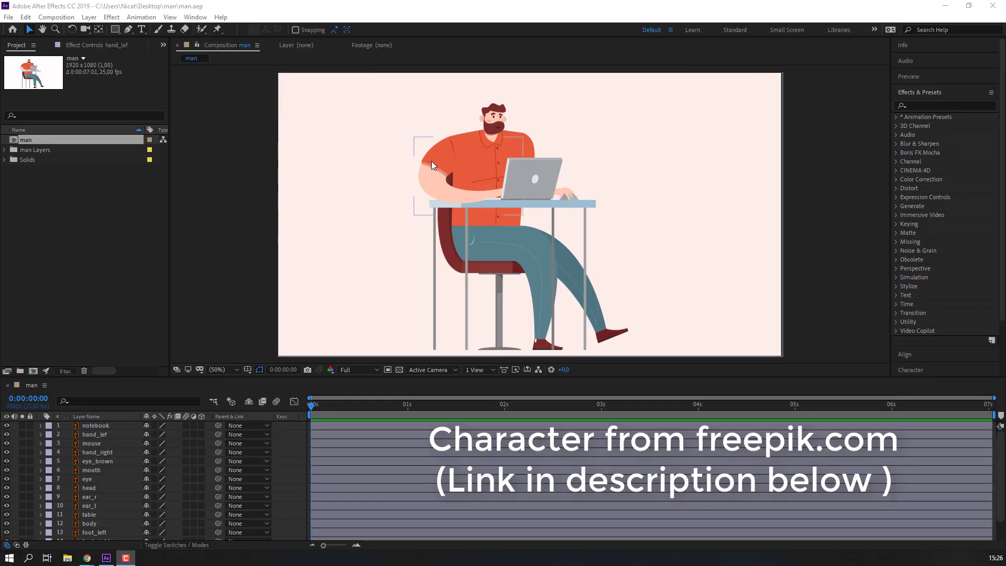
# Step: Pre-compose eye_brown, mouth, eye, head, ear_r and ear_l into a new composition named HEAD
pyautogui.click(84, 427)
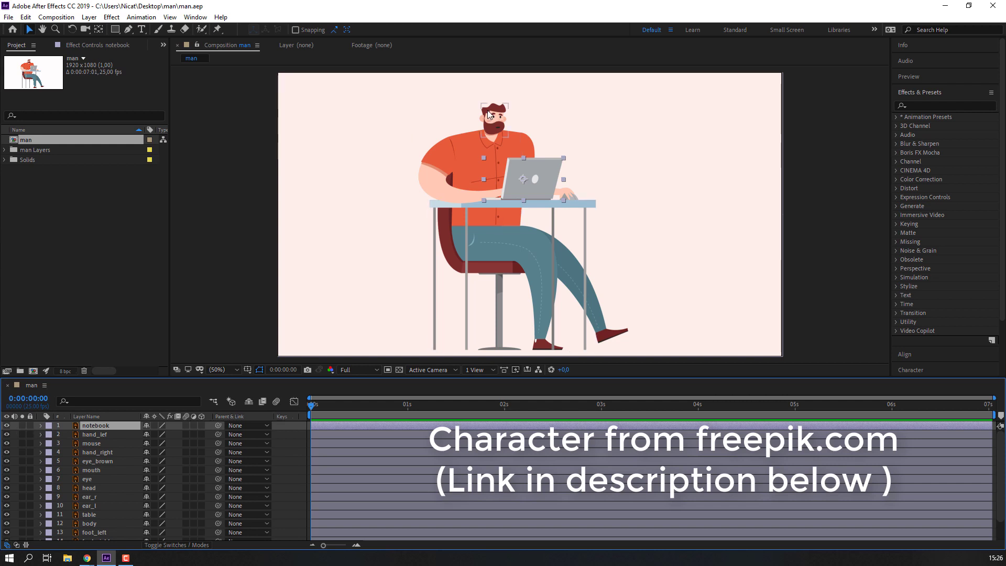
pyautogui.click(104, 461)
pyautogui.keyDown('ctrl'); pyautogui.click(97, 470); pyautogui.keyUp('ctrl')
pyautogui.keyDown('ctrl'); pyautogui.click(91, 479); pyautogui.keyUp('ctrl')
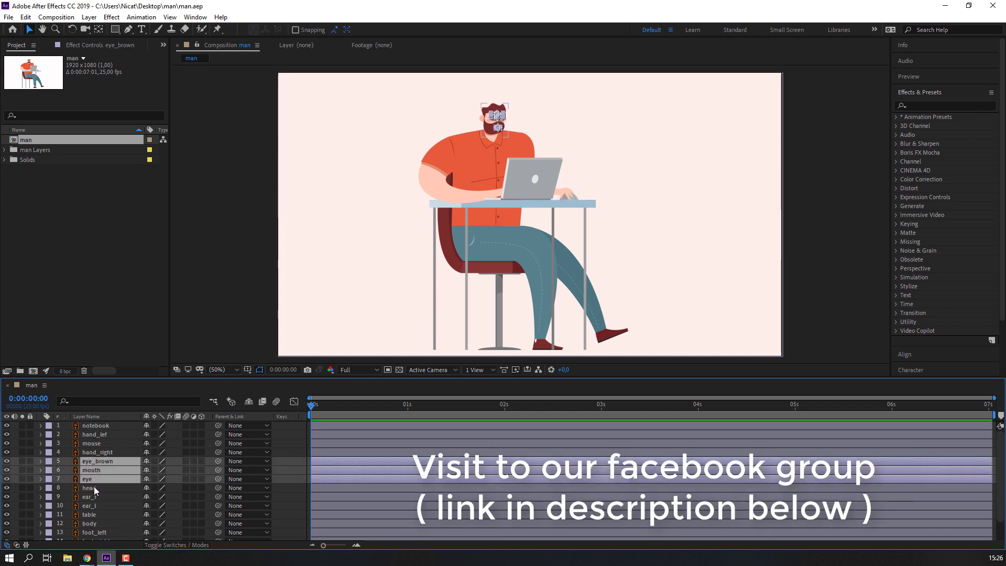
pyautogui.keyDown('ctrl'); pyautogui.click(94, 487); pyautogui.keyUp('ctrl')
pyautogui.keyDown('ctrl'); pyautogui.click(97, 497); pyautogui.keyUp('ctrl')
pyautogui.keyDown('ctrl'); pyautogui.click(102, 505); pyautogui.keyUp('ctrl')
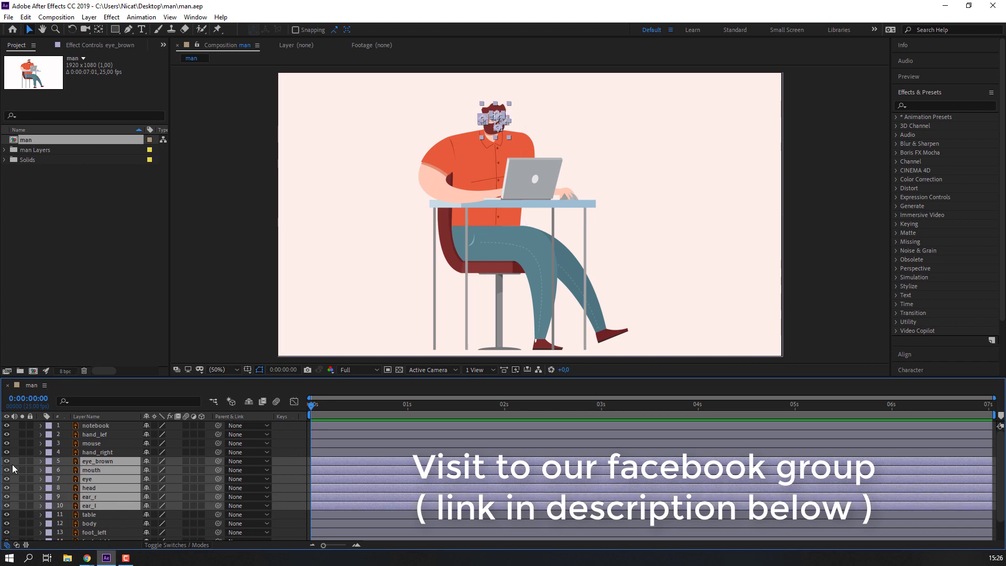
pyautogui.rightClick(112, 470)
pyautogui.click(126, 429)
pyautogui.write('H')
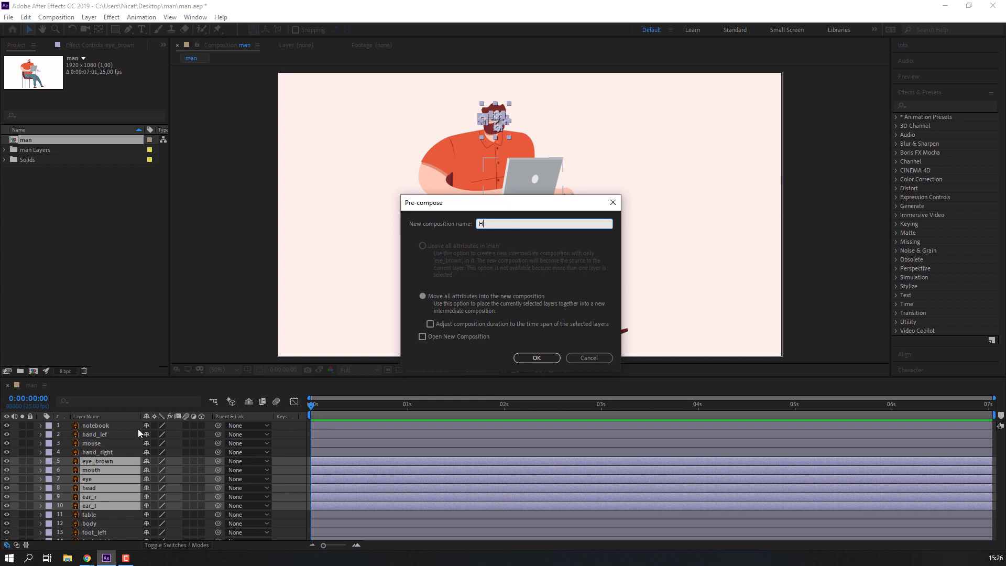
pyautogui.write('EAD')
pyautogui.click(520, 360)
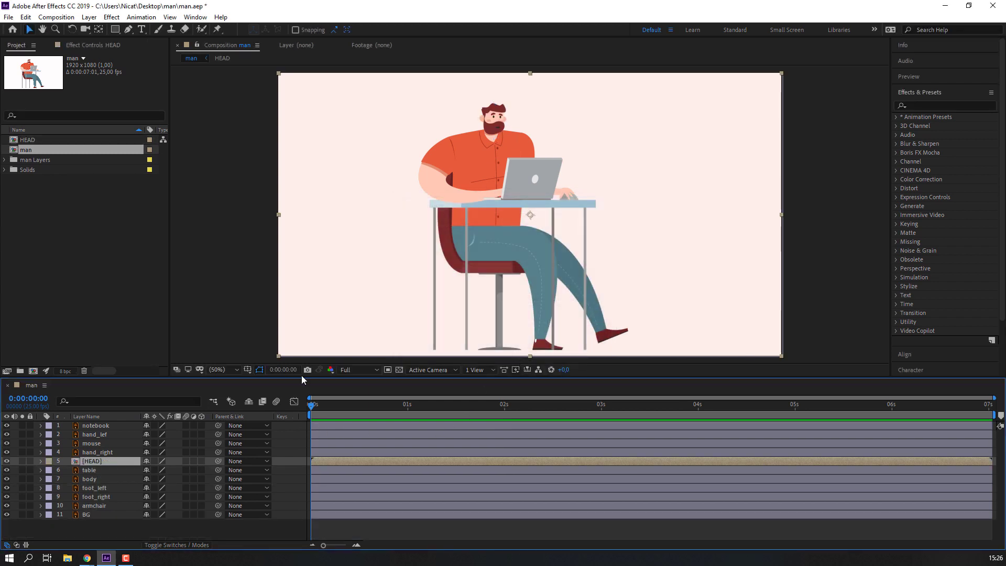
# Step: Inside HEAD, add a Null Object and parent all the face layers to Null 1
pyautogui.doubleClick(94, 460)
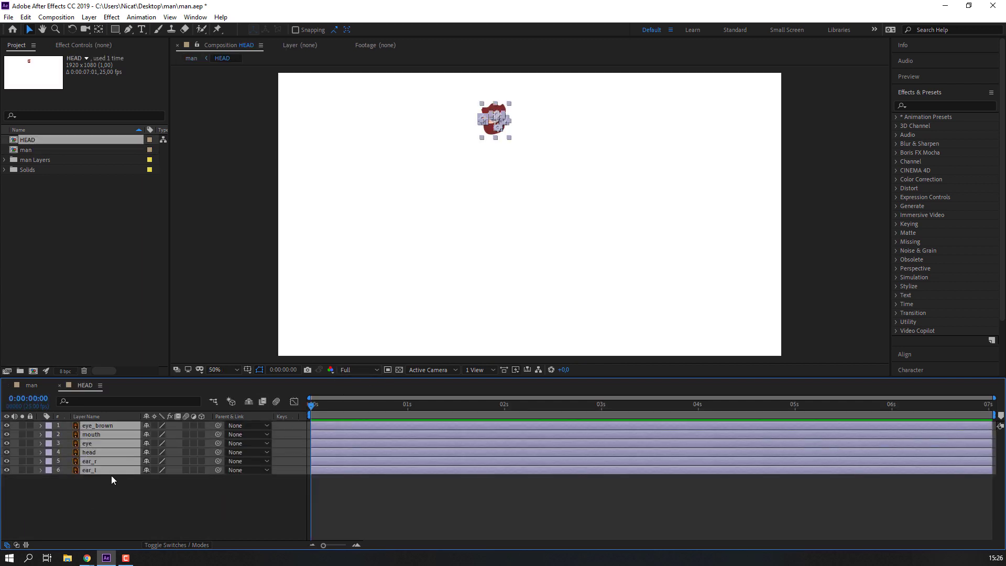
pyautogui.rightClick(93, 501)
pyautogui.moveTo(208, 389)
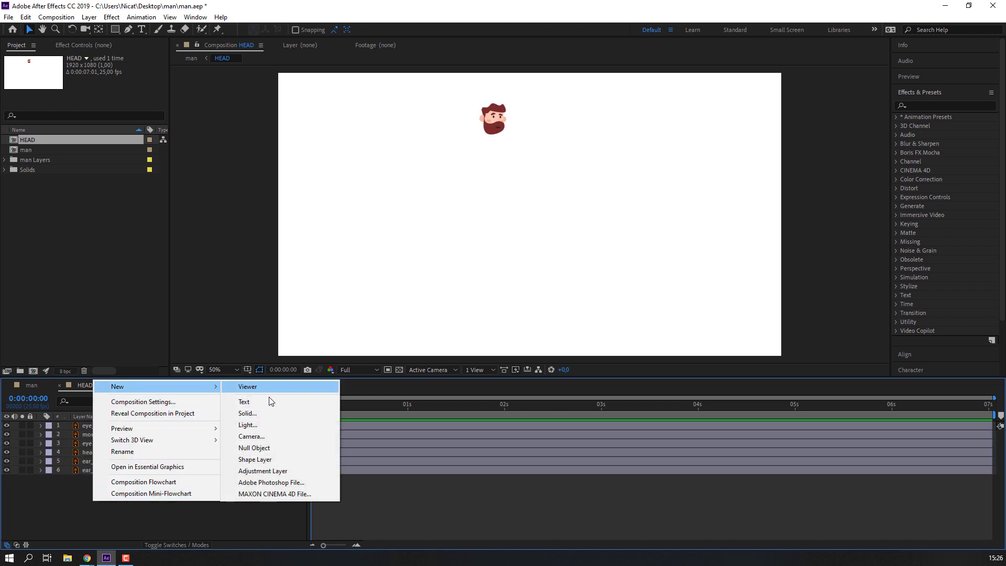
pyautogui.click(246, 448)
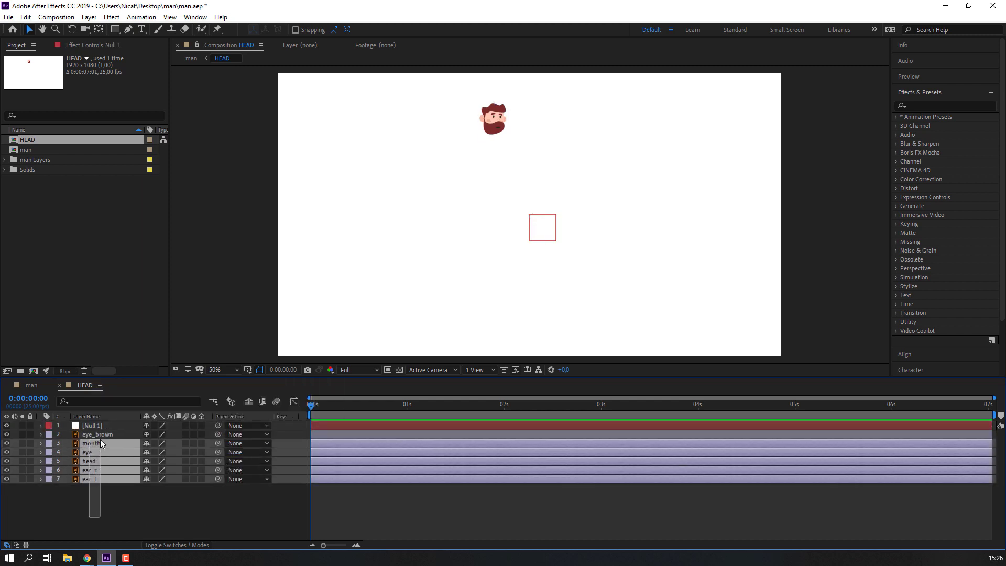
pyautogui.moveTo(97, 458); pyautogui.dragTo(101, 438)
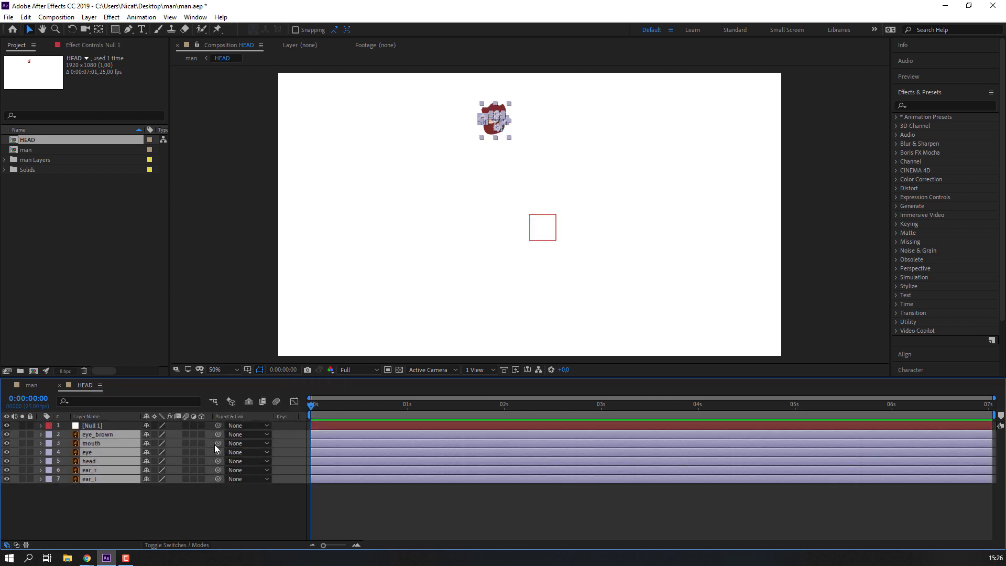
pyautogui.moveTo(218, 437); pyautogui.dragTo(94, 428)
# Step: Scale Null 1 to 366%, move the enlarged face into frame, then delete the null
pyautogui.click(94, 426)
pyautogui.press('s')
pyautogui.moveTo(158, 434); pyautogui.dragTo(512, 292)
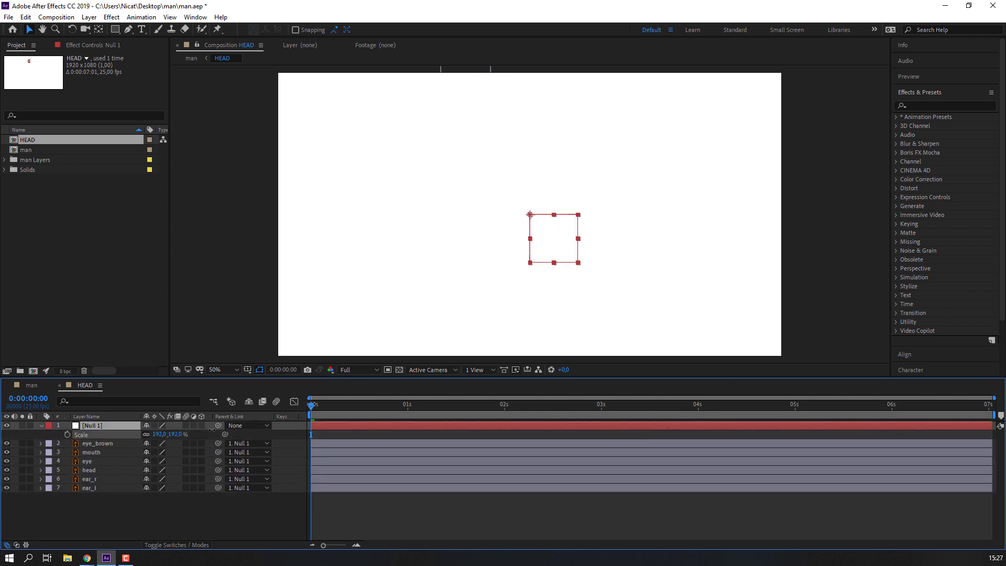
pyautogui.press(',')
pyautogui.moveTo(554, 238); pyautogui.dragTo(607, 391)
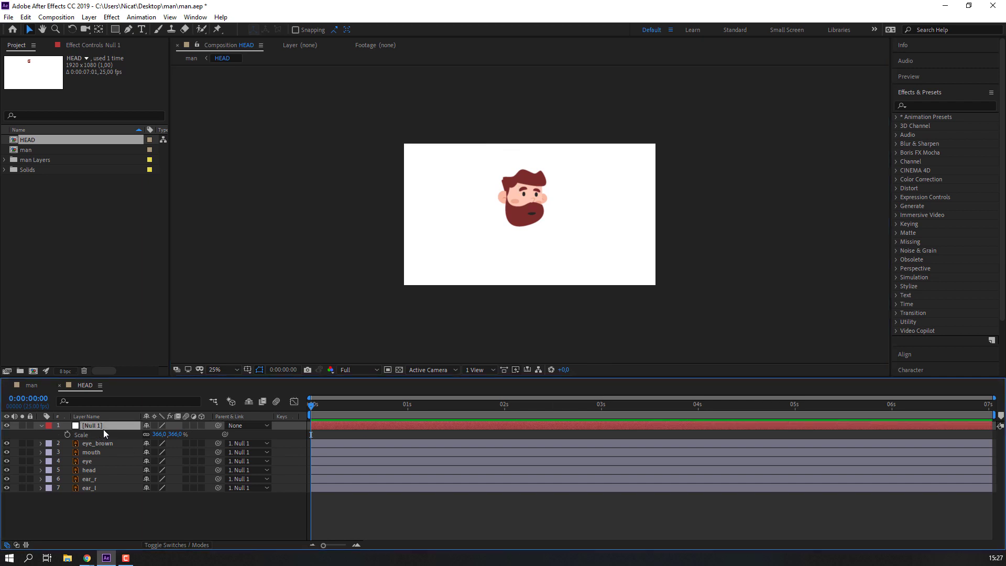
pyautogui.press('Delete')
pyautogui.scroll(1, 534, 174)
pyautogui.scroll(2, 438, 198)
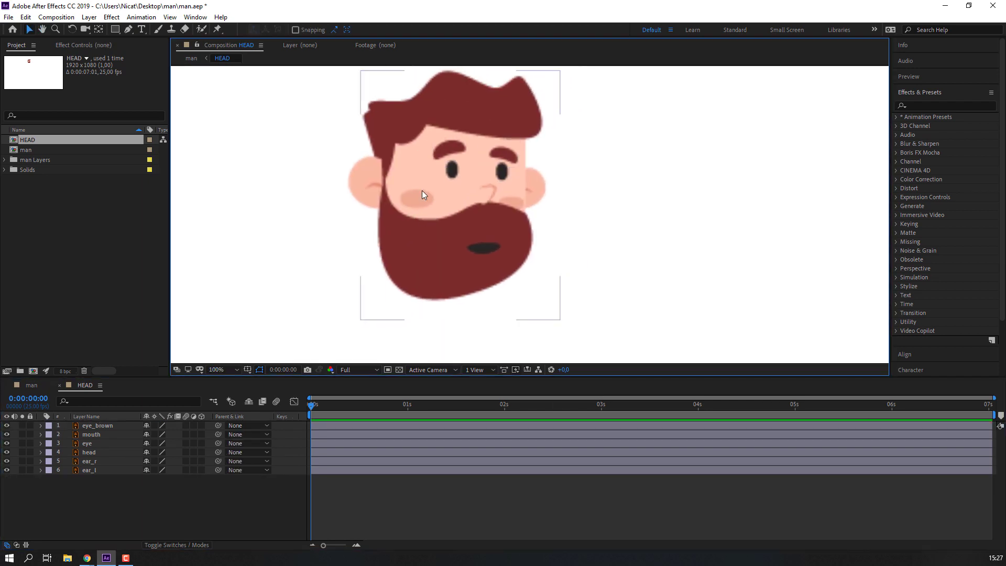
# Step: Turn on Continuously Rasterize for all six face layers
pyautogui.moveTo(88, 495); pyautogui.dragTo(102, 426)
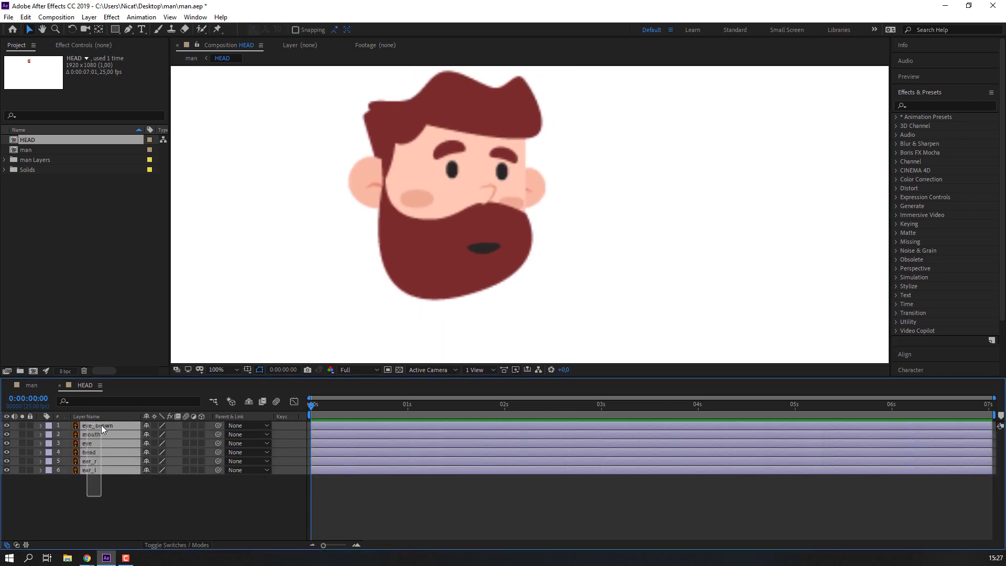
pyautogui.click(154, 425)
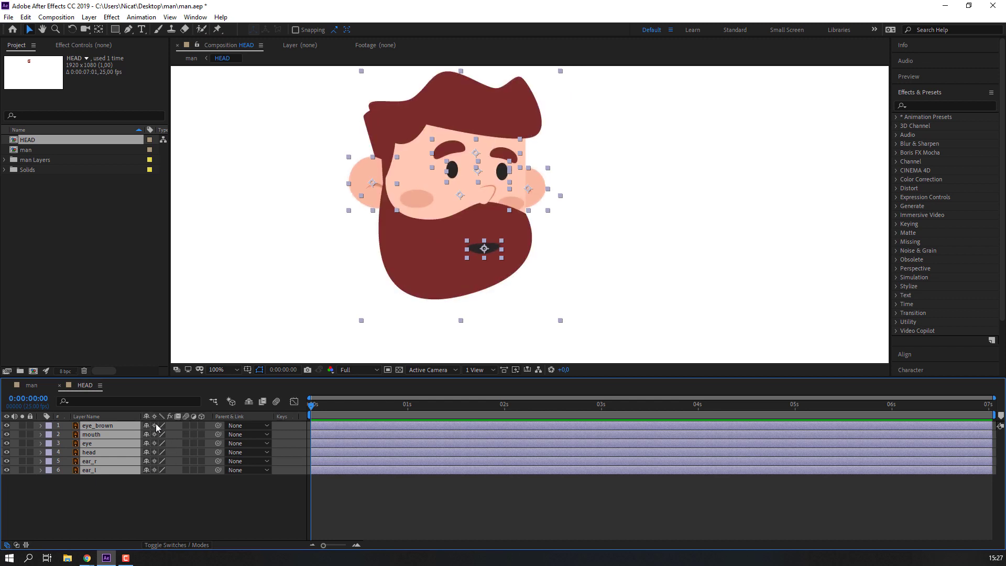
pyautogui.click(148, 533)
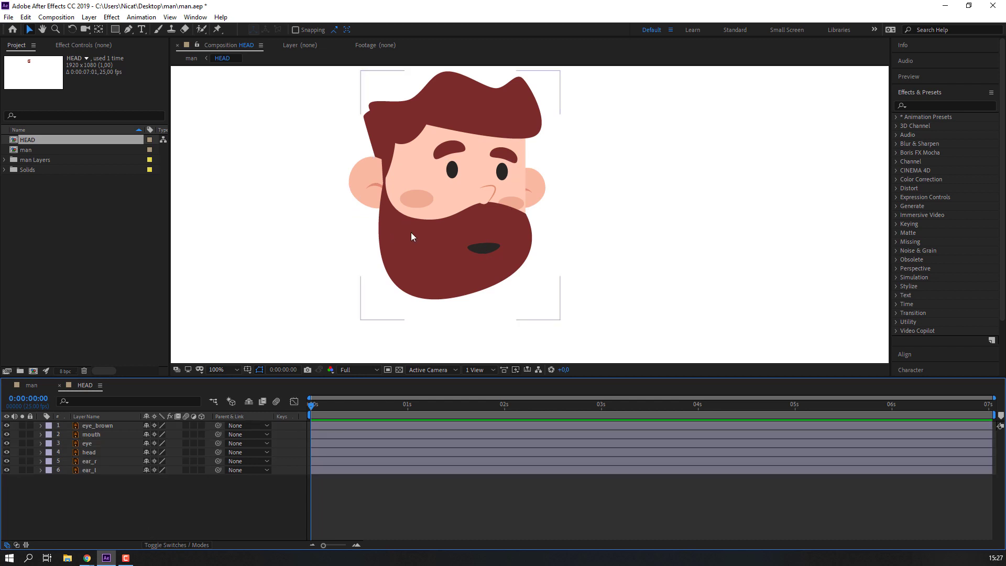
# Step: Draw a Region of Interest around the face and crop the HEAD comp to it (636×556)
pyautogui.press(',')
pyautogui.press(',')
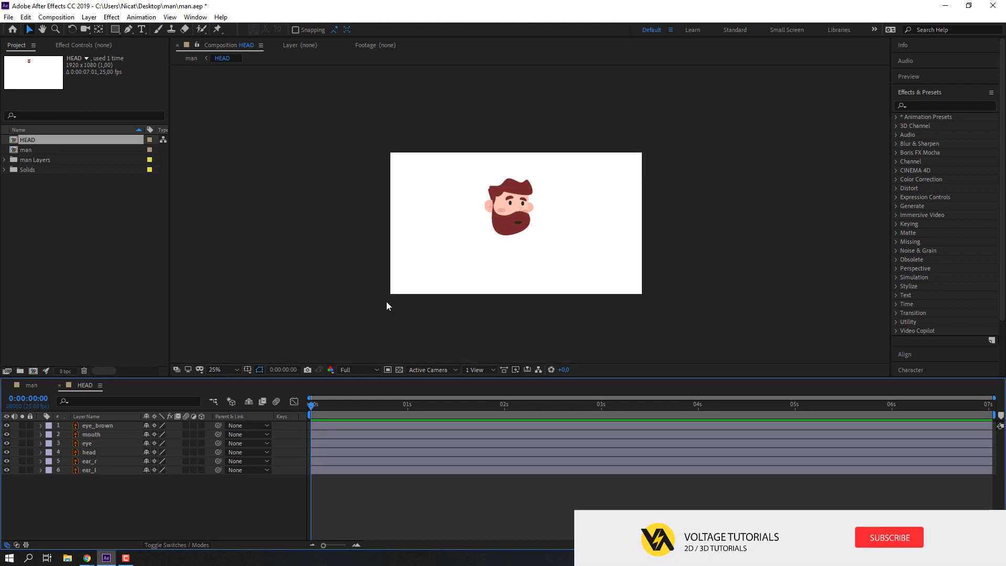
pyautogui.click(387, 369)
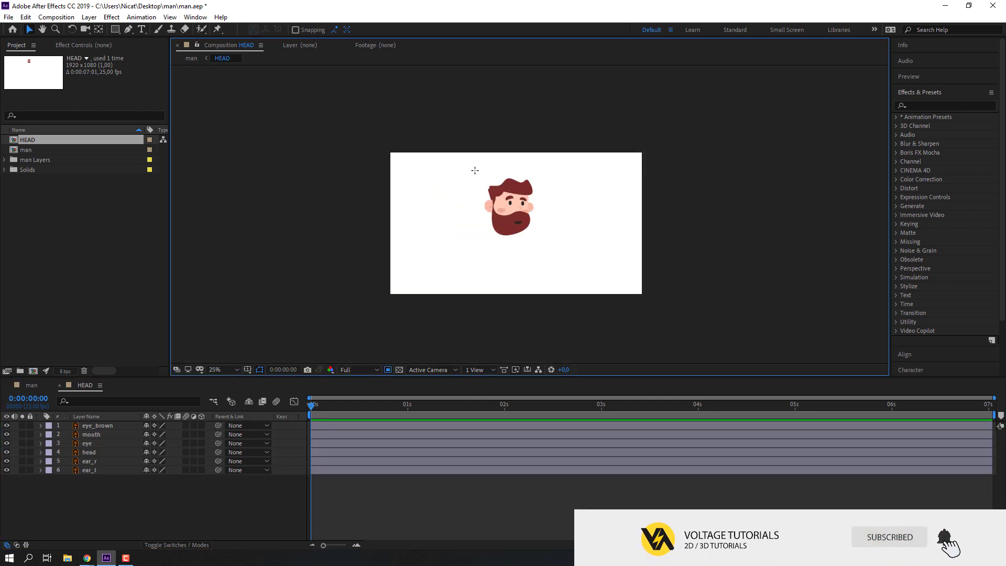
pyautogui.moveTo(469, 169); pyautogui.dragTo(555, 244)
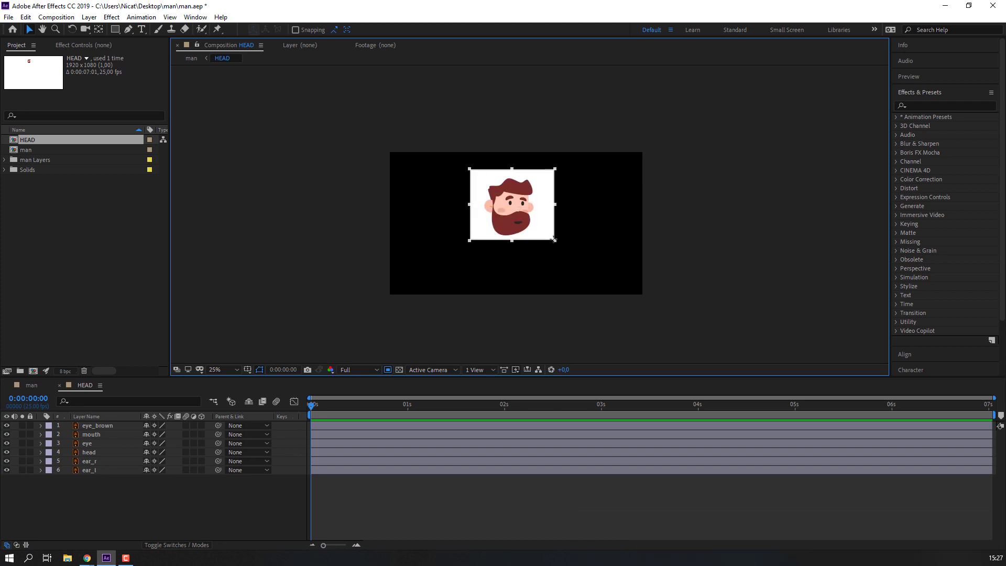
pyautogui.click(56, 17)
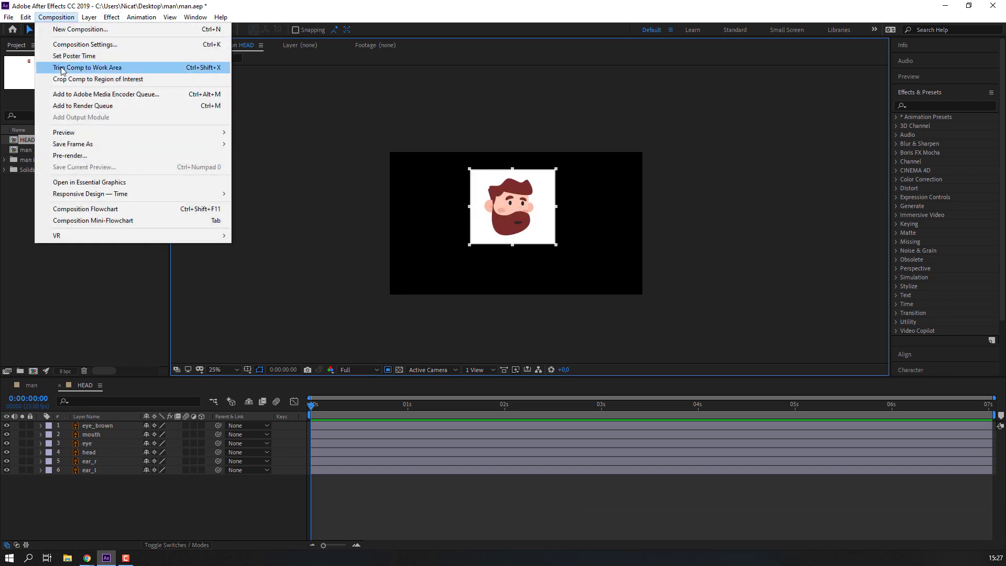
pyautogui.click(69, 79)
pyautogui.press('.')
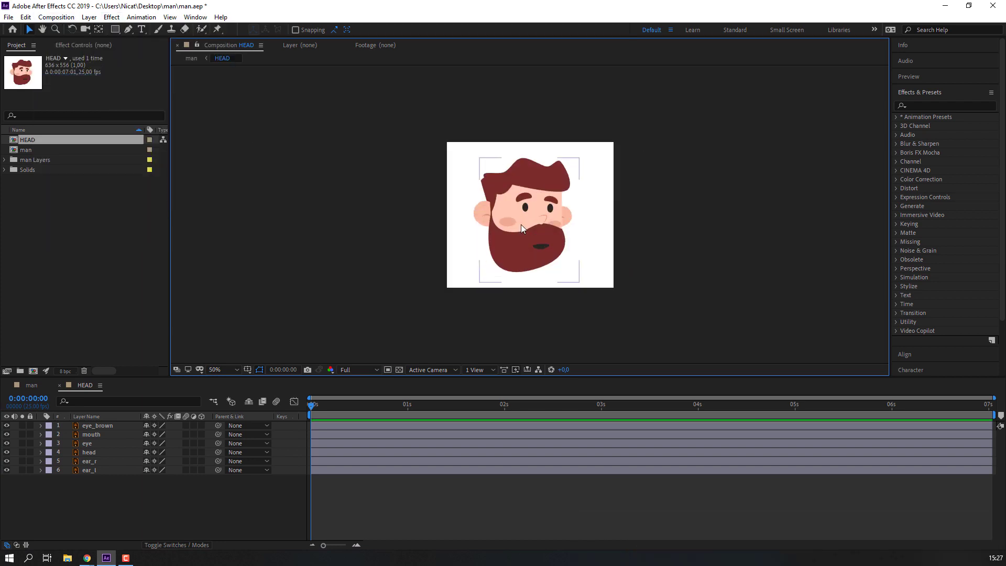
pyautogui.press('.')
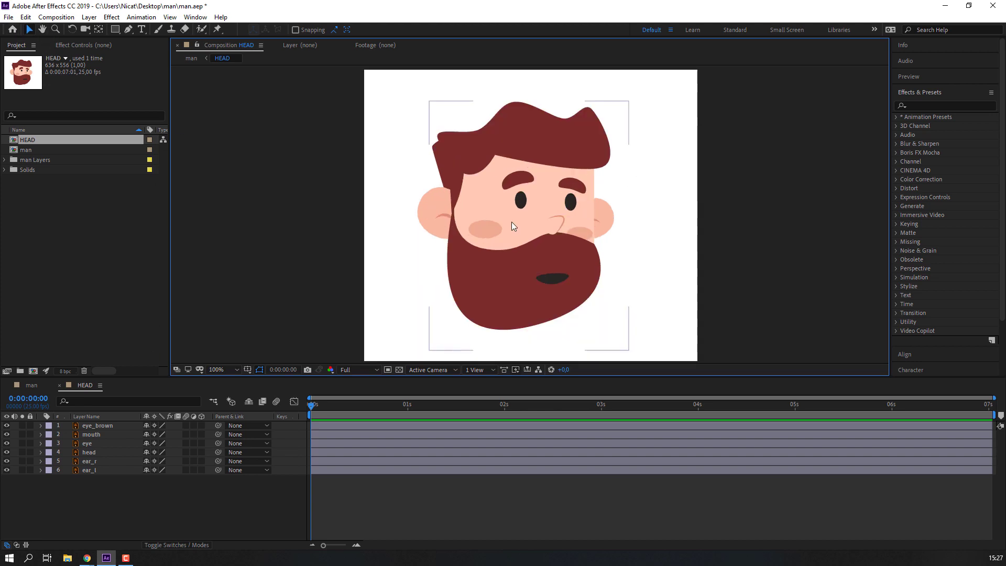
# Step: Shift all the face layers down and right in the frame, then return to the man comp
pyautogui.hotkey('ctrl', 'a')
pyautogui.moveTo(499, 278); pyautogui.dragTo(508, 296)
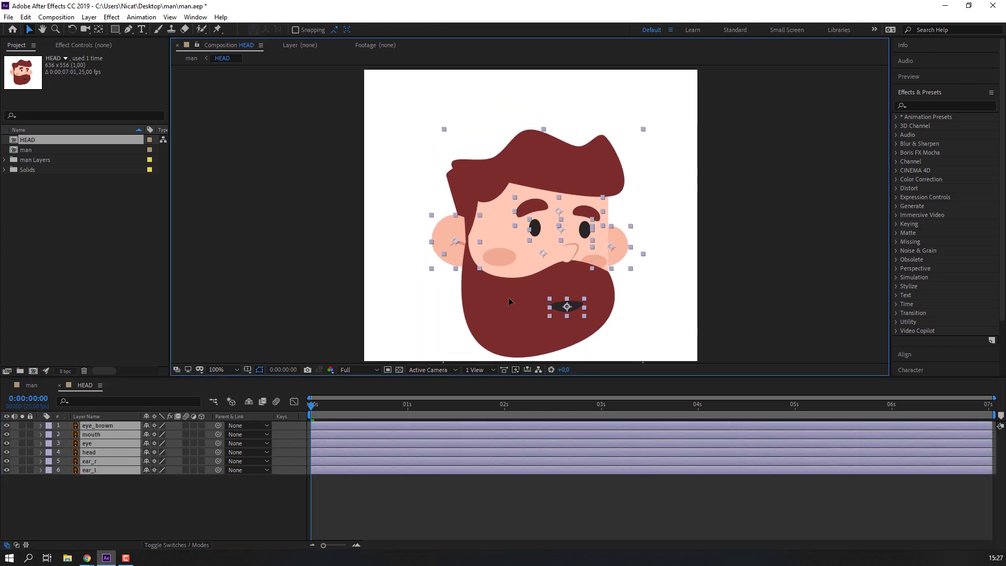
pyautogui.click(212, 520)
pyautogui.press(',')
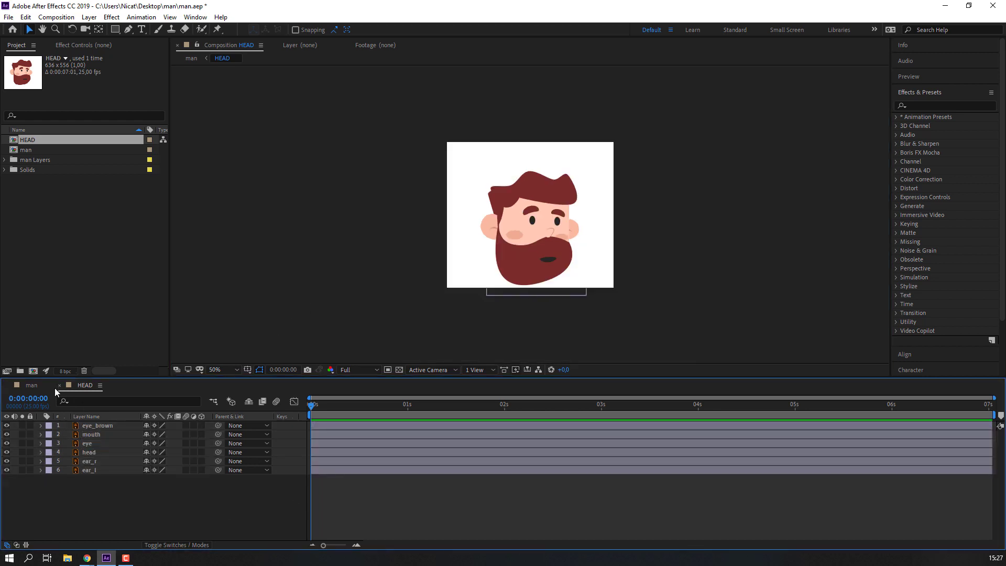
pyautogui.click(59, 387)
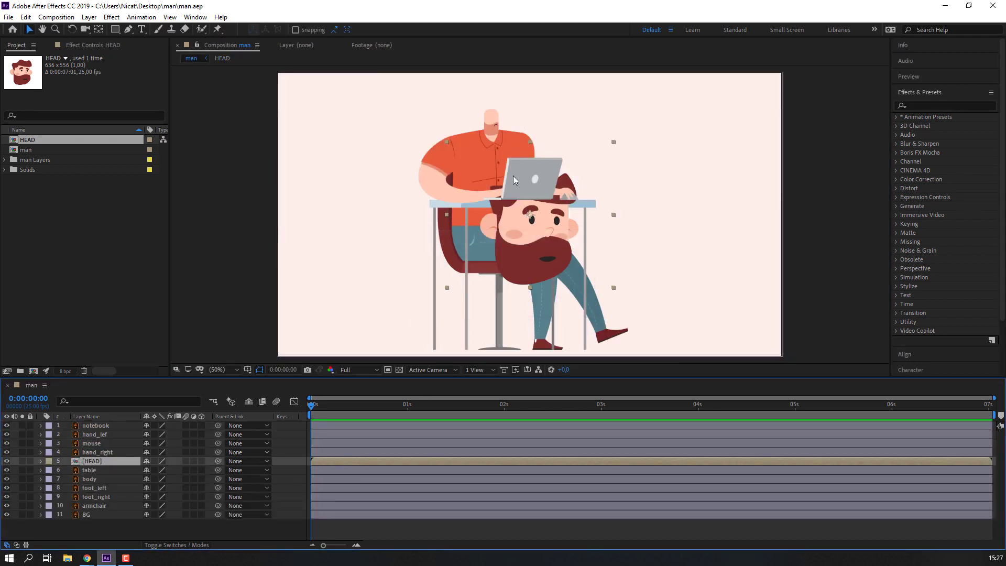
# Step: Shrink the HEAD layer to 40% scale and nudge it slightly down in the scene
pyautogui.moveTo(513, 175)
pyautogui.mouseDown()
pyautogui.moveTo(466, 229)
pyautogui.moveTo(422, 109)
pyautogui.mouseUp()
pyautogui.press('v')
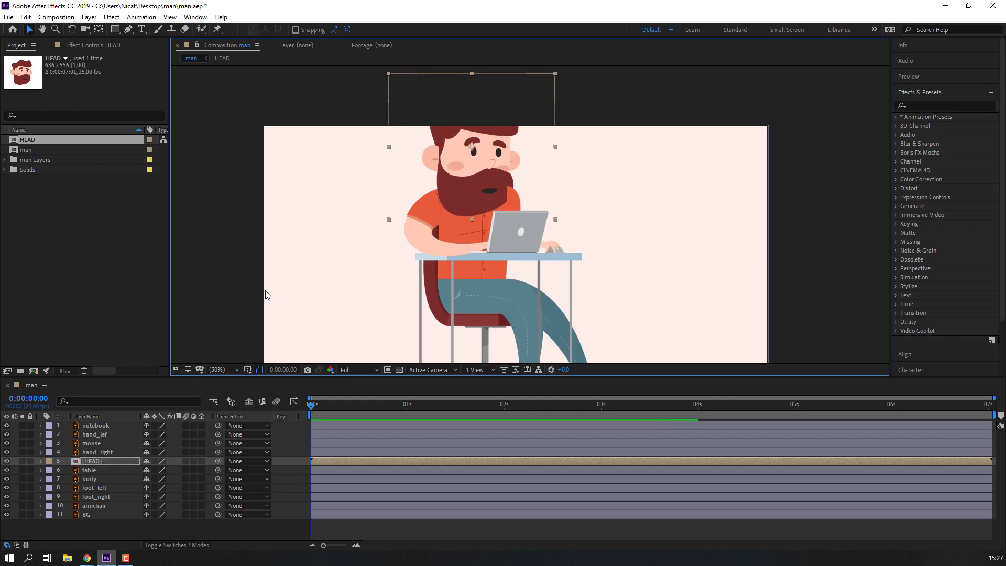
pyautogui.click(92, 462)
pyautogui.press('s')
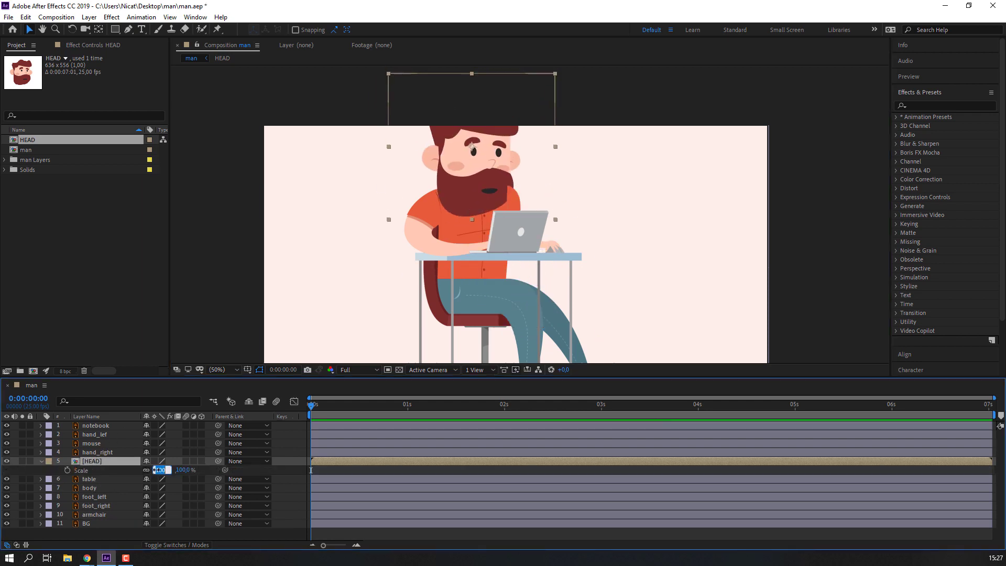
pyautogui.write('80')
pyautogui.press('Return')
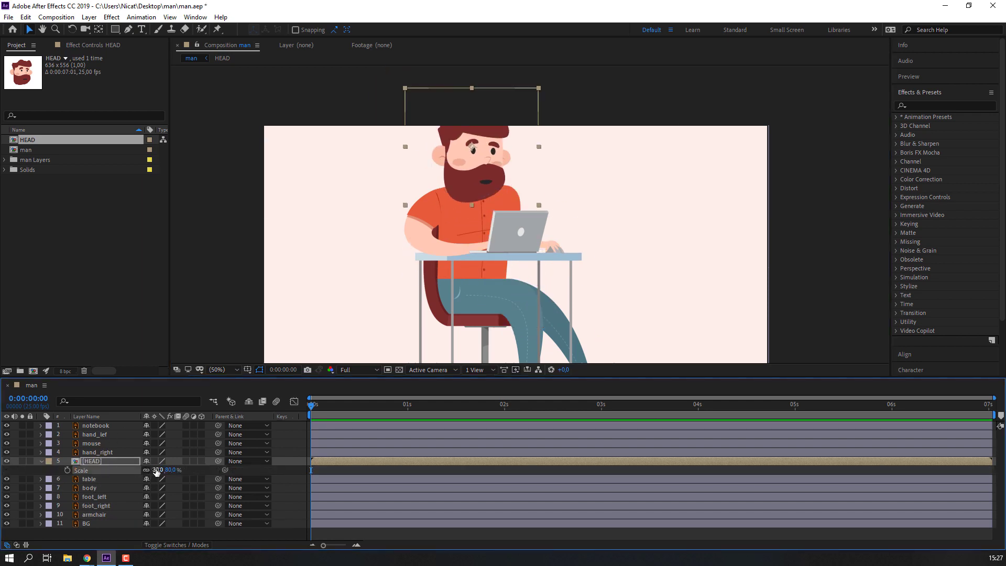
pyautogui.press('Return')
pyautogui.scroll(2, 446, 141)
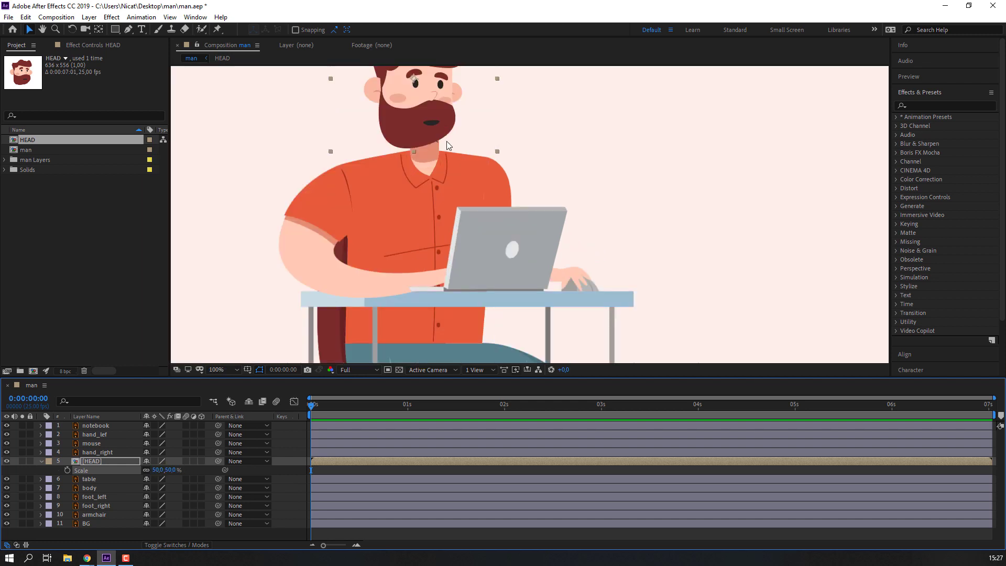
pyautogui.scroll(1, 404, 190)
pyautogui.moveTo(415, 181); pyautogui.dragTo(415, 195)
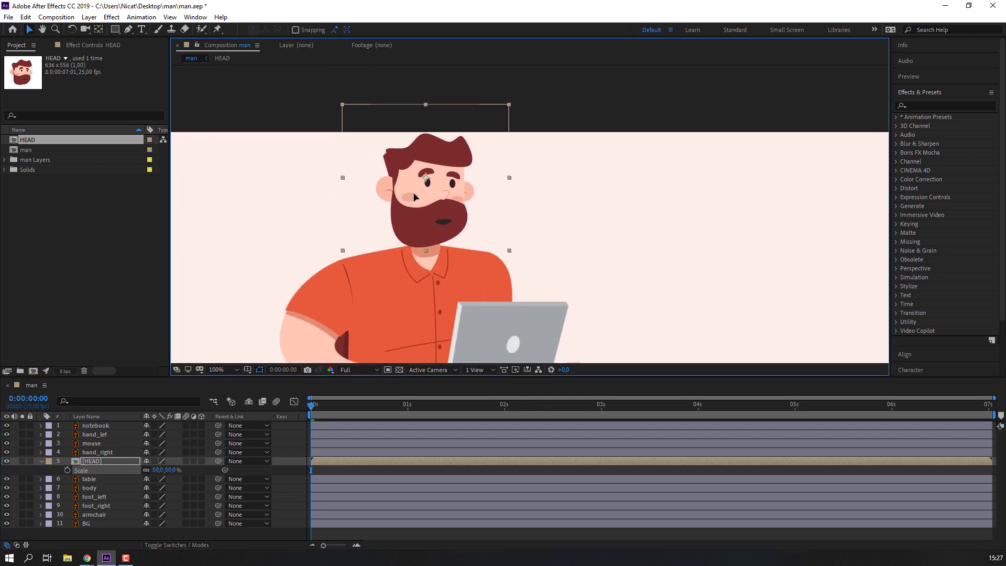
pyautogui.click(158, 470)
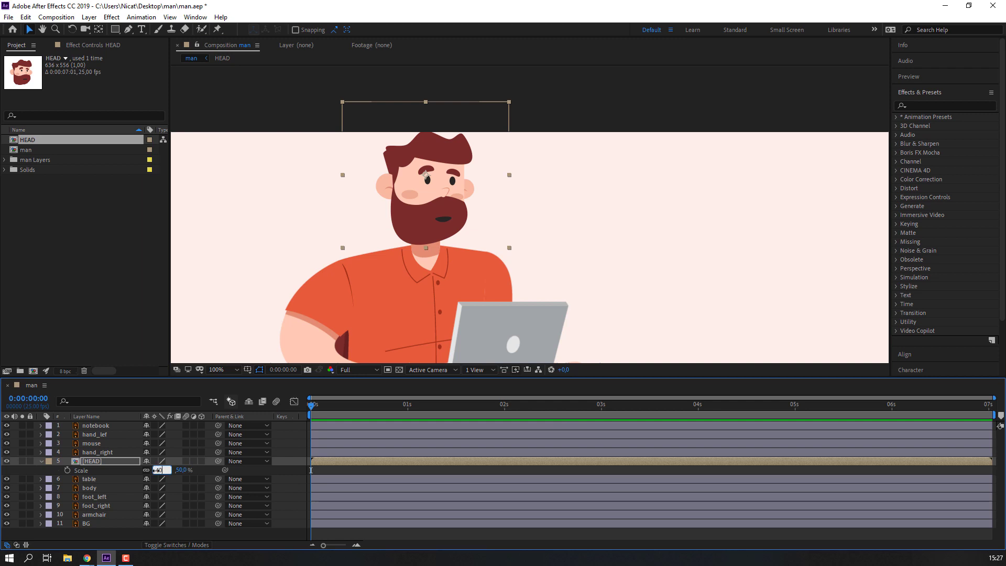
pyautogui.press('Return')
pyautogui.click(409, 228)
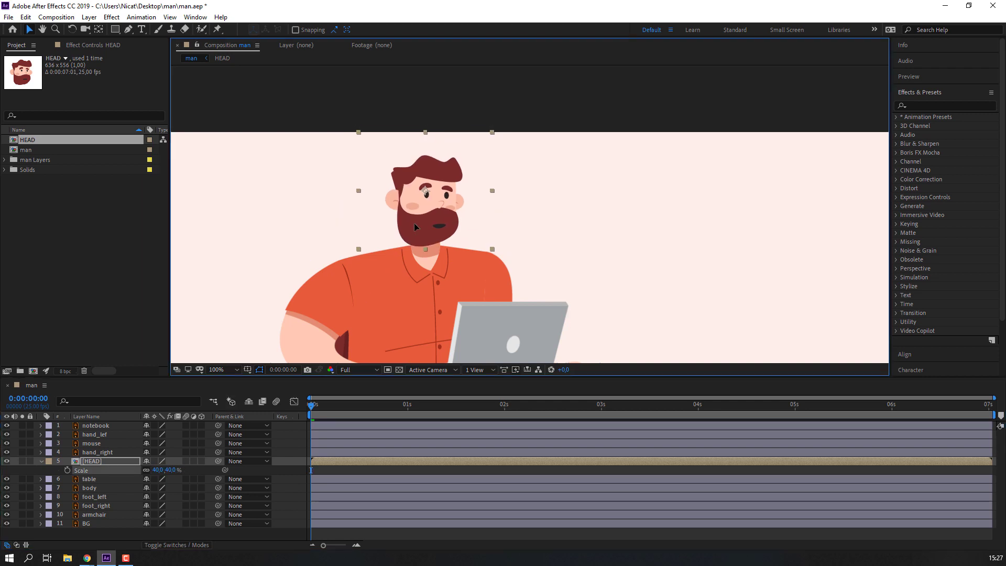
# Step: With HEAD soloed, move its anchor point down to the bottom centre of the chin
pyautogui.scroll(-2, 505, 233)
pyautogui.scroll(2, 482, 215)
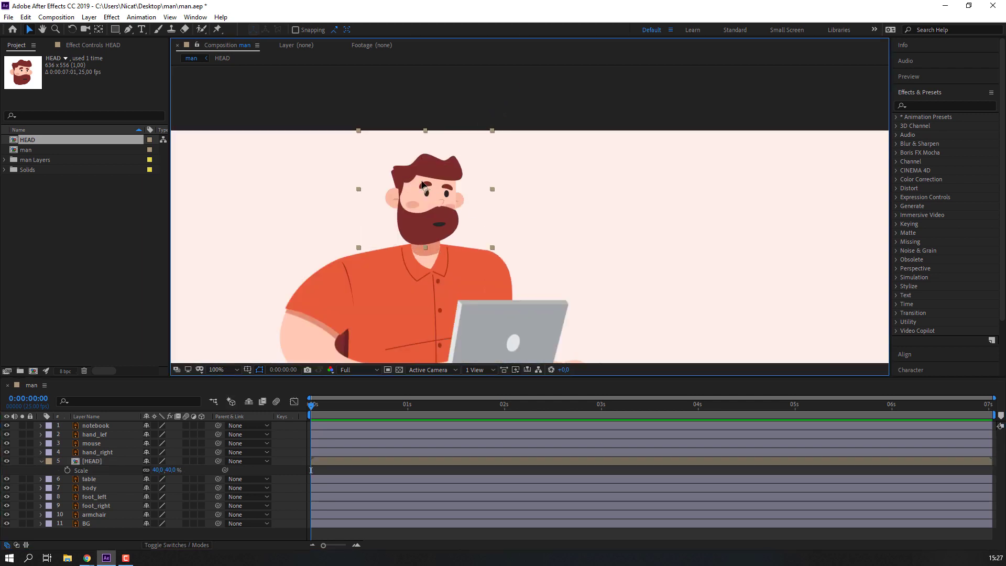
pyautogui.scroll(2, 403, 216)
pyautogui.moveTo(323, 237); pyautogui.dragTo(421, 210)
pyautogui.click(99, 29)
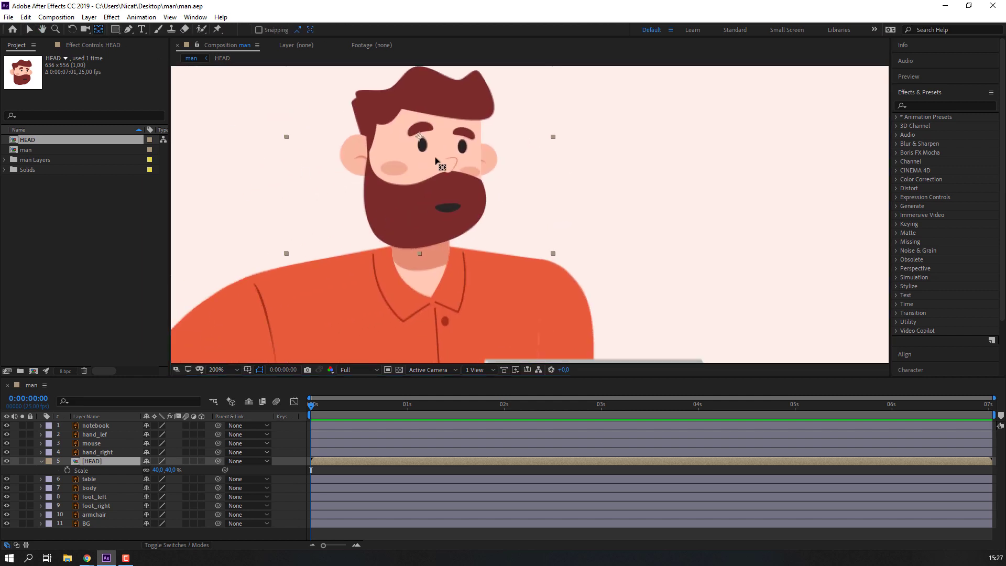
pyautogui.click(23, 461)
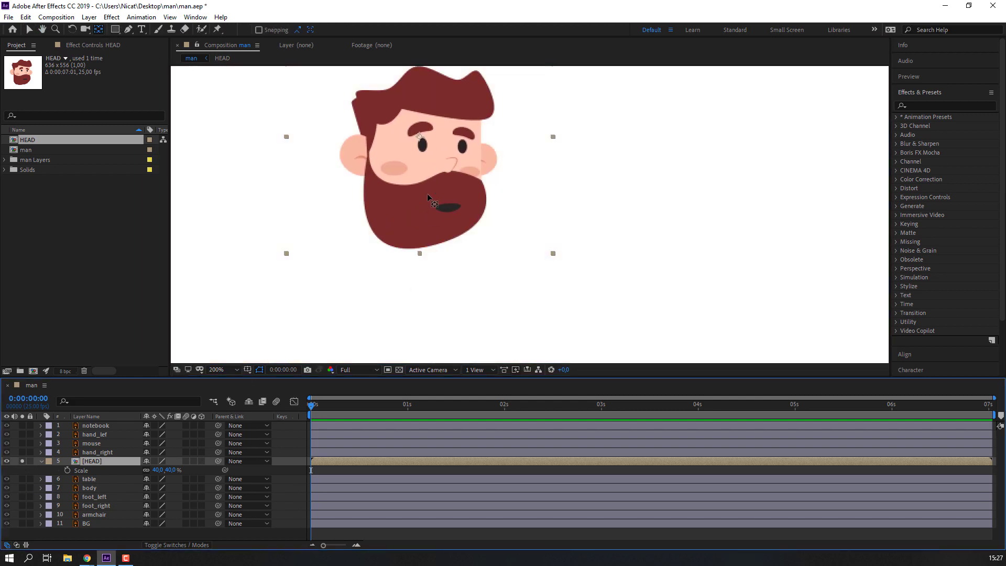
pyautogui.moveTo(420, 138); pyautogui.dragTo(420, 189)
pyautogui.moveTo(425, 242); pyautogui.dragTo(417, 254)
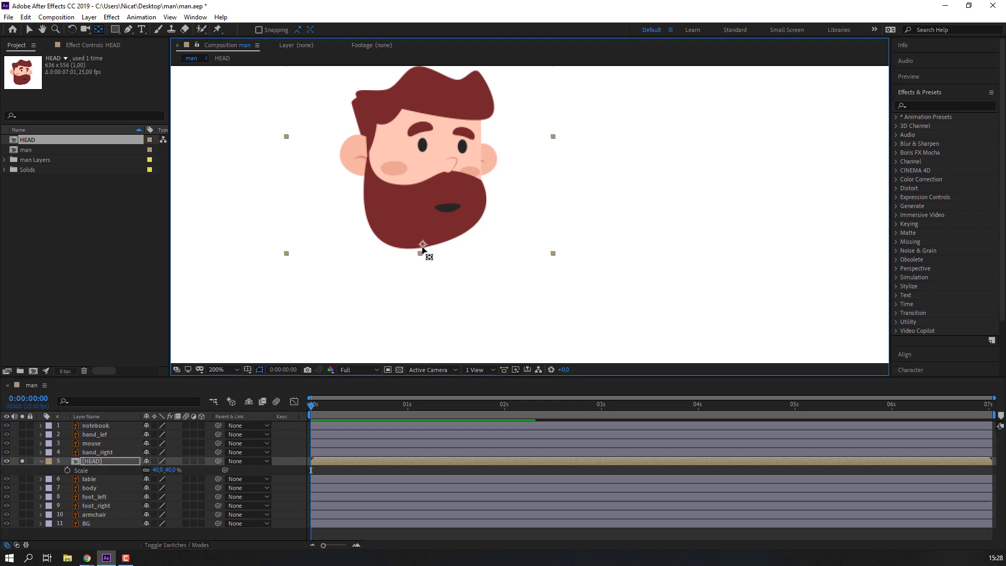
# Step: Unsolo HEAD and test its Rotation to confirm the head tilts from the neck
pyautogui.click(30, 29)
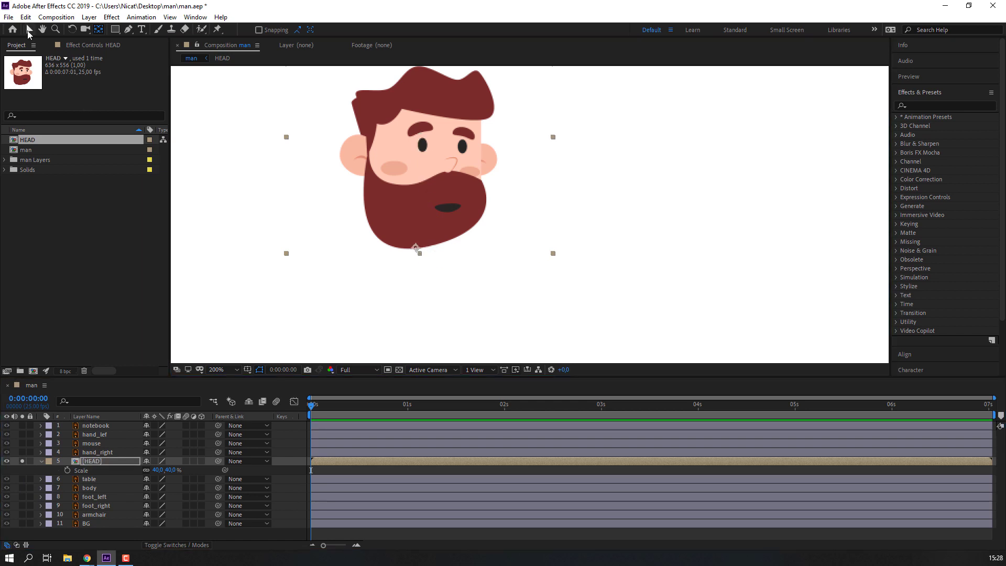
pyautogui.click(21, 461)
pyautogui.press('r')
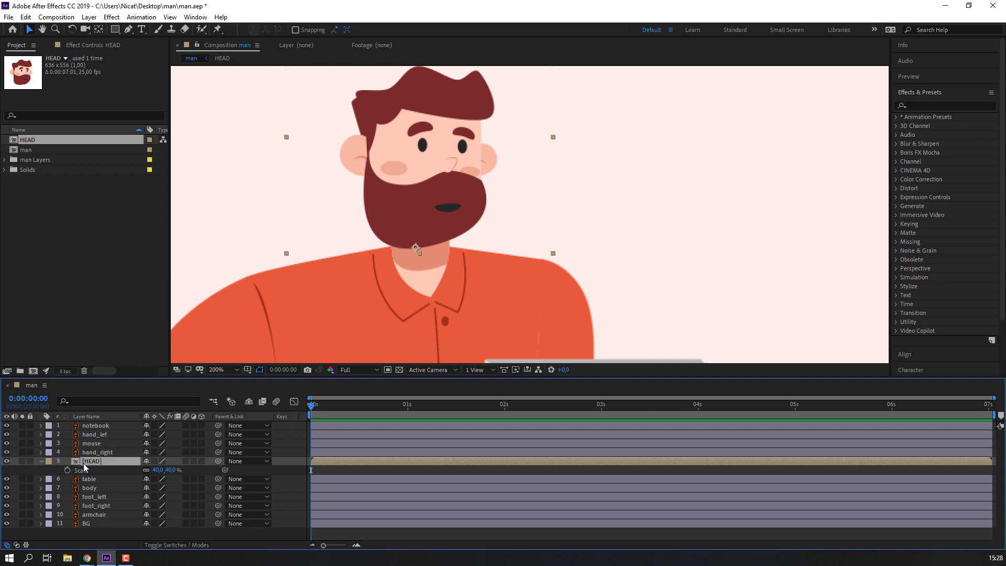
pyautogui.moveTo(157, 470); pyautogui.dragTo(95, 454)
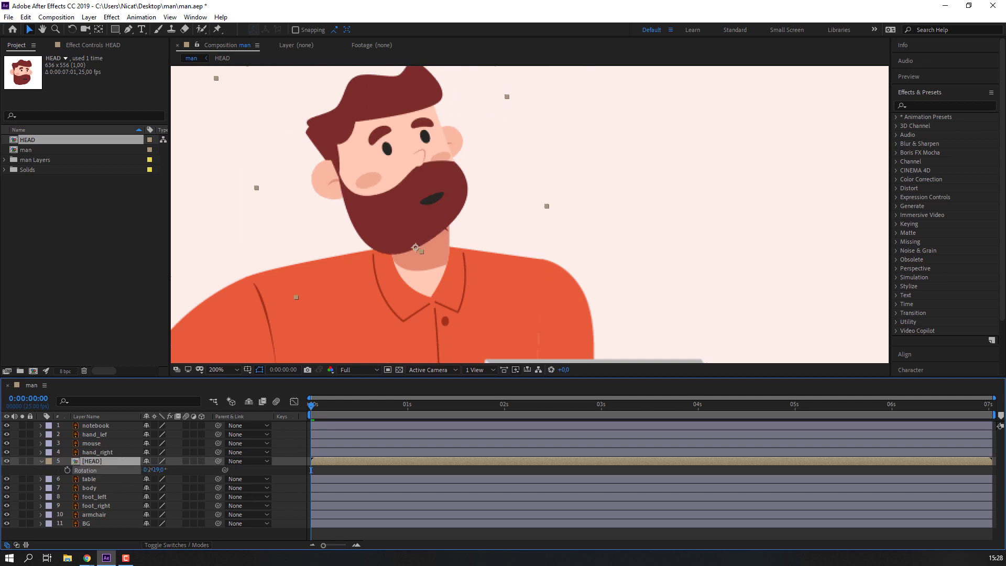
pyautogui.click(40, 461)
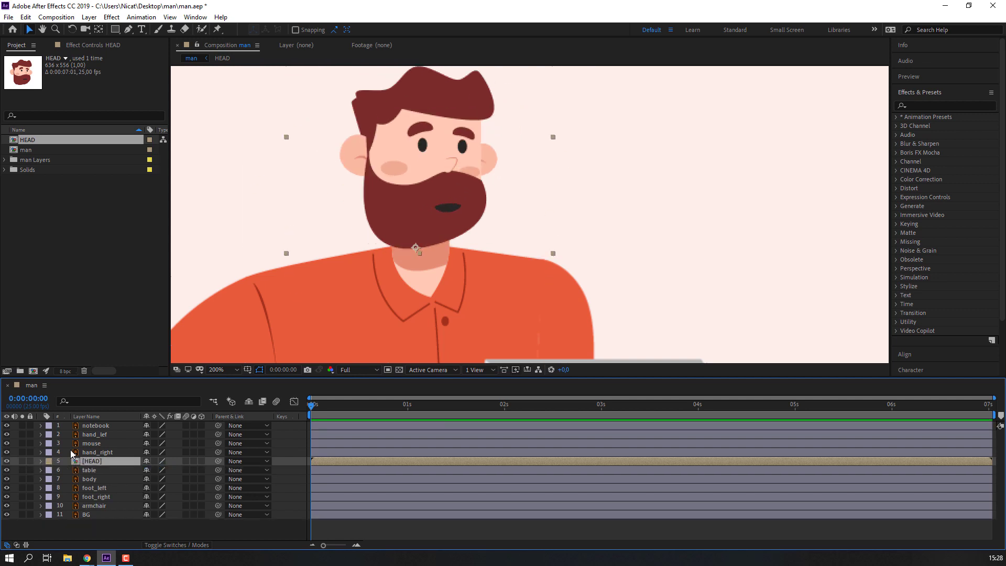
pyautogui.scroll(-4, 447, 286)
pyautogui.moveTo(447, 283); pyautogui.dragTo(424, 189)
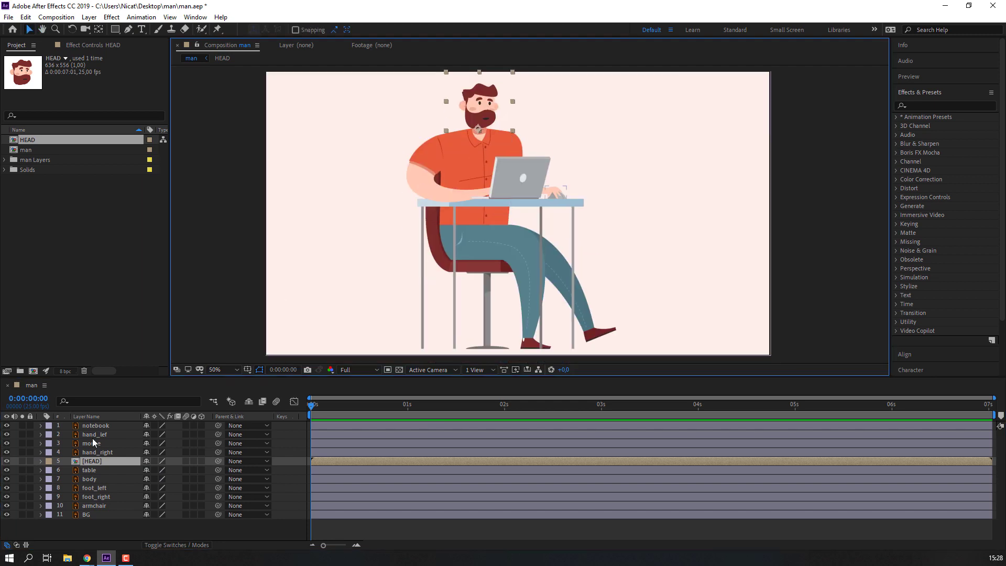
# Step: Select the hand_lef arm layer and solo it, centring the view on the arm
pyautogui.click(420, 160)
pyautogui.click(21, 434)
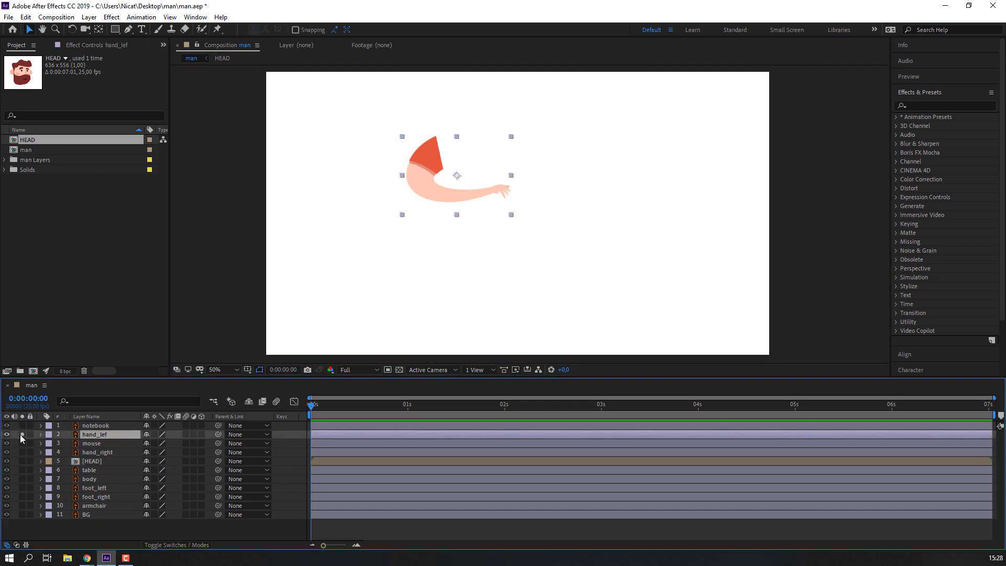
pyautogui.click(21, 435)
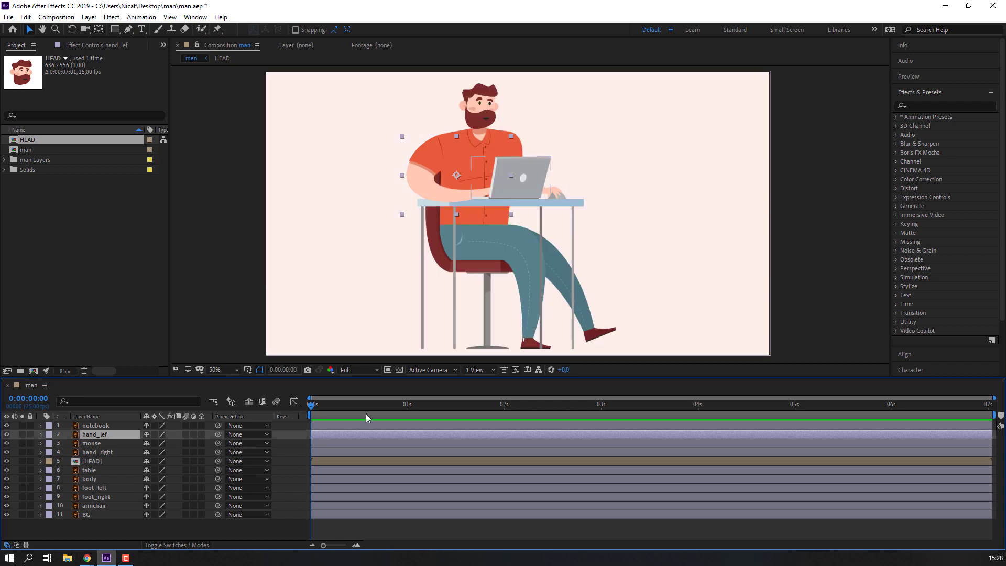
pyautogui.click(22, 434)
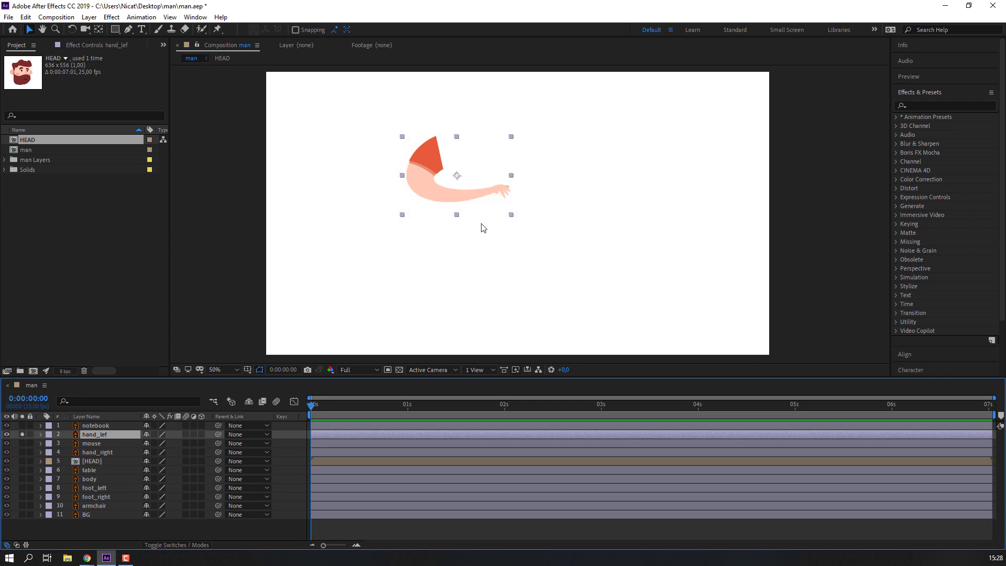
pyautogui.scroll(2, 481, 227)
pyautogui.moveTo(333, 155); pyautogui.dragTo(409, 251)
# Step: Place puppet pins on the sleeve, elbow, hand, shoulder top and along the sleeve edge
pyautogui.click(220, 30)
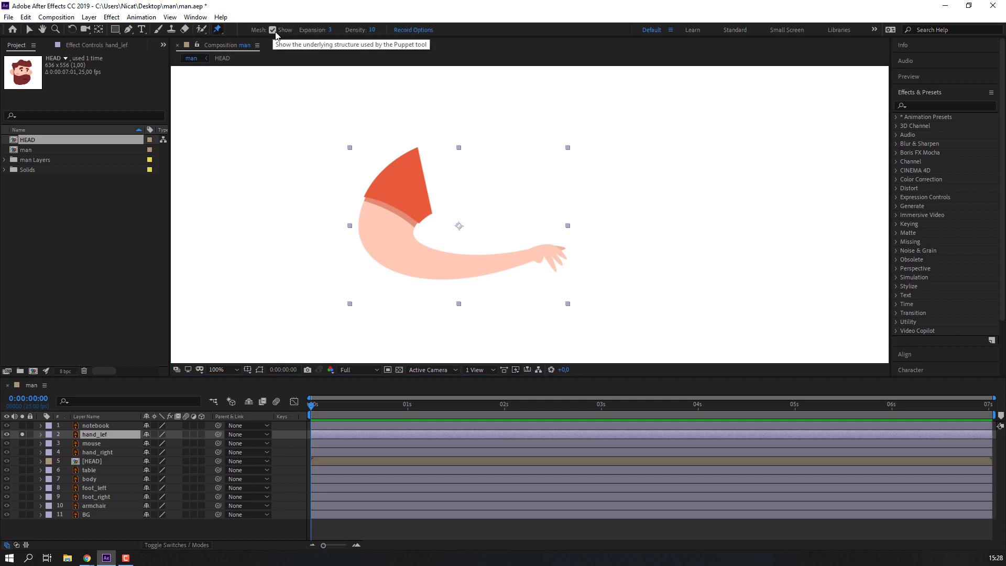
pyautogui.click(414, 177)
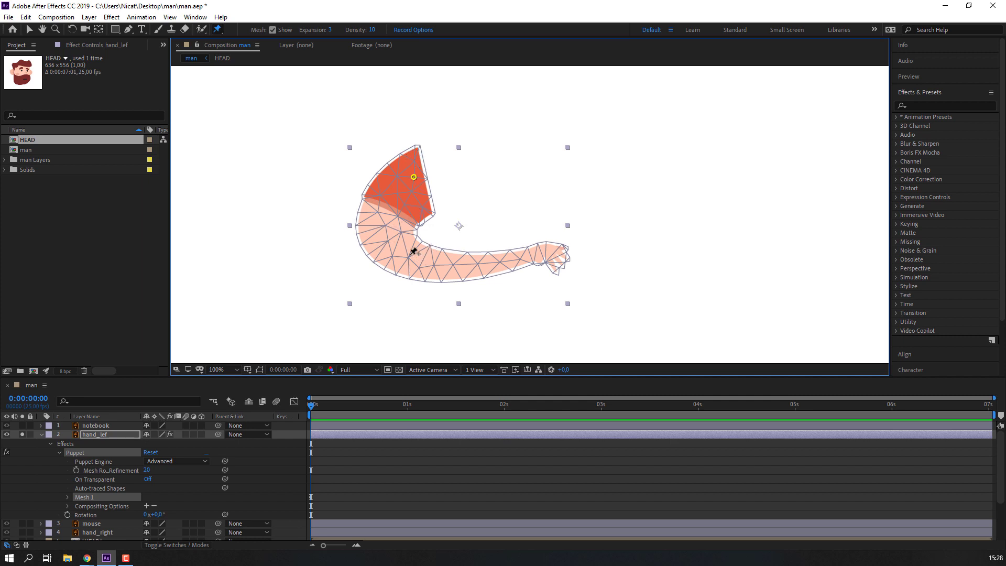
pyautogui.click(411, 258)
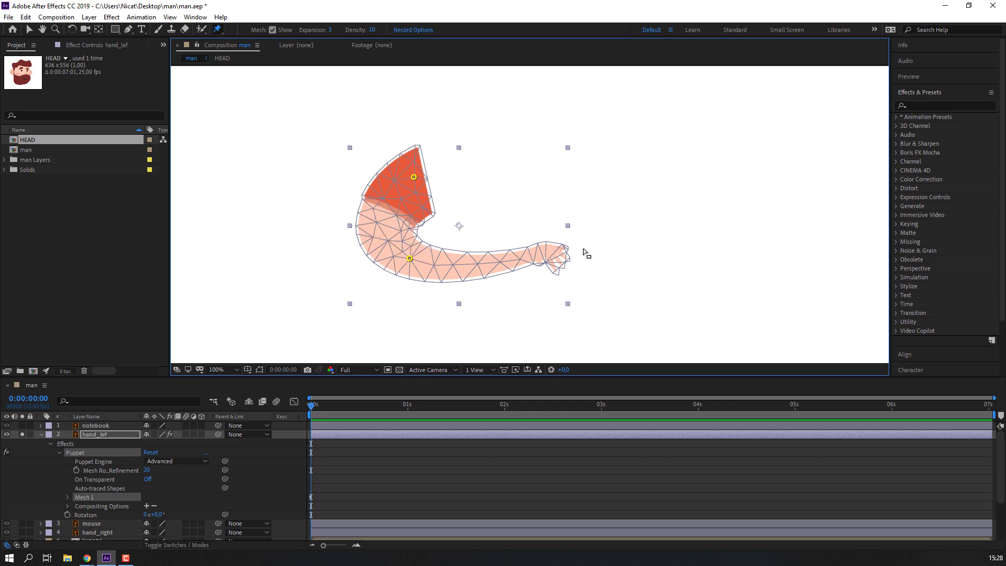
pyautogui.click(553, 254)
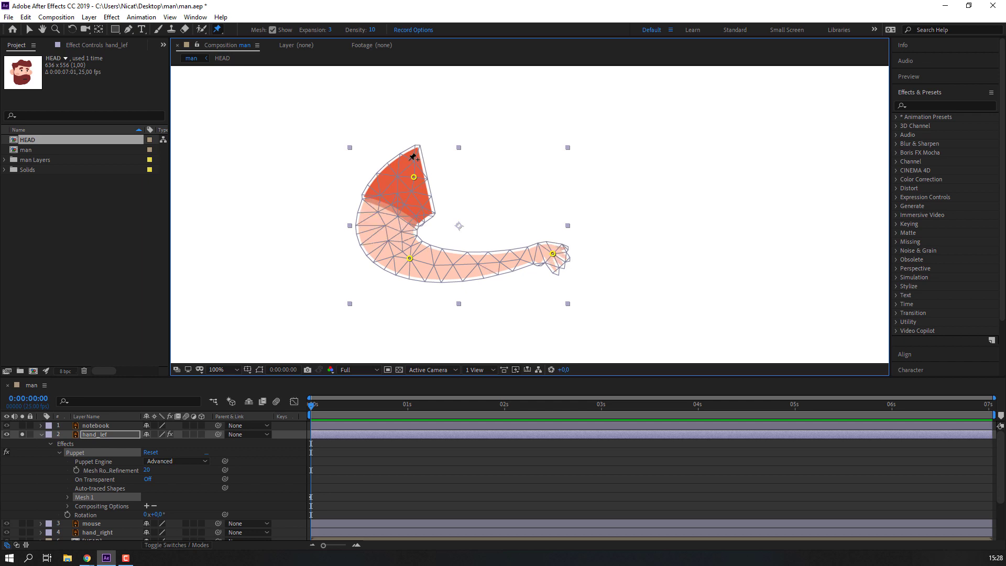
pyautogui.click(407, 158)
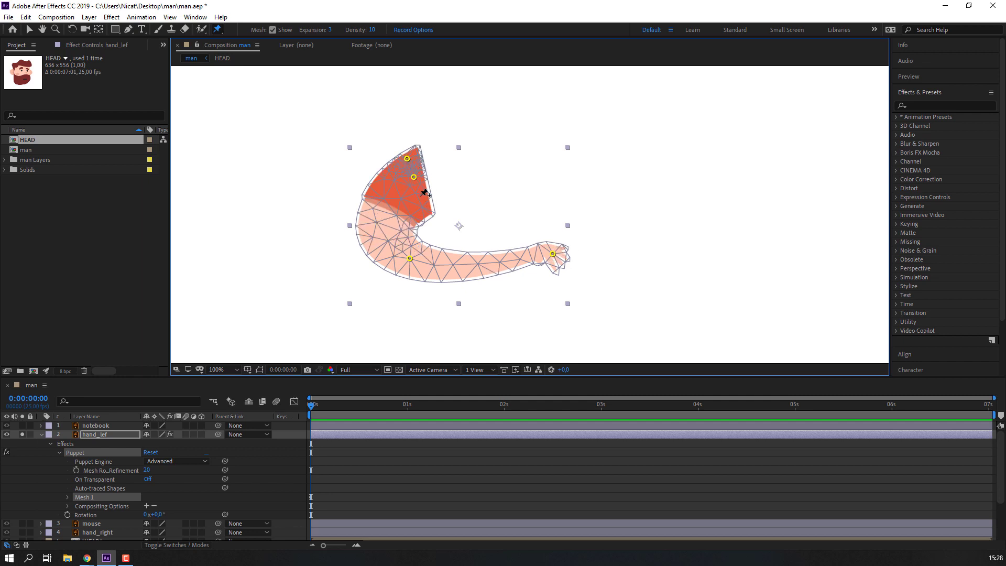
pyautogui.click(420, 196)
pyautogui.click(426, 211)
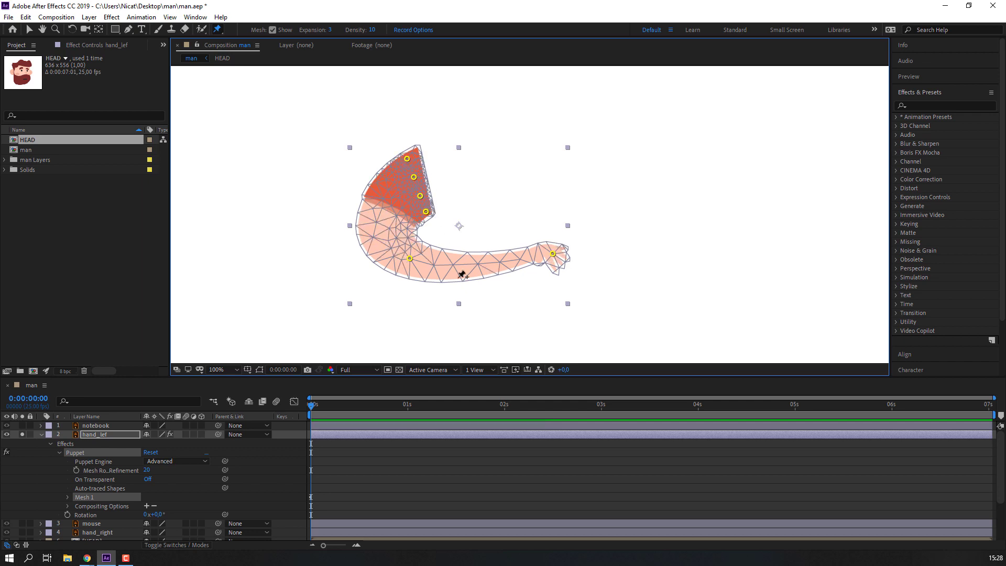
# Step: Test-bend the arm via the hand and elbow pins, undoing each test and unsoloing the layer
pyautogui.click(28, 30)
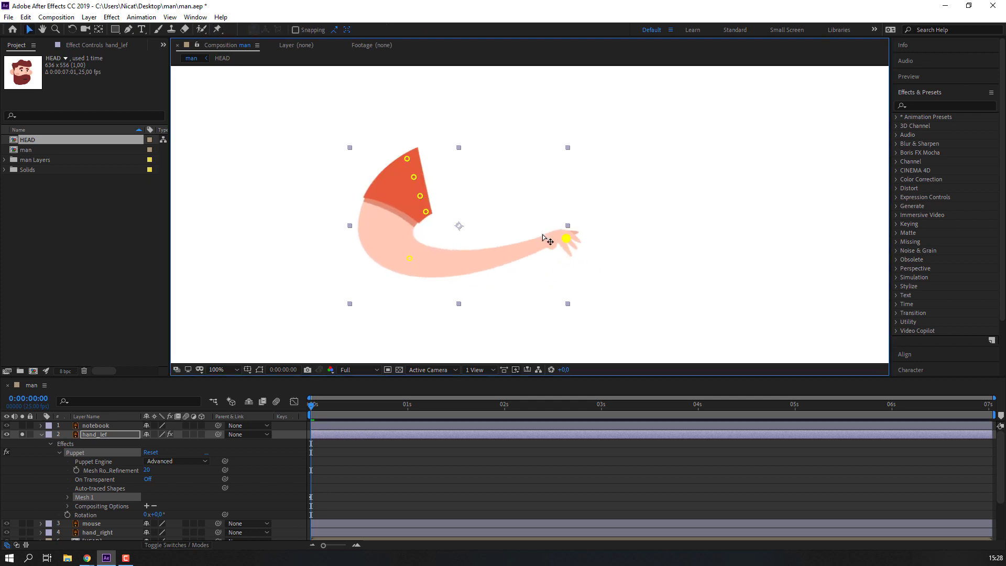
pyautogui.moveTo(554, 256); pyautogui.dragTo(540, 258)
pyautogui.moveTo(410, 259); pyautogui.dragTo(418, 265)
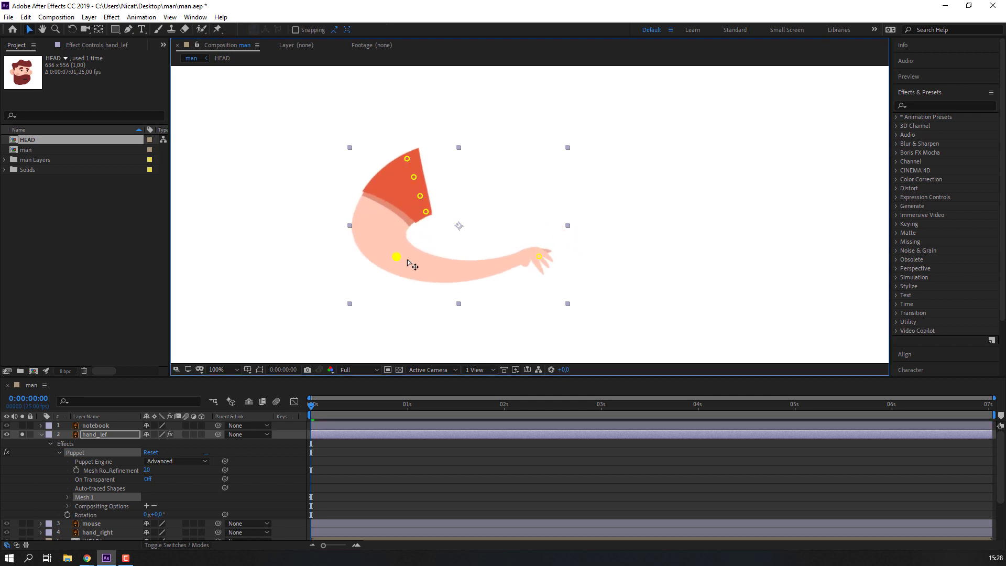
pyautogui.hotkey('ctrl', 'z')
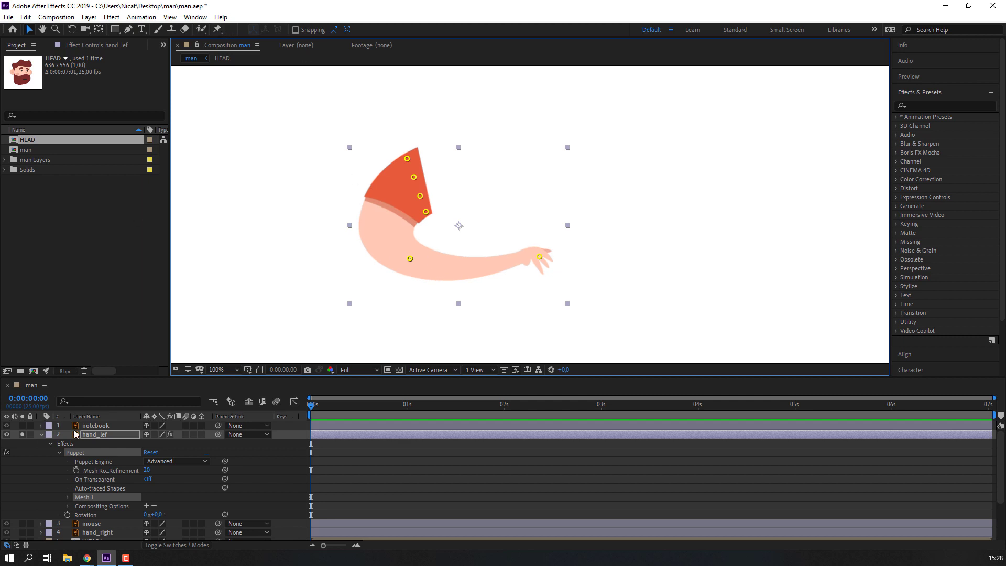
pyautogui.click(22, 435)
pyautogui.moveTo(411, 259); pyautogui.dragTo(414, 265)
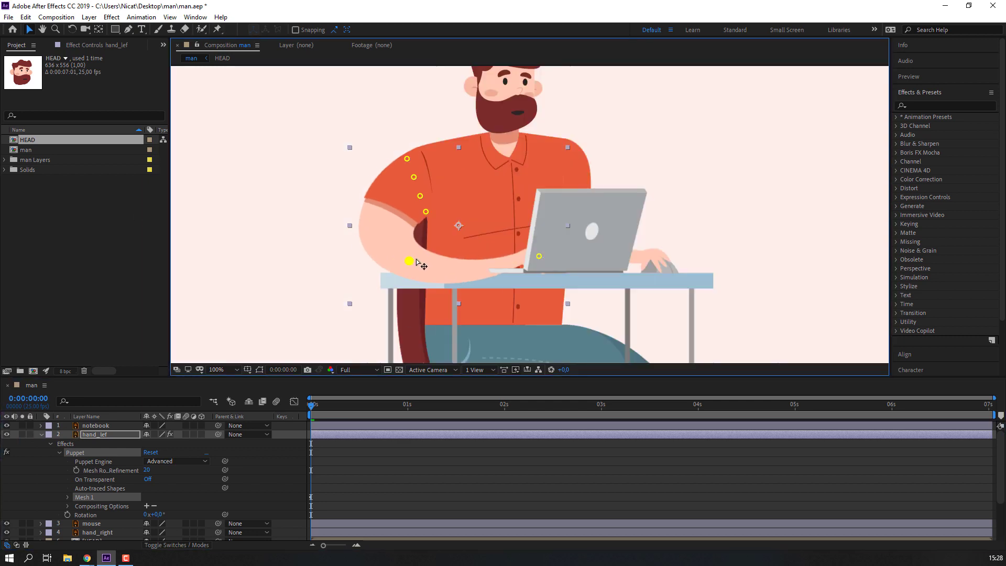
pyautogui.hotkey('ctrl', 'z')
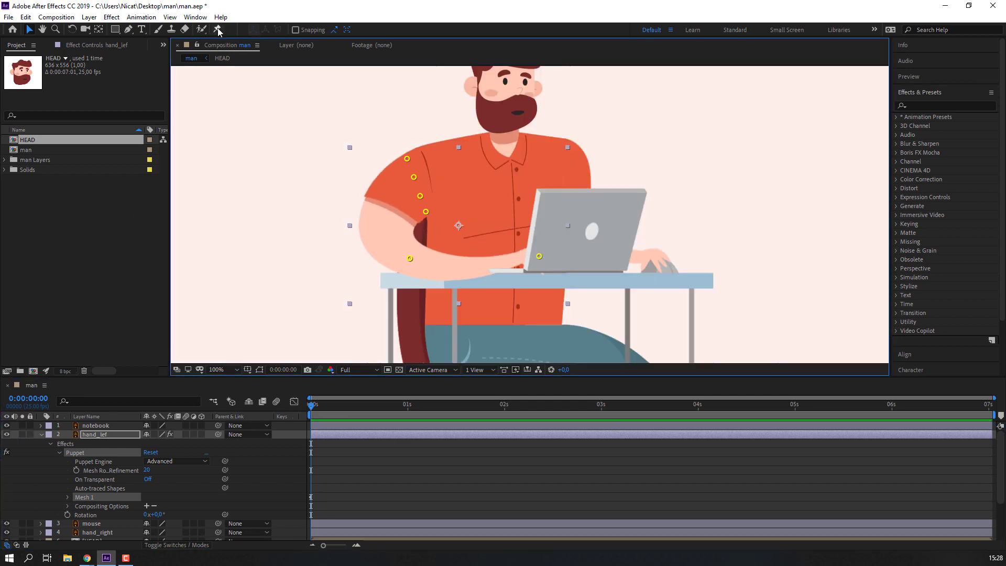
pyautogui.click(218, 30)
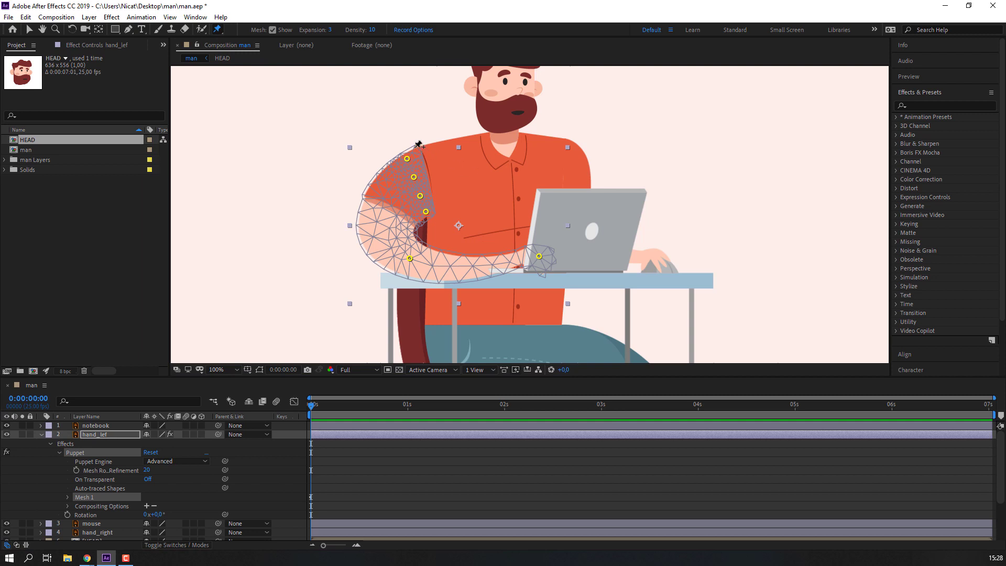
# Step: Add five pins along the shoulder seam, lower sleeve and outer shoulder, then test and undo an elbow bend
pyautogui.click(415, 148)
pyautogui.click(422, 172)
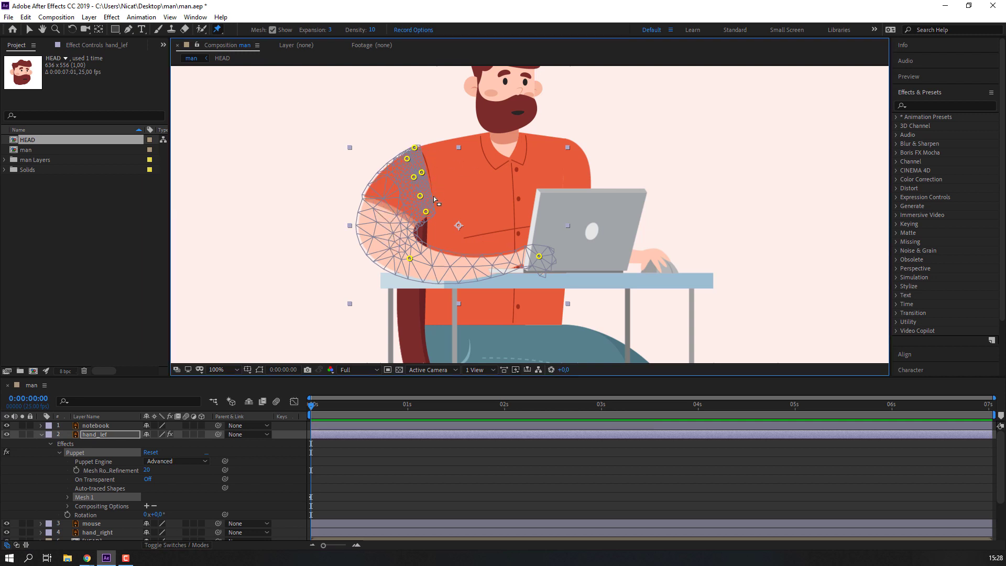
pyautogui.click(427, 190)
pyautogui.click(432, 212)
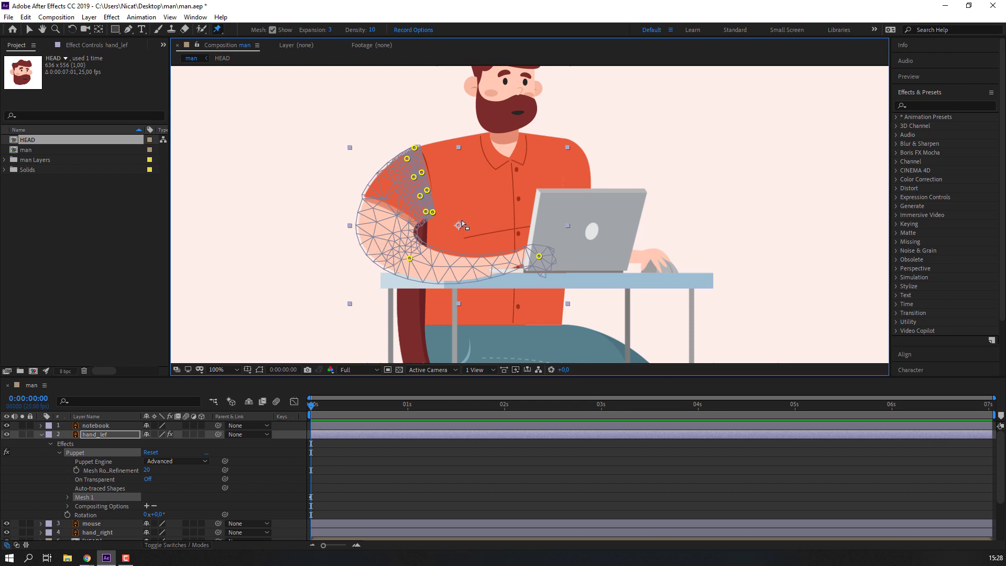
pyautogui.click(416, 160)
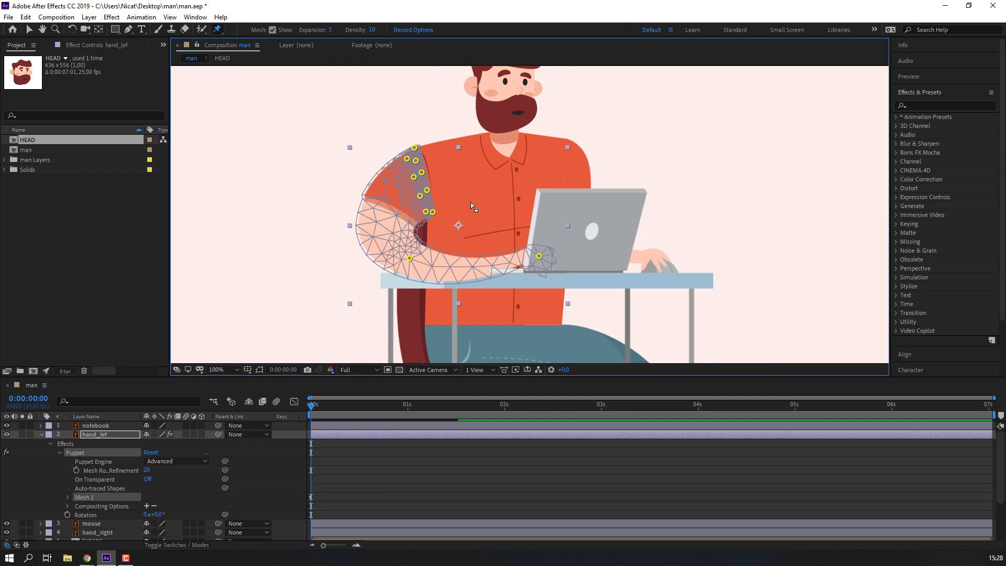
pyautogui.click(30, 31)
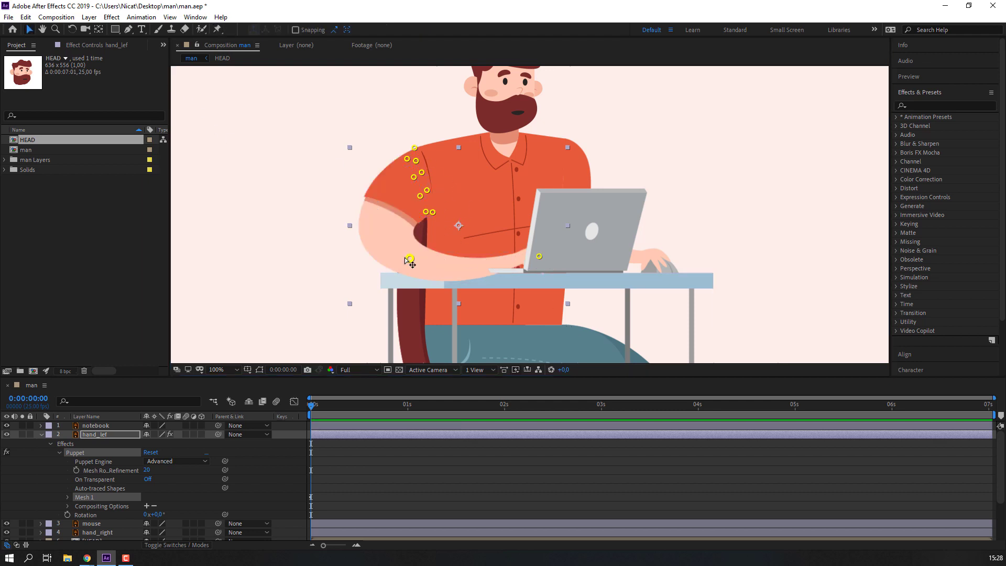
pyautogui.moveTo(405, 258); pyautogui.dragTo(412, 269)
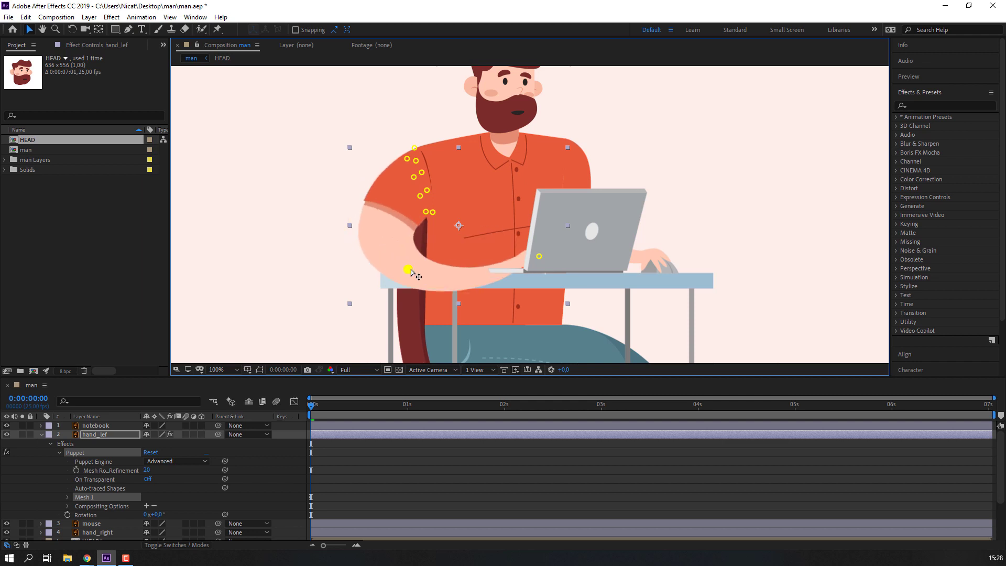
pyautogui.hotkey('ctrl', 'z')
# Step: Add two more puppet pins on the upper arm
pyautogui.click(217, 30)
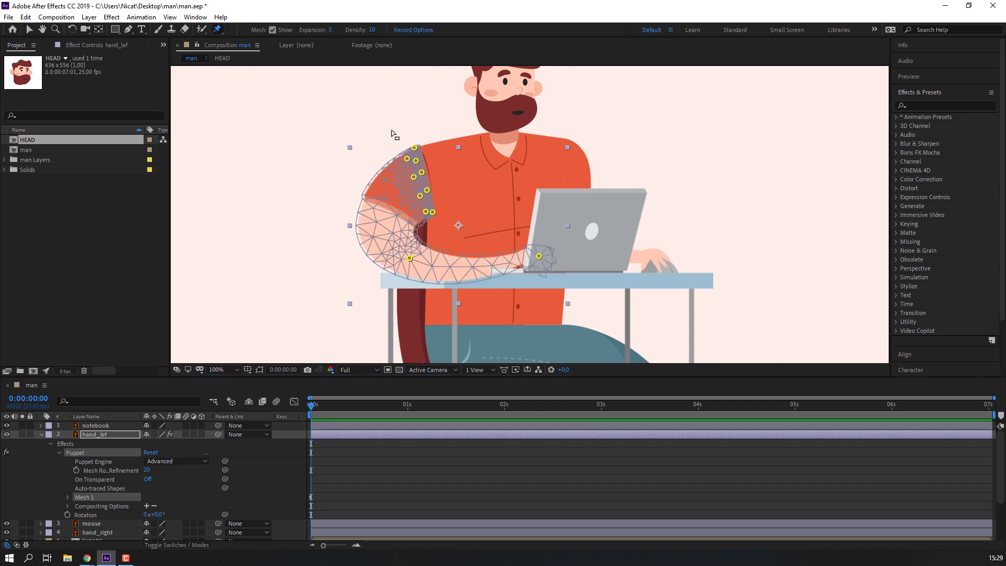
pyautogui.click(406, 150)
pyautogui.click(414, 147)
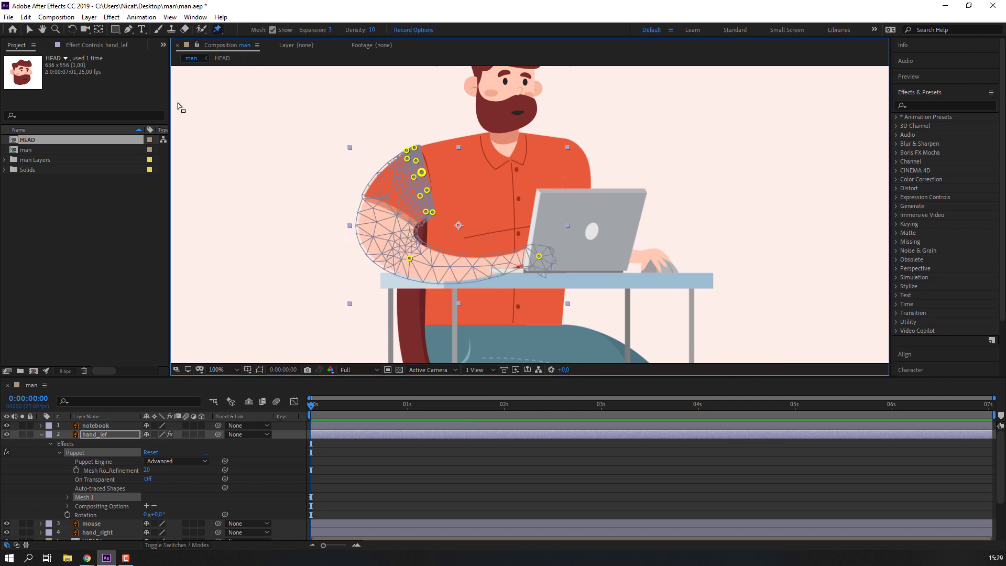
pyautogui.click(30, 30)
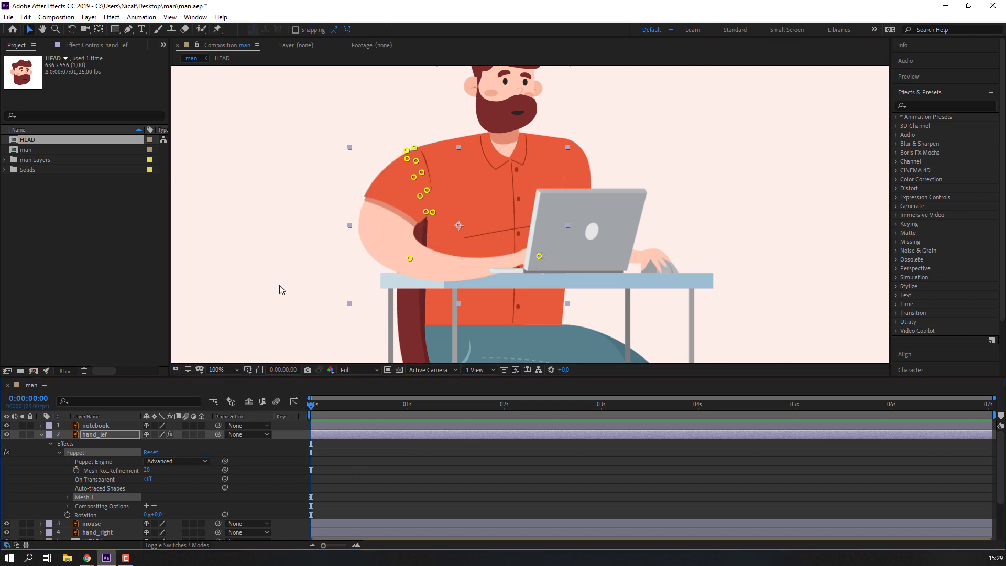
# Step: Reselect the Puppet effect and test the hand and elbow pins, undoing both moves
pyautogui.click(328, 455)
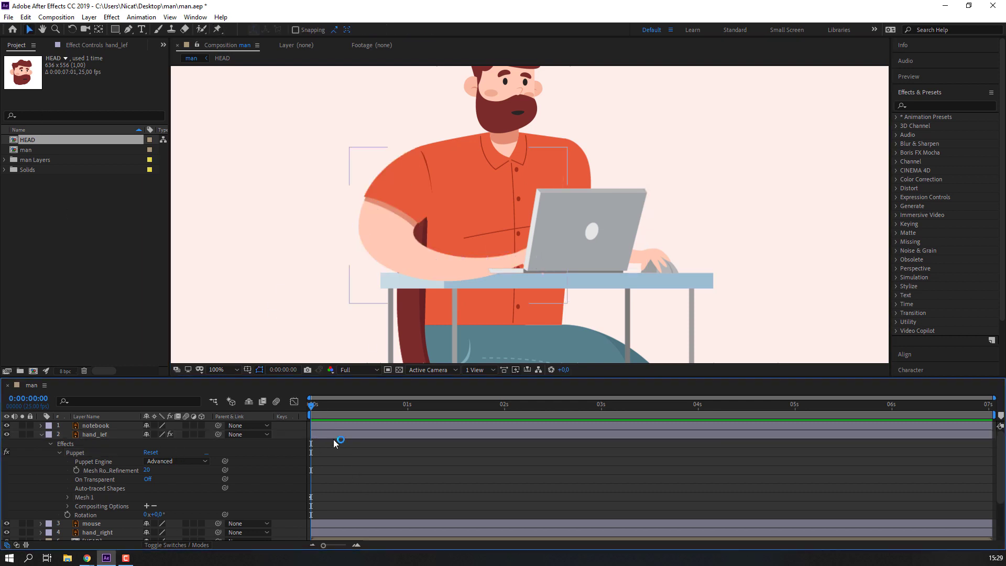
pyautogui.click(370, 228)
pyautogui.click(70, 452)
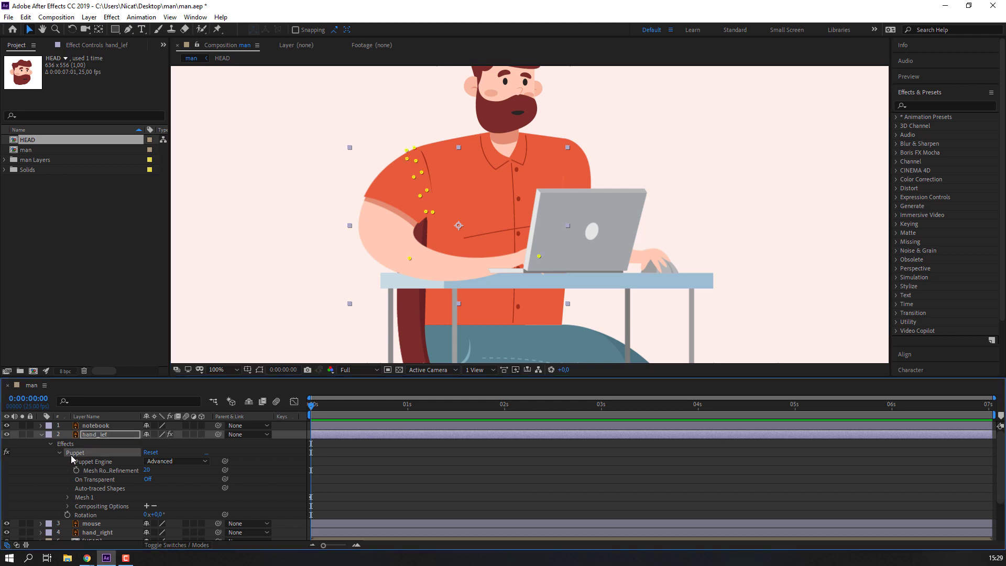
pyautogui.moveTo(538, 257); pyautogui.dragTo(556, 251)
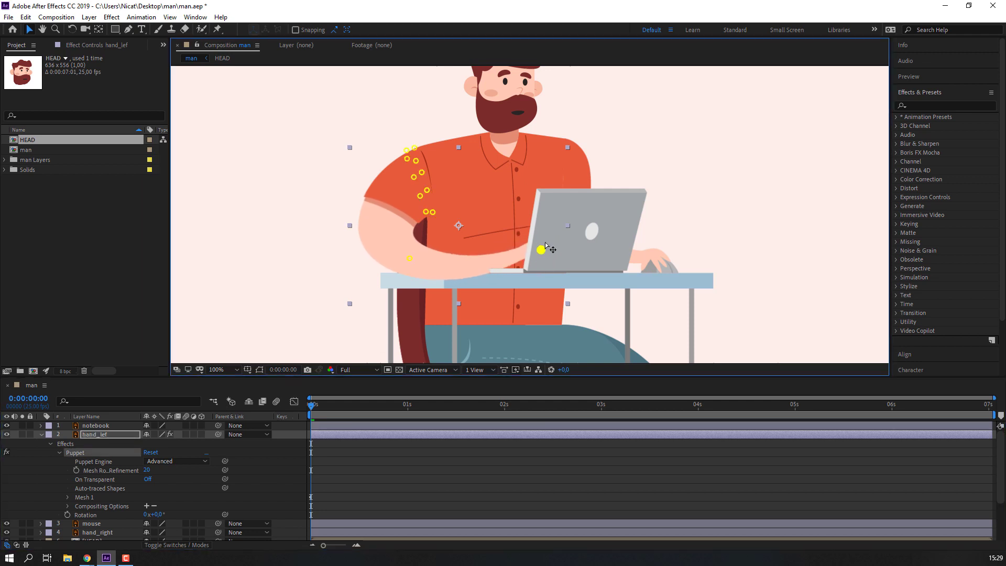
pyautogui.hotkey('ctrl', 'z')
pyautogui.moveTo(410, 258); pyautogui.dragTo(417, 257)
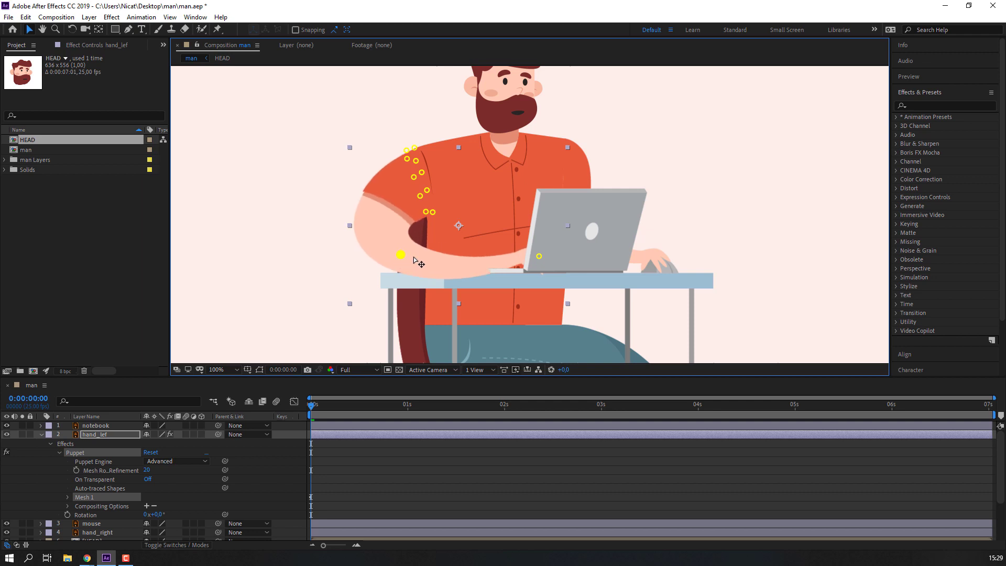
pyautogui.hotkey('ctrl', 'z')
# Step: Fit the viewer, end the work area at 5 seconds and trim the man comp to it
pyautogui.click(220, 369)
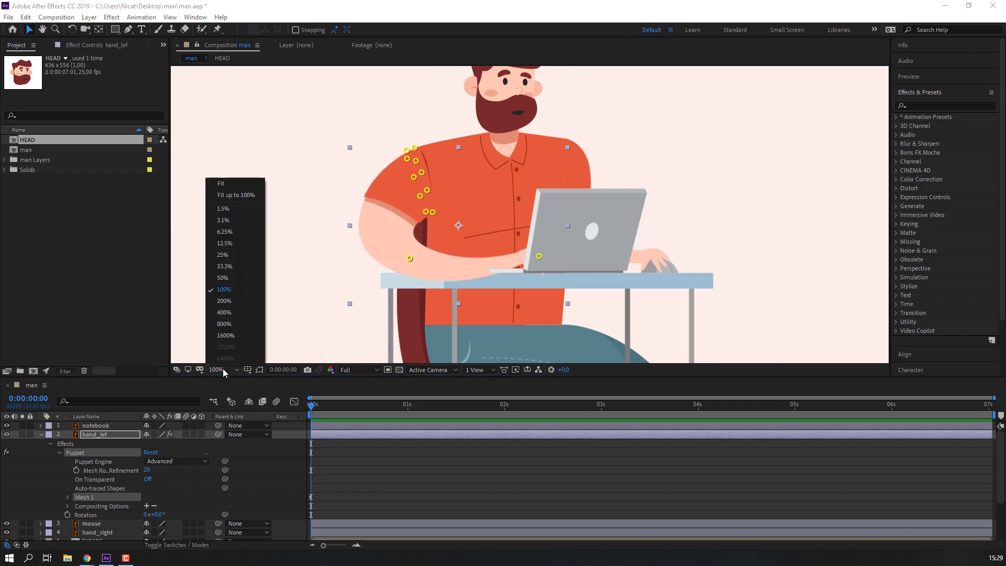
pyautogui.click(239, 197)
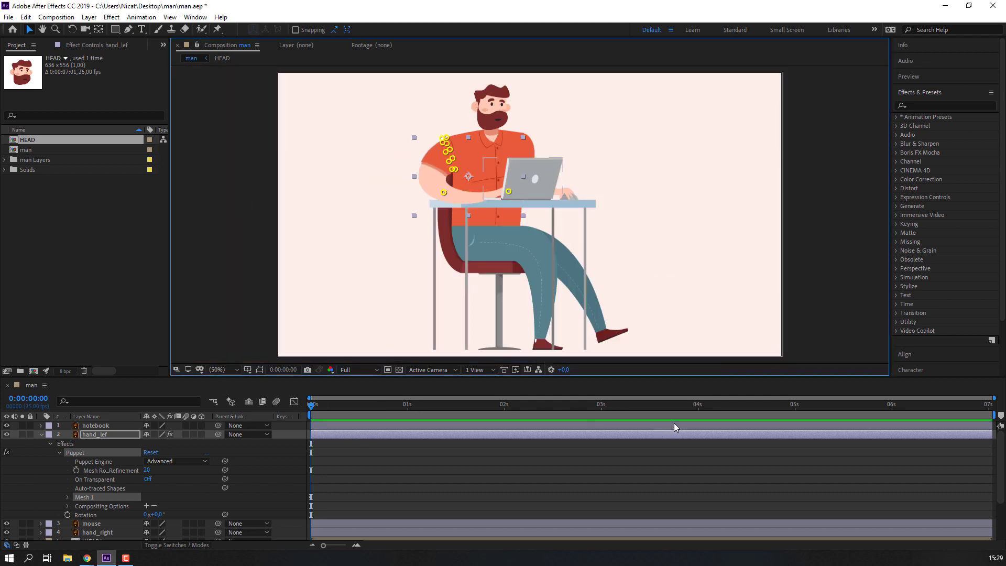
pyautogui.moveTo(797, 414); pyautogui.dragTo(756, 414)
pyautogui.click(796, 405)
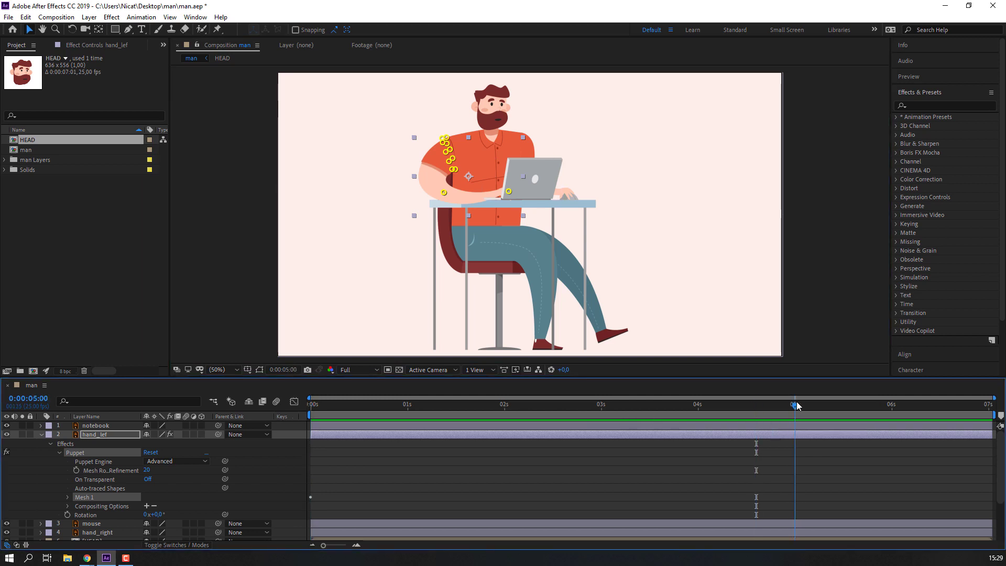
pyautogui.moveTo(995, 416); pyautogui.dragTo(805, 416)
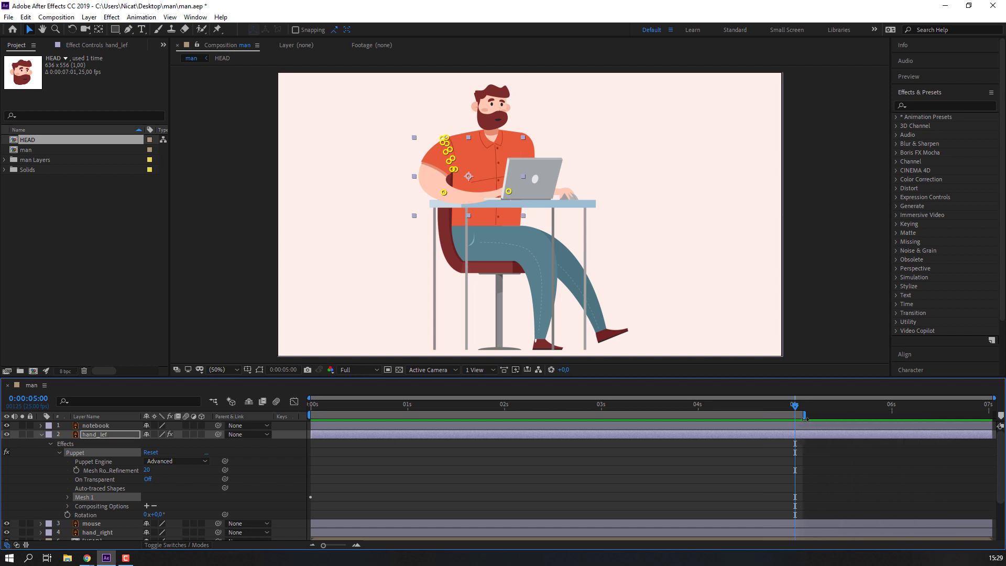
pyautogui.rightClick(773, 415)
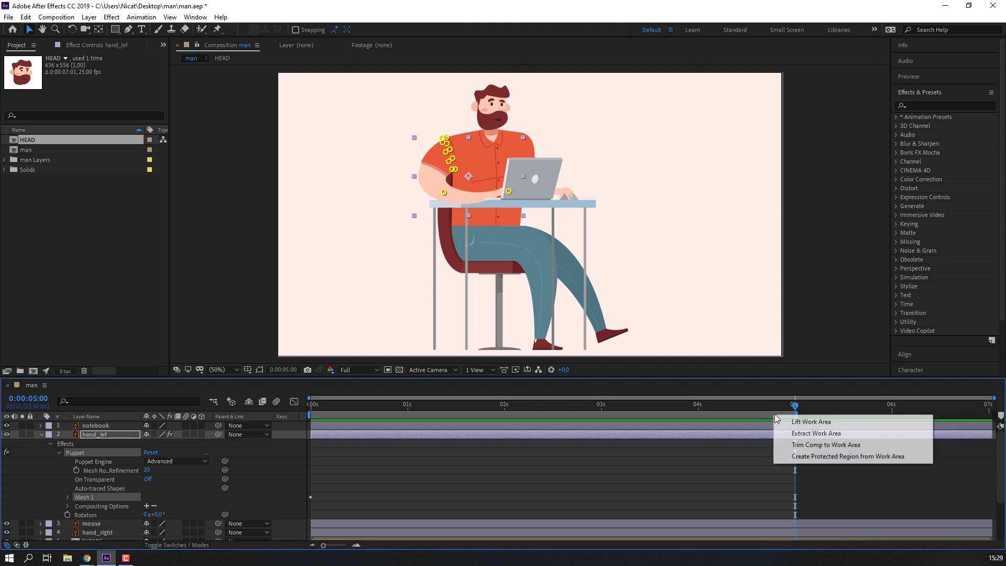
pyautogui.click(797, 443)
pyautogui.moveTo(990, 414); pyautogui.dragTo(311, 449)
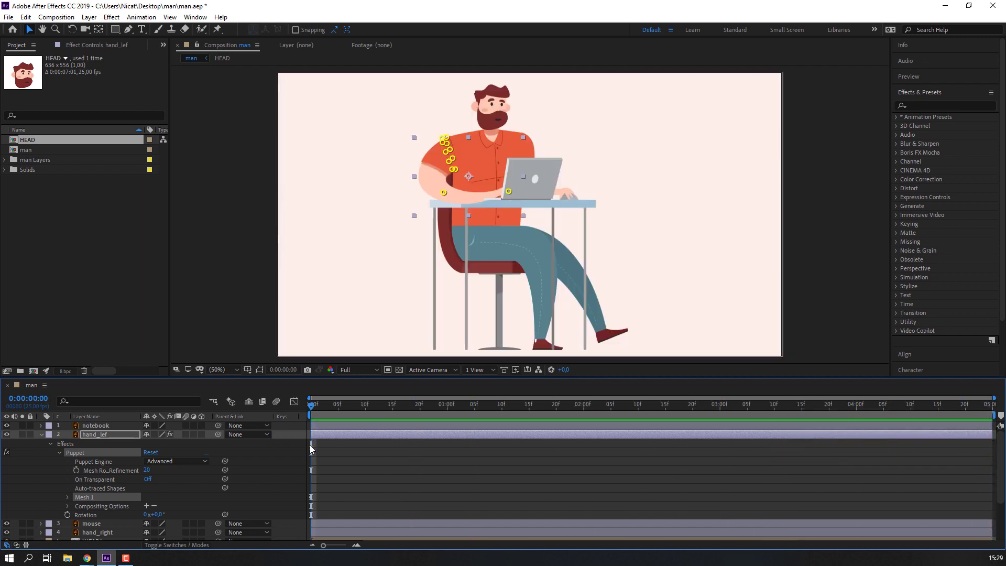
# Step: Select the computer mouse layer, pan to the hand on the mouse and solo it
pyautogui.click(41, 434)
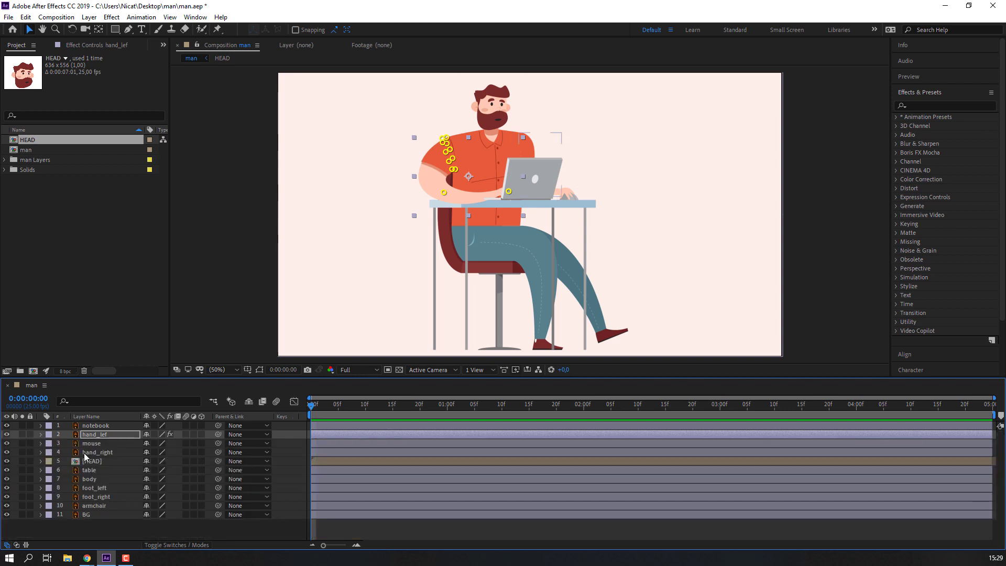
pyautogui.click(257, 530)
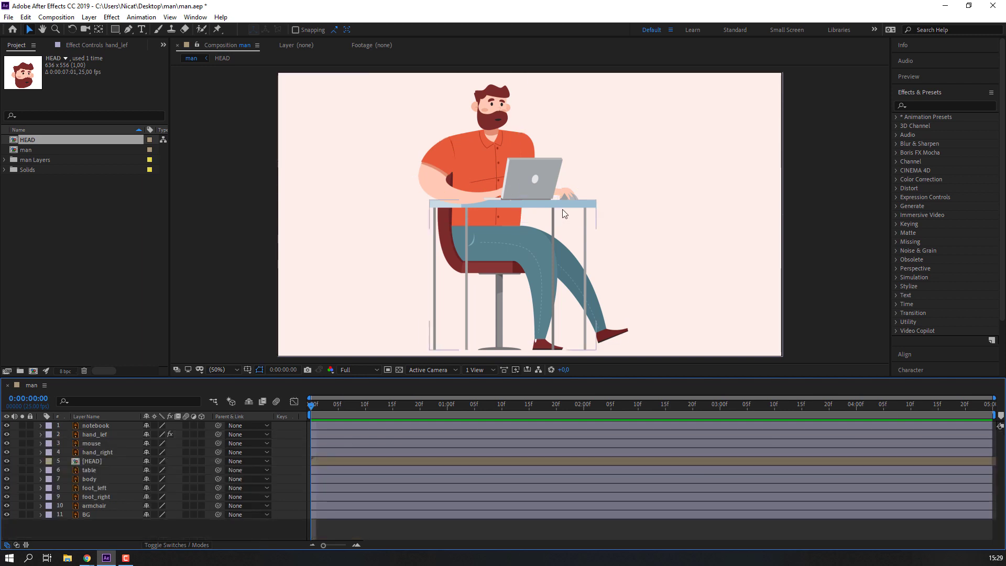
pyautogui.click(567, 194)
pyautogui.scroll(4, 576, 184)
pyautogui.moveTo(523, 210); pyautogui.dragTo(342, 272)
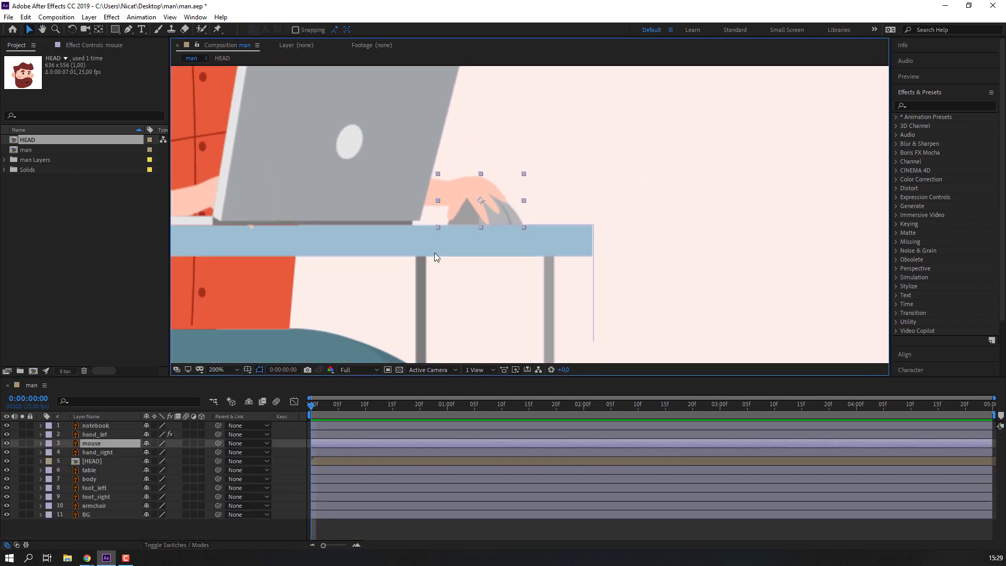
pyautogui.click(22, 444)
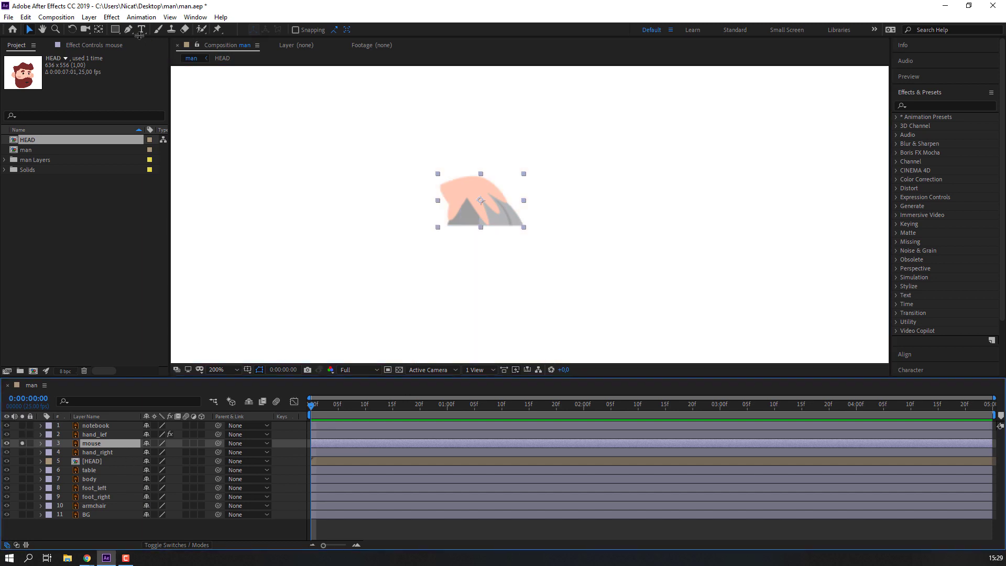
# Step: Drag the mouse layer's anchor point left to the wrist, then unsolo the layer
pyautogui.click(99, 30)
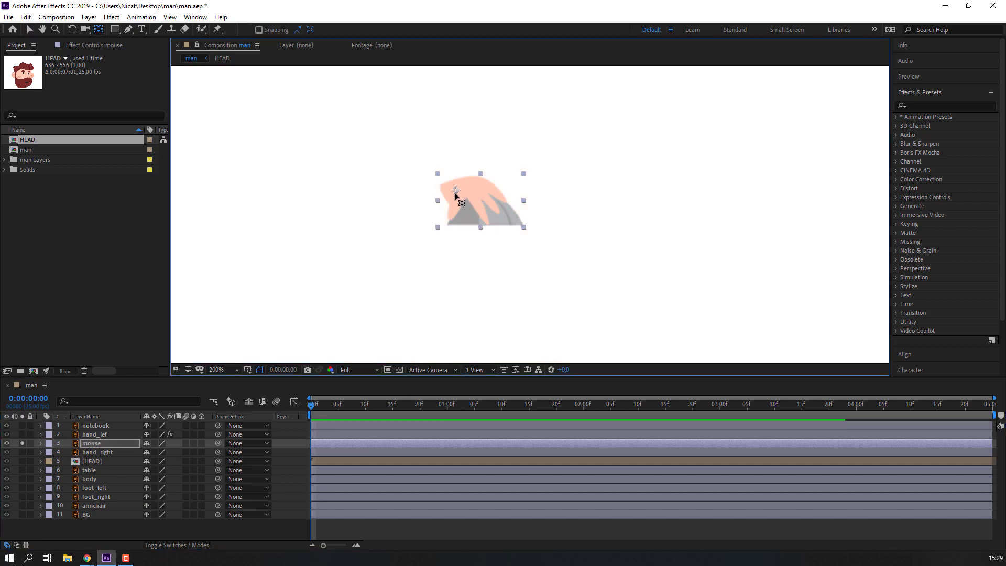
pyautogui.moveTo(480, 200); pyautogui.dragTo(451, 194)
pyautogui.click(30, 30)
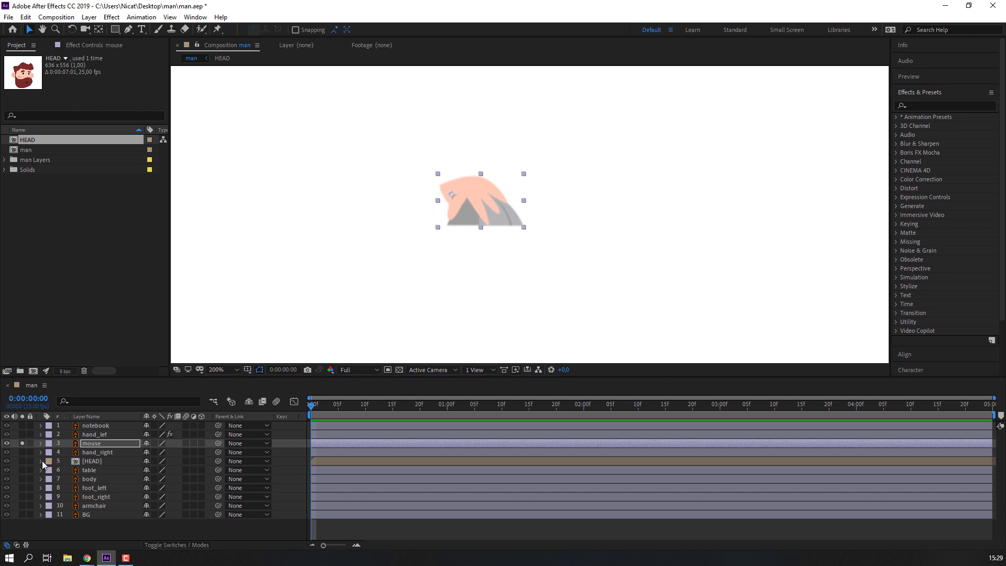
pyautogui.click(22, 443)
pyautogui.scroll(-4, 479, 263)
pyautogui.scroll(2, 473, 263)
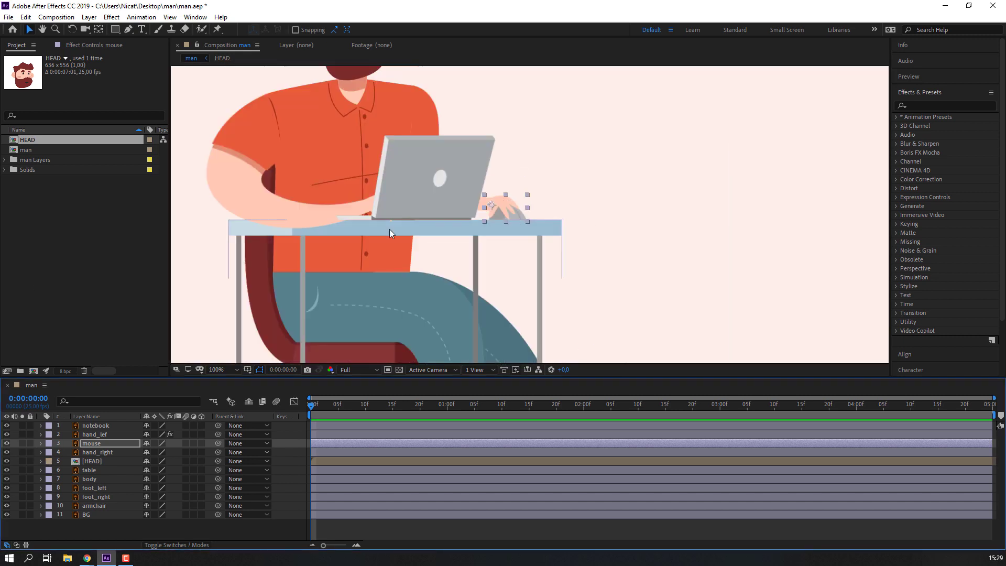
pyautogui.press('Return')
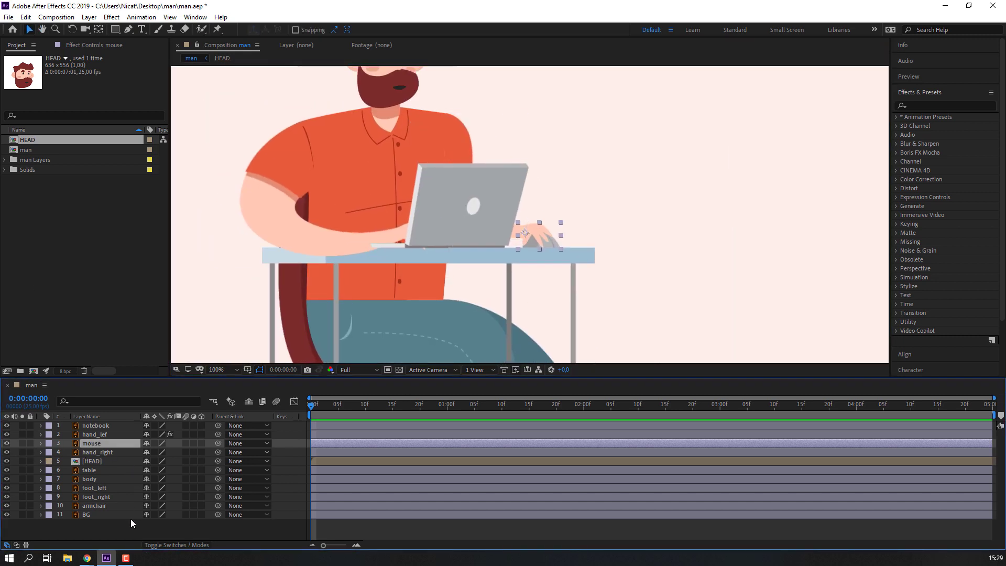
pyautogui.scroll(-2, 357, 300)
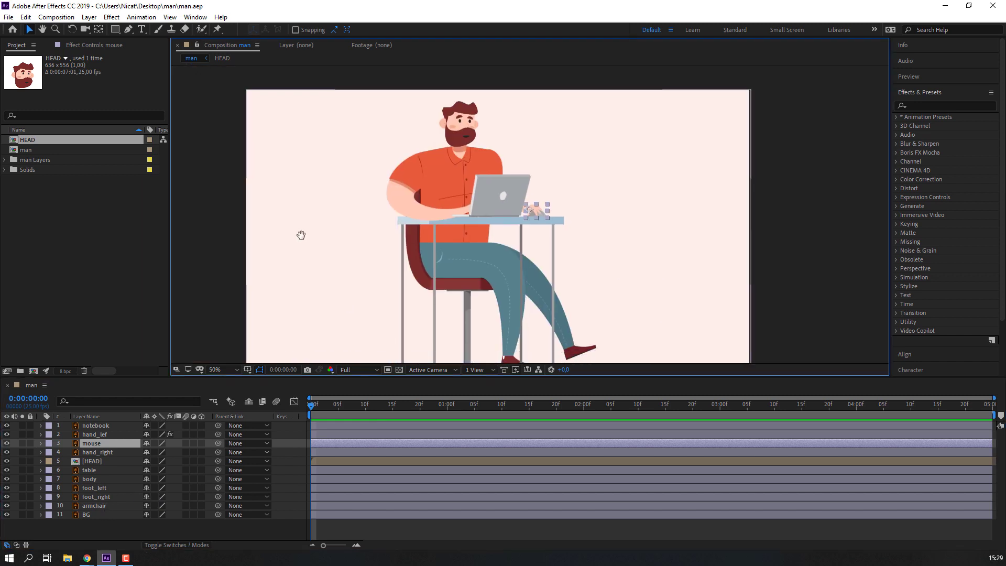
pyautogui.scroll(-2, 298, 231)
# Step: Solo the foot_right leg and move its anchor point to the top of the leg near the knee
pyautogui.click(98, 498)
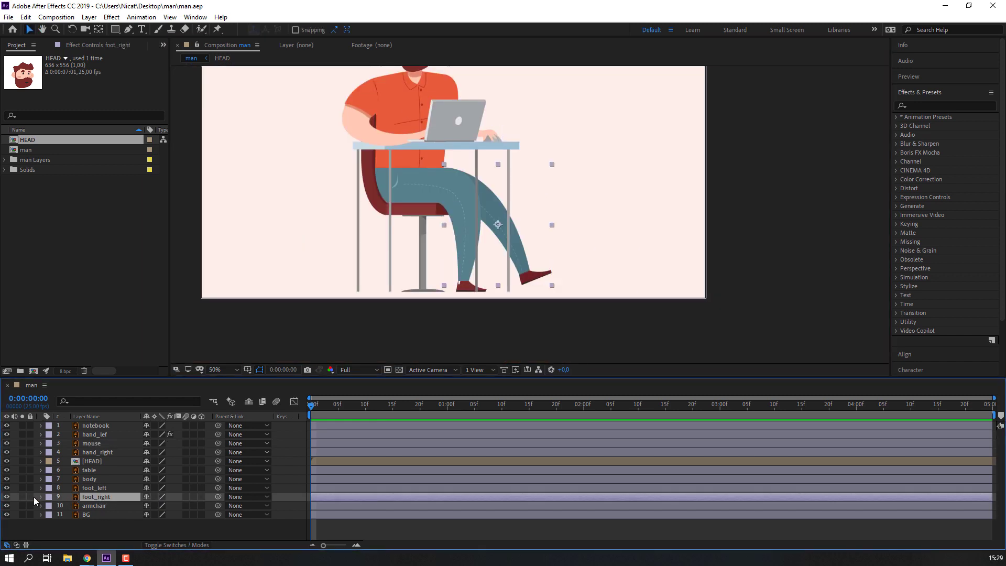
pyautogui.click(7, 498)
pyautogui.click(7, 498)
pyautogui.click(22, 497)
pyautogui.click(99, 30)
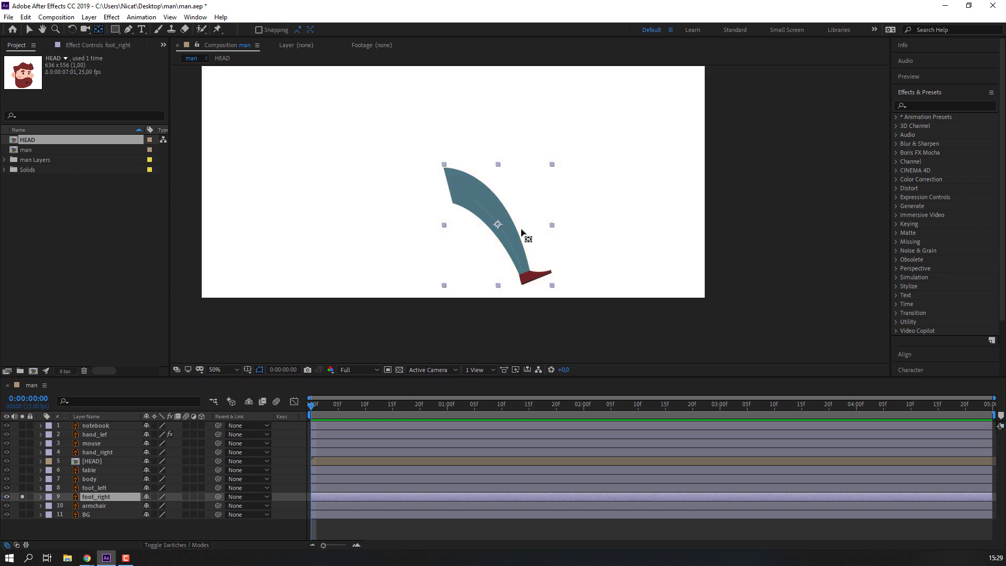
pyautogui.moveTo(498, 225); pyautogui.dragTo(456, 185)
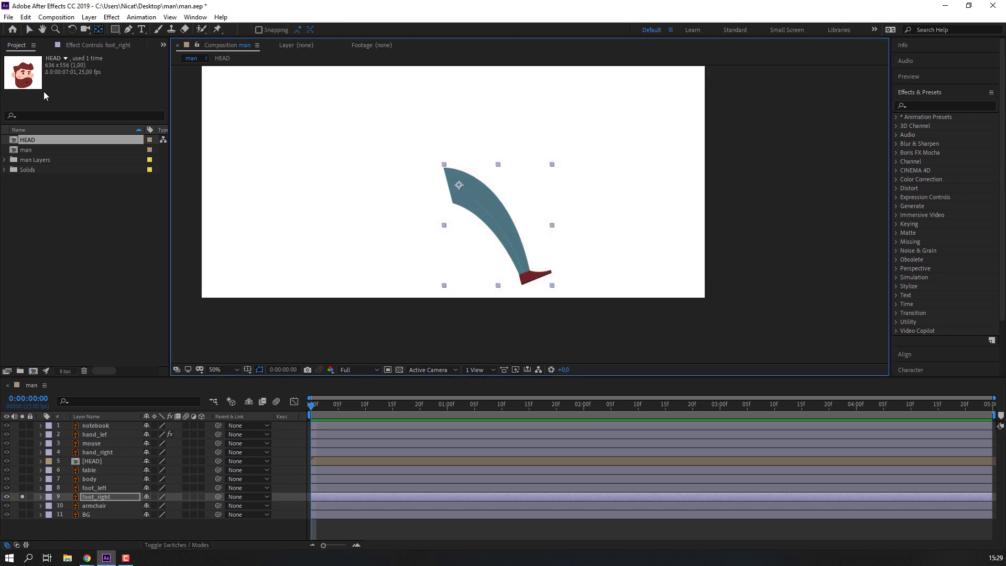
pyautogui.click(30, 30)
# Step: Reveal foot_right's Rotation and test the new knee pivot with a 7° turn
pyautogui.click(22, 496)
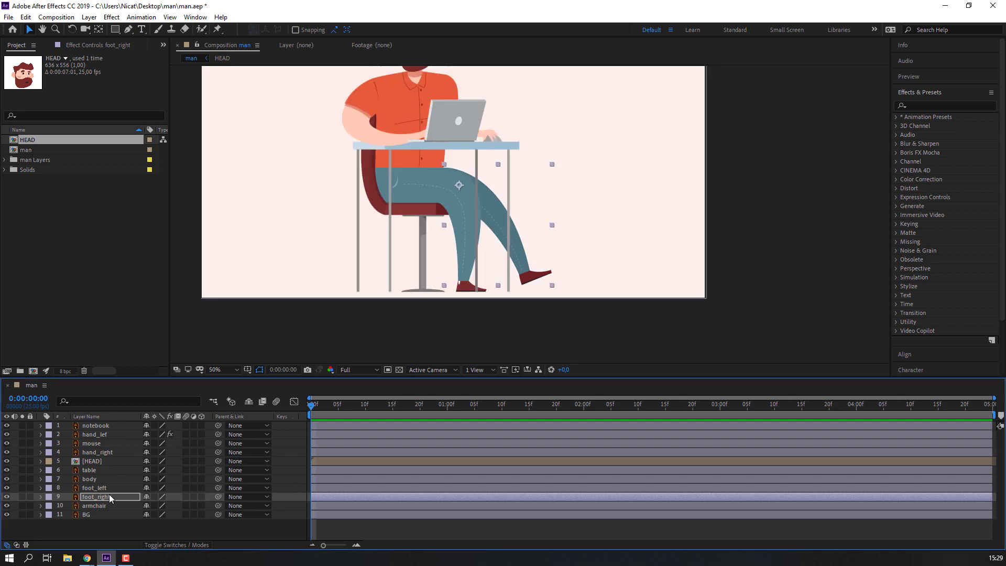
pyautogui.press('r')
pyautogui.moveTo(157, 505); pyautogui.dragTo(156, 505)
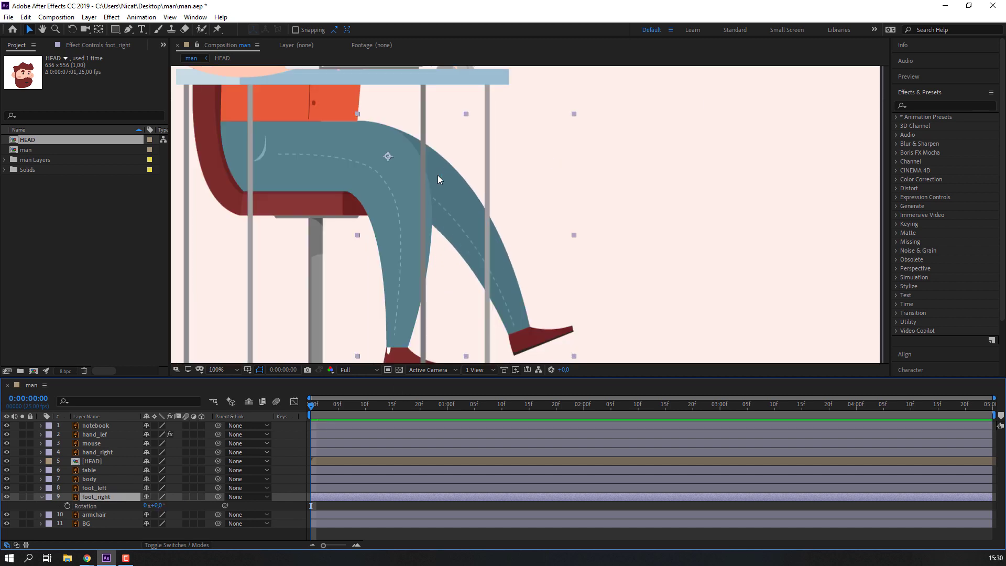
pyautogui.click(22, 496)
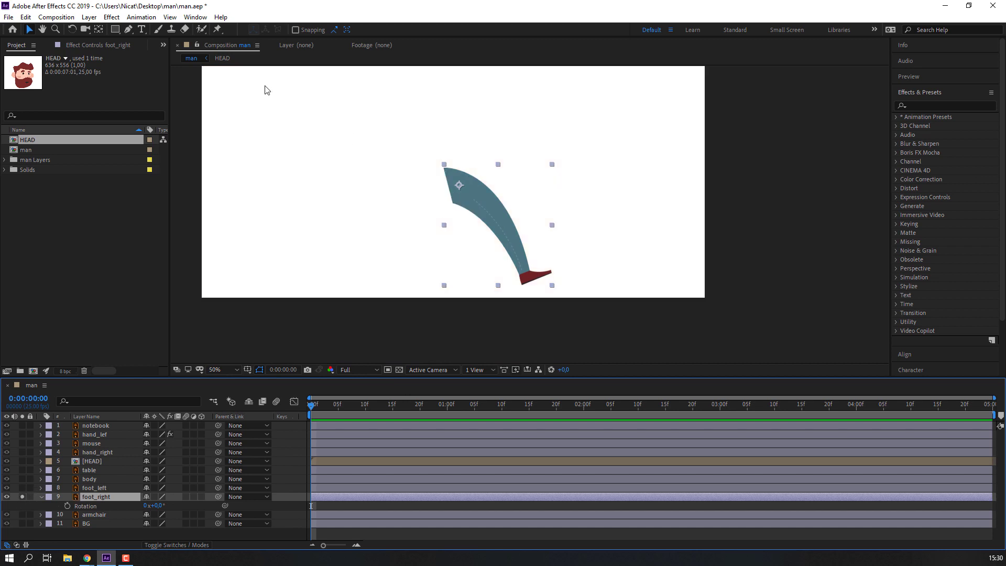
# Step: Puppet-pin the right leg at the knee and foot, then test-bend it and undo
pyautogui.click(216, 29)
pyautogui.click(460, 184)
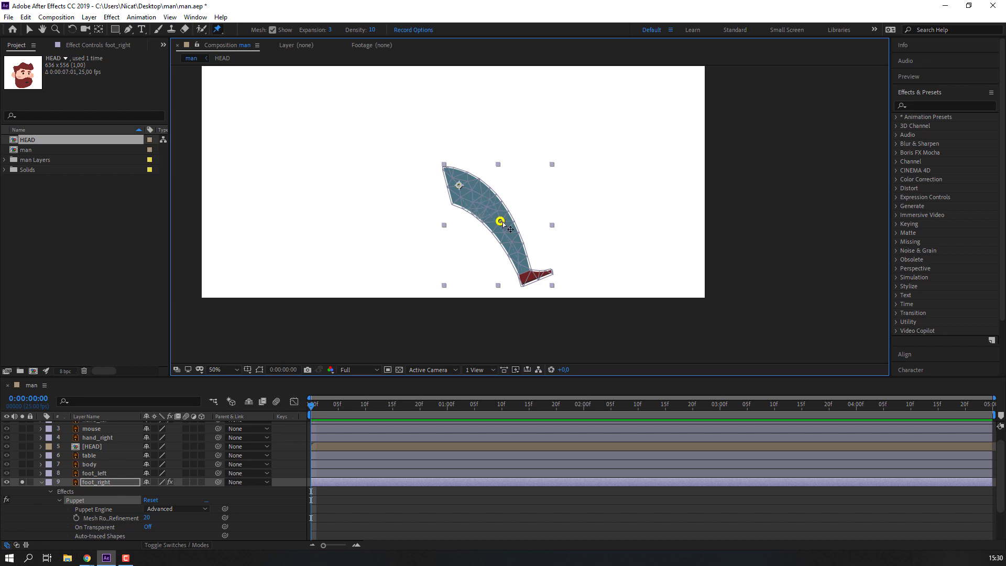
pyautogui.press('v')
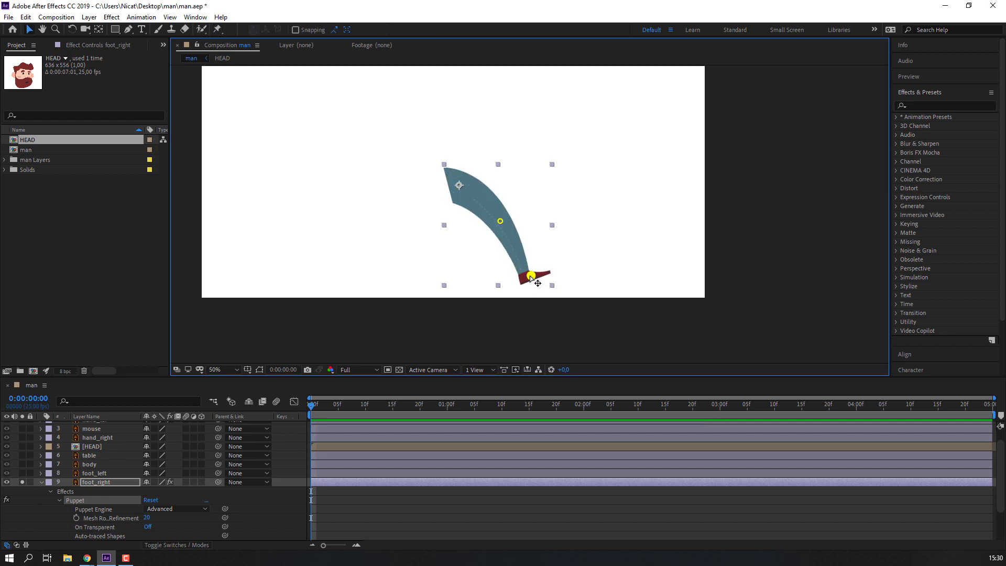
pyautogui.moveTo(533, 276); pyautogui.dragTo(532, 276)
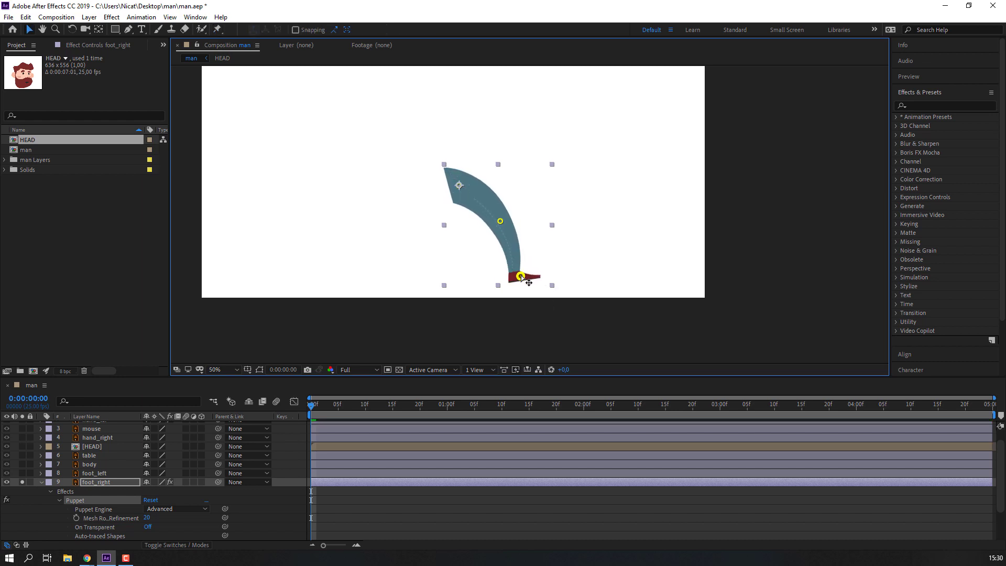
pyautogui.click(43, 487)
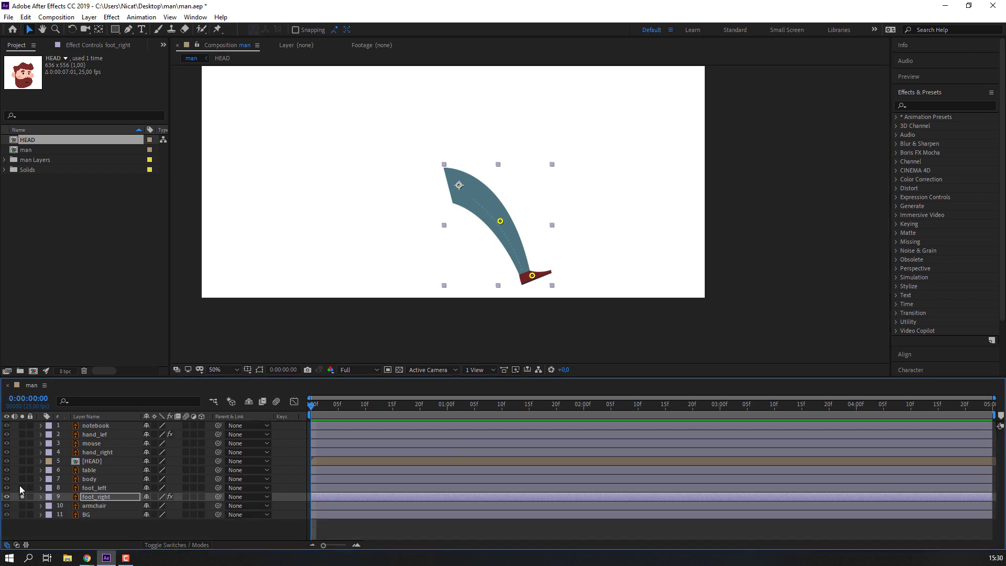
pyautogui.moveTo(532, 275); pyautogui.dragTo(520, 285)
pyautogui.moveTo(500, 221); pyautogui.dragTo(497, 222)
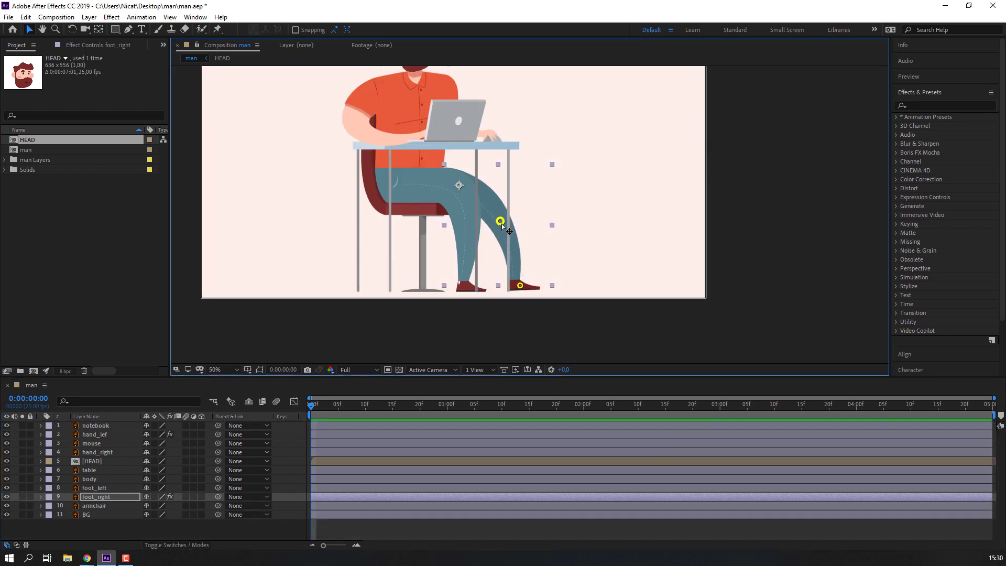
pyautogui.hotkey('ctrl', 'z')
# Step: Add three more puppet pins along the top of the right leg at the hip and test the bend
pyautogui.click(22, 496)
pyautogui.press('/')
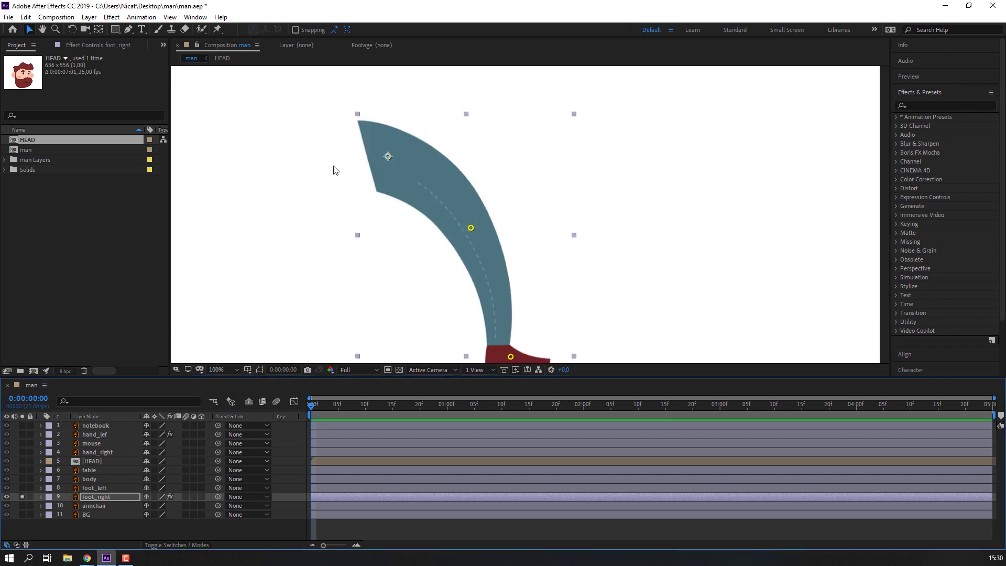
pyautogui.click(217, 29)
pyautogui.click(375, 129)
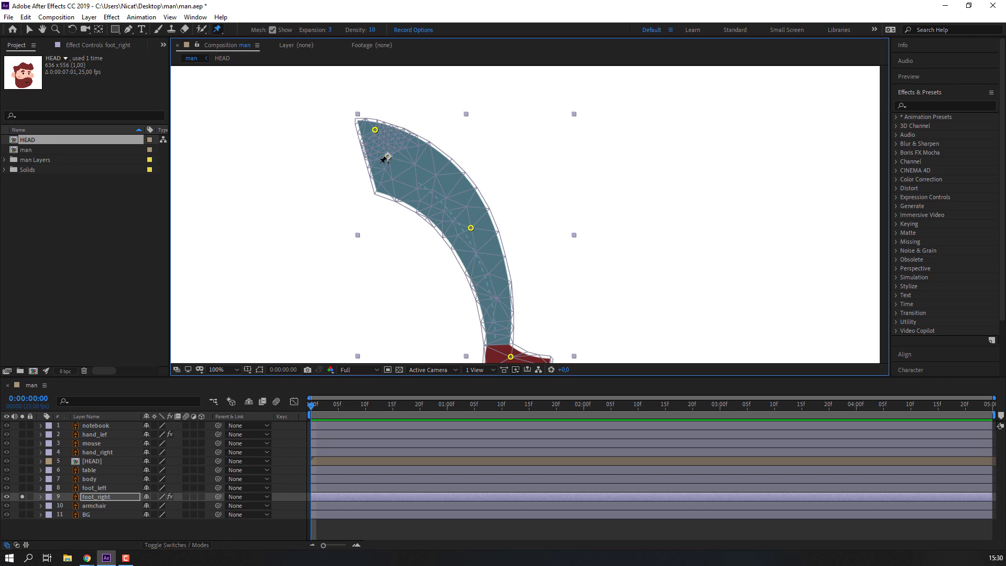
pyautogui.click(376, 158)
pyautogui.click(381, 189)
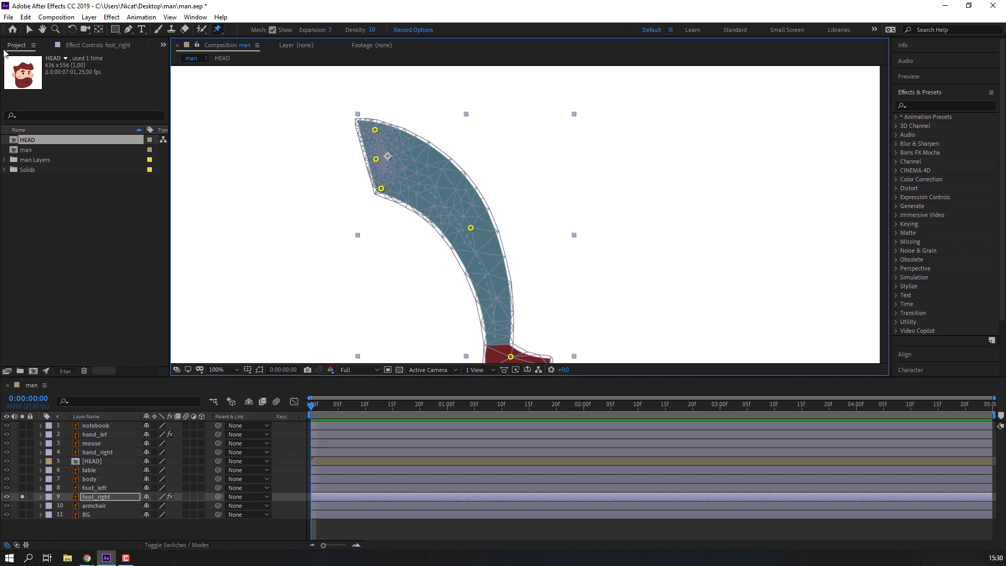
pyautogui.press('v')
pyautogui.press(',')
pyautogui.moveTo(501, 221); pyautogui.dragTo(481, 231)
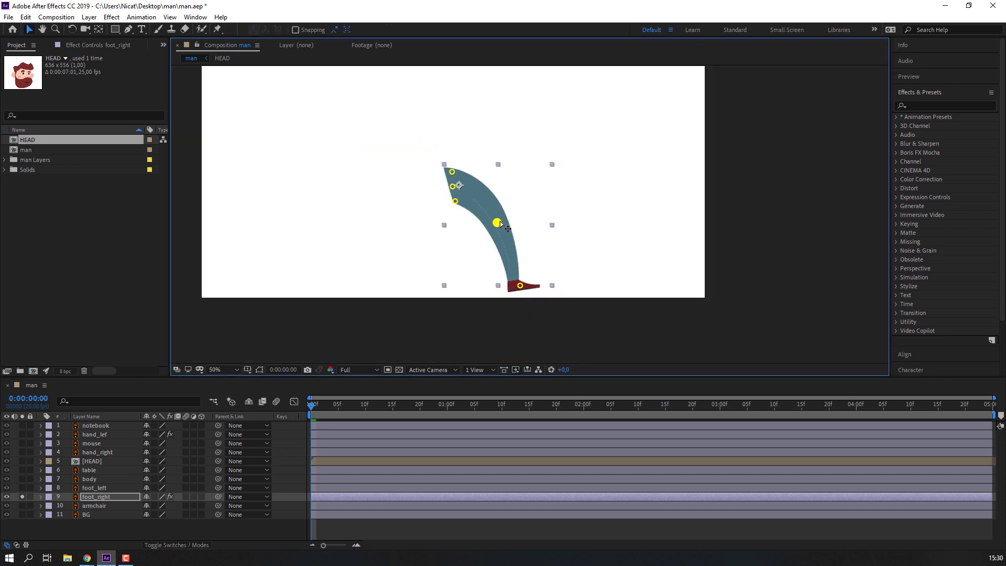
pyautogui.hotkey('ctrl', 'z')
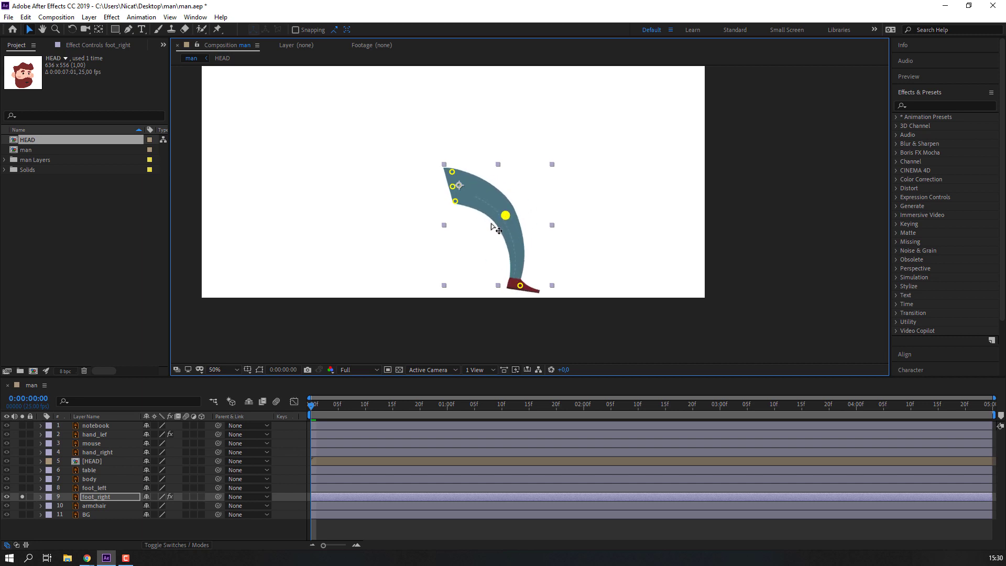
# Step: Test the right knee bend within the full scene, undo it, and deselect the leg
pyautogui.click(22, 497)
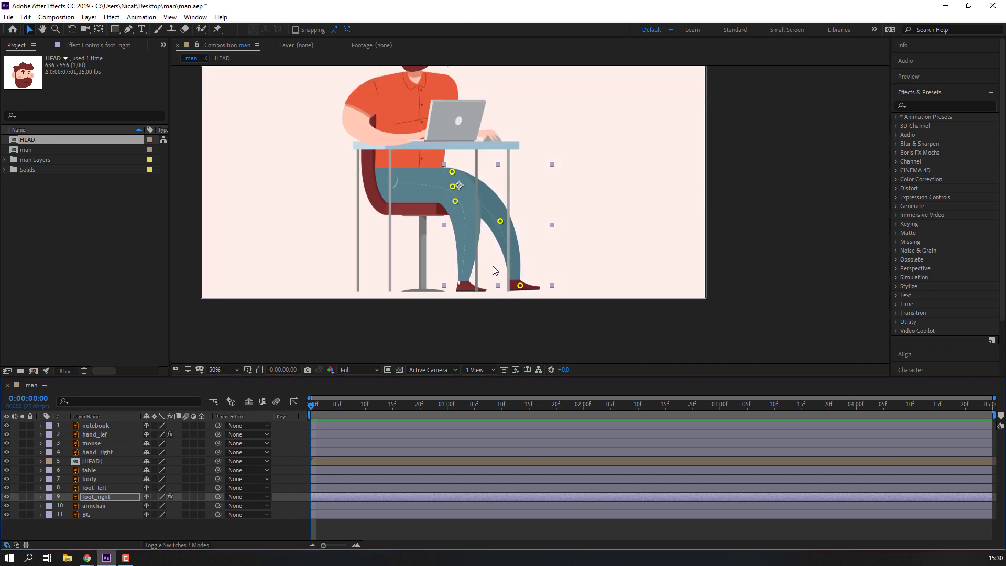
pyautogui.moveTo(505, 224); pyautogui.dragTo(501, 227)
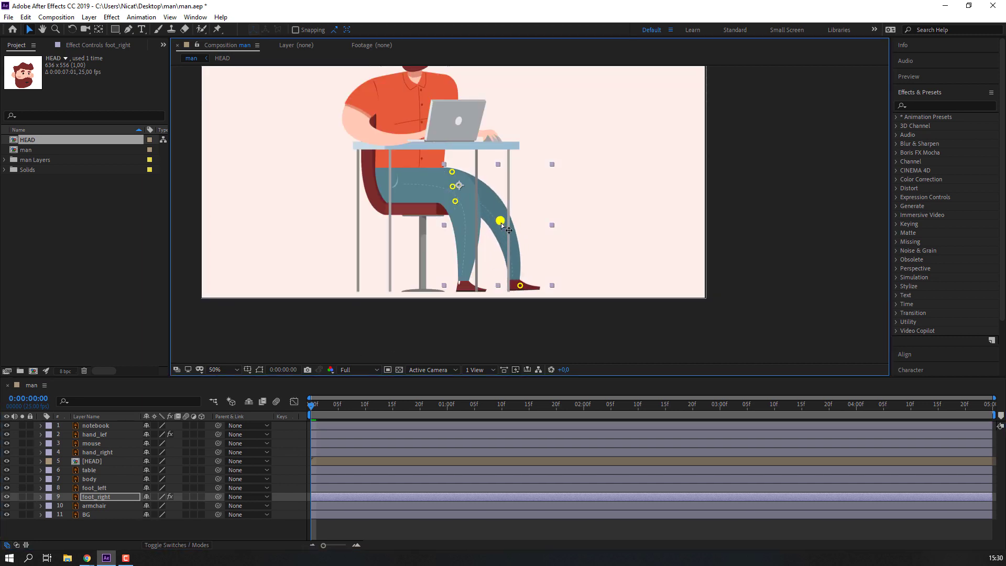
pyautogui.hotkey('ctrl', 'z')
pyautogui.click(294, 539)
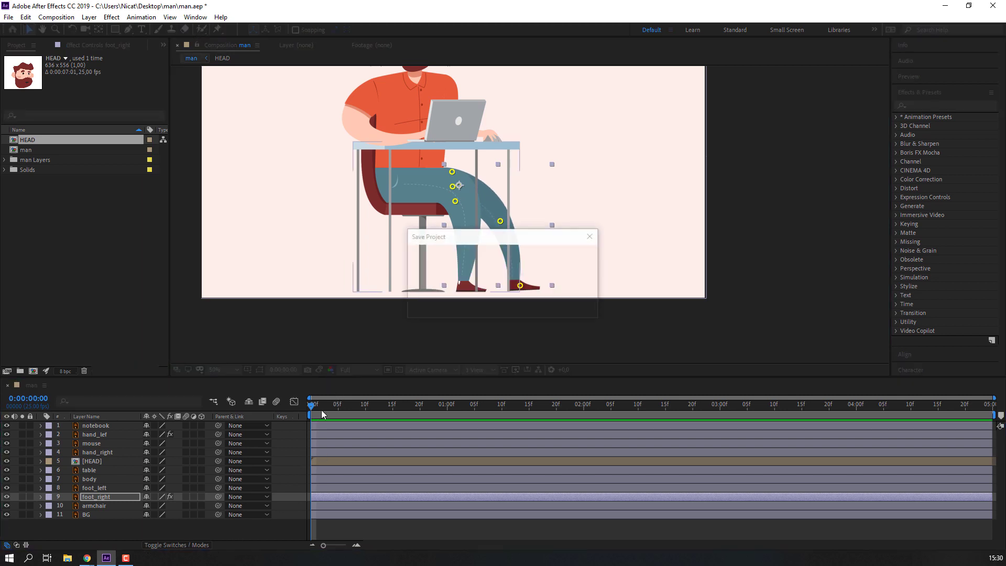
pyautogui.click(344, 535)
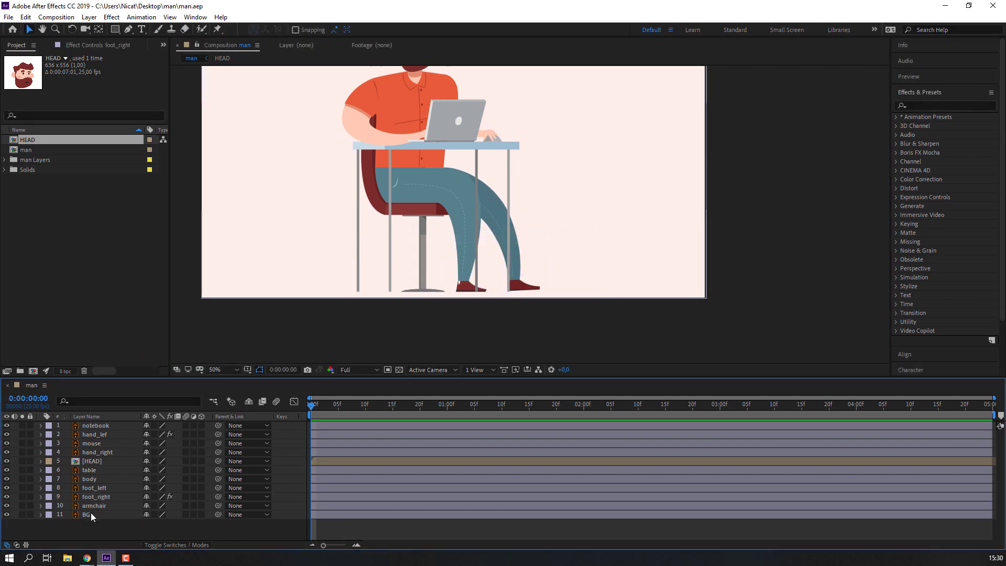
# Step: Place three puppet pins at the top and hip of the foot_left leg
pyautogui.click(96, 496)
pyautogui.click(7, 497)
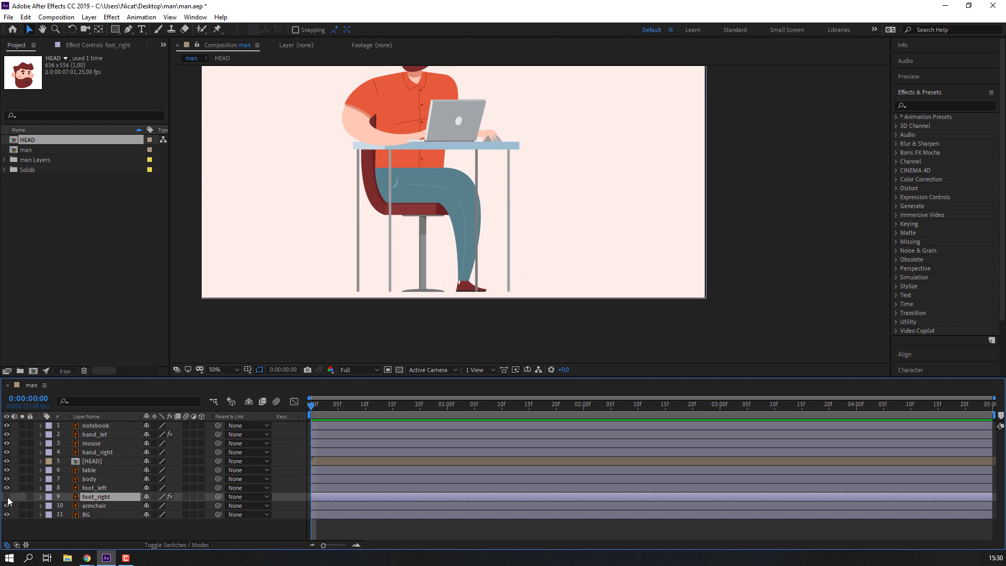
pyautogui.click(7, 496)
pyautogui.click(86, 488)
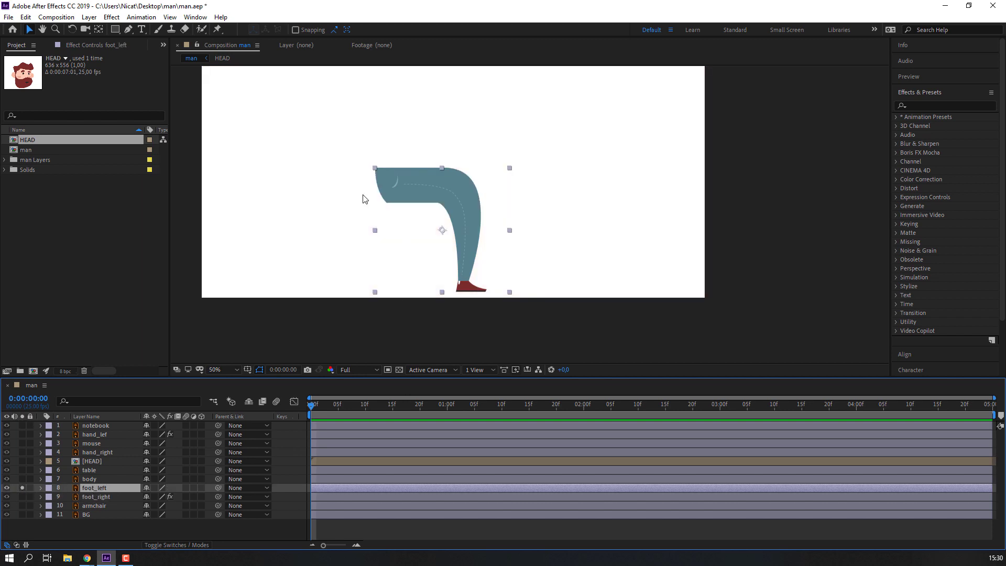
pyautogui.click(216, 30)
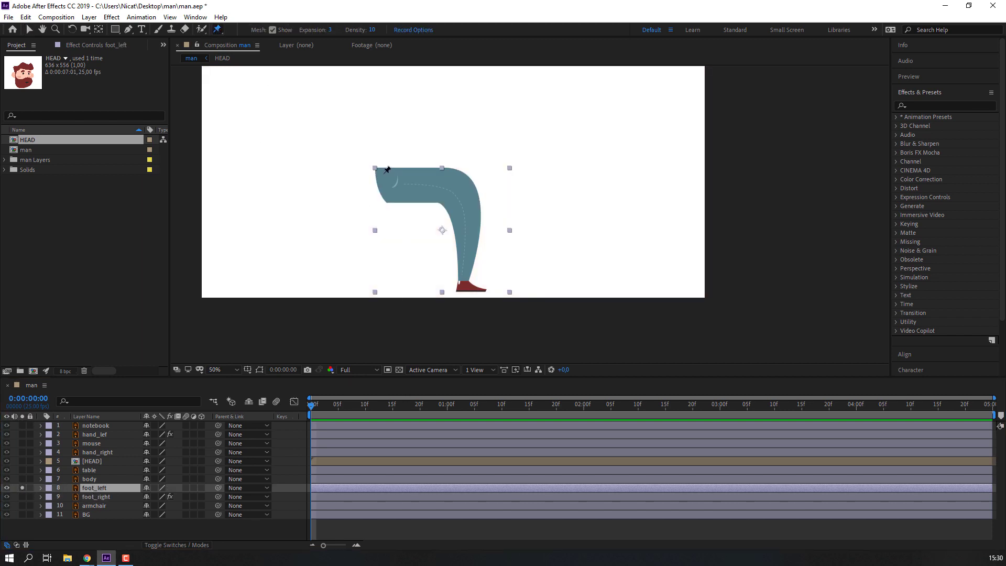
pyautogui.click(383, 172)
pyautogui.click(386, 187)
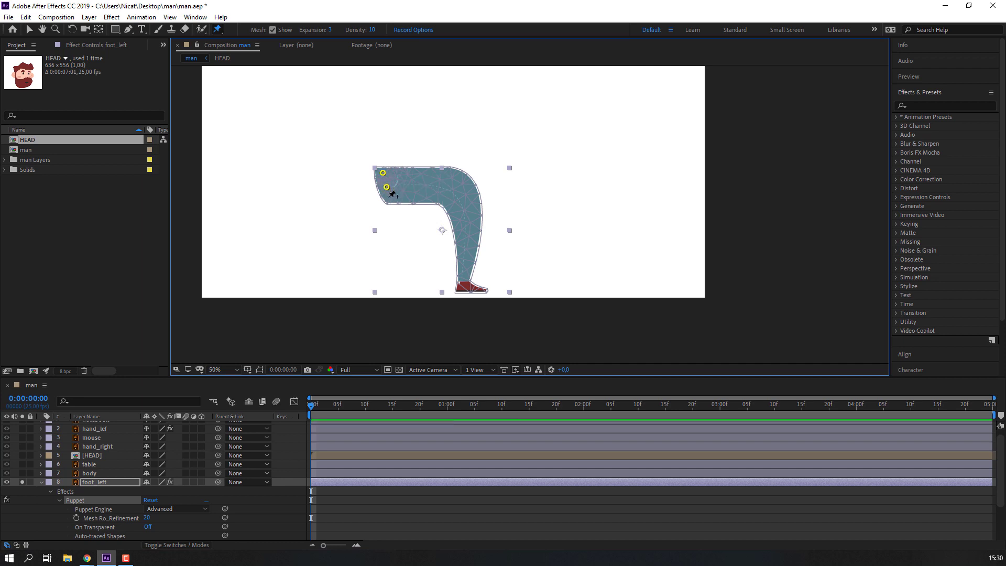
pyautogui.click(388, 197)
pyautogui.click(34, 32)
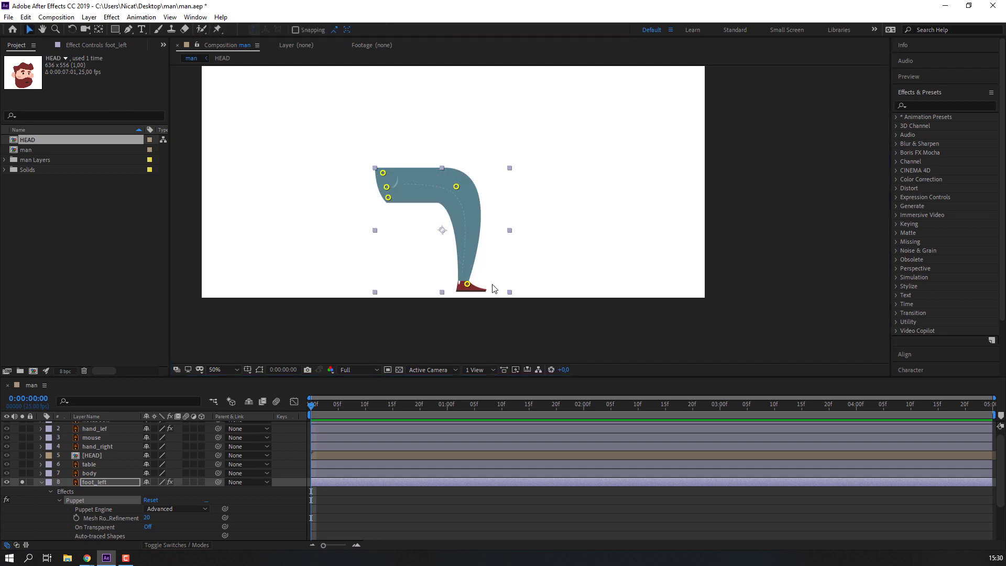
# Step: Test-bend the left leg from its foot pin in the full scene, then undo the move
pyautogui.moveTo(465, 286); pyautogui.dragTo(462, 280)
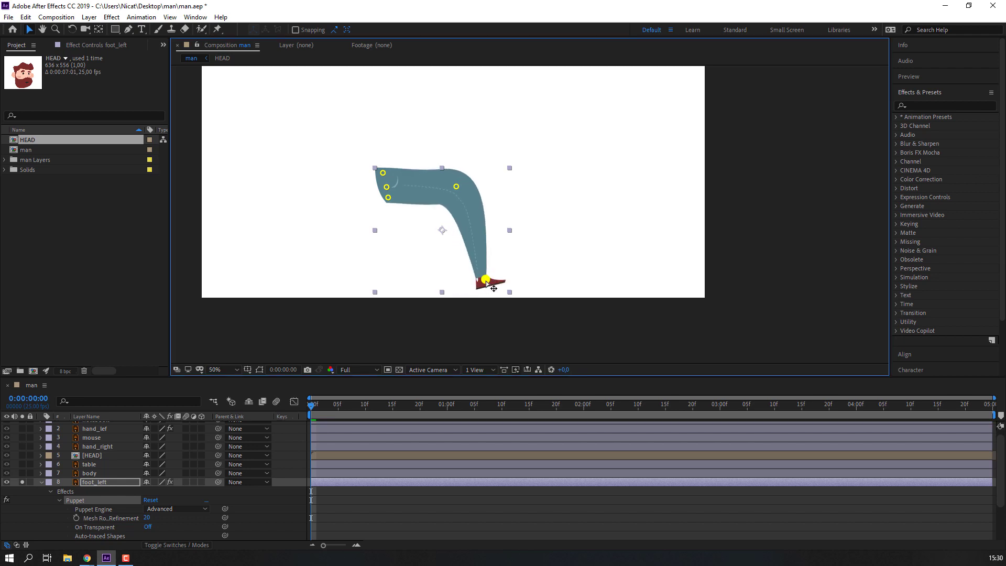
pyautogui.click(22, 482)
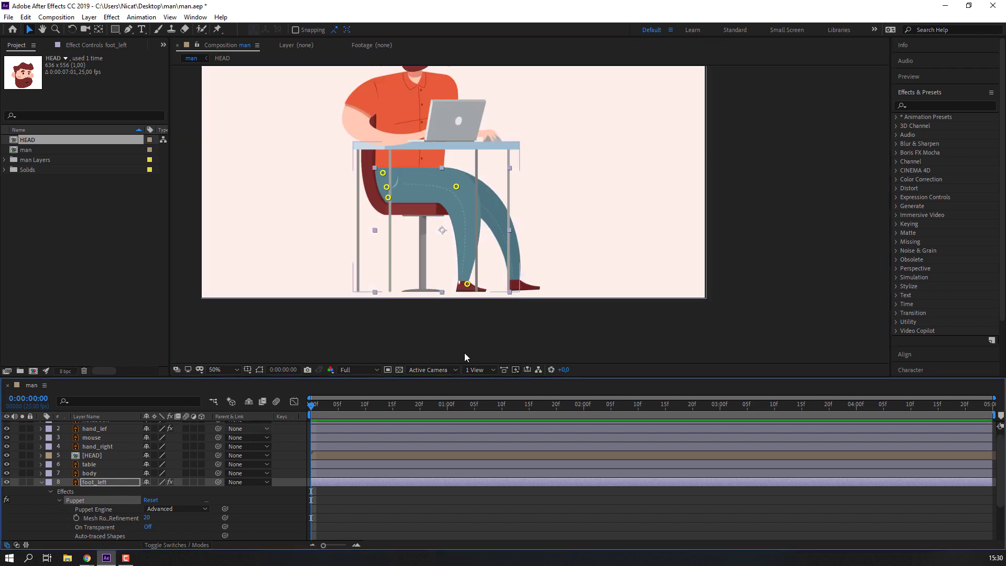
pyautogui.moveTo(471, 288)
pyautogui.mouseDown()
pyautogui.moveTo(481, 286)
pyautogui.moveTo(467, 284)
pyautogui.mouseUp()
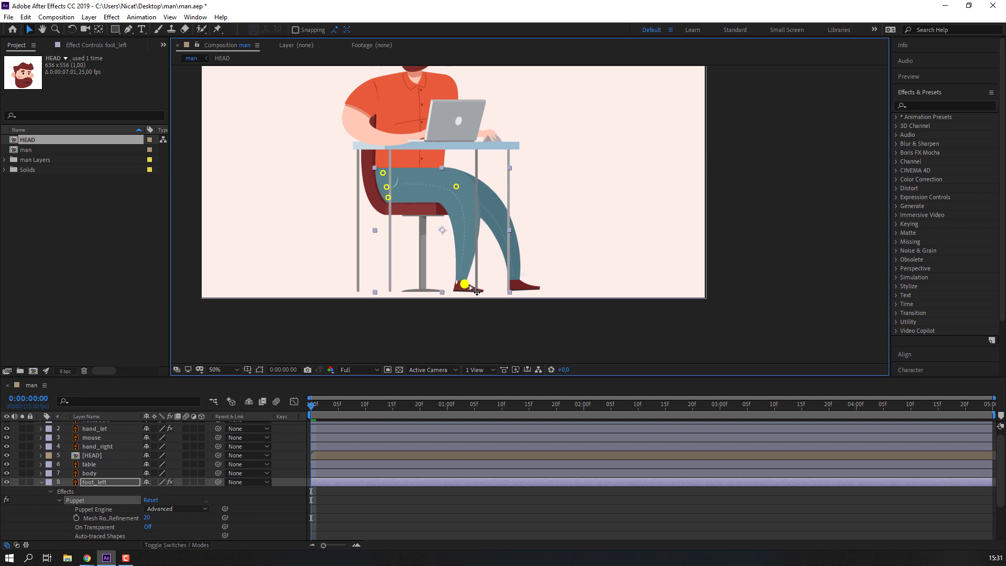
pyautogui.moveTo(467, 284); pyautogui.dragTo(474, 286)
pyautogui.hotkey('ctrl', 'z')
# Step: Move the body layer's anchor point down to the bottom edge of the shirt
pyautogui.click(41, 483)
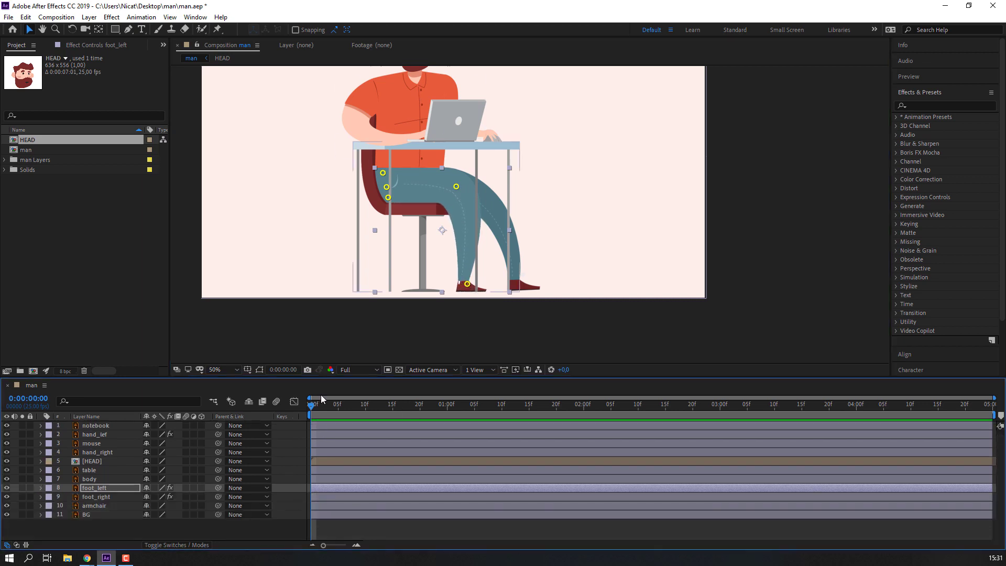
pyautogui.click(141, 477)
pyautogui.click(22, 479)
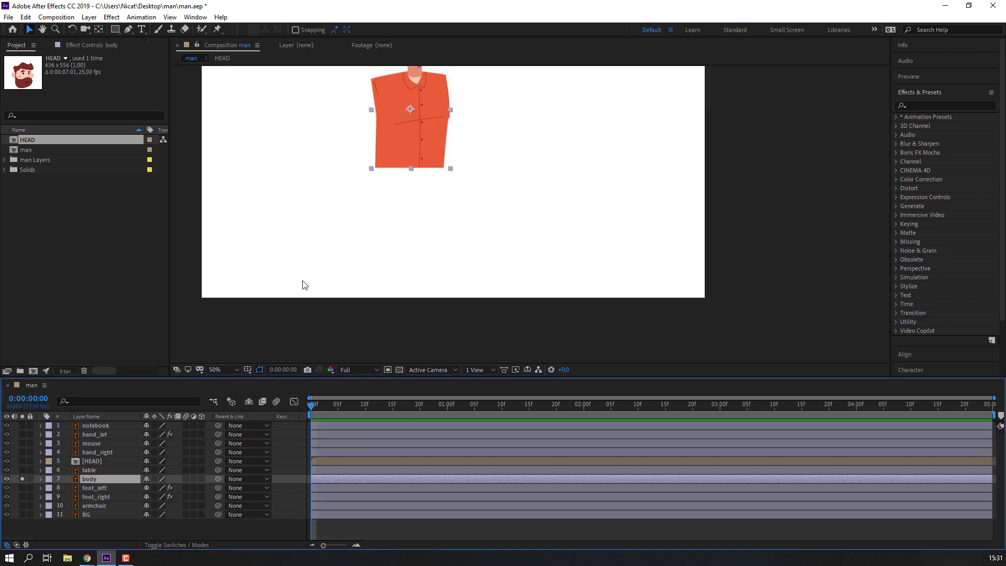
pyautogui.press('.')
pyautogui.moveTo(247, 83); pyautogui.dragTo(301, 110)
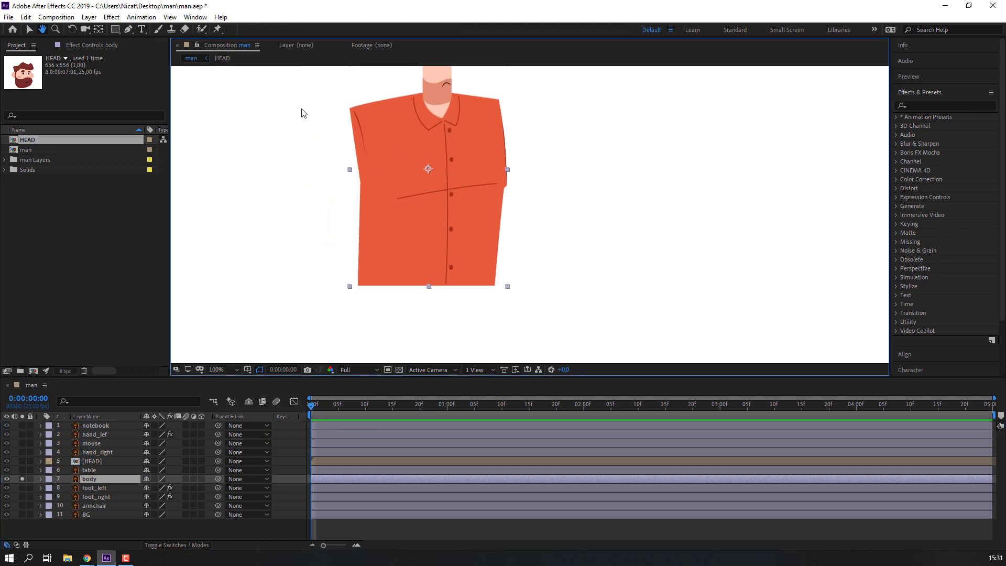
pyautogui.click(99, 30)
pyautogui.moveTo(428, 169); pyautogui.dragTo(433, 278)
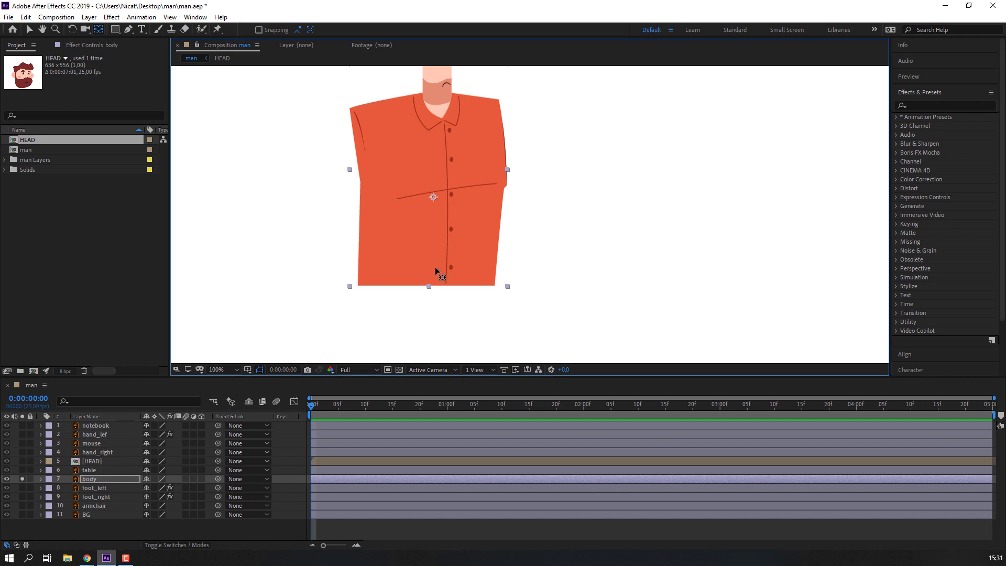
pyautogui.click(29, 30)
pyautogui.click(23, 478)
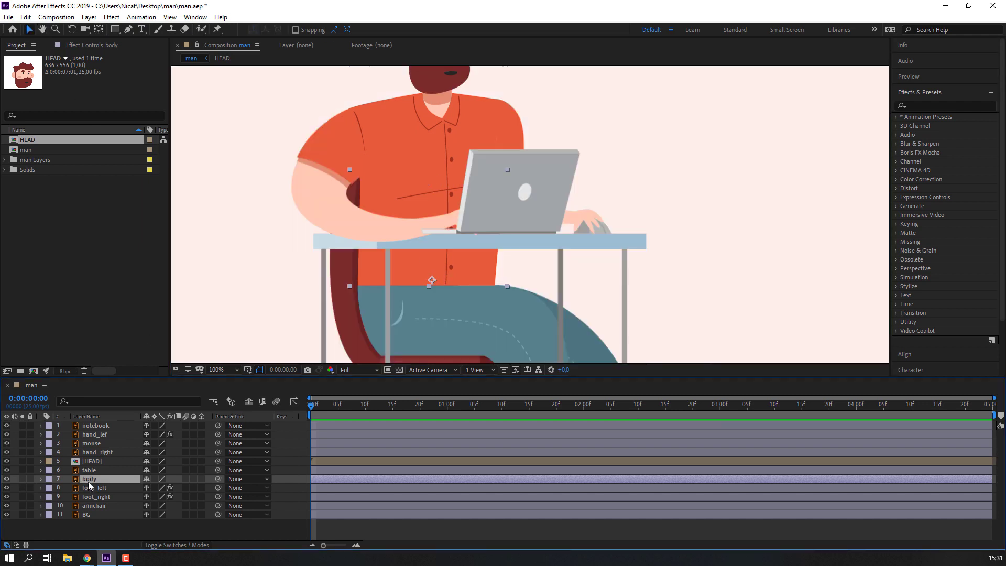
pyautogui.press(',')
pyautogui.press(',')
# Step: Parent the HEAD layer to body, testing the body's Rotation and resetting it to 0°
pyautogui.press('r')
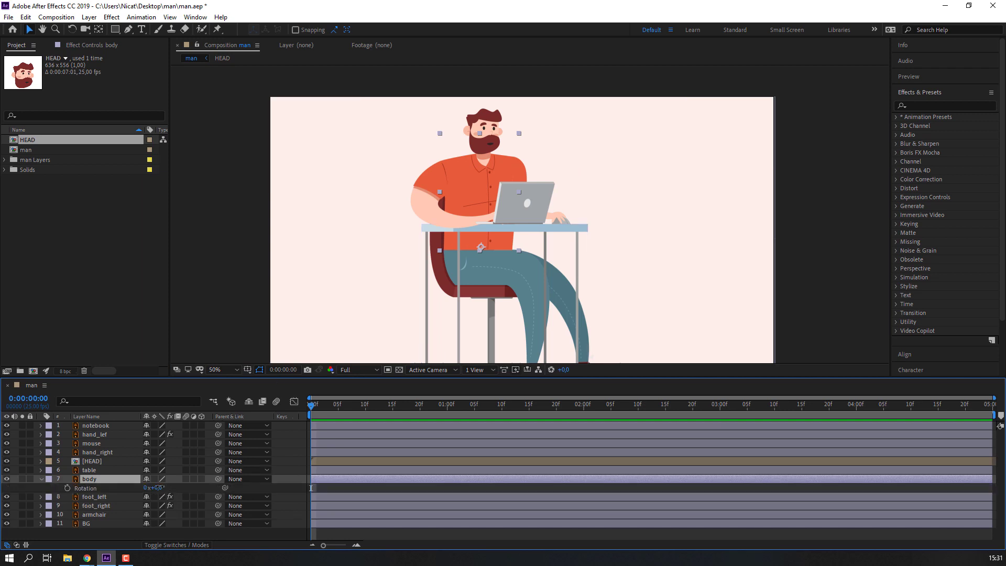
pyautogui.moveTo(157, 488); pyautogui.dragTo(156, 488)
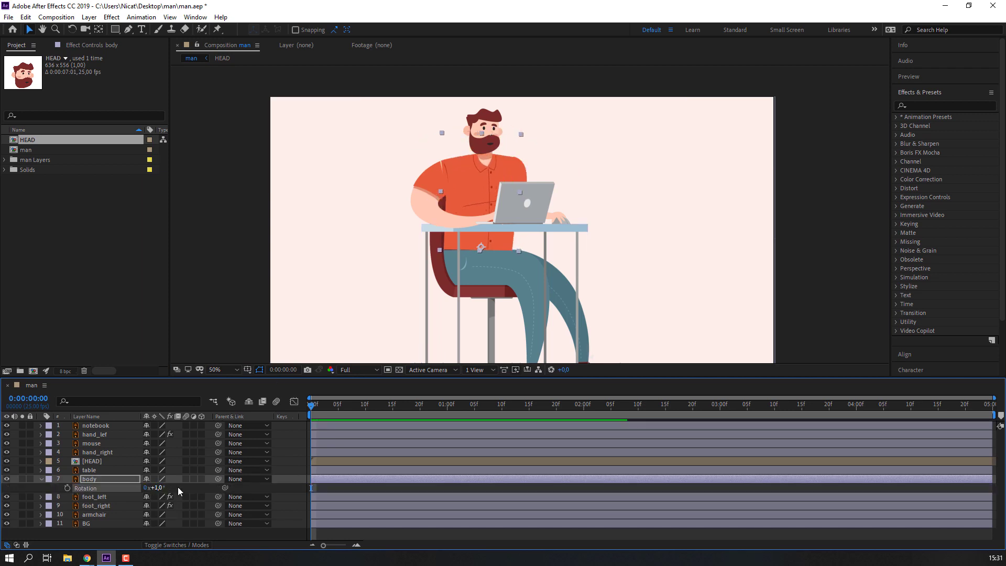
pyautogui.click(110, 462)
pyautogui.moveTo(218, 461)
pyautogui.mouseDown()
pyautogui.moveTo(105, 479)
pyautogui.moveTo(161, 486)
pyautogui.mouseUp()
pyautogui.click(86, 479)
pyautogui.hotkey('ctrl', 'z')
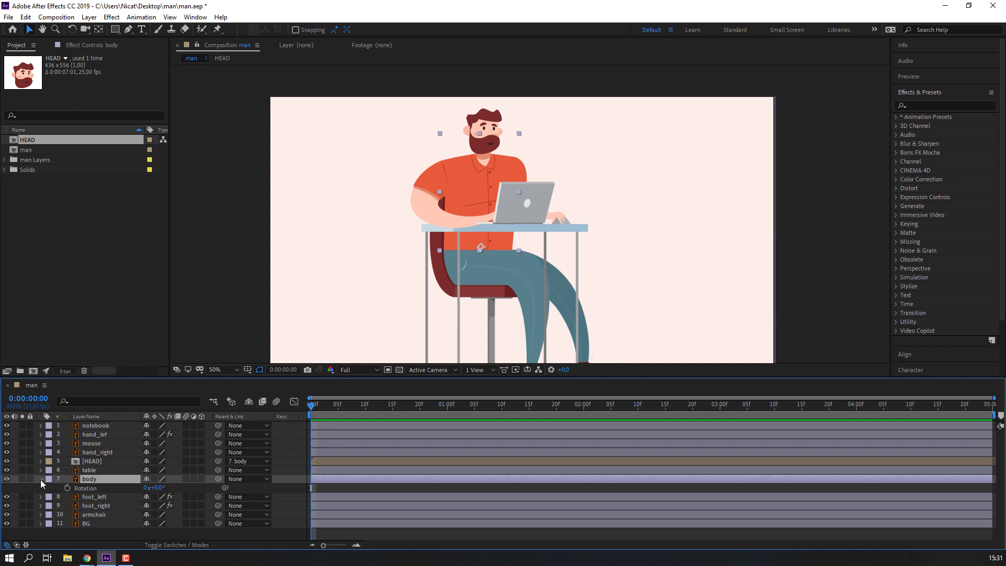
pyautogui.click(41, 480)
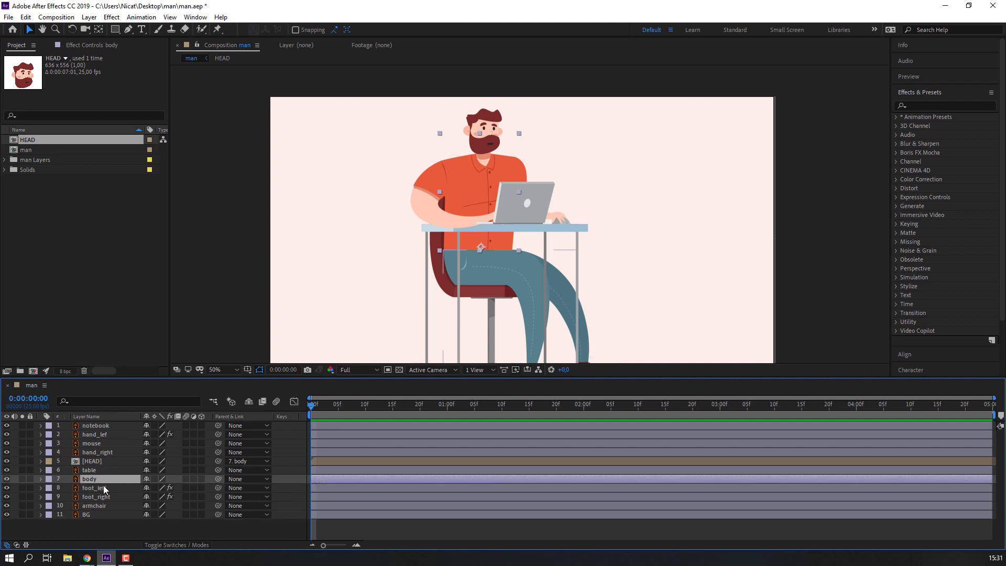
# Step: Parent hand_lef to body and tilt the body's Rotation to check the arm follows, then return it to 0°
pyautogui.click(102, 435)
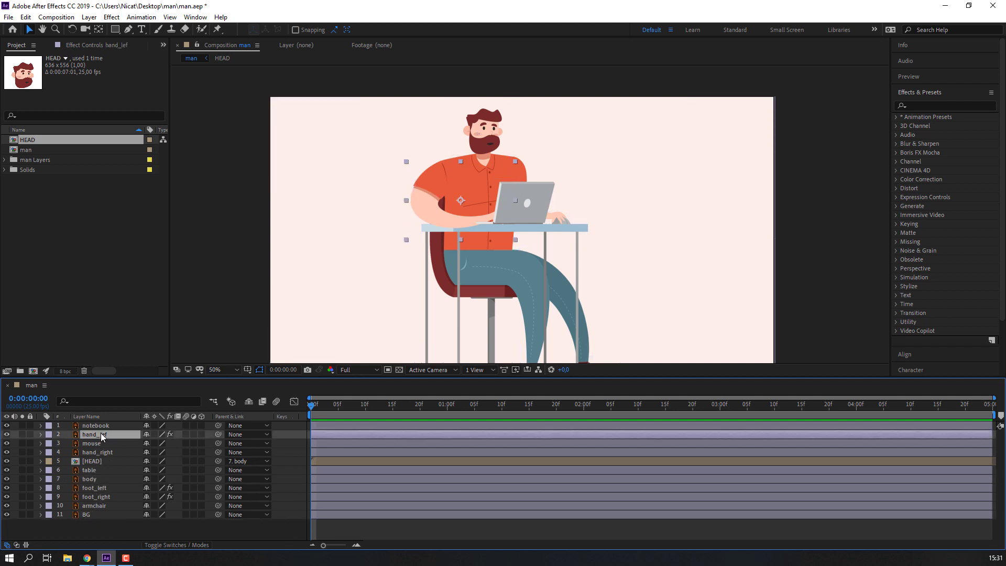
pyautogui.click(7, 434)
pyautogui.click(7, 434)
pyautogui.moveTo(218, 434); pyautogui.dragTo(89, 478)
pyautogui.click(89, 478)
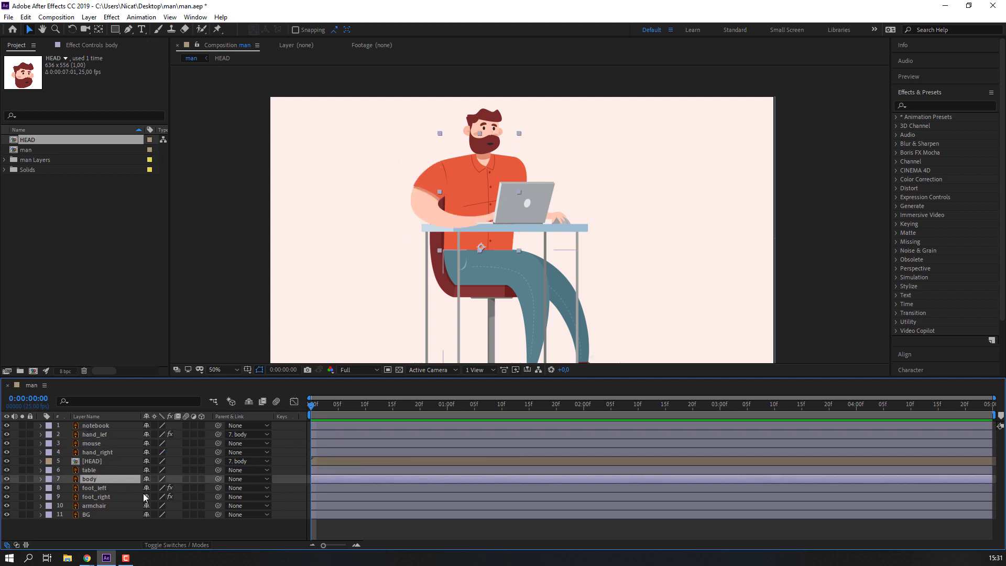
pyautogui.press('r')
pyautogui.moveTo(155, 487); pyautogui.dragTo(153, 488)
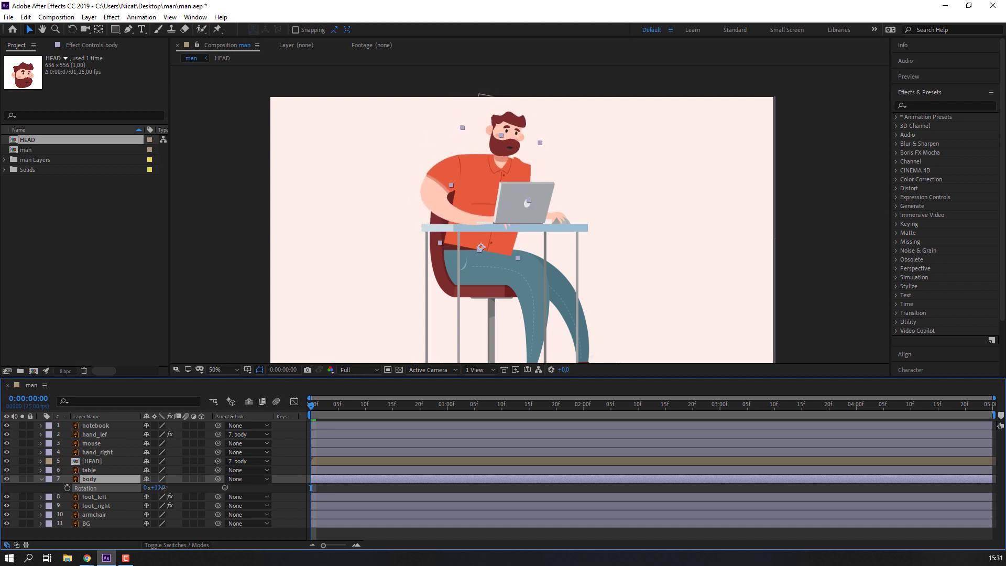
pyautogui.moveTo(153, 488); pyautogui.dragTo(155, 503)
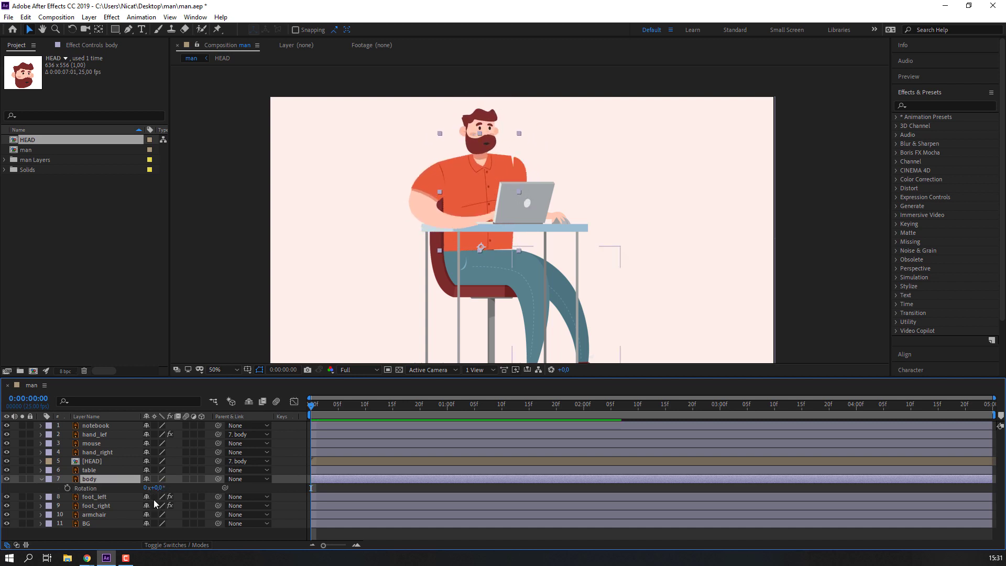
pyautogui.click(42, 479)
# Step: Set hand_lef's Parent back to None and save the project
pyautogui.click(102, 436)
pyautogui.click(246, 435)
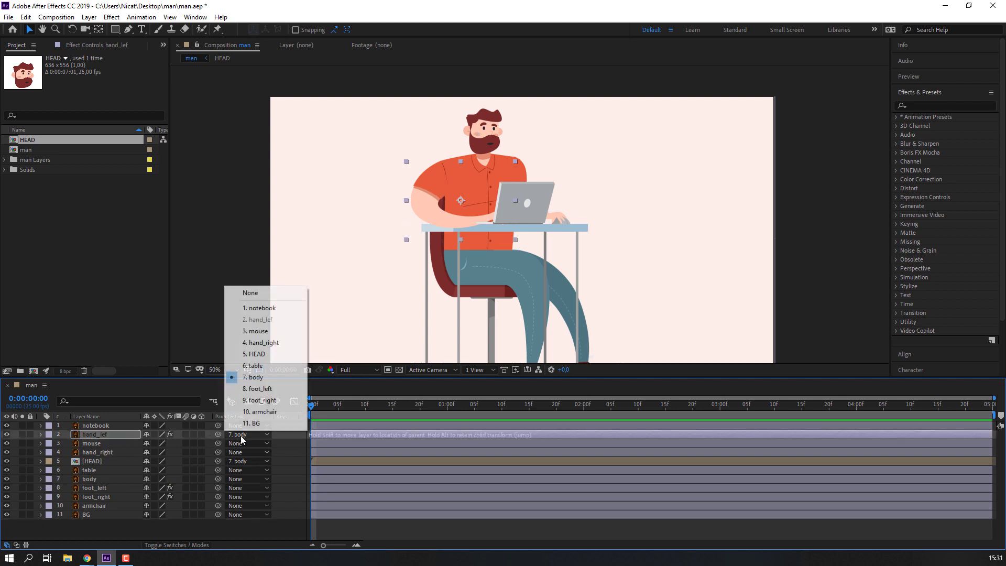
pyautogui.click(266, 299)
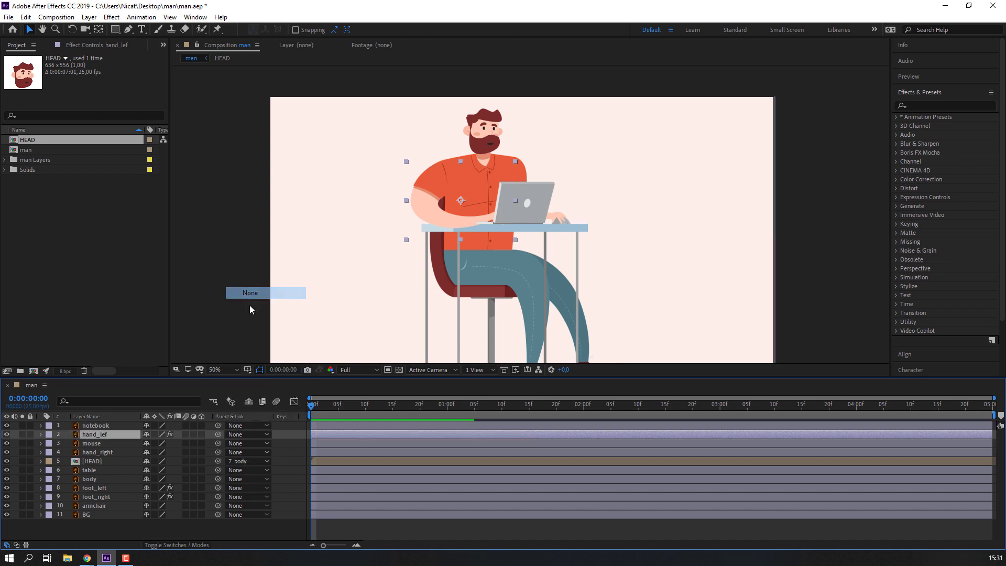
pyautogui.click(247, 530)
pyautogui.hotkey('ctrl', 's')
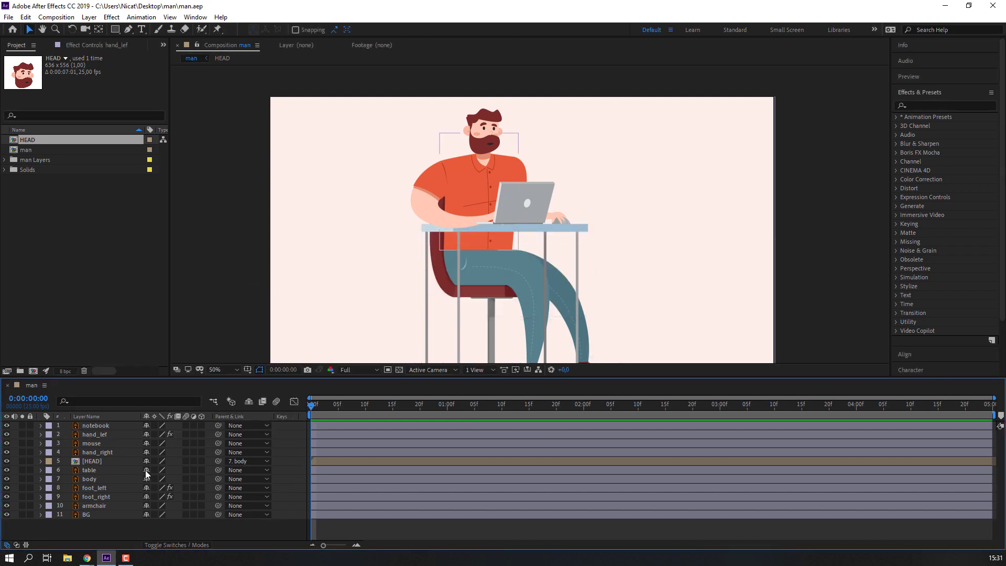
# Step: Keyframe the mouse's Position at 0f, right at 4f and back at 9f, with Easy Ease
pyautogui.scroll(2, 564, 236)
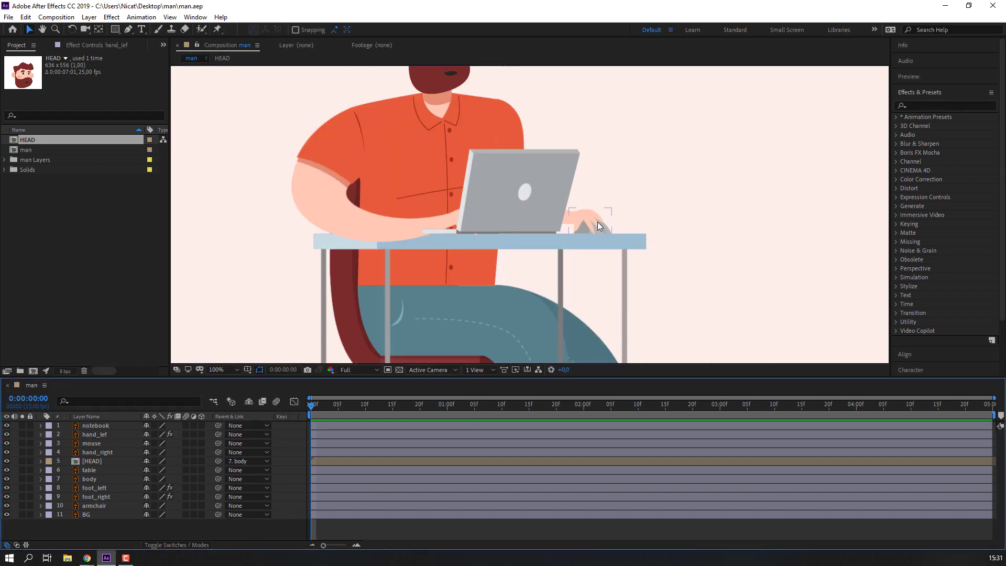
pyautogui.click(598, 222)
pyautogui.press('p')
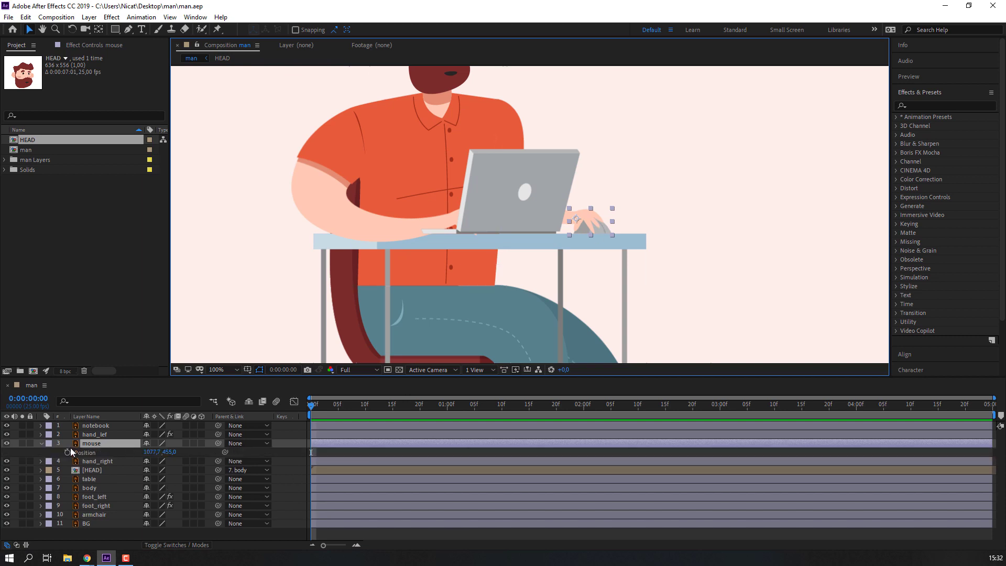
pyautogui.click(68, 452)
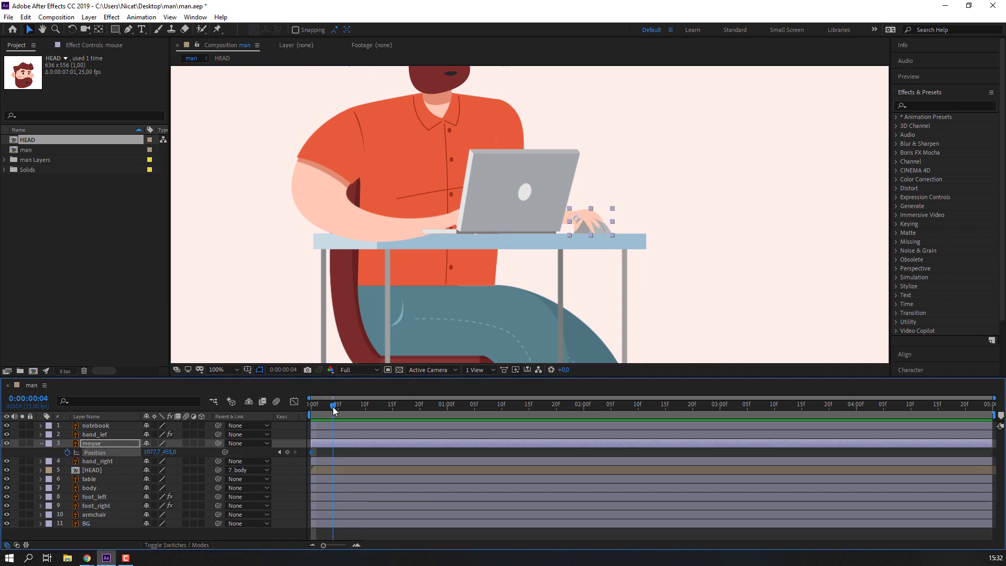
pyautogui.moveTo(151, 451); pyautogui.dragTo(156, 452)
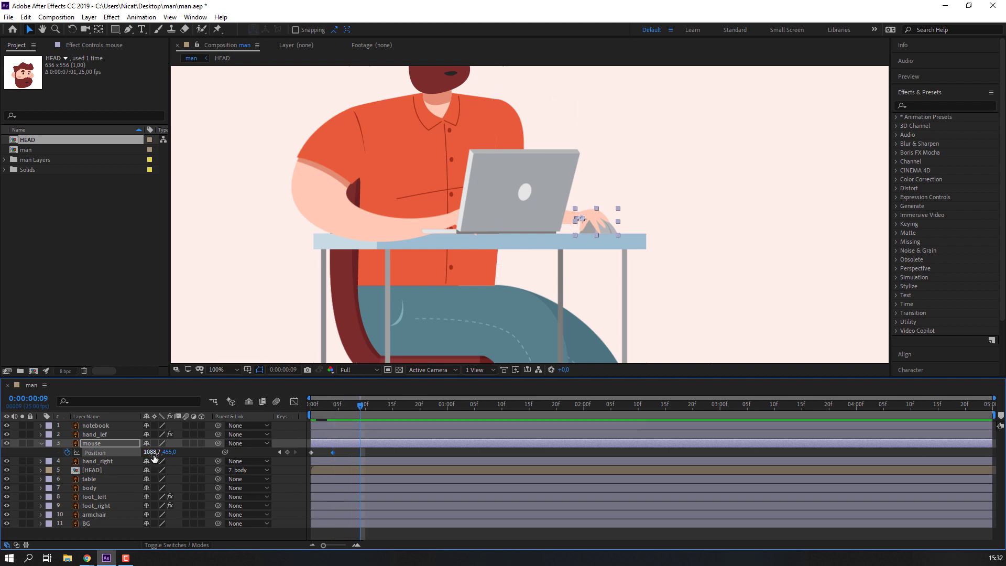
pyautogui.moveTo(155, 451); pyautogui.dragTo(151, 451)
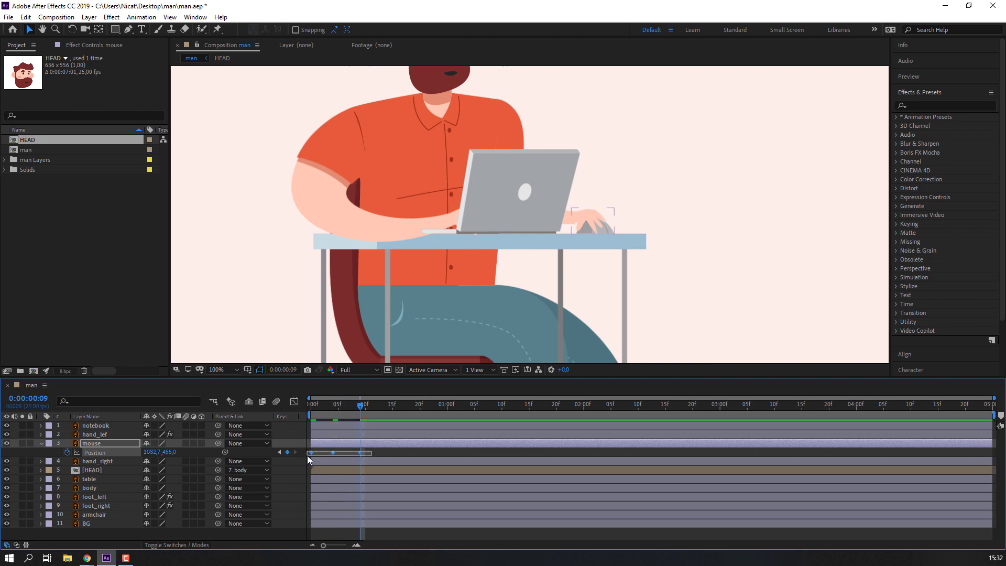
pyautogui.rightClick(311, 452)
pyautogui.moveTo(367, 444)
pyautogui.click(479, 478)
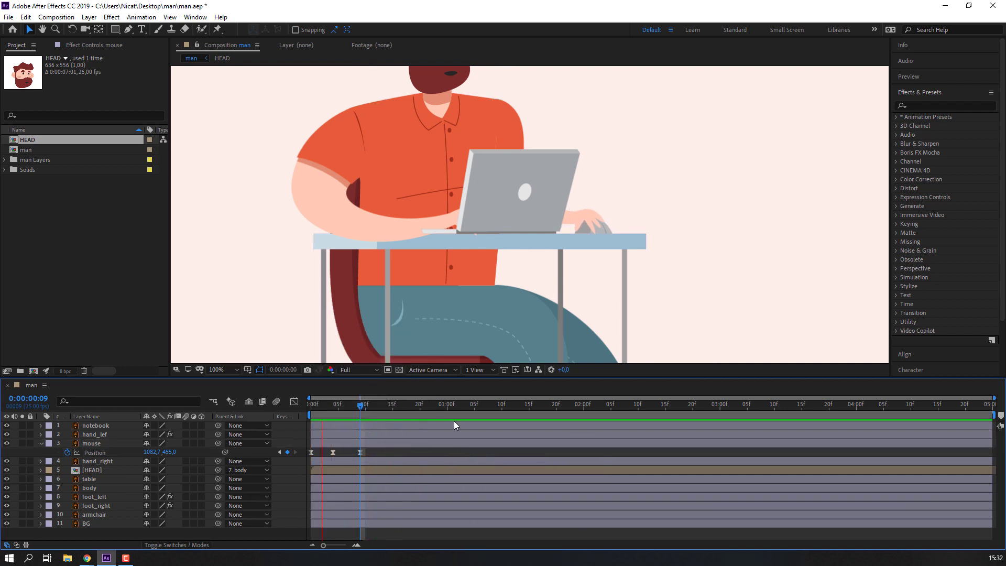
# Step: Push the mouse further left at frame 4 and preview the jiggle
pyautogui.moveTo(354, 405); pyautogui.dragTo(282, 413)
pyautogui.moveTo(313, 406); pyautogui.dragTo(333, 408)
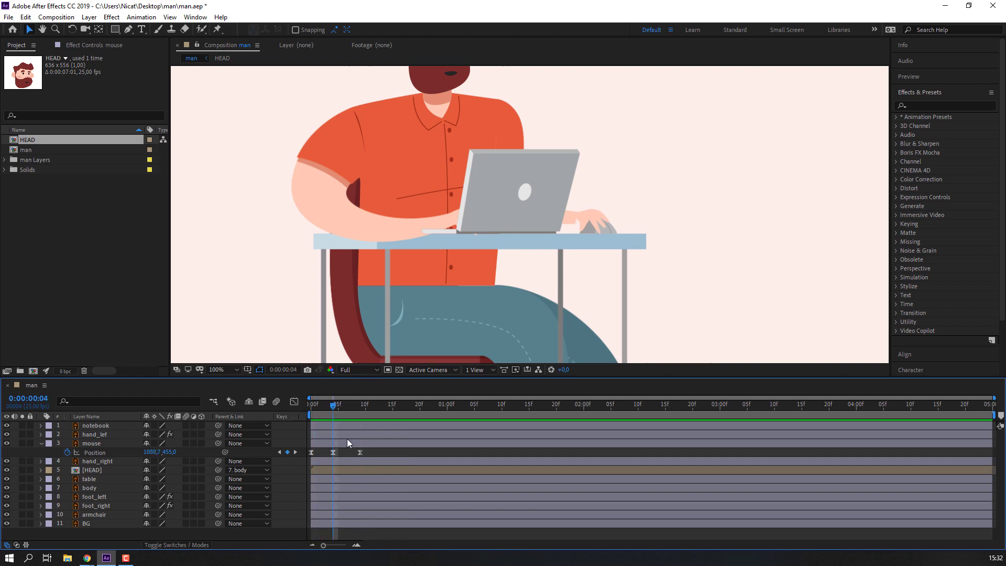
pyautogui.moveTo(363, 446); pyautogui.dragTo(367, 447)
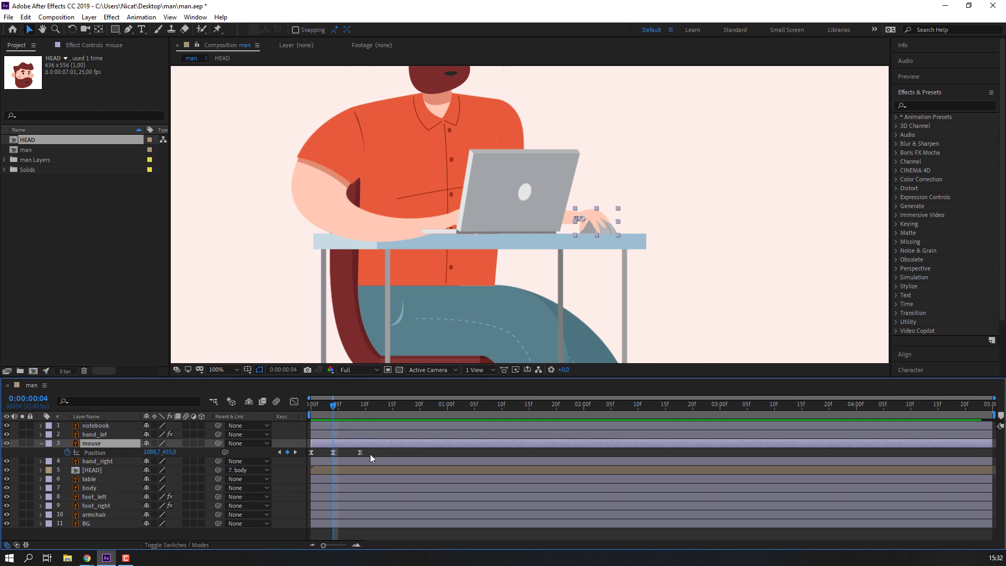
pyautogui.hotkey('ctrl', 'z')
pyautogui.moveTo(151, 452); pyautogui.dragTo(145, 452)
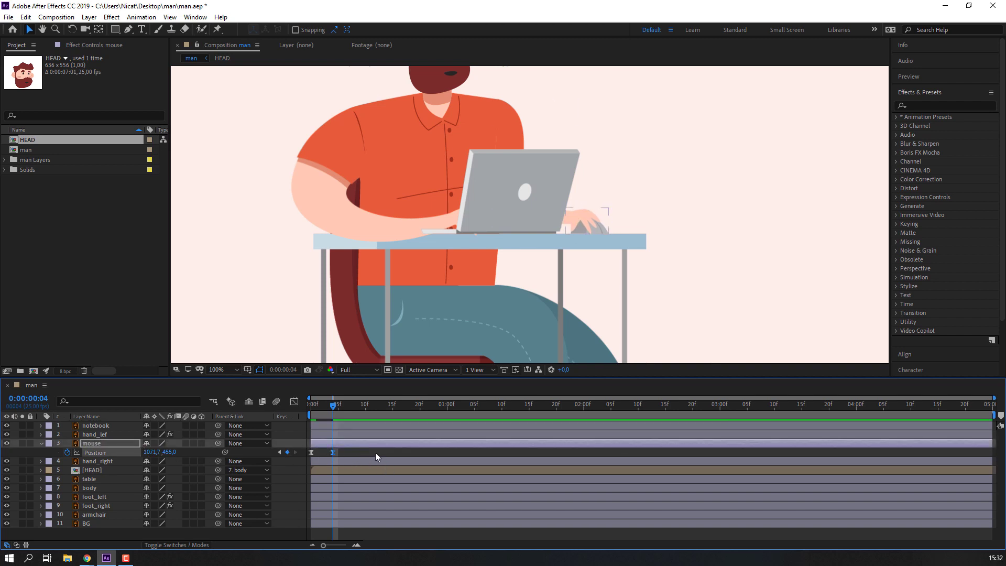
pyautogui.click(375, 452)
pyautogui.moveTo(333, 406); pyautogui.dragTo(332, 406)
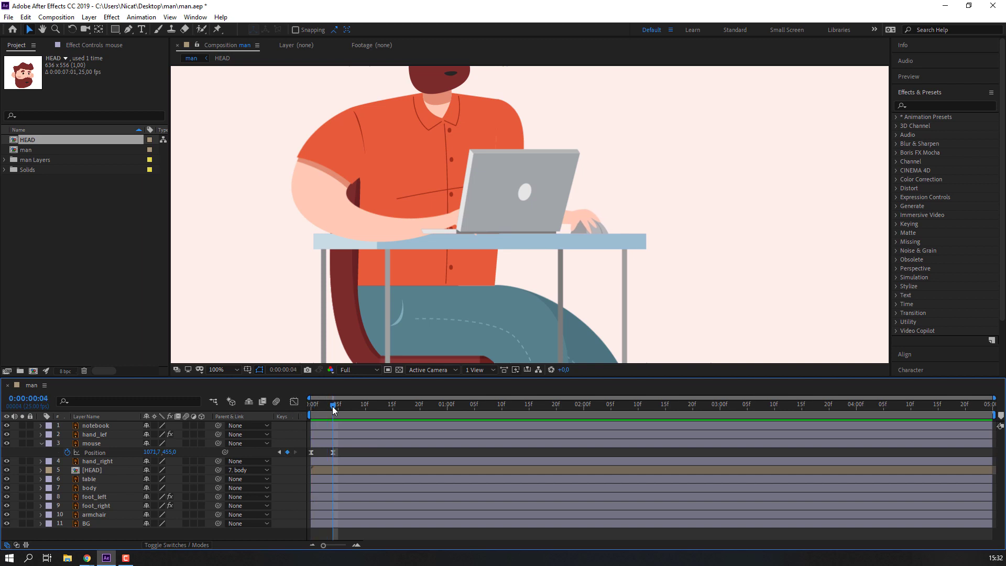
pyautogui.click(354, 407)
pyautogui.click(323, 445)
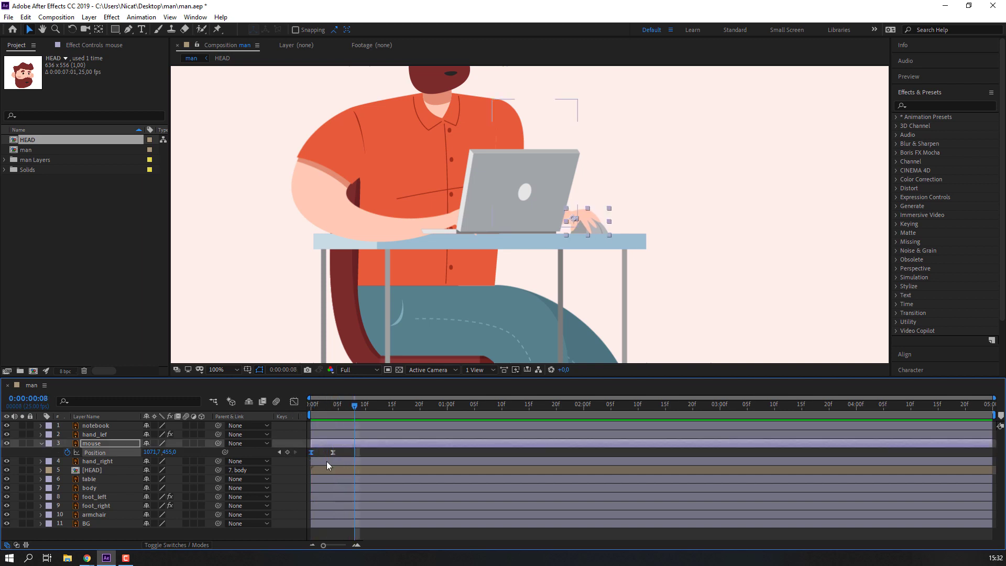
pyautogui.click(375, 453)
pyautogui.press('space')
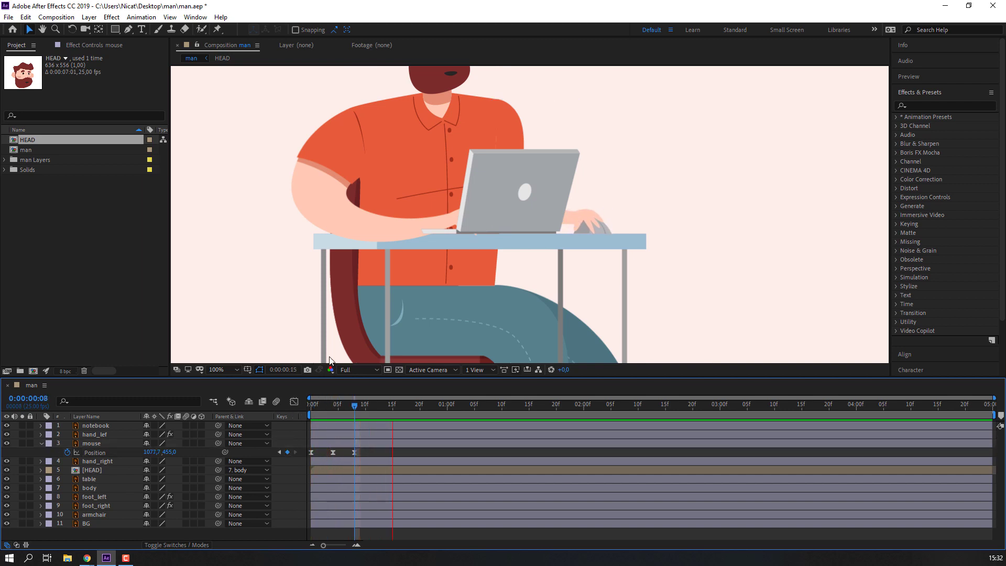
# Step: Add mouse Position keyframes at frame 18 and frame 23, nudging it right
pyautogui.click(178, 454)
pyautogui.click(287, 452)
pyautogui.click(377, 455)
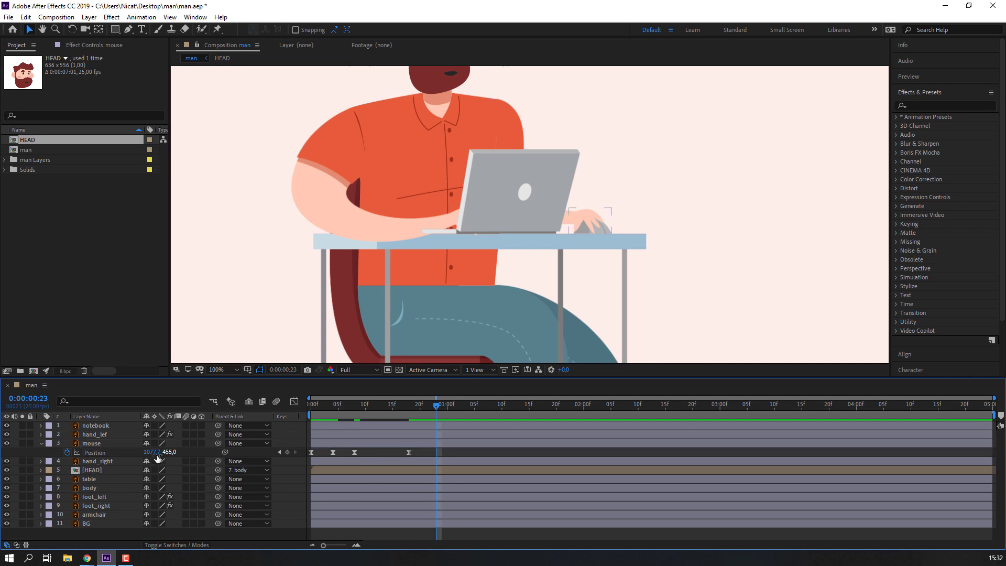
pyautogui.moveTo(150, 453); pyautogui.dragTo(154, 454)
# Step: Centre the view on the hand and mouse and readjust the mouse's X position to about 1077.7
pyautogui.scroll(2, 635, 204)
pyautogui.scroll(2, 659, 248)
pyautogui.moveTo(659, 248); pyautogui.dragTo(390, 204)
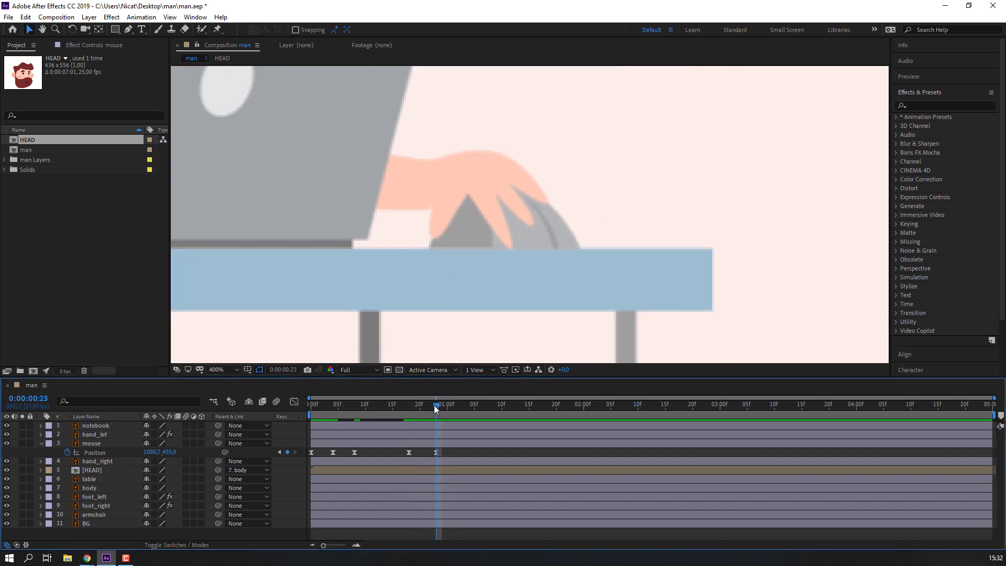
pyautogui.moveTo(173, 453); pyautogui.dragTo(177, 457)
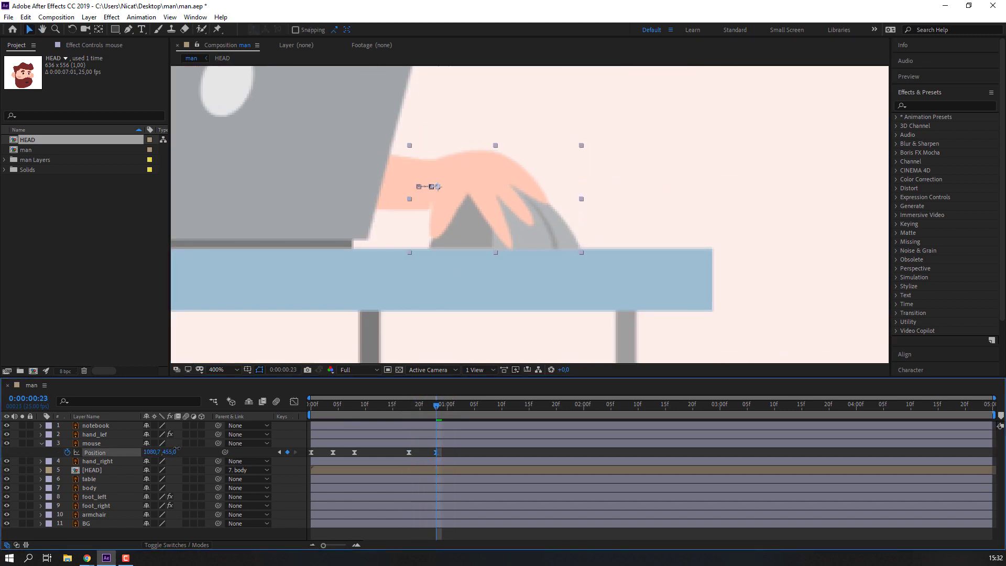
pyautogui.hotkey('ctrl', 'z')
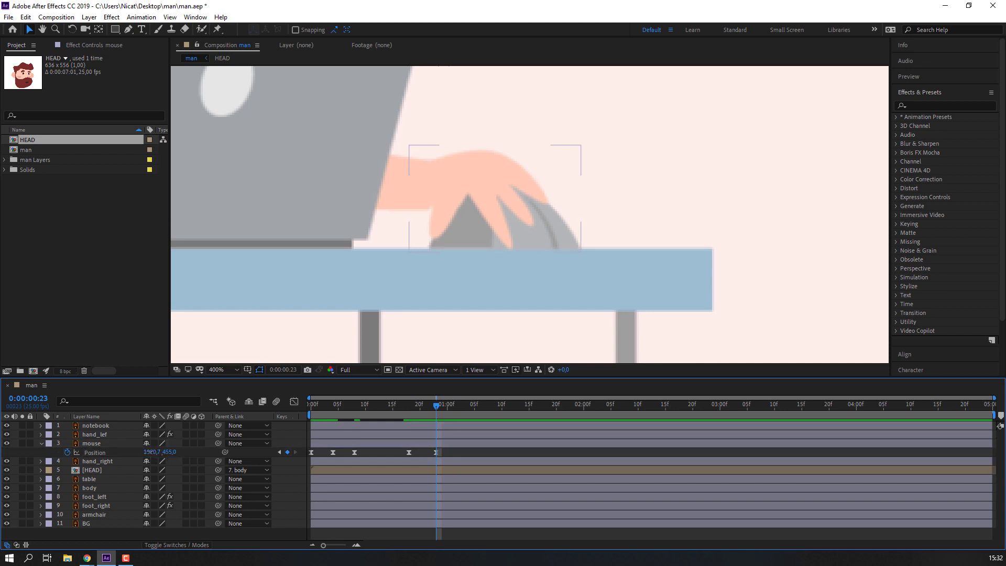
pyautogui.moveTo(151, 451); pyautogui.dragTo(129, 452)
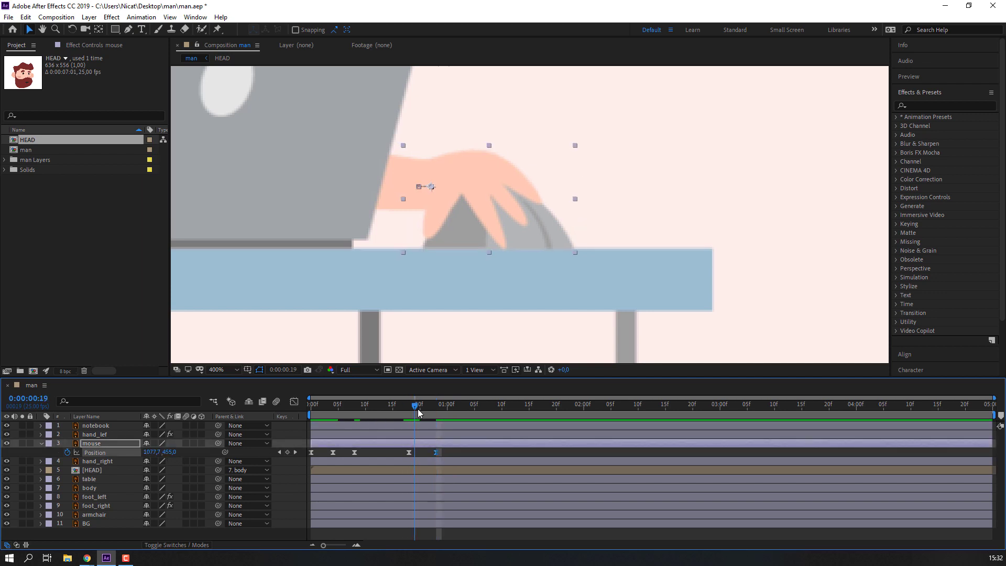
pyautogui.moveTo(159, 456); pyautogui.dragTo(163, 456)
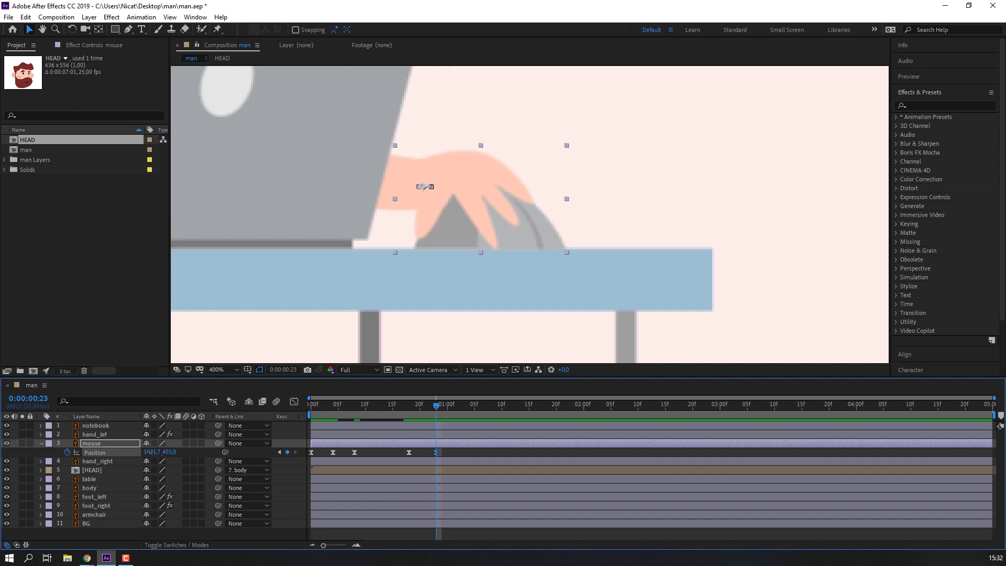
# Step: Add further mouse Position keys from 1:01 (X 1078.7) through 2:11 (X 1068.7)
pyautogui.click(409, 407)
pyautogui.moveTo(409, 407); pyautogui.dragTo(491, 410)
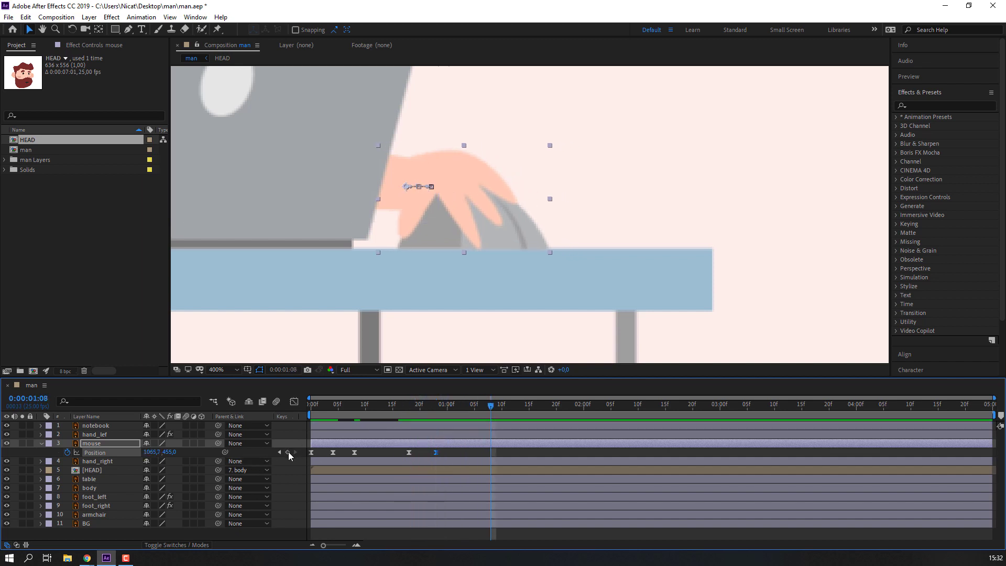
pyautogui.click(451, 451)
pyautogui.moveTo(157, 452); pyautogui.dragTo(159, 452)
pyautogui.moveTo(480, 408); pyautogui.dragTo(530, 409)
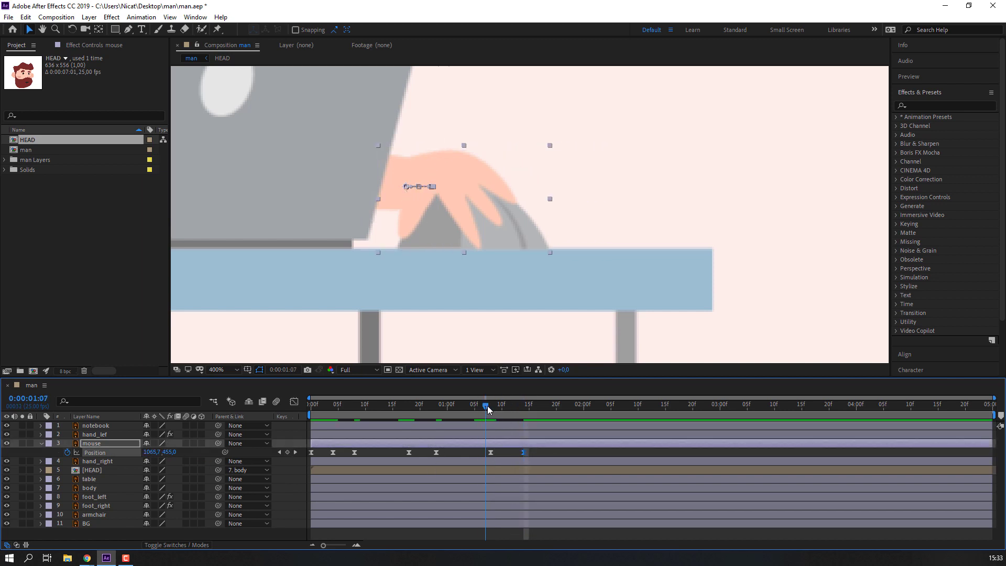
pyautogui.moveTo(522, 452); pyautogui.dragTo(540, 452)
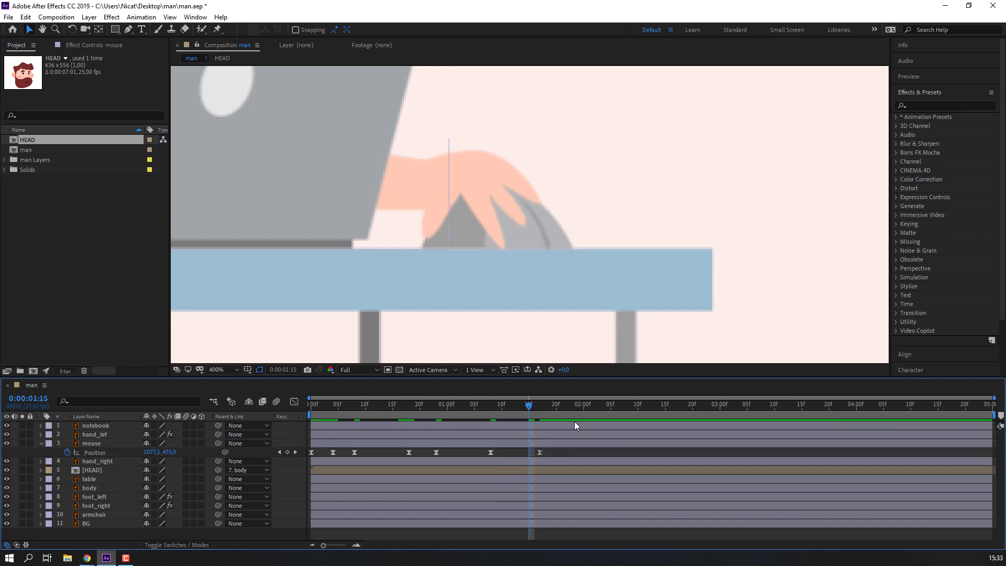
pyautogui.moveTo(575, 406); pyautogui.dragTo(605, 406)
pyautogui.click(287, 452)
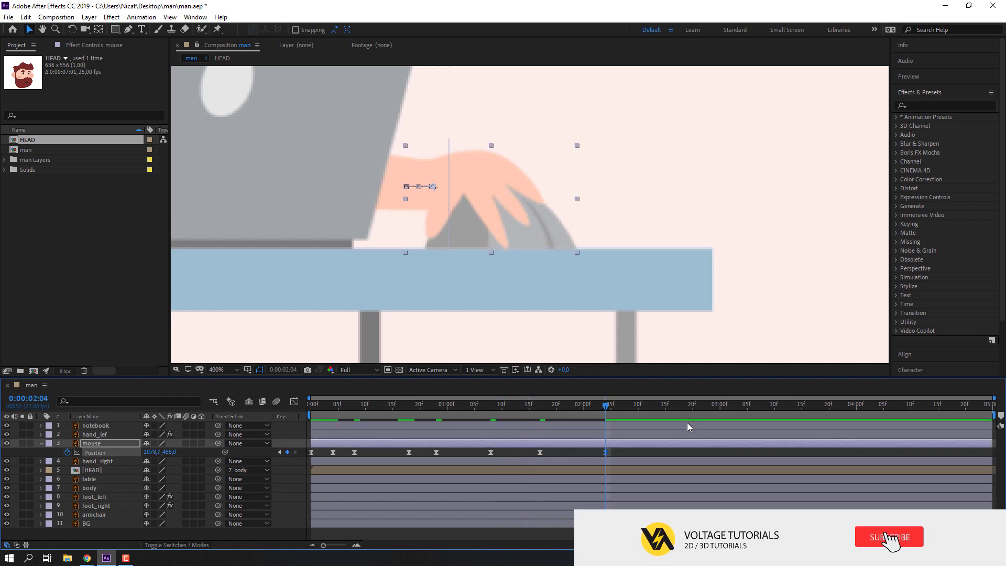
pyautogui.click(644, 406)
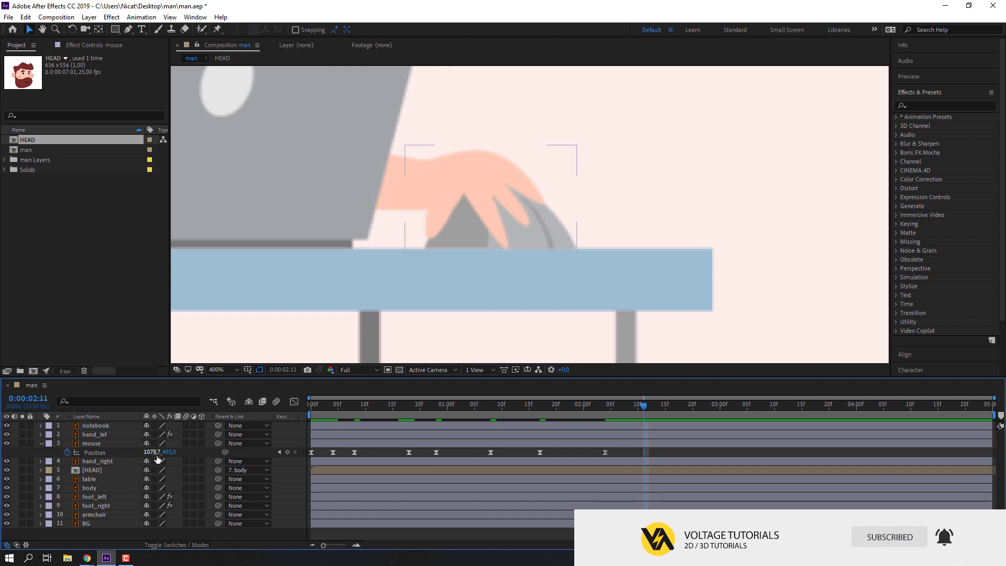
pyautogui.moveTo(152, 452); pyautogui.dragTo(145, 451)
# Step: Marquee-select the mouse layer's Position keyframes for copying
pyautogui.click(662, 450)
pyautogui.scroll(-3, 521, 274)
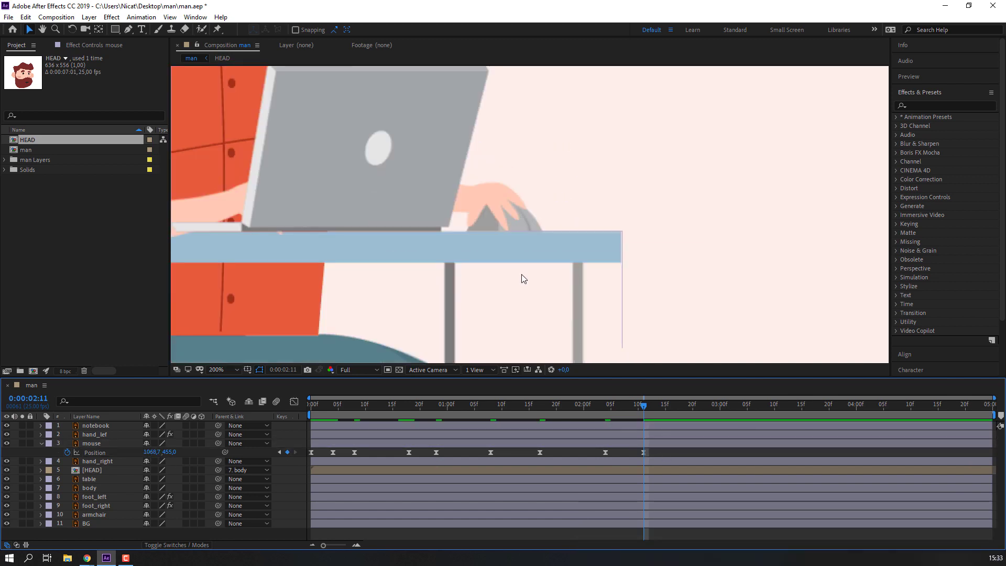
pyautogui.scroll(-1, 477, 269)
pyautogui.scroll(-1, 360, 266)
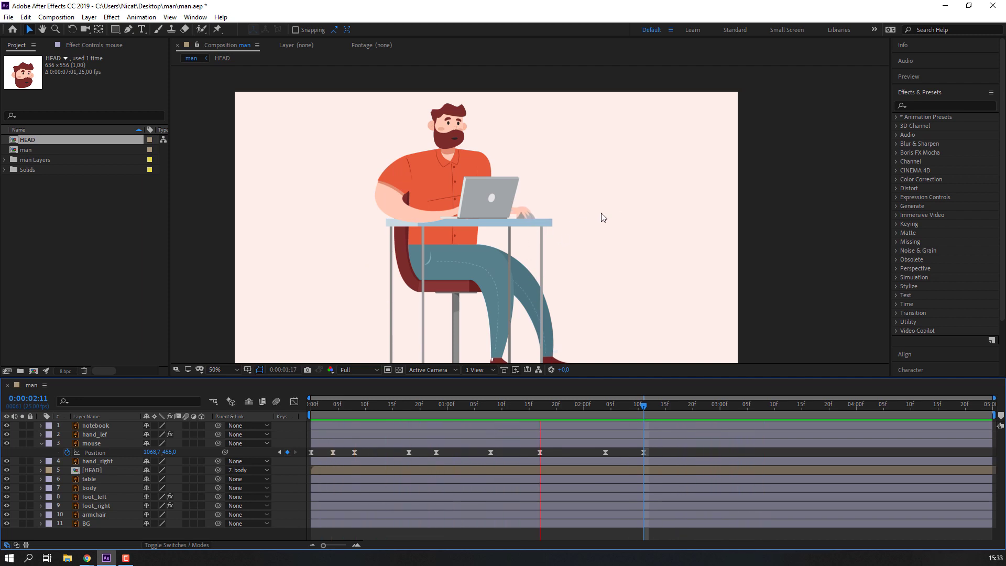
pyautogui.scroll(3, 576, 206)
pyautogui.scroll(3, 580, 207)
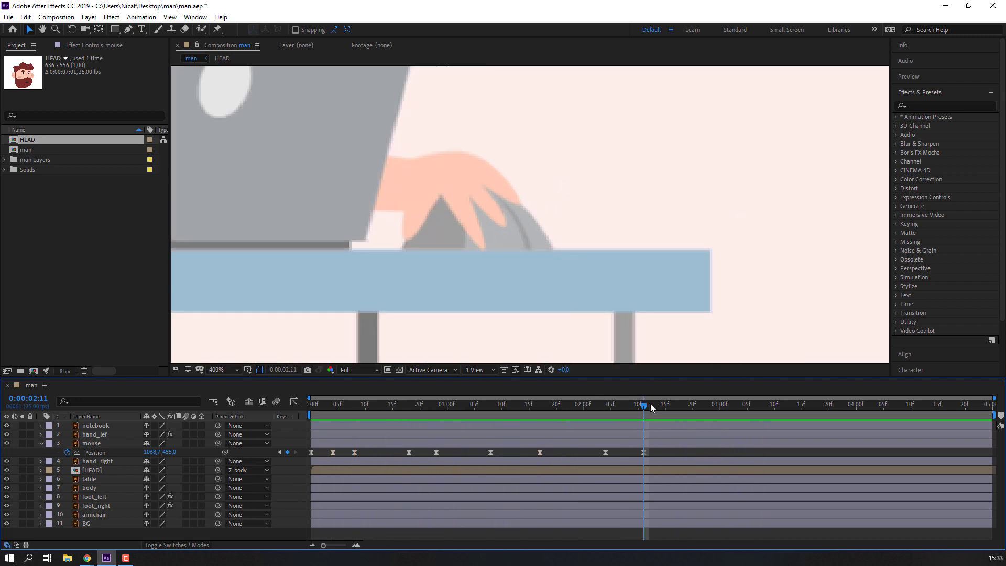
pyautogui.moveTo(687, 450); pyautogui.dragTo(327, 464)
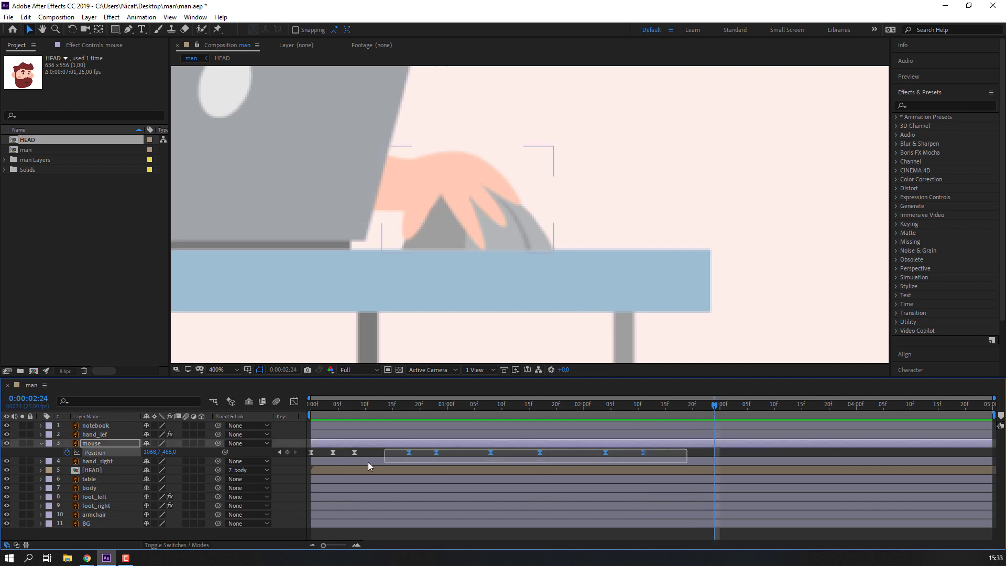
pyautogui.click(392, 454)
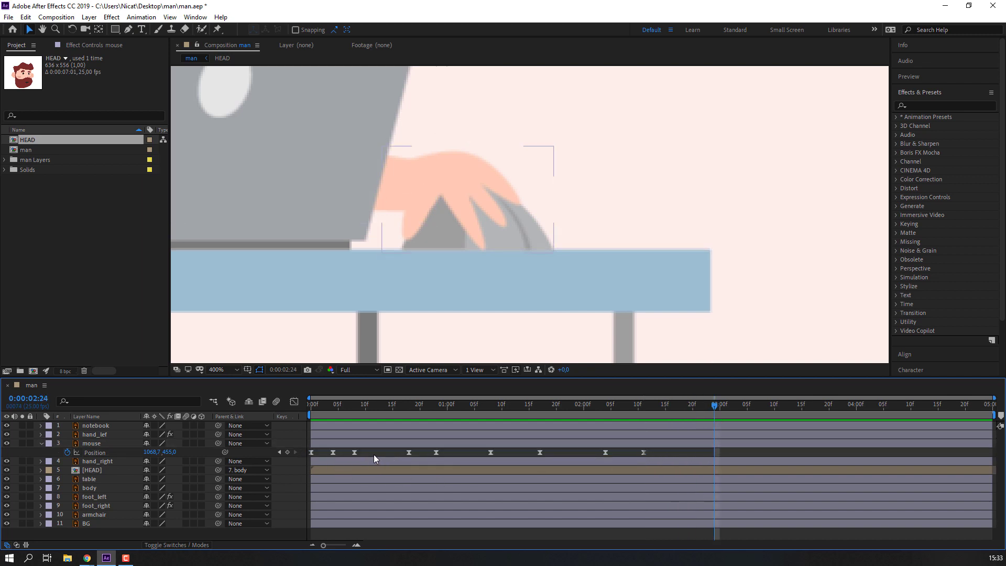
# Step: Paste the jiggle keyframes starting at 2:24 and fit the composition in the viewer
pyautogui.hotkey('ctrl', 'v')
pyautogui.moveTo(699, 404)
pyautogui.mouseDown()
pyautogui.moveTo(690, 411)
pyautogui.moveTo(758, 411)
pyautogui.mouseUp()
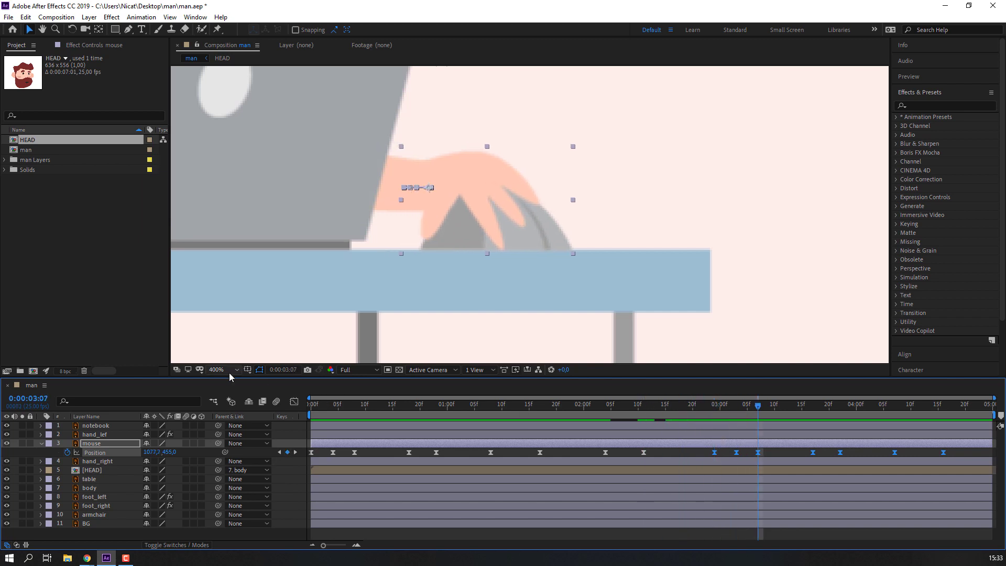
pyautogui.click(224, 369)
pyautogui.click(252, 195)
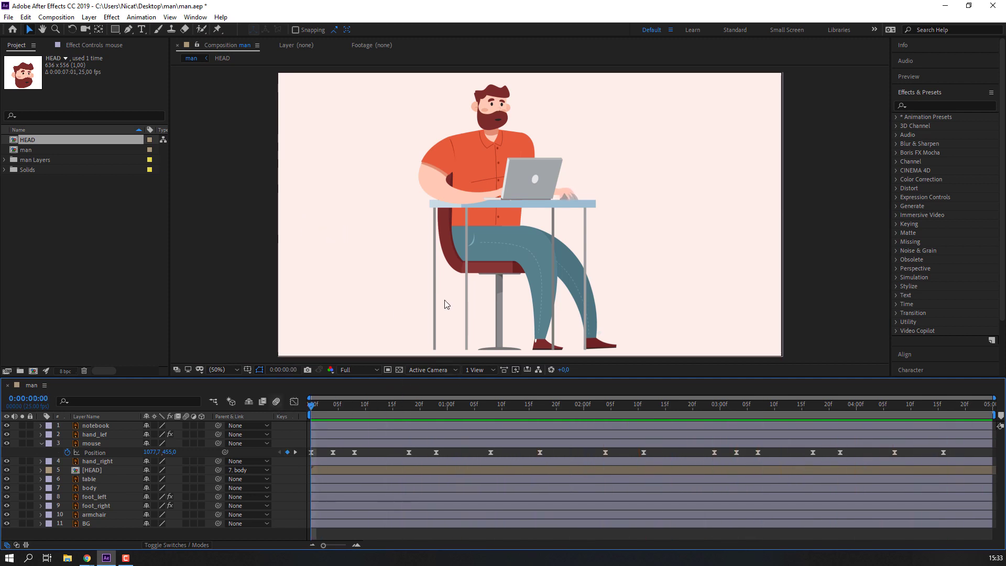
# Step: Stop the preview, return to frame 0, collapse the mouse layer and select hand_lef
pyautogui.click(439, 190)
pyautogui.press('/')
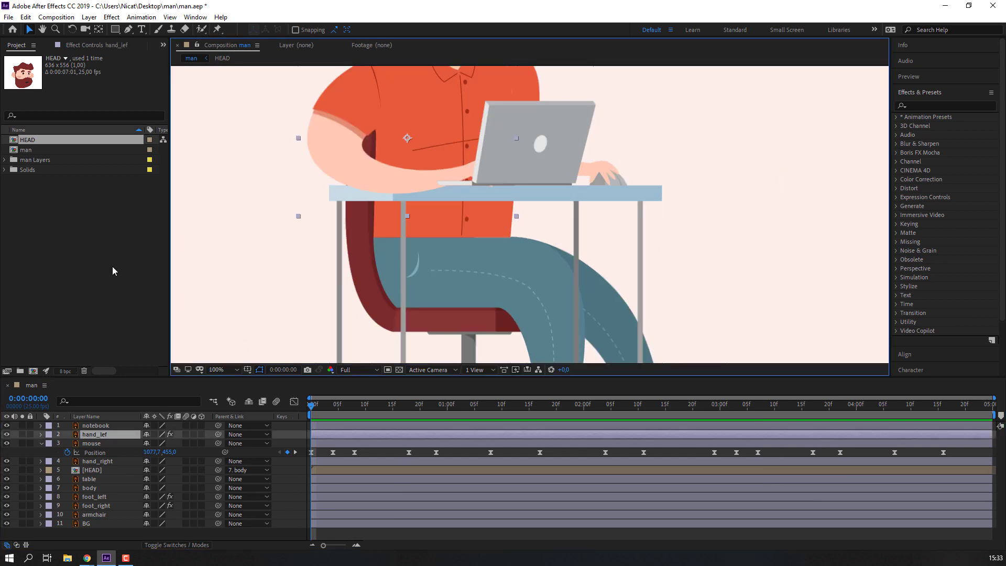
pyautogui.click(41, 444)
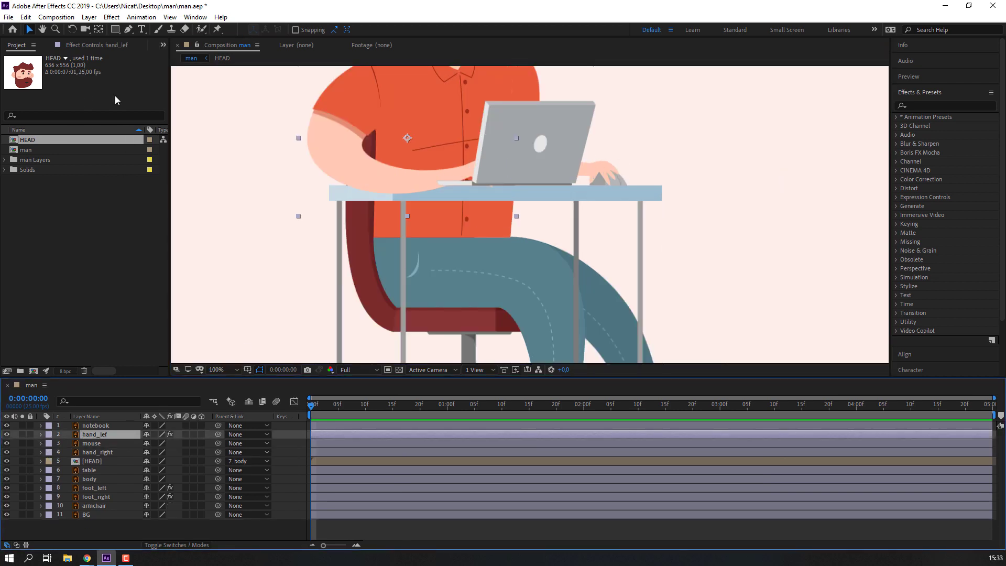
pyautogui.click(105, 45)
pyautogui.click(38, 67)
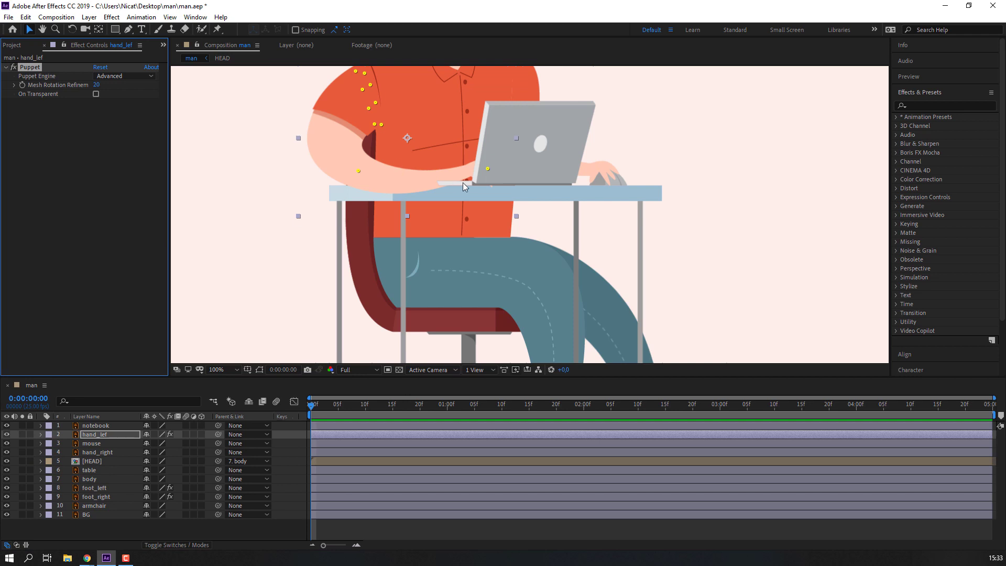
# Step: Expand hand_lef's Puppet > Mesh 1 > Deform to expose Puppet Pin 3's Position (362.4, 208.2)
pyautogui.click(487, 171)
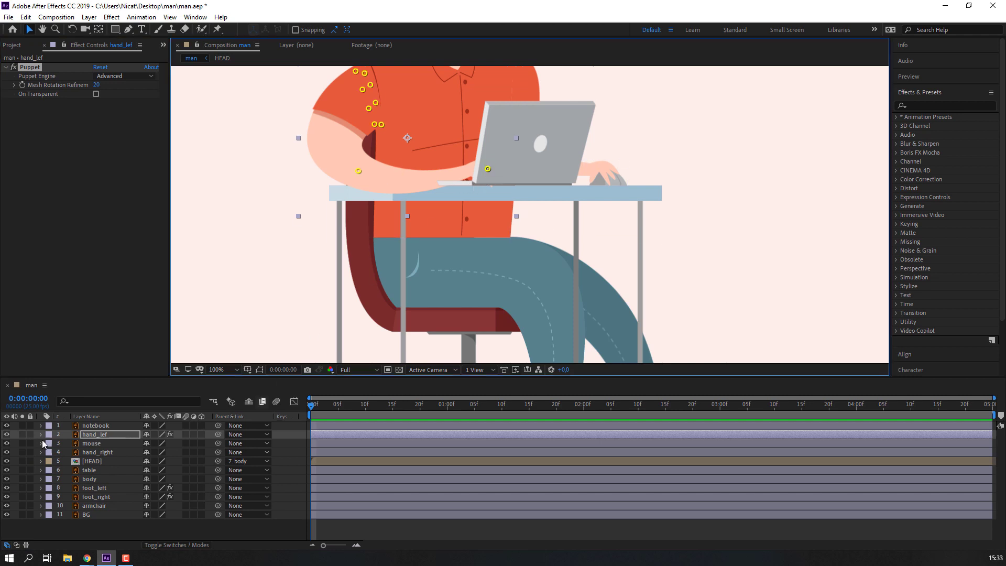
pyautogui.press('e')
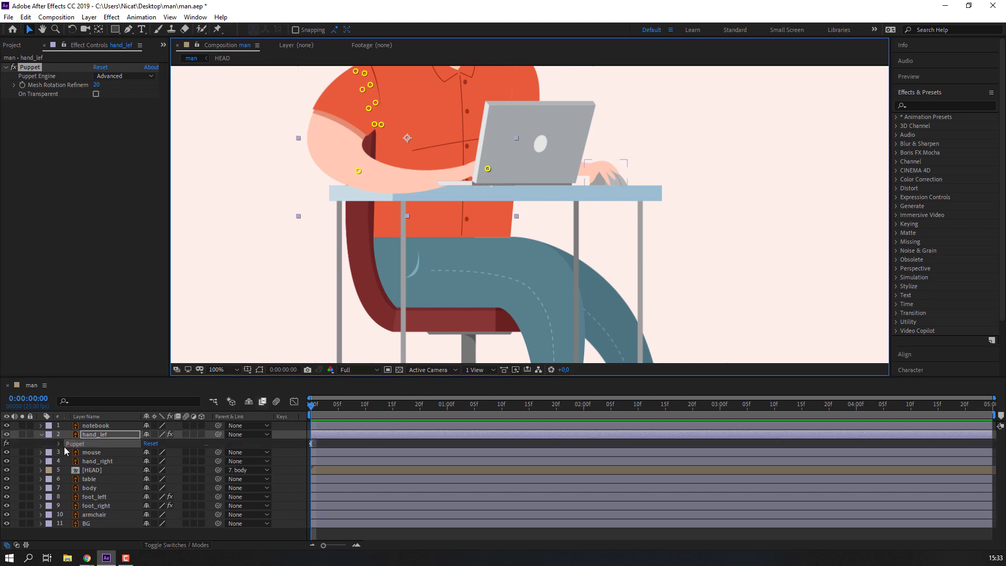
pyautogui.click(58, 444)
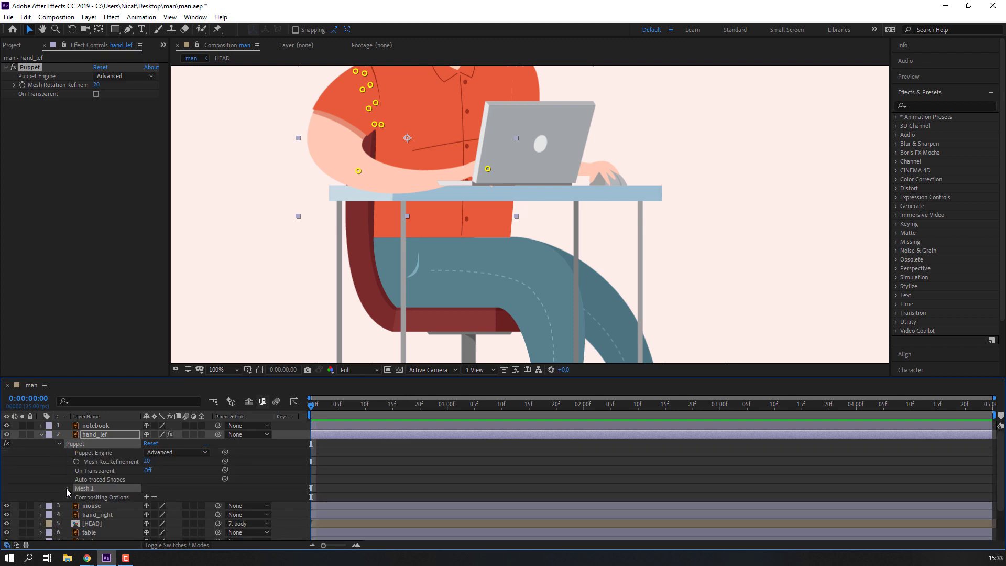
pyautogui.click(67, 488)
pyautogui.click(76, 515)
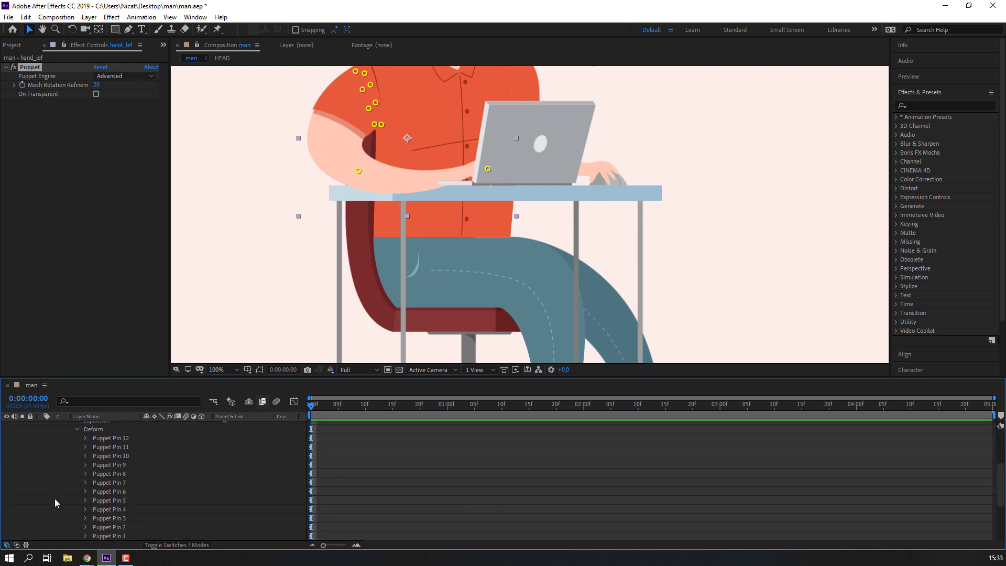
pyautogui.scroll(-3, 55, 499)
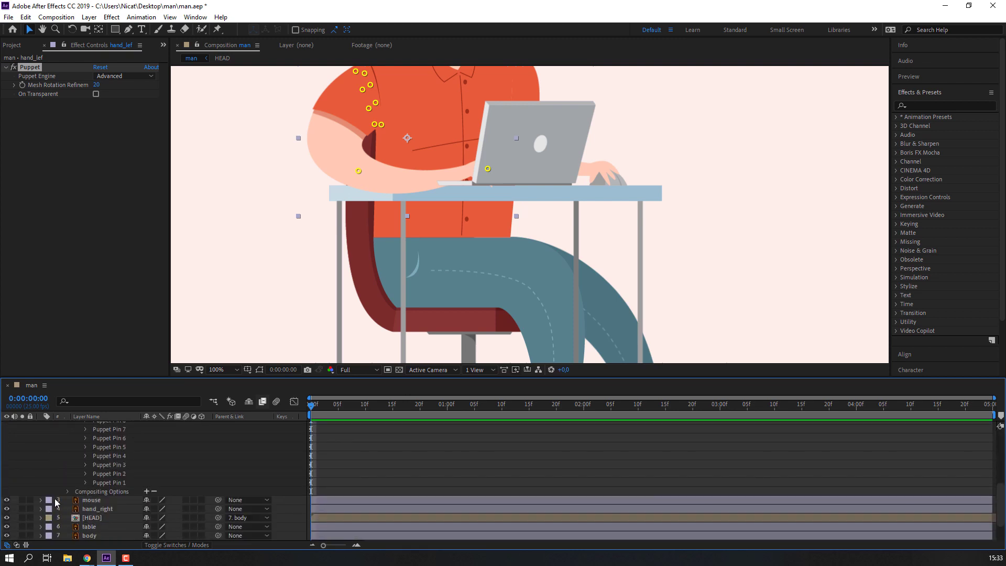
pyautogui.click(488, 168)
pyautogui.scroll(-1, 262, 435)
pyautogui.scroll(-1, 269, 434)
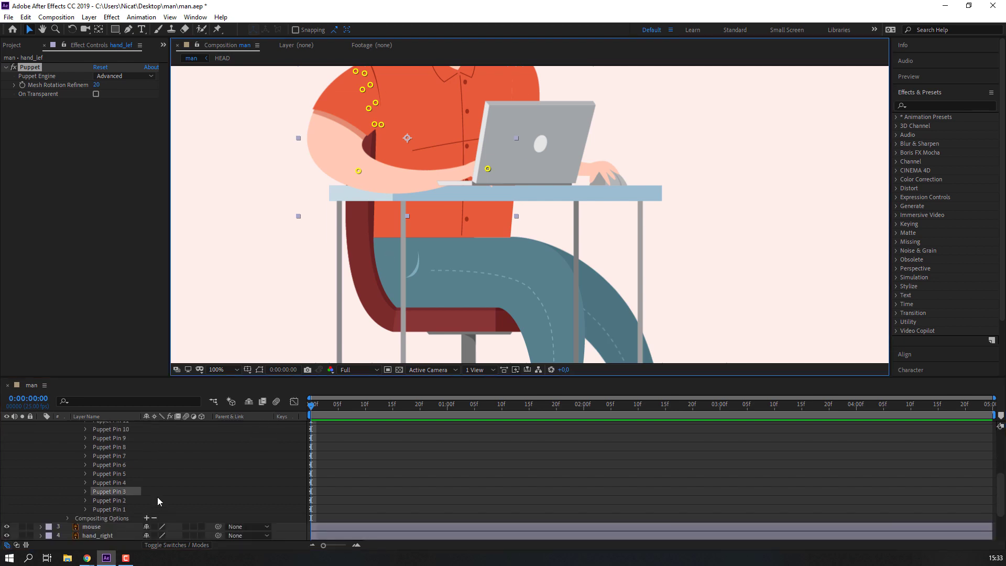
pyautogui.click(86, 491)
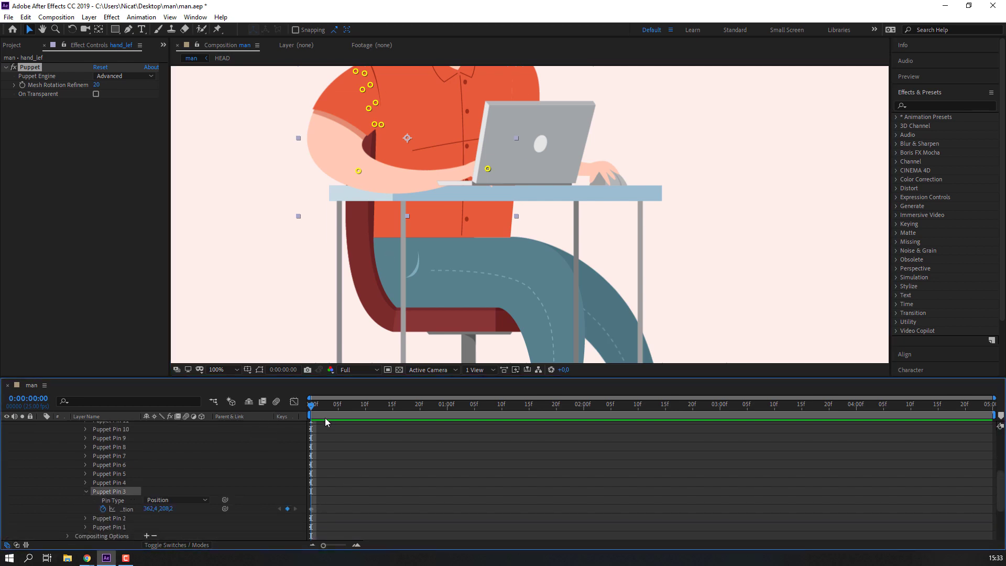
# Step: At frame 0, nudge Puppet Pin 3 slightly up to set its first Position keyframe
pyautogui.moveTo(314, 410); pyautogui.dragTo(333, 406)
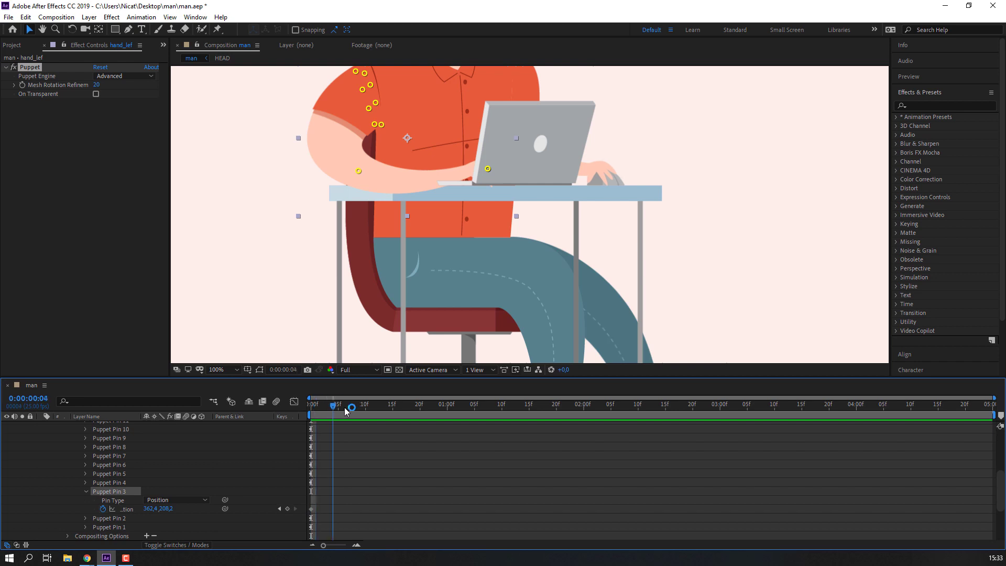
pyautogui.scroll(1, 488, 186)
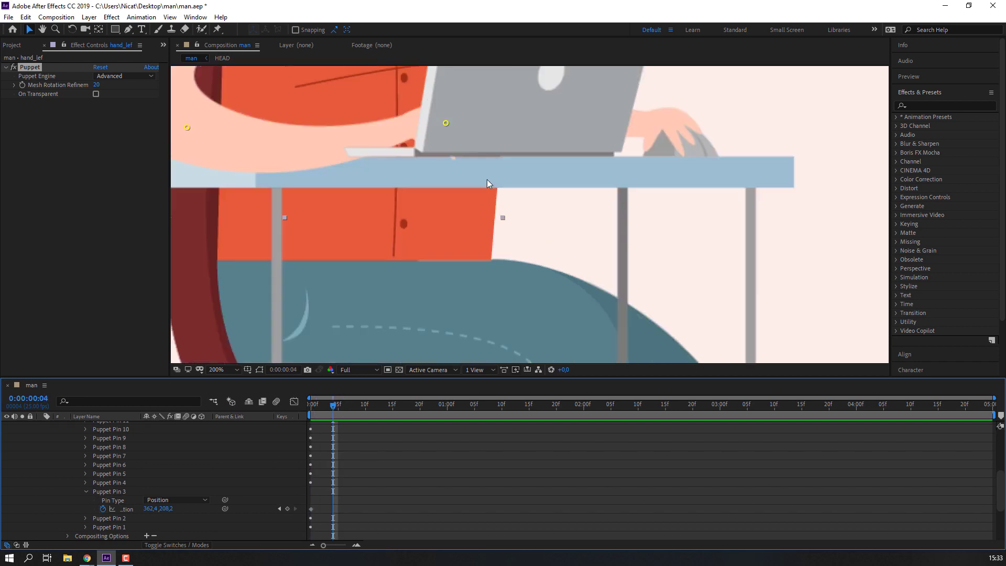
pyautogui.click(446, 123)
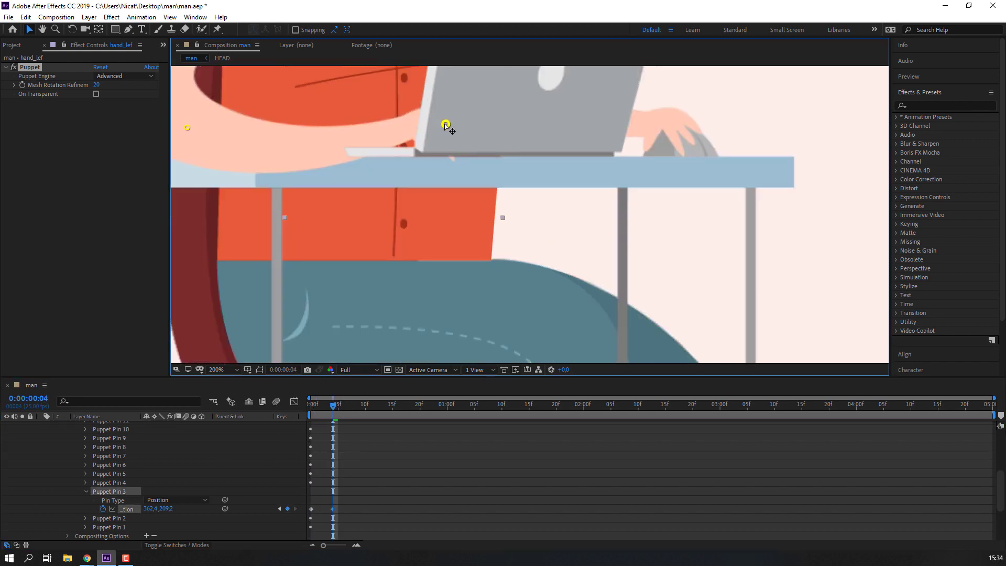
pyautogui.press('Home')
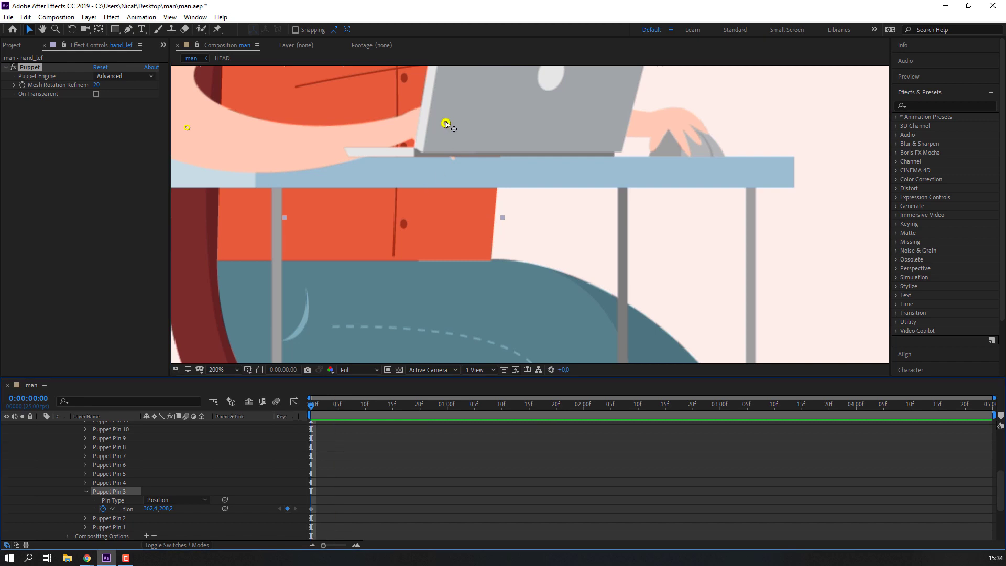
pyautogui.moveTo(446, 126); pyautogui.dragTo(447, 119)
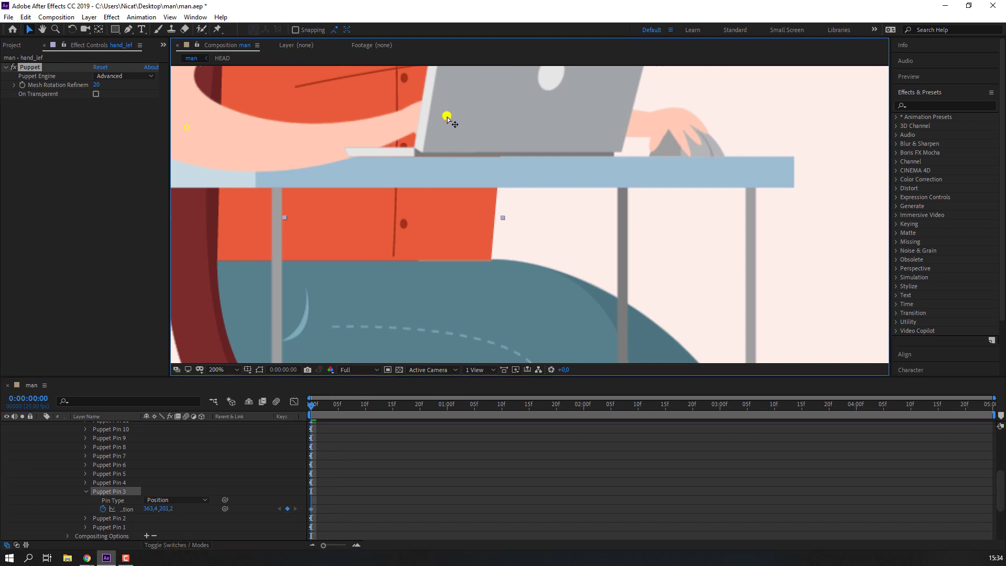
pyautogui.scroll(-1, 447, 119)
pyautogui.scroll(1, 529, 213)
# Step: At frame 5, slide Pin 3 right along the laptop and push elbow Pin 2 right
pyautogui.moveTo(330, 414); pyautogui.dragTo(338, 414)
pyautogui.scroll(-1, 446, 114)
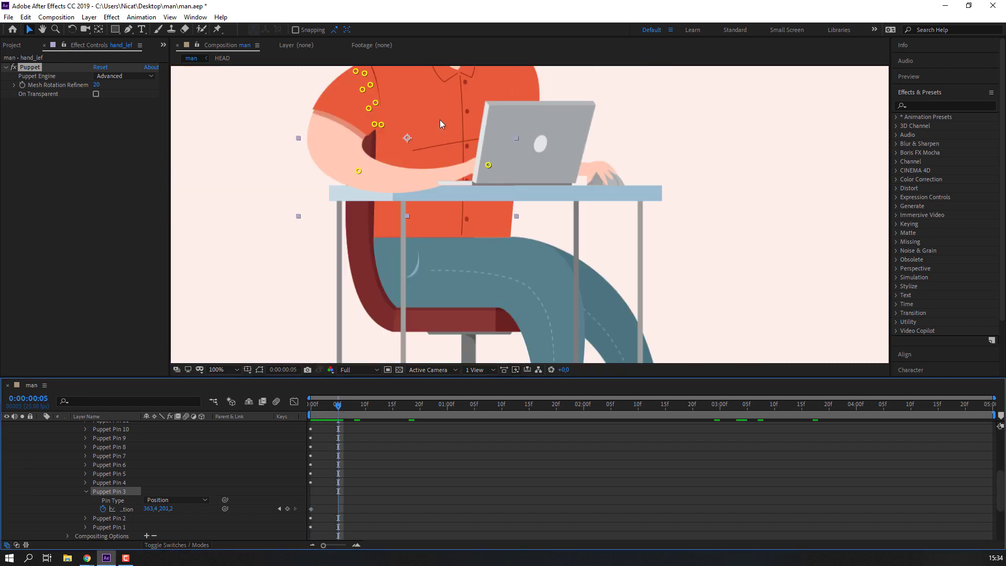
pyautogui.moveTo(489, 165); pyautogui.dragTo(498, 164)
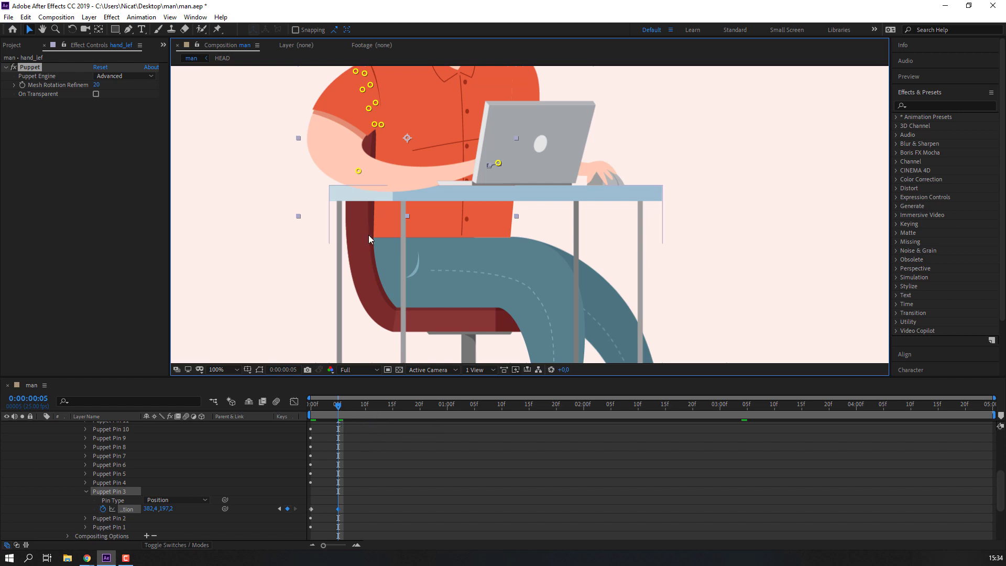
pyautogui.click(359, 172)
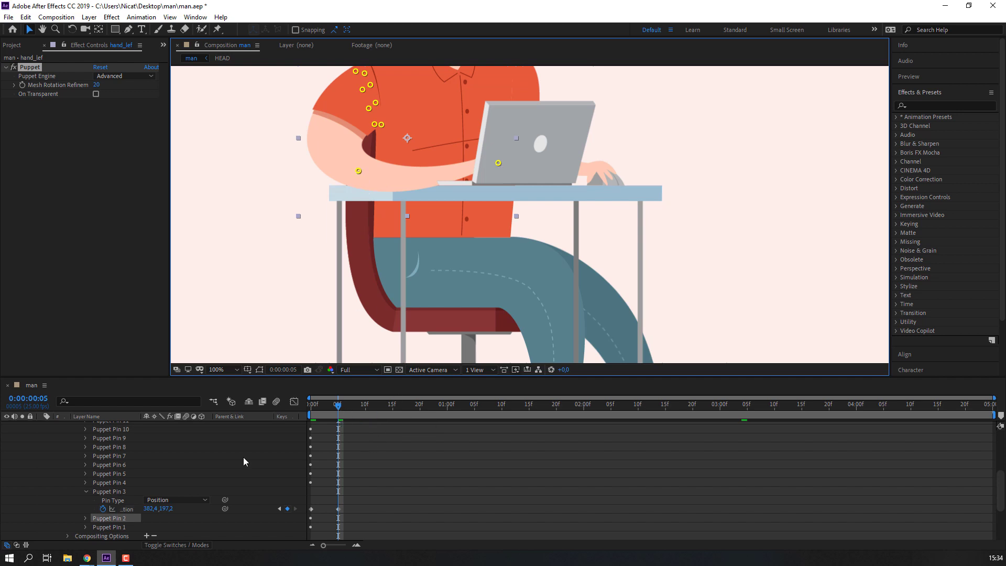
pyautogui.click(87, 517)
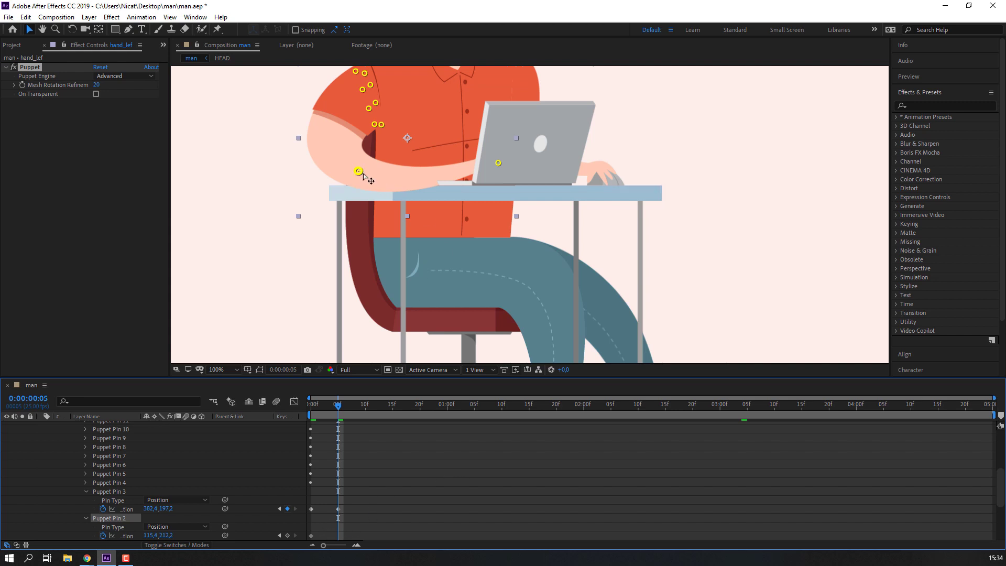
pyautogui.moveTo(359, 172); pyautogui.dragTo(366, 170)
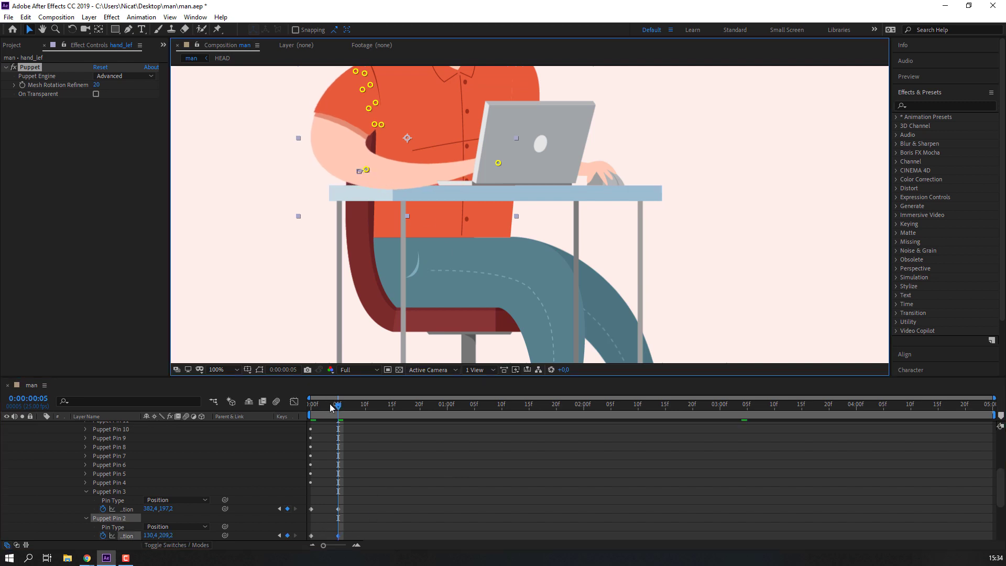
pyautogui.moveTo(331, 408); pyautogui.dragTo(311, 408)
# Step: Preview the arm animation so far and show hand_lef's puppet pins at frame 5
pyautogui.scroll(-2, 269, 218)
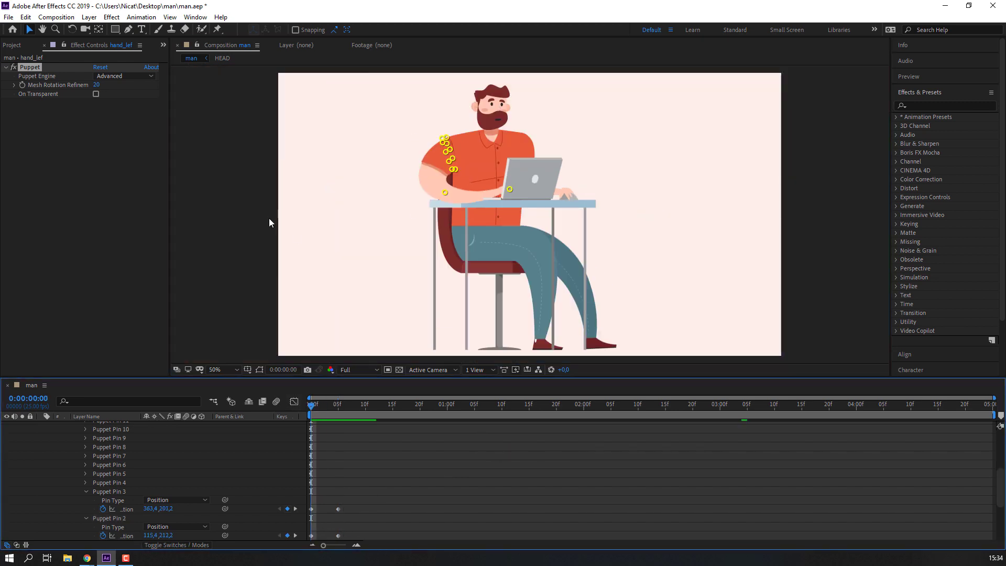
pyautogui.press('space')
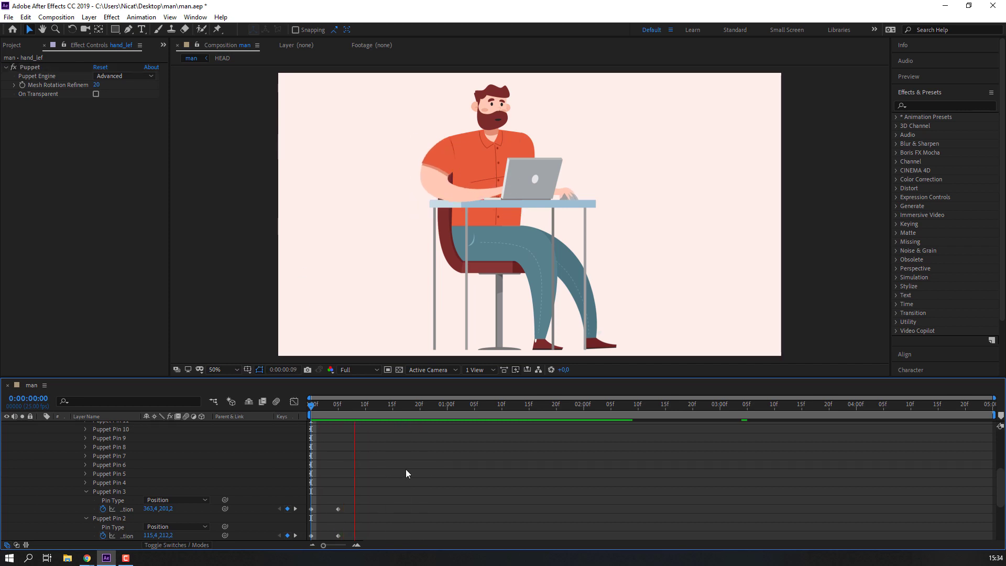
pyautogui.press('space')
pyautogui.scroll(2, 464, 192)
pyautogui.scroll(-1, 367, 471)
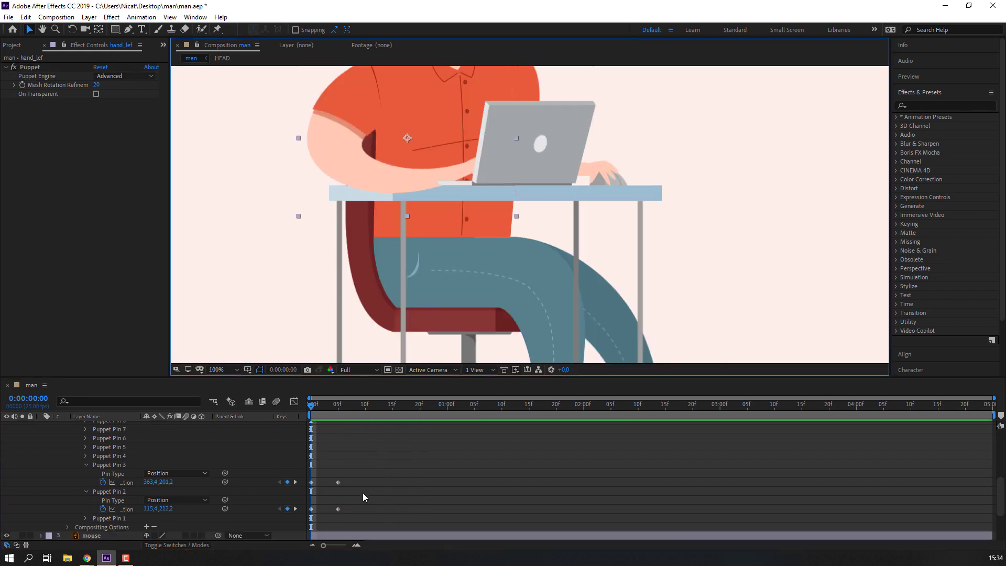
pyautogui.moveTo(311, 405); pyautogui.dragTo(338, 405)
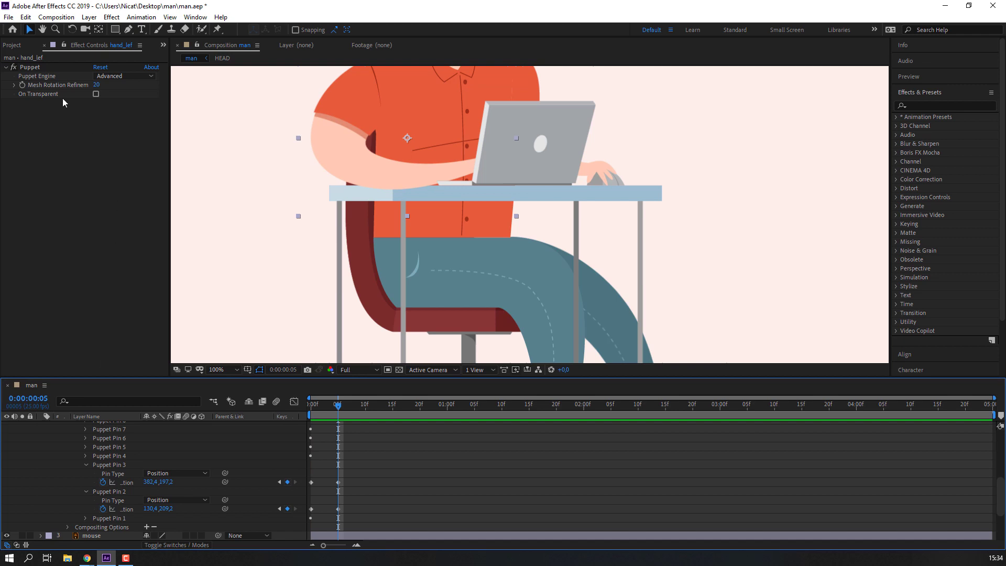
pyautogui.click(30, 67)
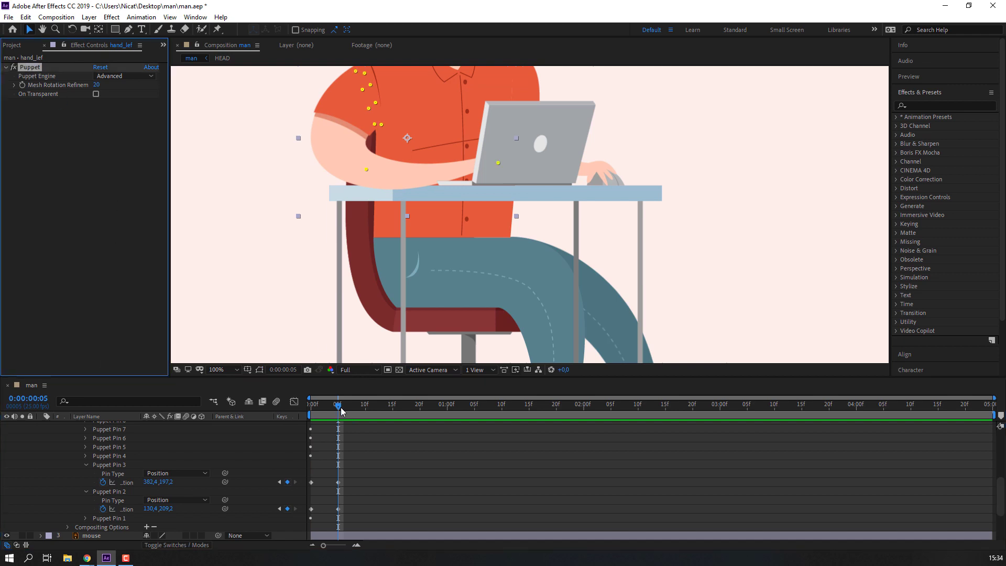
# Step: At frame 10, paste copies of Pin 3 and Pin 2's first keyframes to restore the start pose
pyautogui.moveTo(340, 406); pyautogui.dragTo(365, 406)
pyautogui.moveTo(329, 484); pyautogui.dragTo(312, 491)
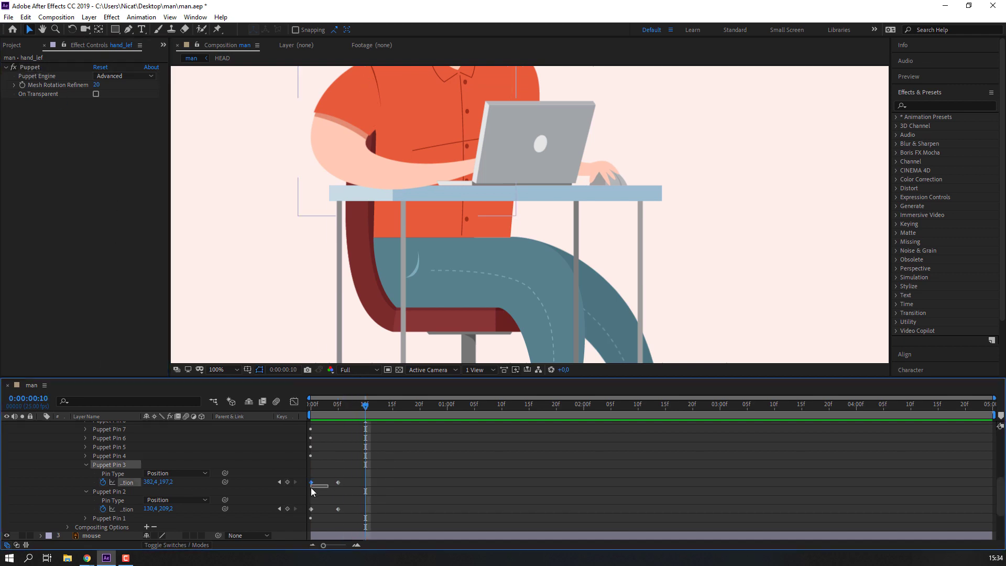
pyautogui.hotkey('ctrl', 'c')
pyautogui.hotkey('ctrl', 'v')
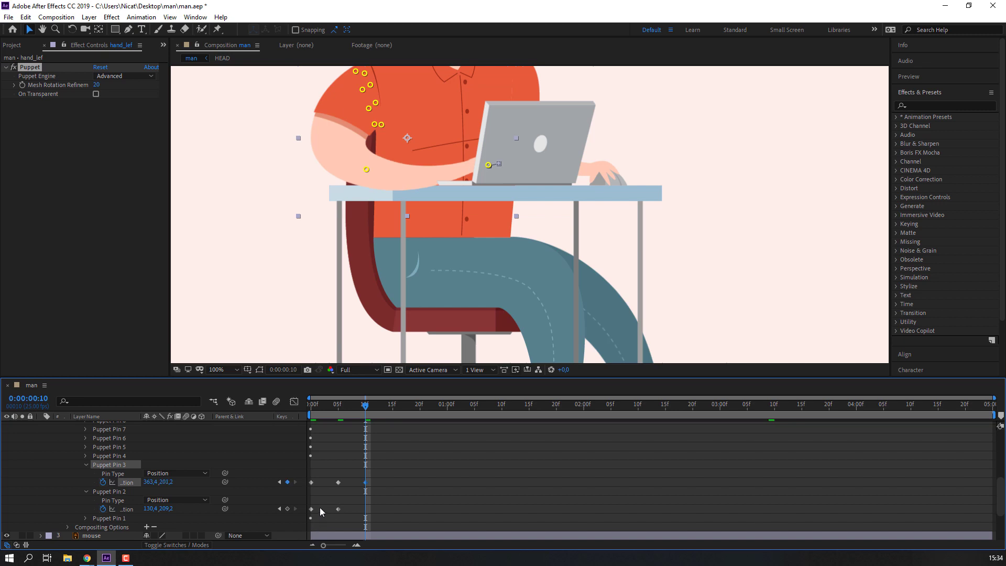
pyautogui.moveTo(321, 512); pyautogui.dragTo(306, 505)
pyautogui.hotkey('ctrl', 'c')
pyautogui.hotkey('ctrl', 'v')
# Step: Apply Easy Ease to all the Pin 3 and Pin 2 keyframes
pyautogui.moveTo(390, 483); pyautogui.dragTo(313, 506)
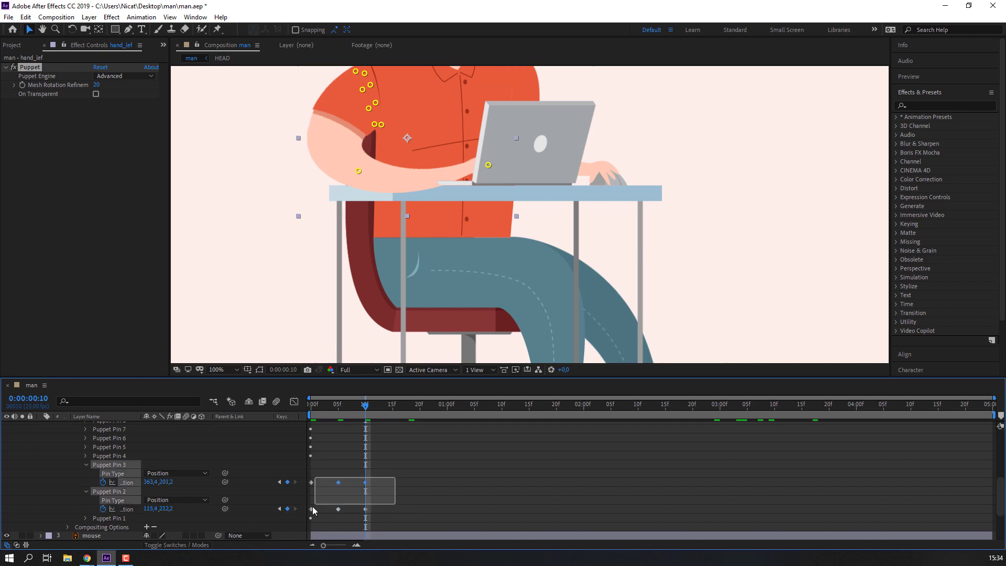
pyautogui.rightClick(312, 509)
pyautogui.moveTo(344, 505)
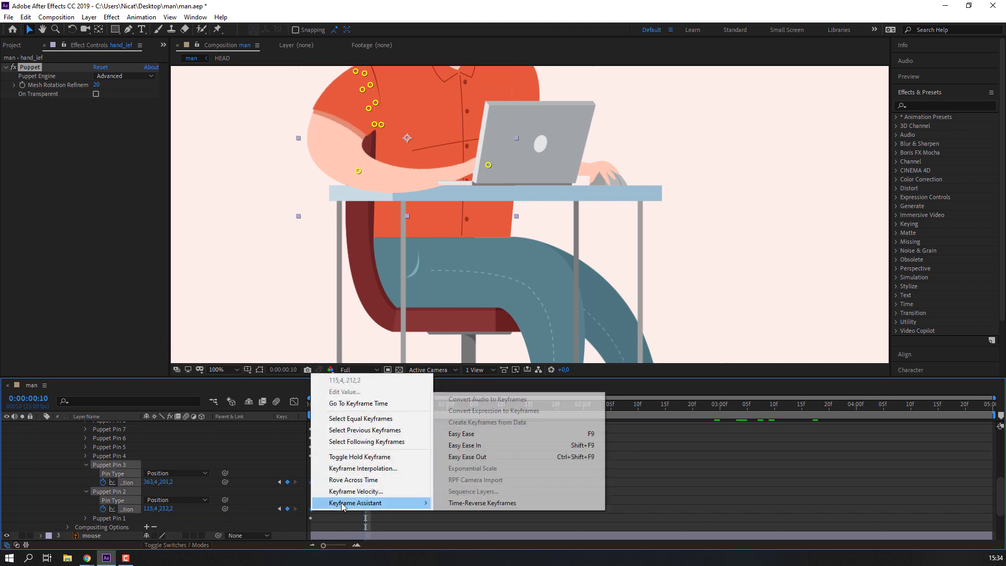
pyautogui.click(497, 433)
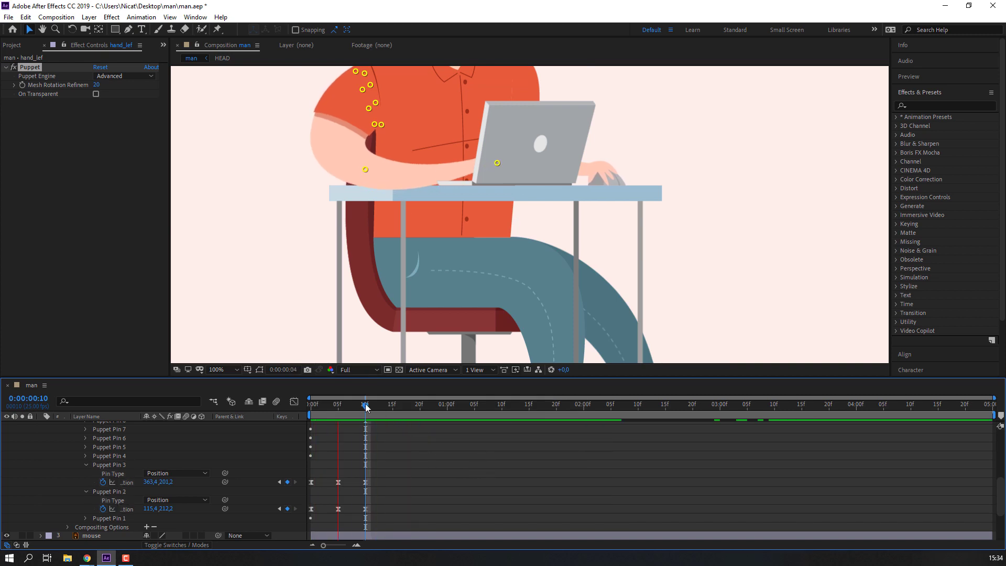
# Step: Add a Pin 3 Position keyframe at frame 19 to hold the hand
pyautogui.moveTo(383, 406); pyautogui.dragTo(415, 406)
pyautogui.click(377, 491)
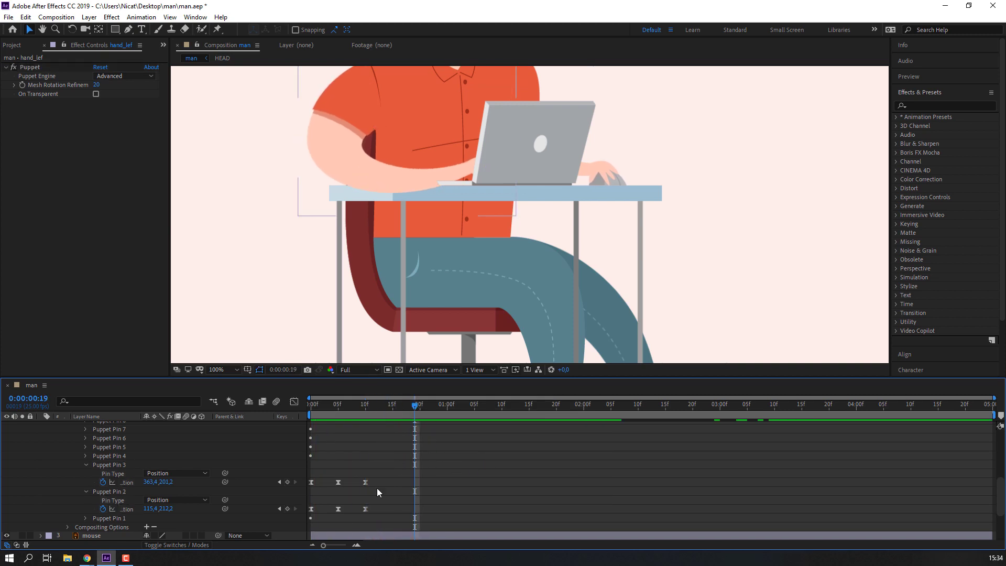
pyautogui.click(287, 482)
pyautogui.moveTo(417, 413); pyautogui.dragTo(444, 405)
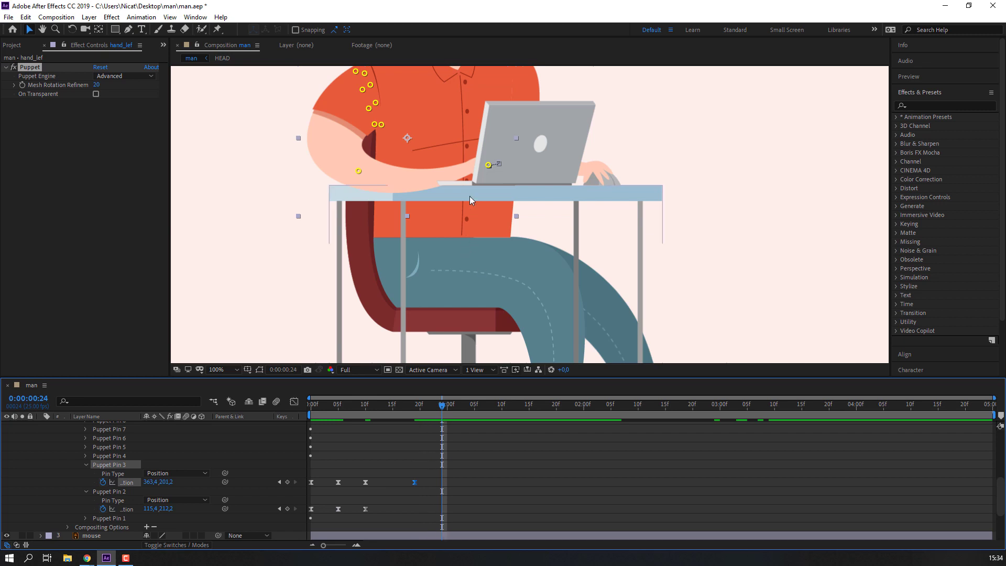
# Step: At frame 24, move the hand pin for the next stroke and raise the elbow pin up and right
pyautogui.moveTo(489, 166)
pyautogui.mouseDown()
pyautogui.moveTo(479, 167)
pyautogui.moveTo(489, 145)
pyautogui.moveTo(469, 165)
pyautogui.moveTo(512, 165)
pyautogui.mouseUp()
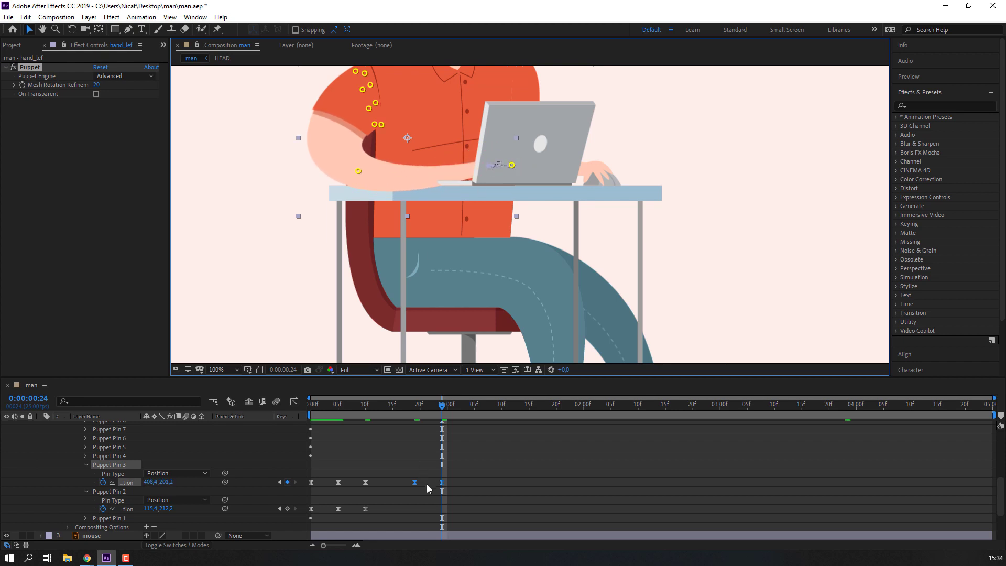
pyautogui.click(403, 500)
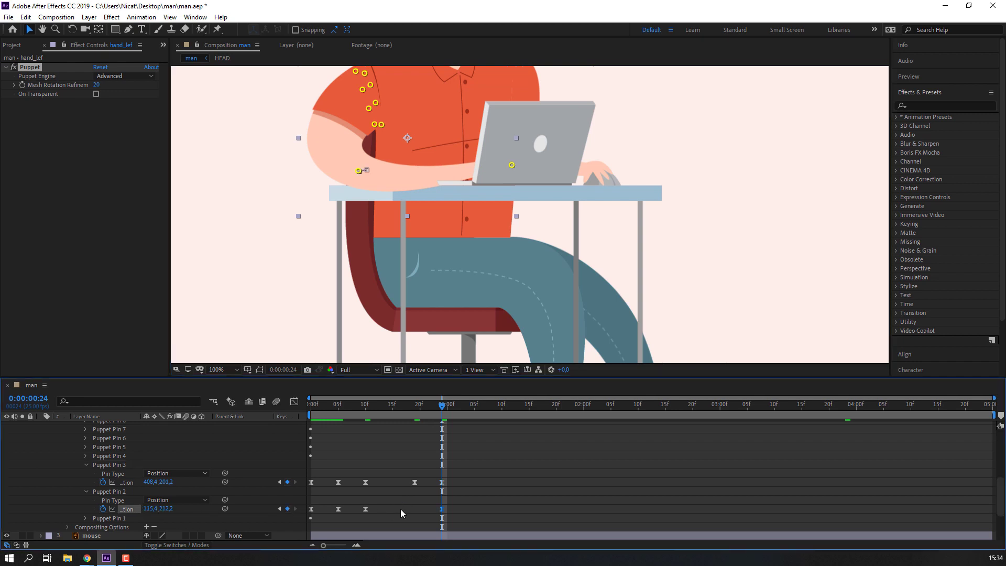
pyautogui.click(441, 509)
pyautogui.moveTo(355, 174); pyautogui.dragTo(384, 173)
# Step: Shift the latest Pin 3 and Pin 2 keyframes later in time and preview the arm motion
pyautogui.click(408, 407)
pyautogui.moveTo(466, 473); pyautogui.dragTo(444, 516)
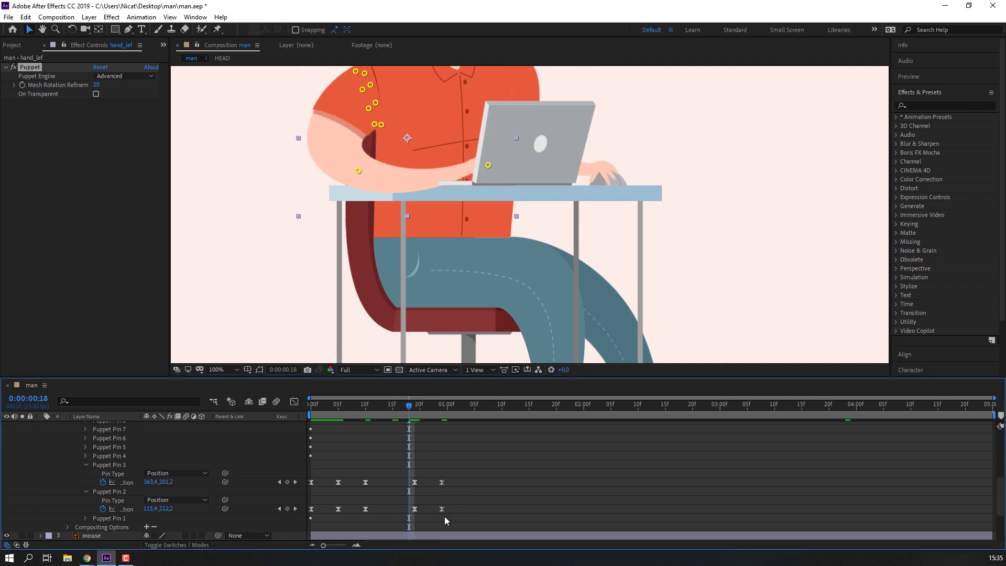
pyautogui.click(527, 466)
pyautogui.press('space')
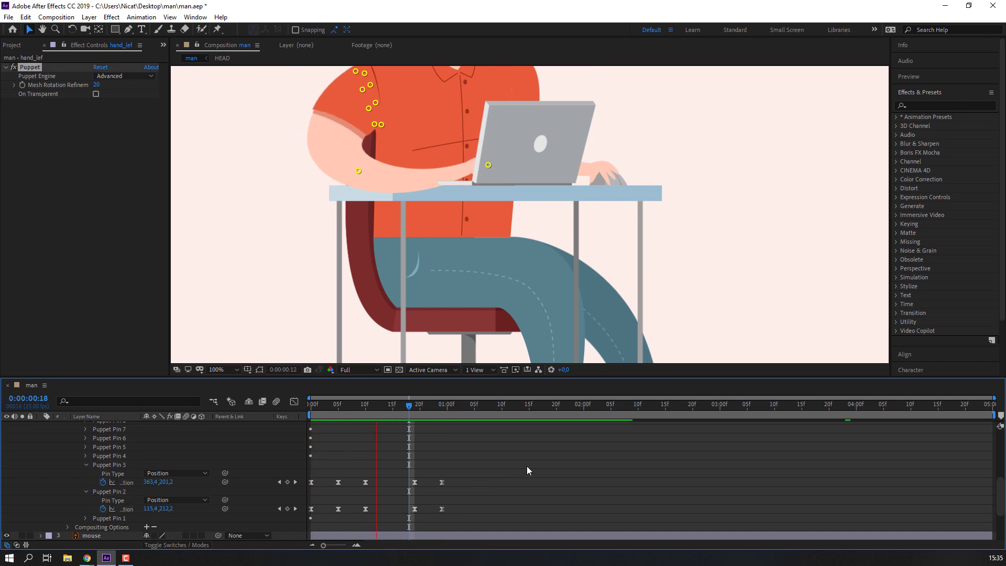
pyautogui.press('space')
pyautogui.moveTo(465, 475)
pyautogui.mouseDown()
pyautogui.moveTo(429, 515)
pyautogui.moveTo(483, 509)
pyautogui.mouseUp()
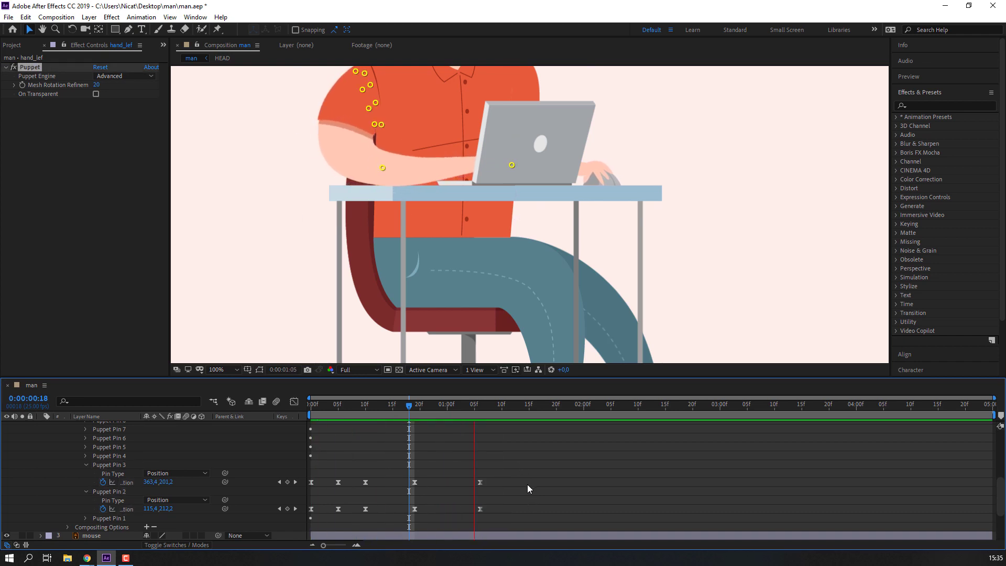
pyautogui.moveTo(448, 404); pyautogui.dragTo(512, 408)
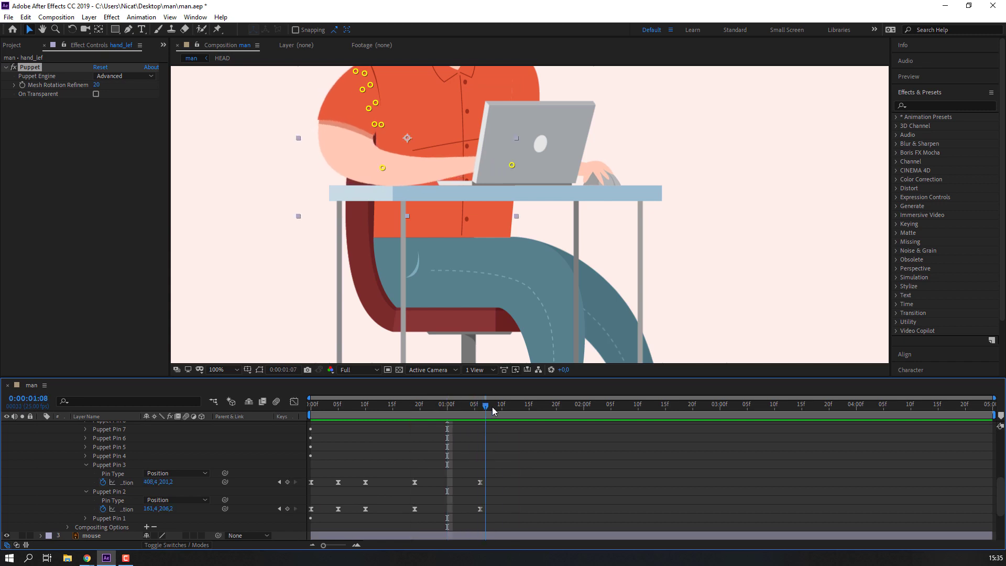
pyautogui.click(398, 505)
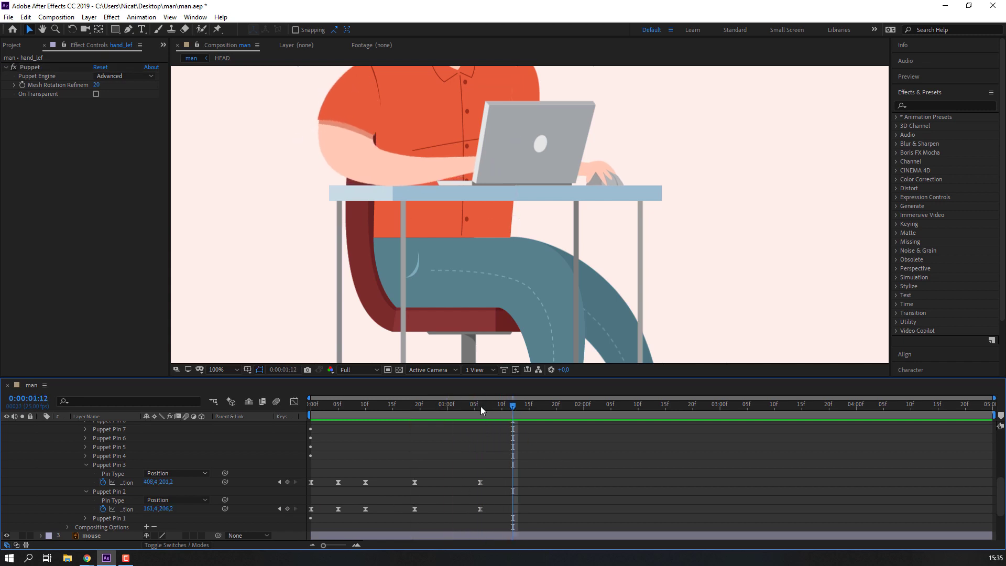
# Step: Add a Pin 2 keyframe at 1:11, then at 1:17 pull the elbow and hand pins left
pyautogui.press('pageup')
pyautogui.click(287, 508)
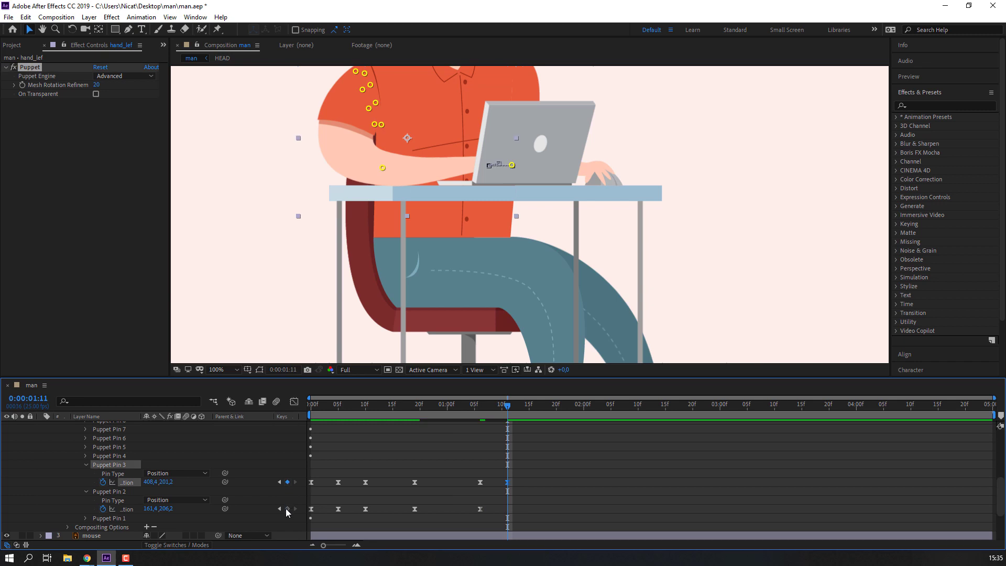
pyautogui.moveTo(508, 407); pyautogui.dragTo(540, 408)
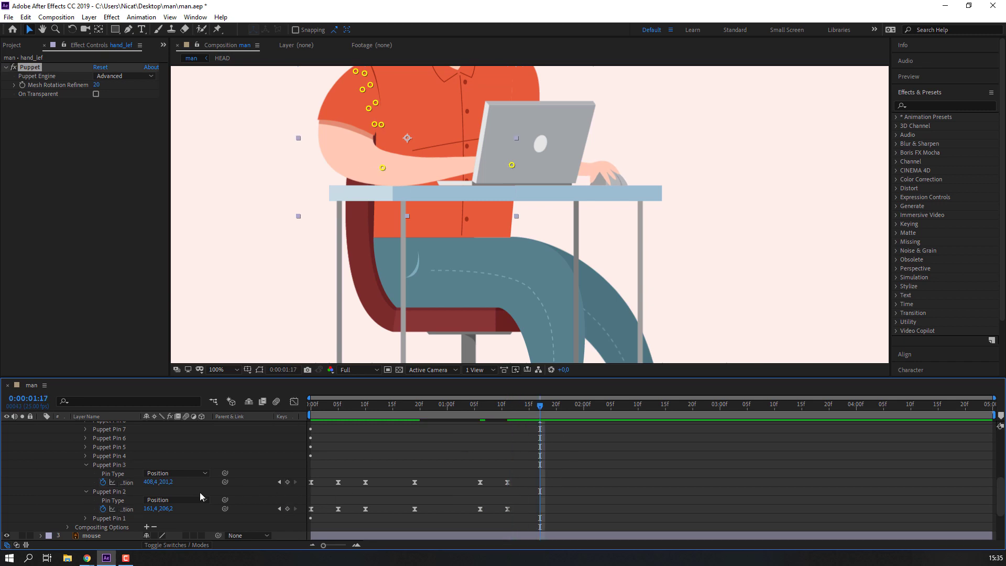
pyautogui.click(124, 474)
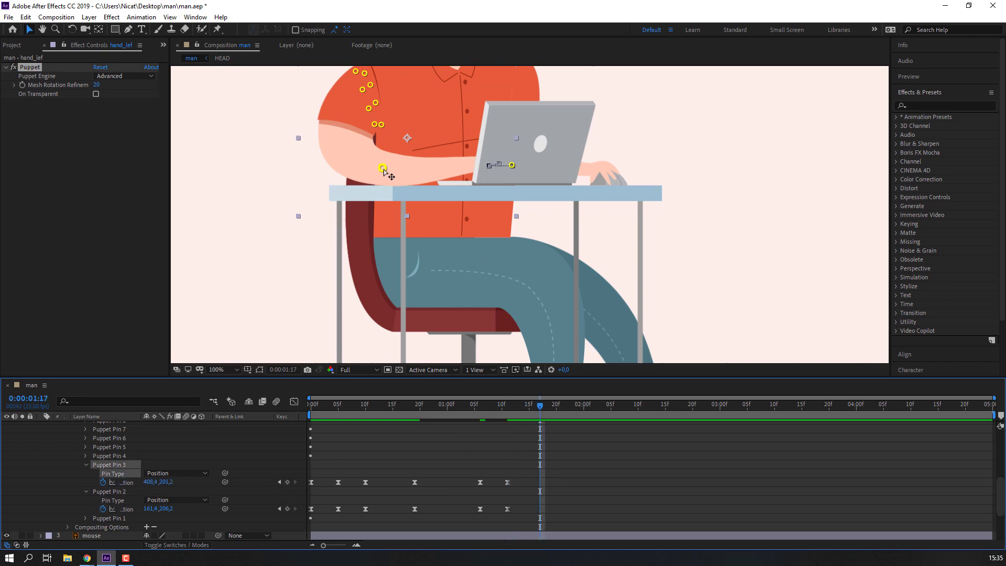
pyautogui.moveTo(383, 169); pyautogui.dragTo(355, 164)
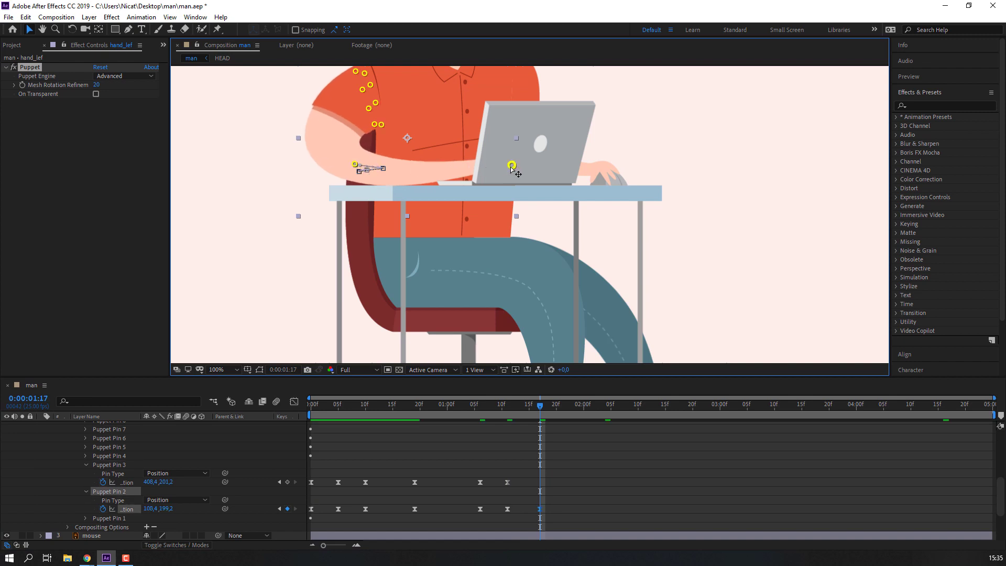
pyautogui.moveTo(512, 167); pyautogui.dragTo(485, 168)
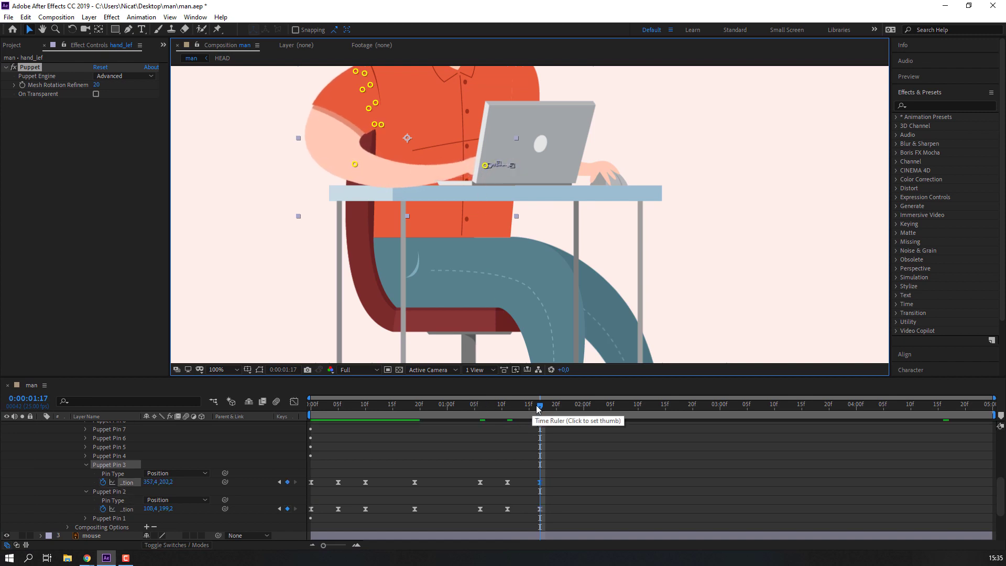
# Step: At 1:23, push the hand pin toward the keyboard and the elbow pin right, then preview
pyautogui.click(572, 404)
pyautogui.moveTo(493, 168)
pyautogui.mouseDown()
pyautogui.moveTo(504, 173)
pyautogui.moveTo(499, 164)
pyautogui.mouseUp()
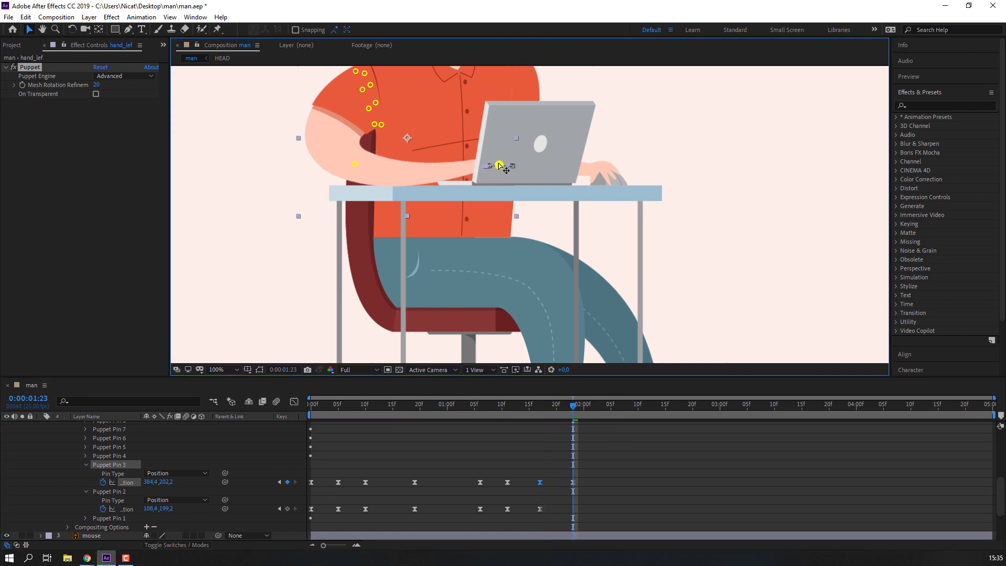
pyautogui.moveTo(354, 168); pyautogui.dragTo(369, 170)
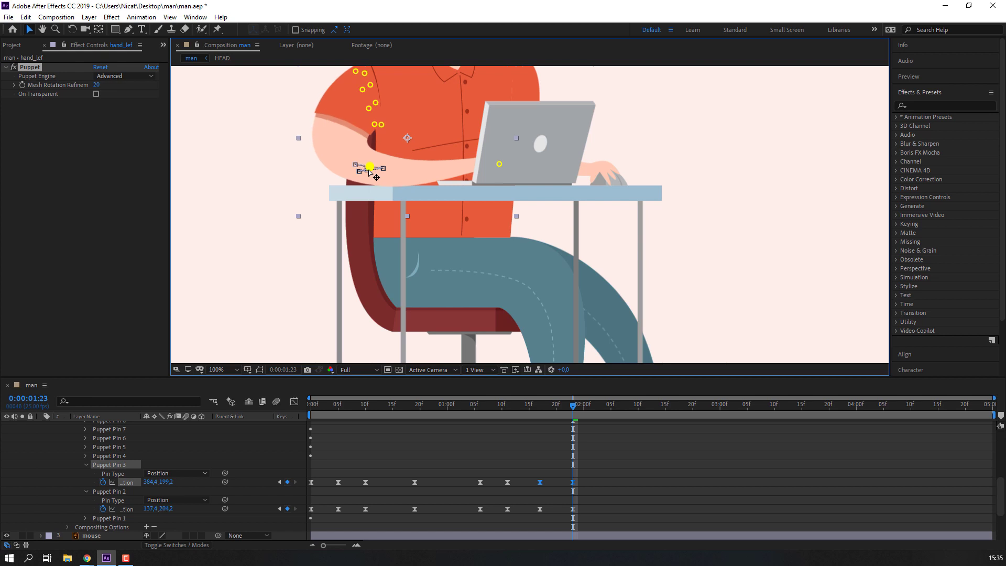
pyautogui.press('space')
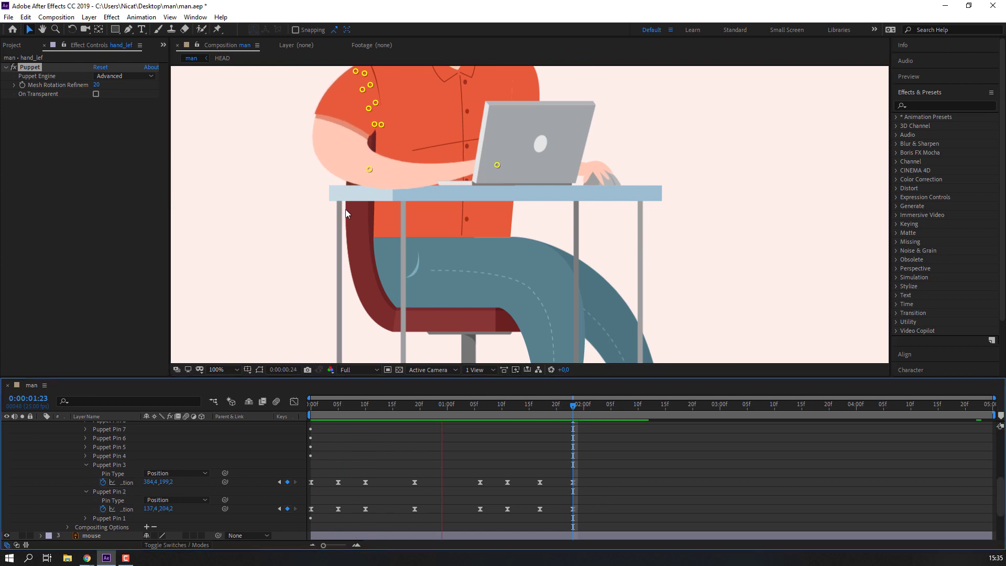
# Step: Copy the Pin 3 and Pin 2 keyframes and paste them at 1 second 23 frames
pyautogui.press(',')
pyautogui.press(',')
pyautogui.press(',')
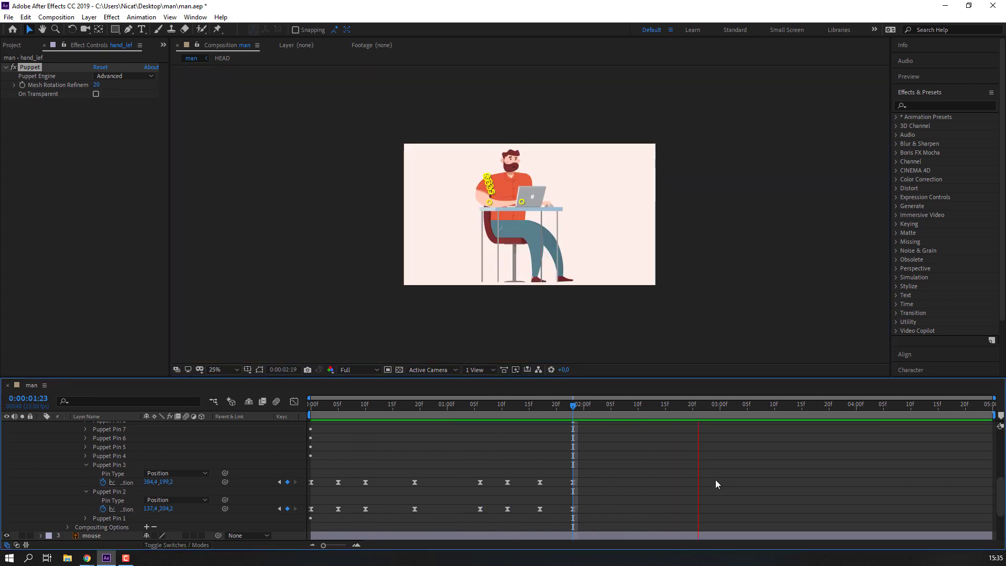
pyautogui.press('.')
pyautogui.press('.')
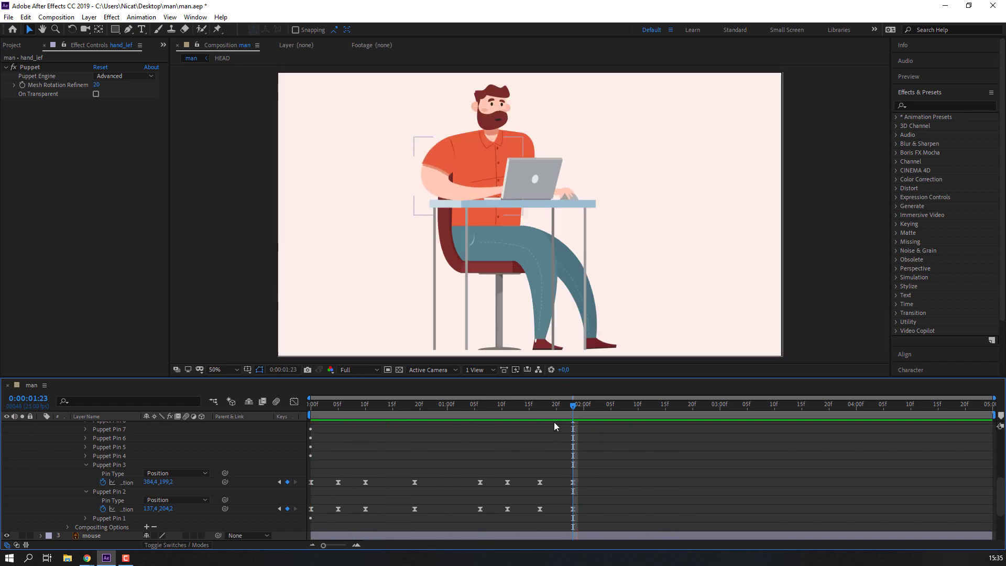
pyautogui.click(562, 406)
pyautogui.moveTo(569, 407)
pyautogui.mouseDown()
pyautogui.moveTo(576, 465)
pyautogui.moveTo(306, 485)
pyautogui.mouseUp()
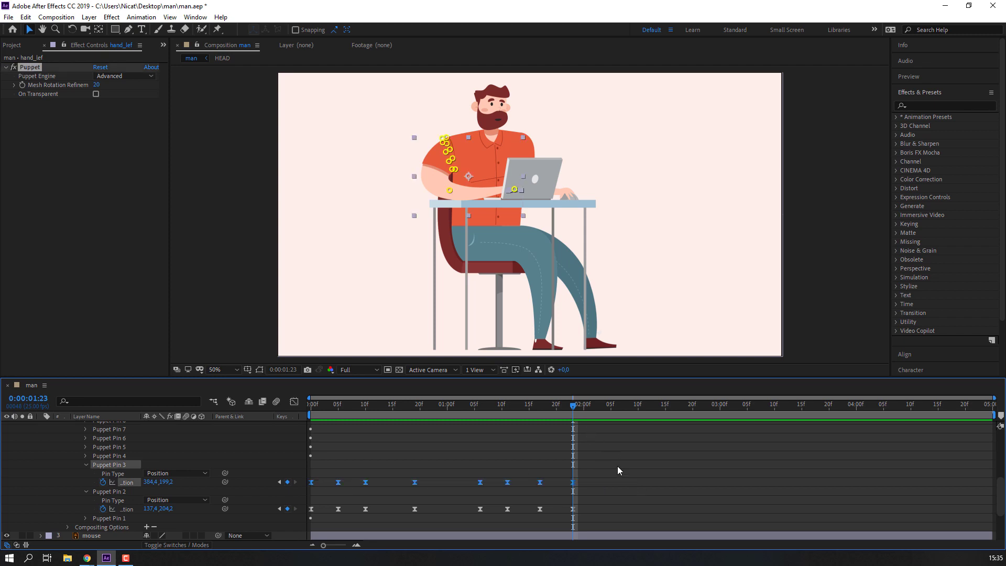
pyautogui.hotkey('ctrl', 'c')
pyautogui.hotkey('ctrl', 'v')
pyautogui.moveTo(604, 525); pyautogui.dragTo(305, 506)
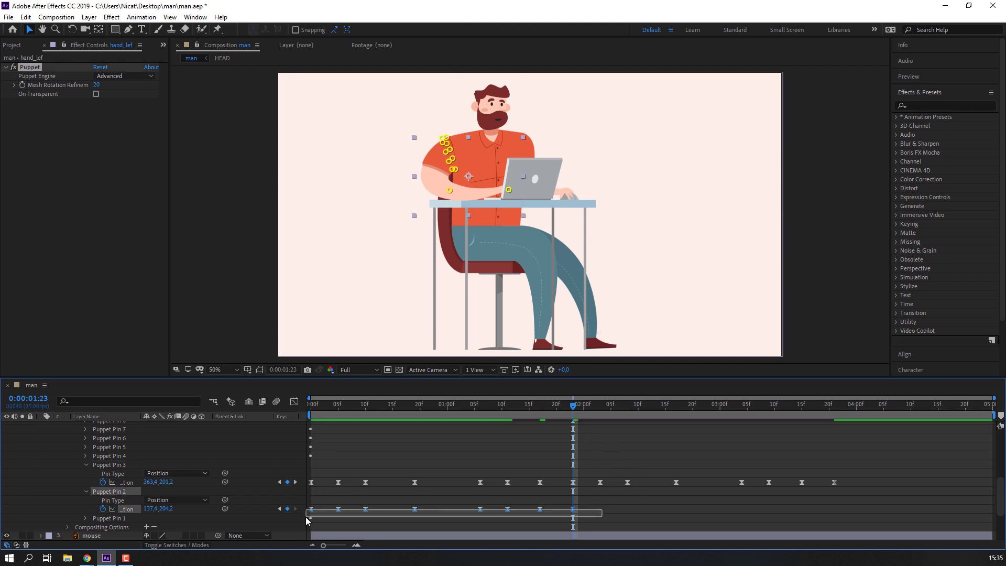
pyautogui.hotkey('ctrl', 'c')
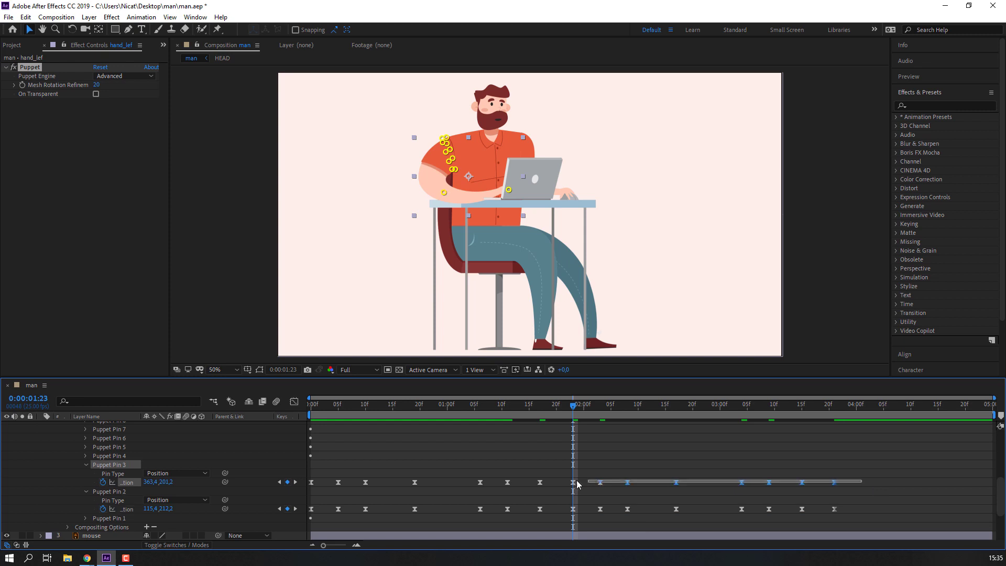
pyautogui.hotkey('ctrl', 'v')
# Step: Paste the Pin 3 and four early Pin 2 keyframes again at 0:00:03:21, then preview the loop
pyautogui.click(833, 405)
pyautogui.hotkey('ctrl', 'v')
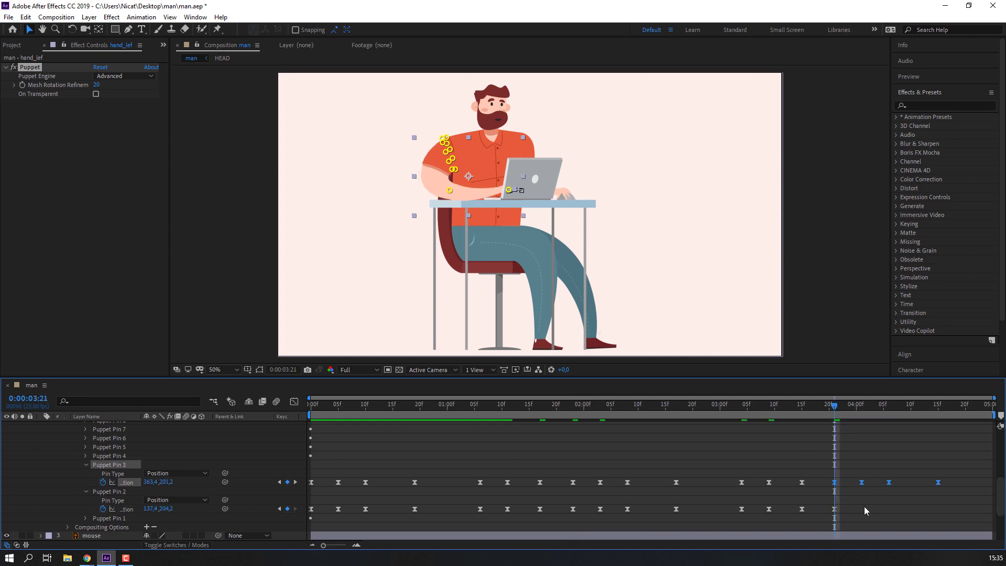
pyautogui.moveTo(863, 506)
pyautogui.mouseDown()
pyautogui.moveTo(570, 511)
pyautogui.moveTo(838, 513)
pyautogui.mouseUp()
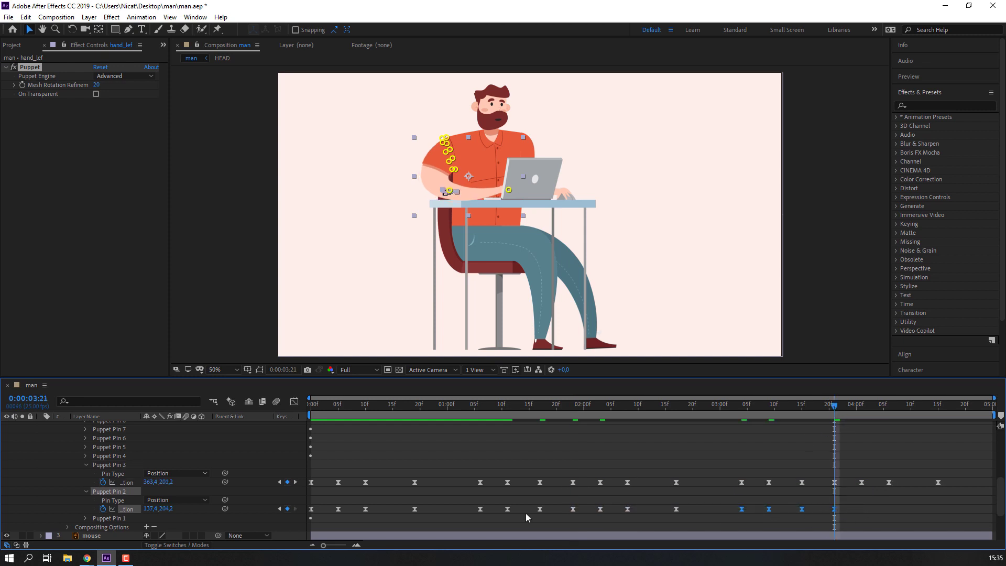
pyautogui.moveTo(325, 513); pyautogui.dragTo(307, 509)
pyautogui.hotkey('ctrl', 'c')
pyautogui.hotkey('ctrl', 'v')
pyautogui.click(885, 429)
pyautogui.press('space')
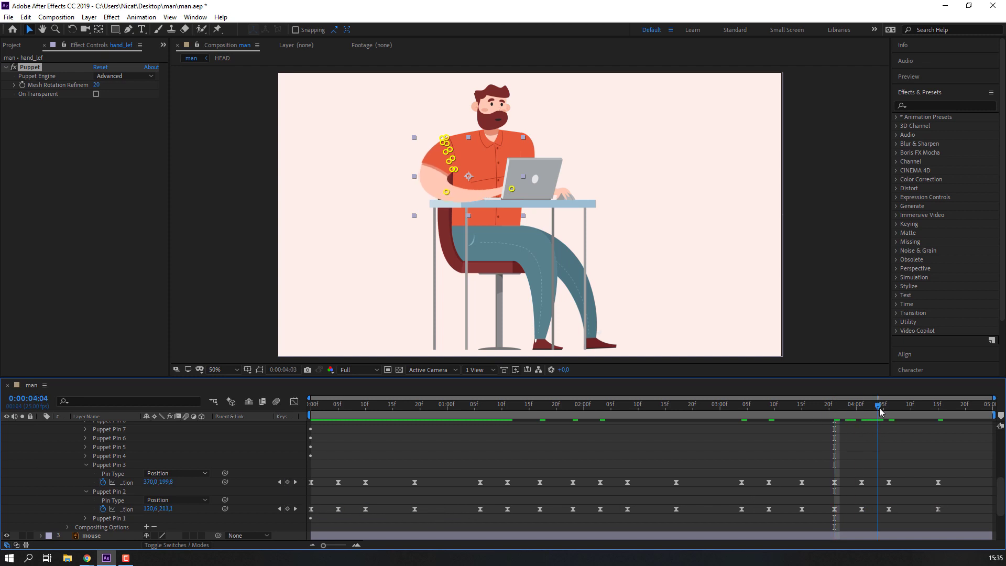
pyautogui.click(423, 448)
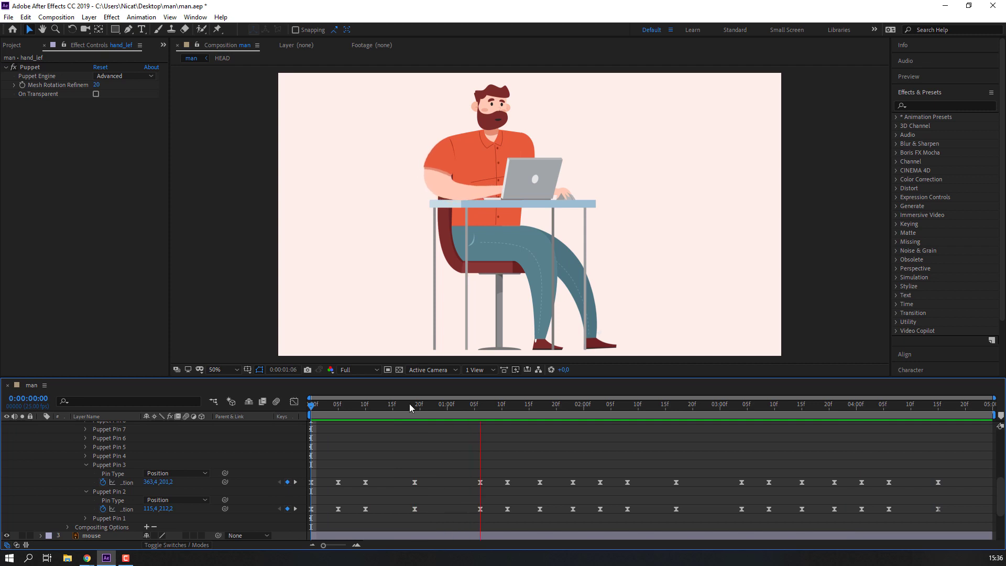
# Step: Stop the preview, collapse hand_lef's properties, and select foot_left, toggling its visibility to identify it
pyautogui.press('space')
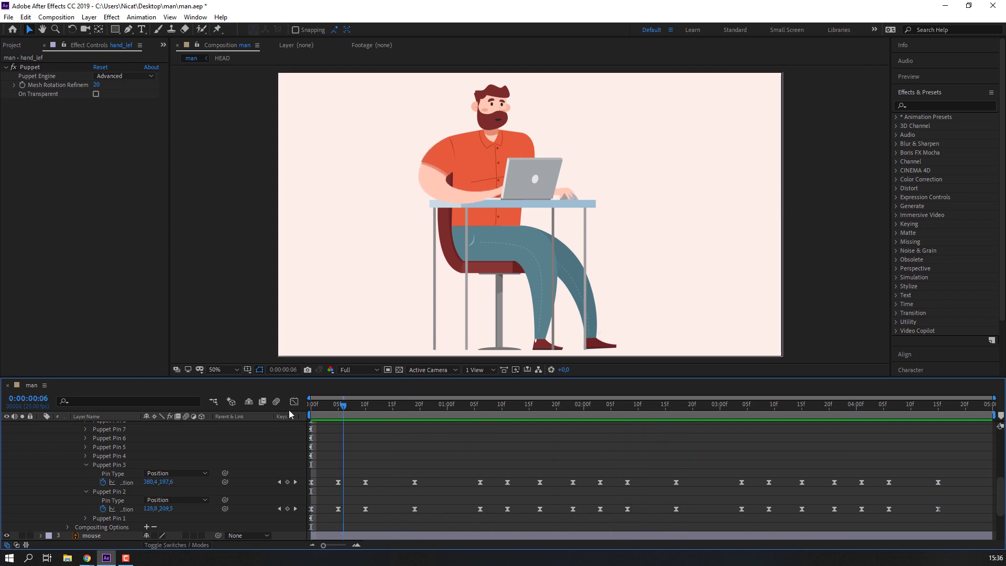
pyautogui.scroll(3, 79, 453)
pyautogui.click(52, 454)
pyautogui.click(42, 438)
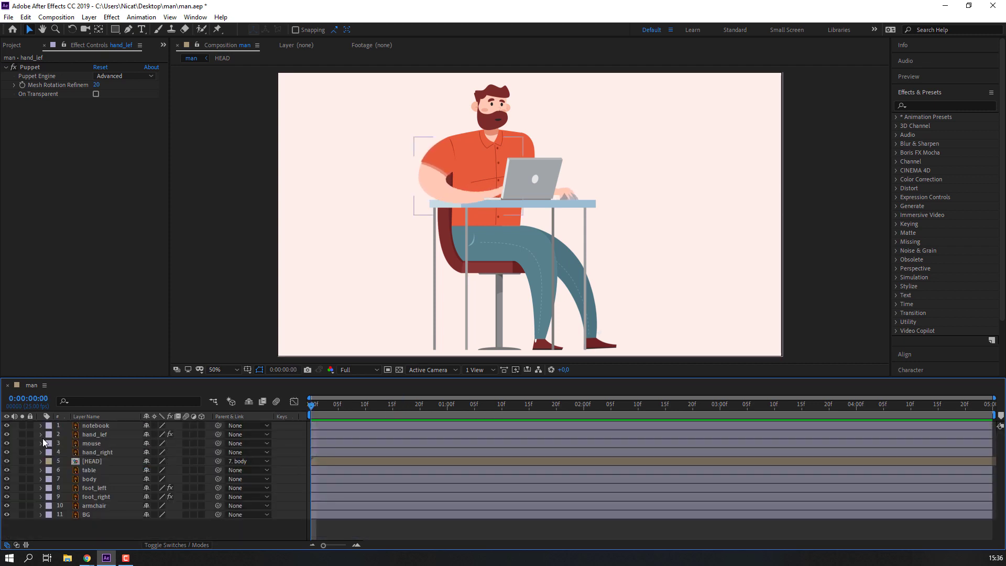
pyautogui.click(539, 322)
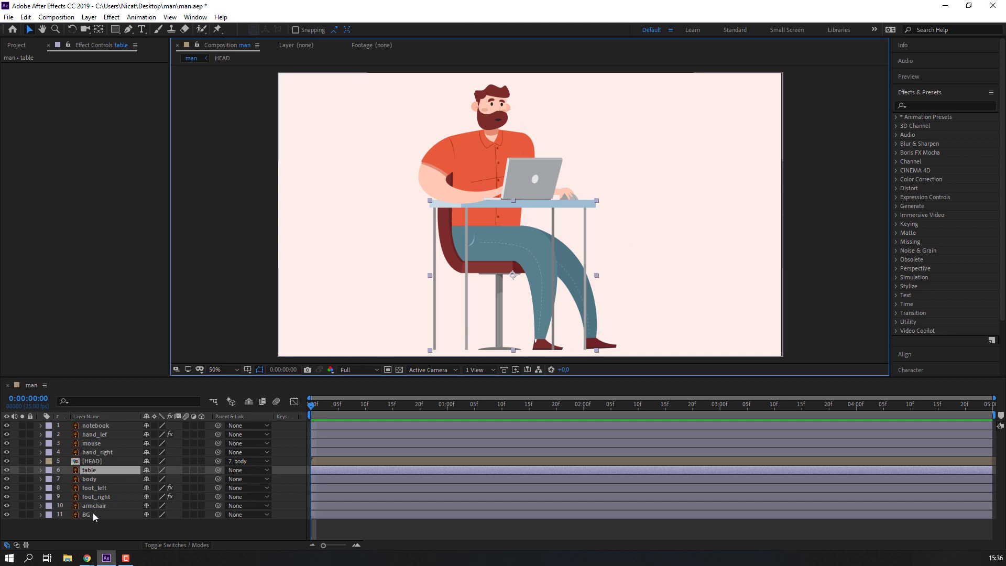
pyautogui.click(101, 492)
pyautogui.click(5, 489)
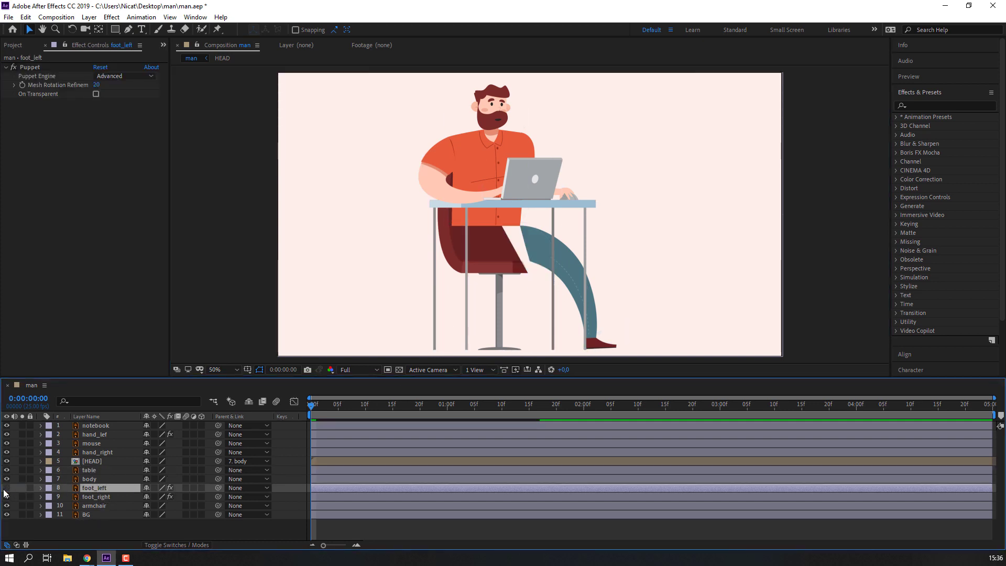
pyautogui.click(6, 488)
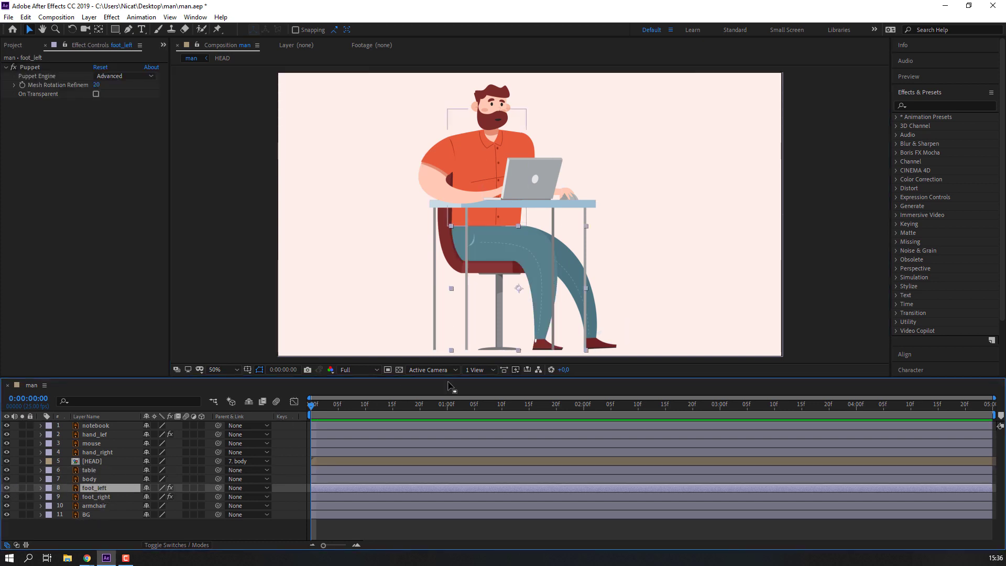
# Step: Frame the legs in the viewer and expand foot_left's Puppet effect in the timeline
pyautogui.moveTo(516, 309); pyautogui.dragTo(501, 256)
pyautogui.scroll(1, 533, 328)
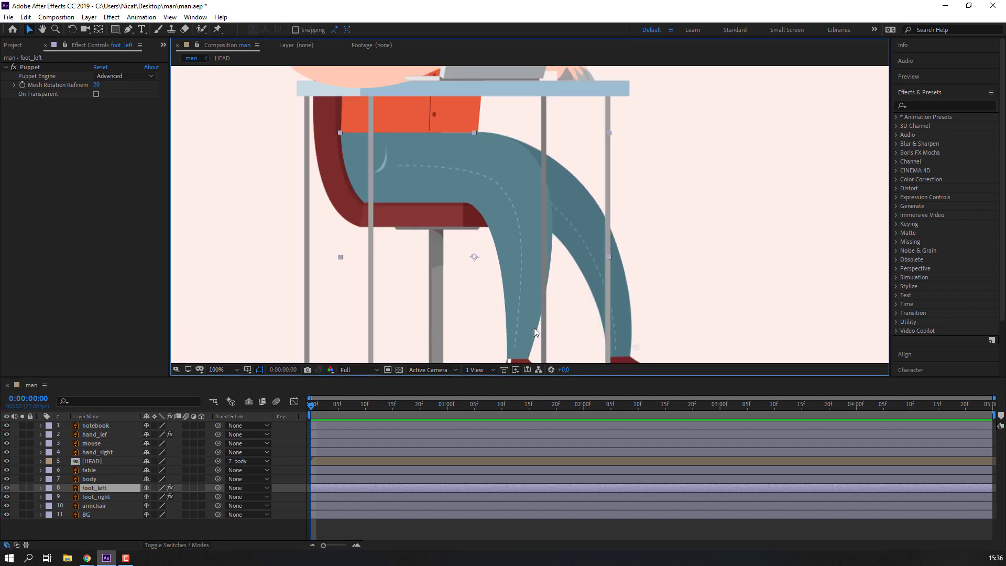
pyautogui.moveTo(363, 360); pyautogui.dragTo(347, 319)
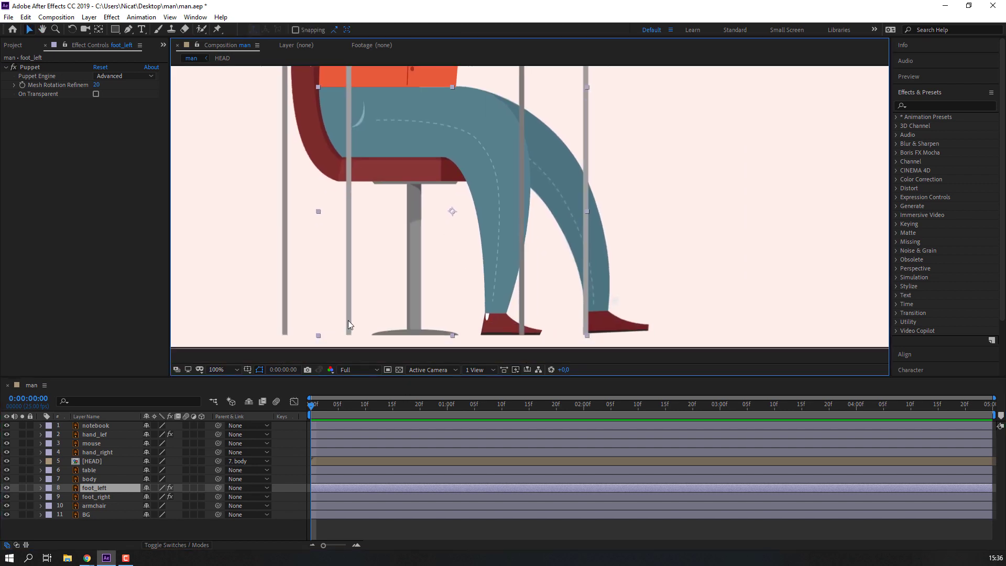
pyautogui.click(94, 486)
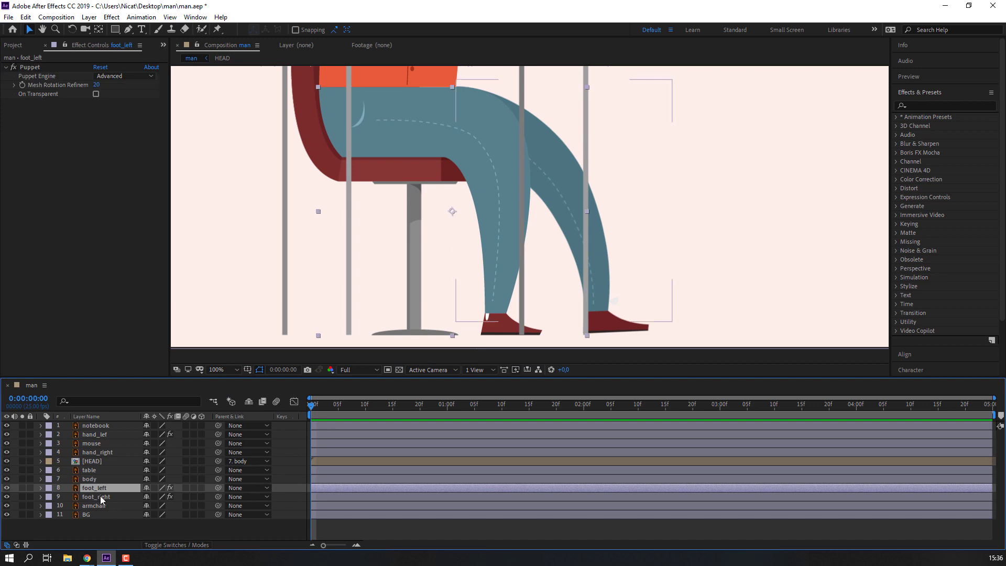
pyautogui.click(33, 67)
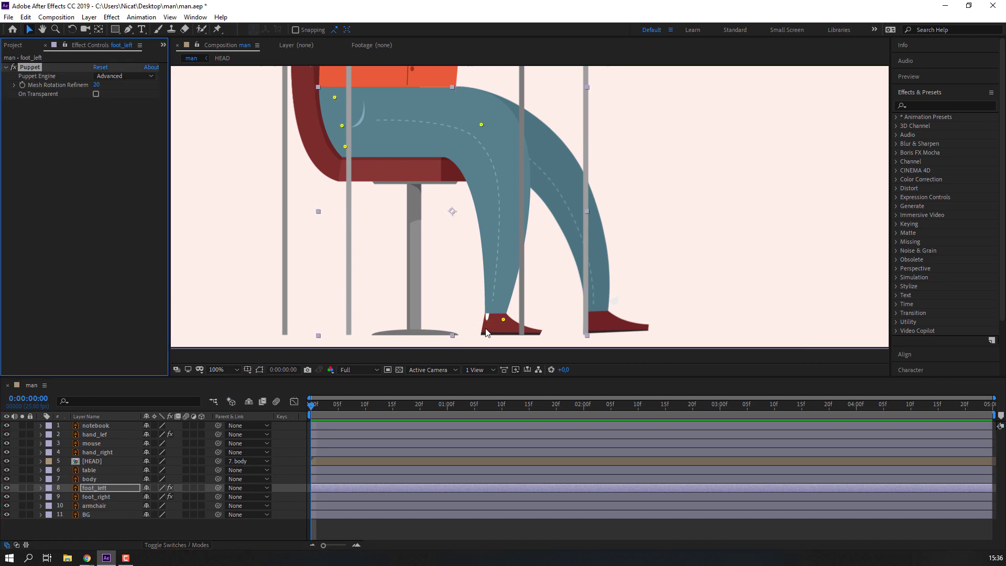
pyautogui.click(502, 323)
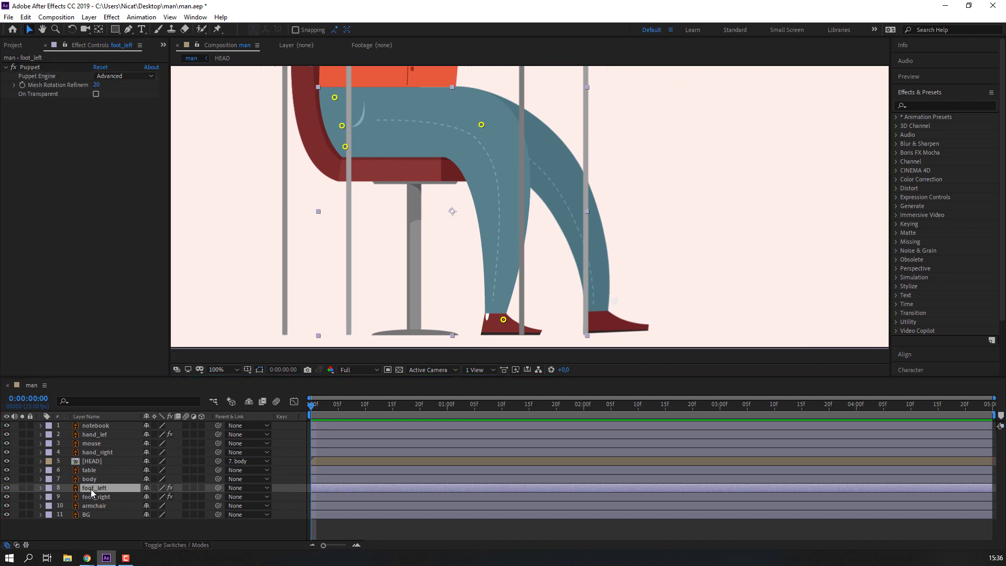
pyautogui.click(90, 489)
pyautogui.press('e')
pyautogui.click(58, 497)
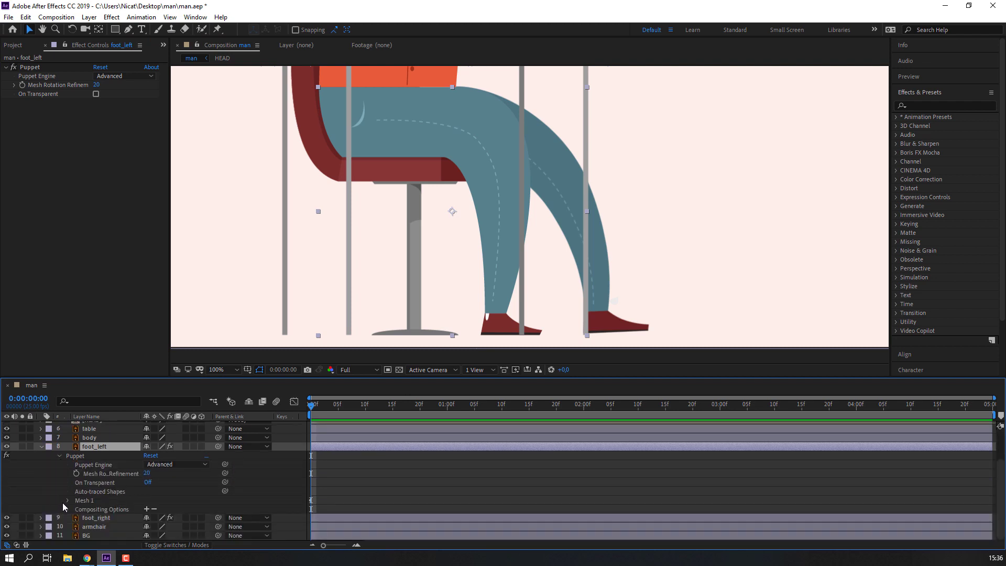
# Step: Expand Mesh 1 > Deform to expose Puppet Pin 5's Position on the foot
pyautogui.click(67, 501)
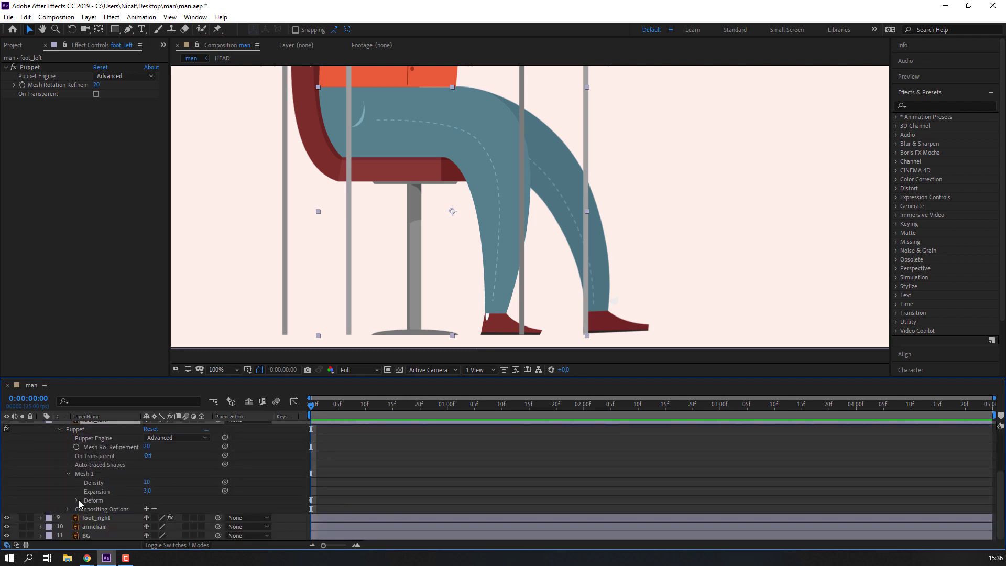
pyautogui.click(77, 501)
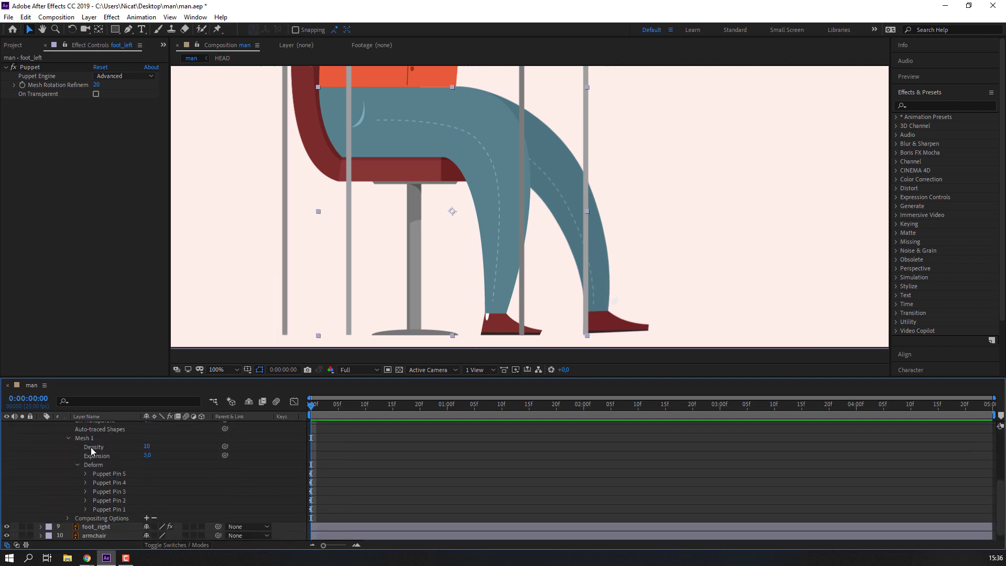
pyautogui.click(30, 67)
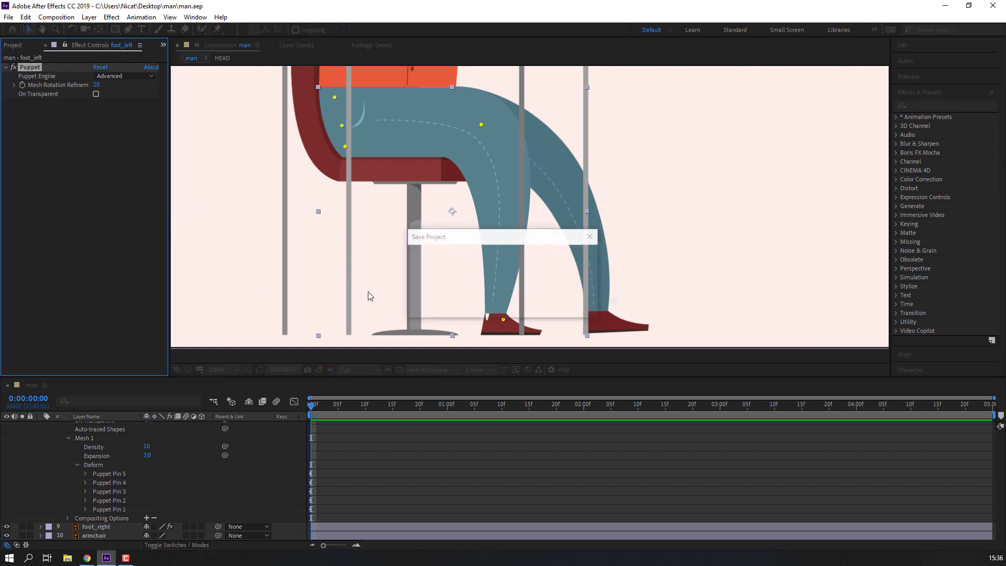
pyautogui.click(504, 321)
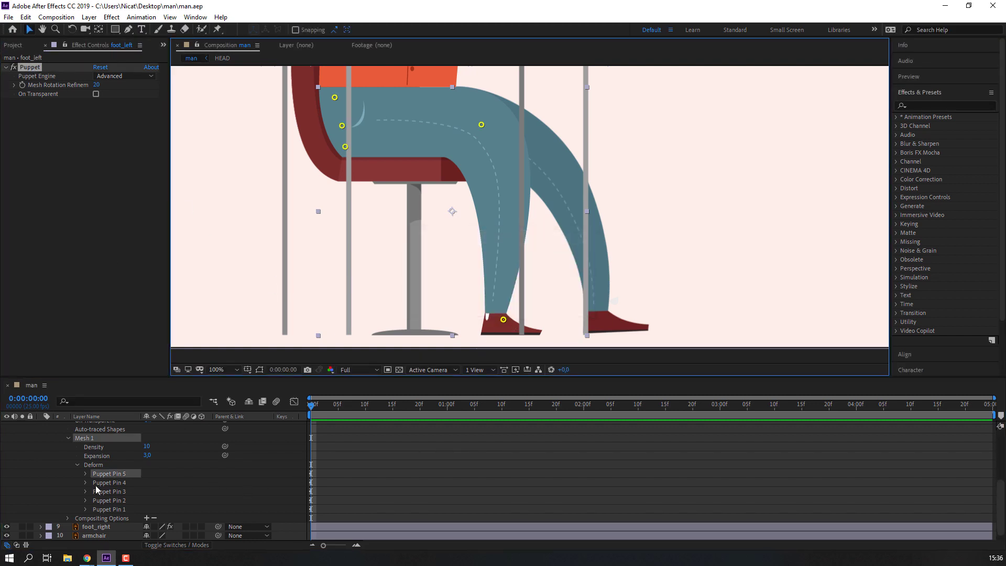
pyautogui.click(86, 475)
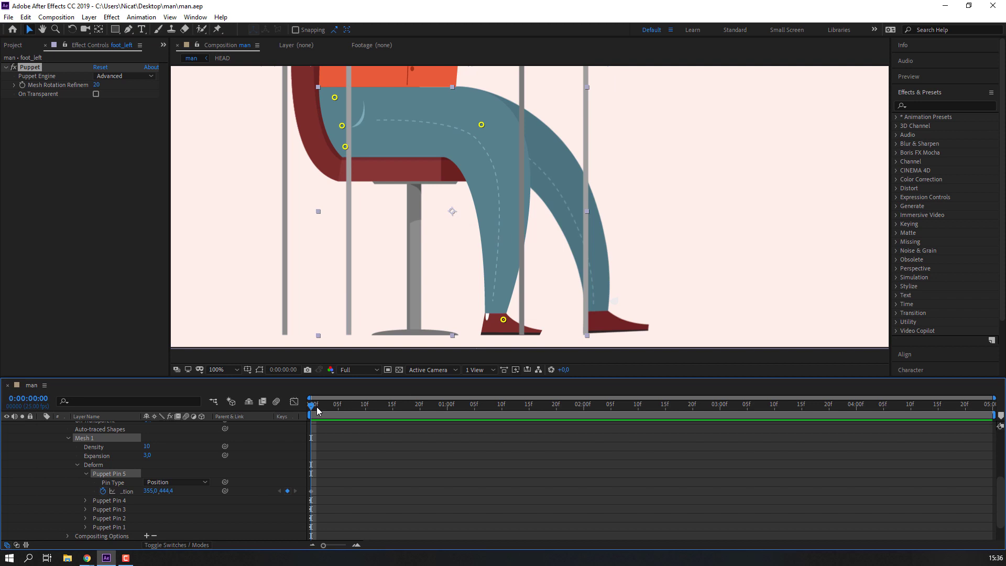
pyautogui.click(332, 482)
# Step: At frame 10, drag the foot pin left to tilt the foot, then preview the motion
pyautogui.hotkey('shift', 'pagedown')
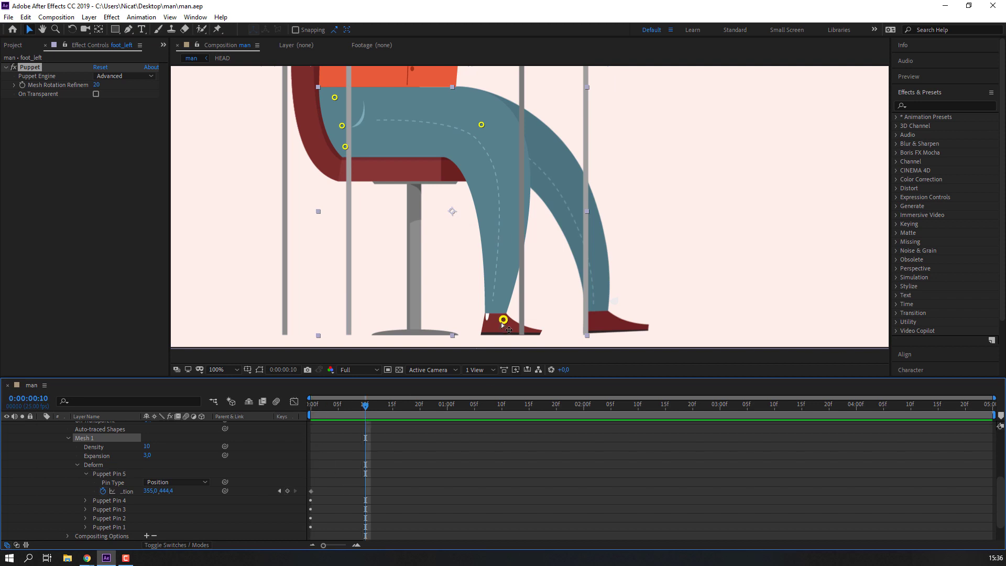
pyautogui.moveTo(502, 324); pyautogui.dragTo(481, 317)
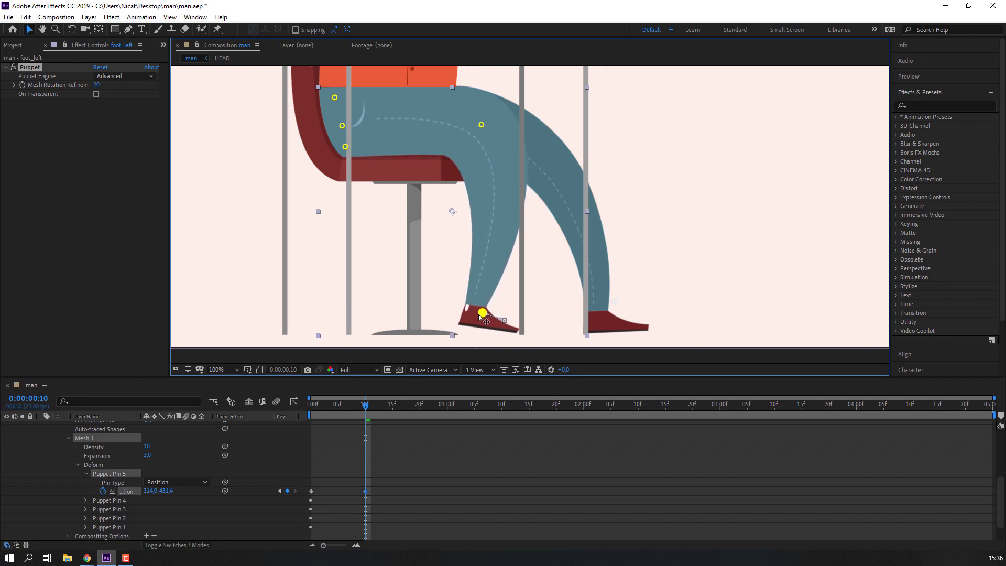
pyautogui.press('space')
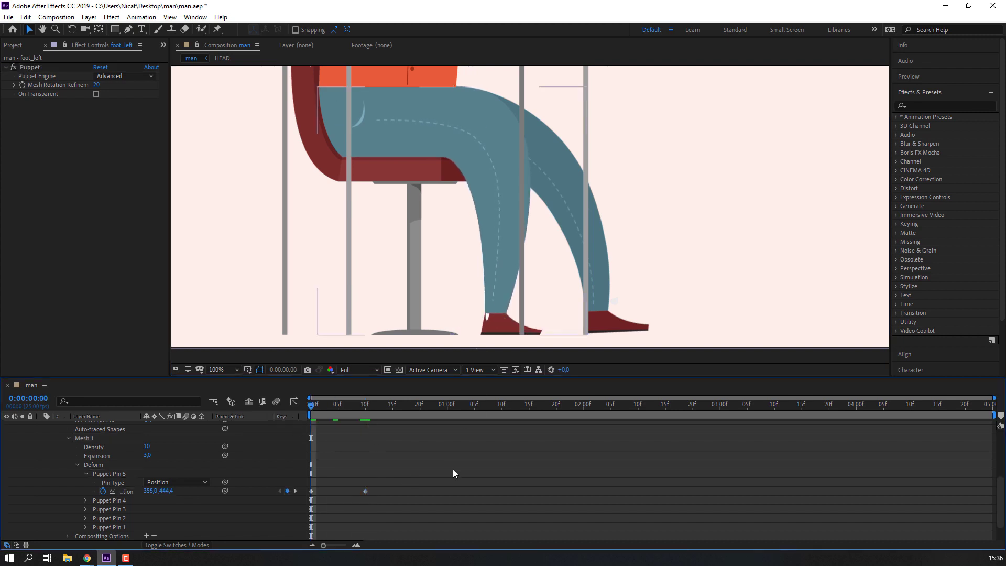
pyautogui.moveTo(342, 404); pyautogui.dragTo(365, 410)
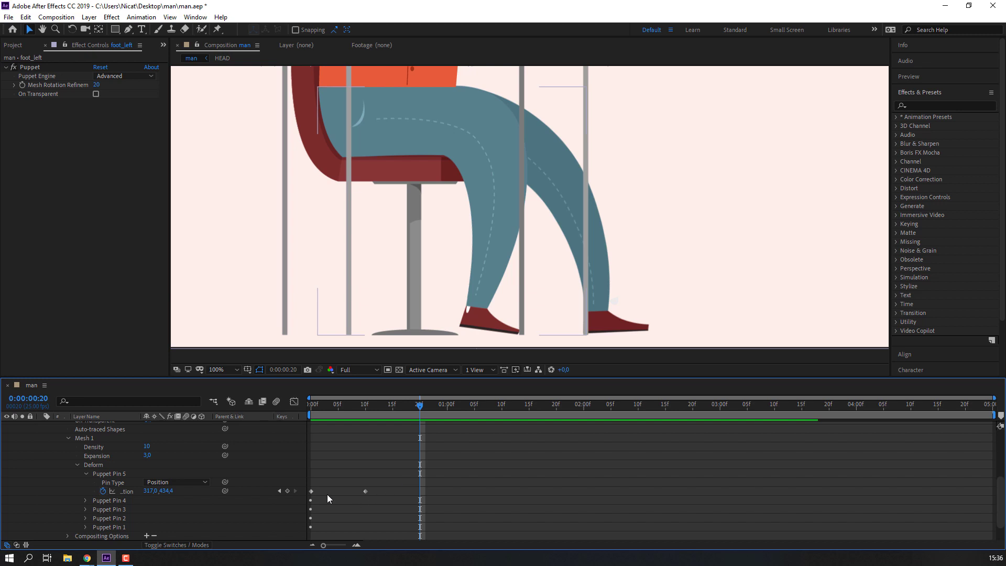
pyautogui.scroll(-2, 367, 505)
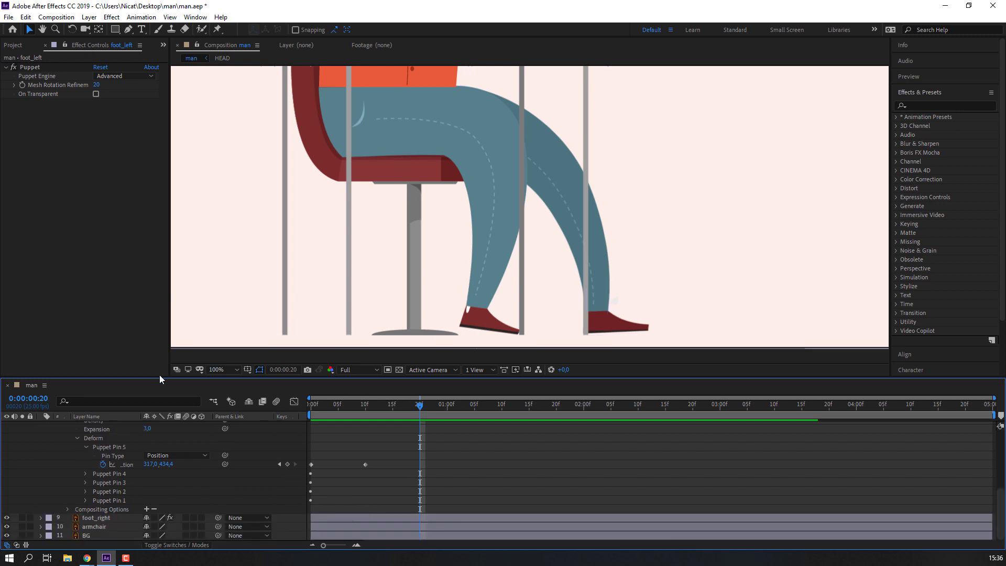
pyautogui.click(43, 67)
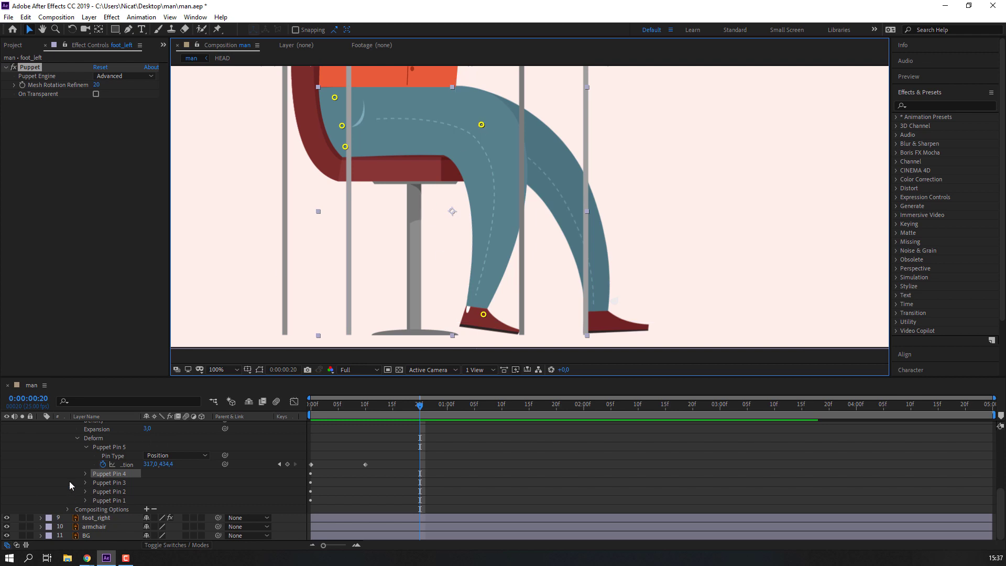
# Step: Move Puppet Pin 4's keyframe earlier, add a Pin 5 keyframe, and retime both keys around 1:01
pyautogui.click(86, 473)
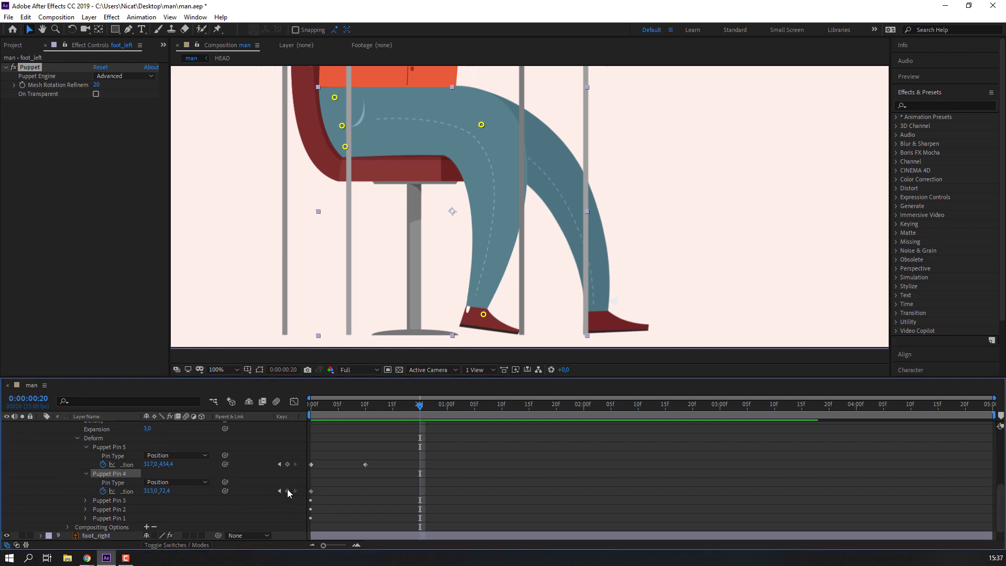
pyautogui.moveTo(420, 495)
pyautogui.mouseDown()
pyautogui.moveTo(399, 494)
pyautogui.moveTo(404, 464)
pyautogui.mouseUp()
pyautogui.click(287, 464)
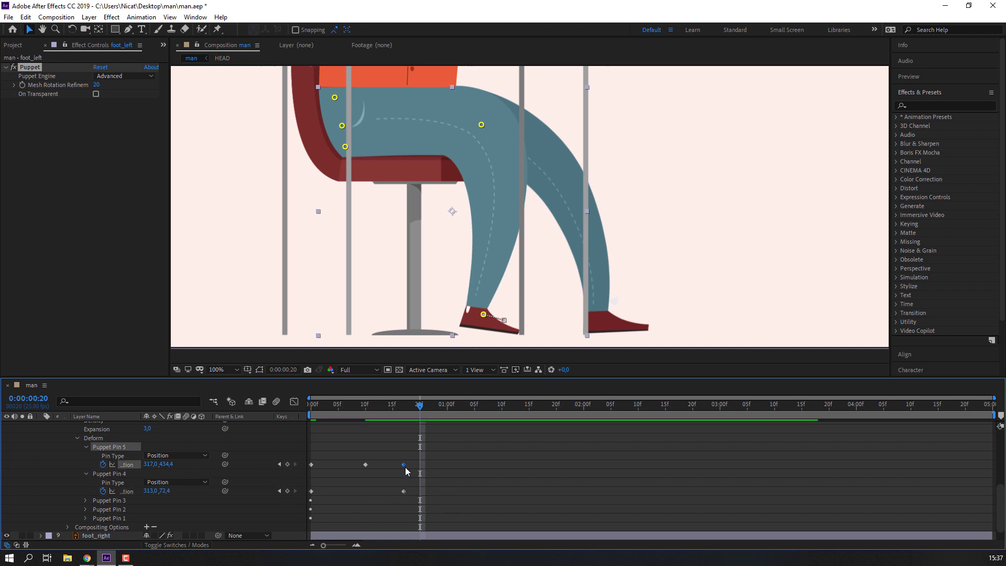
pyautogui.click(452, 408)
pyautogui.moveTo(468, 459)
pyautogui.mouseDown()
pyautogui.moveTo(404, 495)
pyautogui.moveTo(425, 491)
pyautogui.mouseUp()
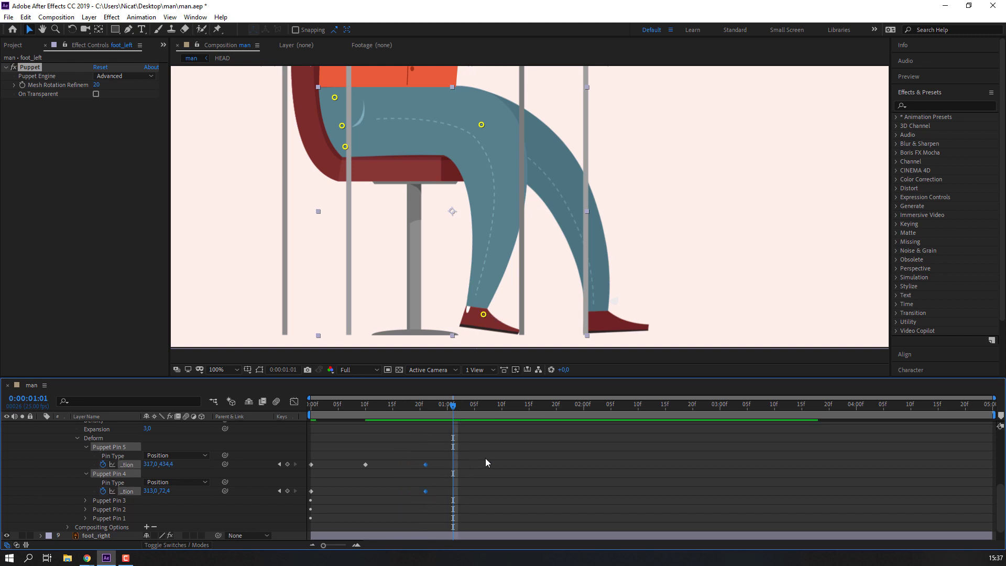
pyautogui.click(477, 439)
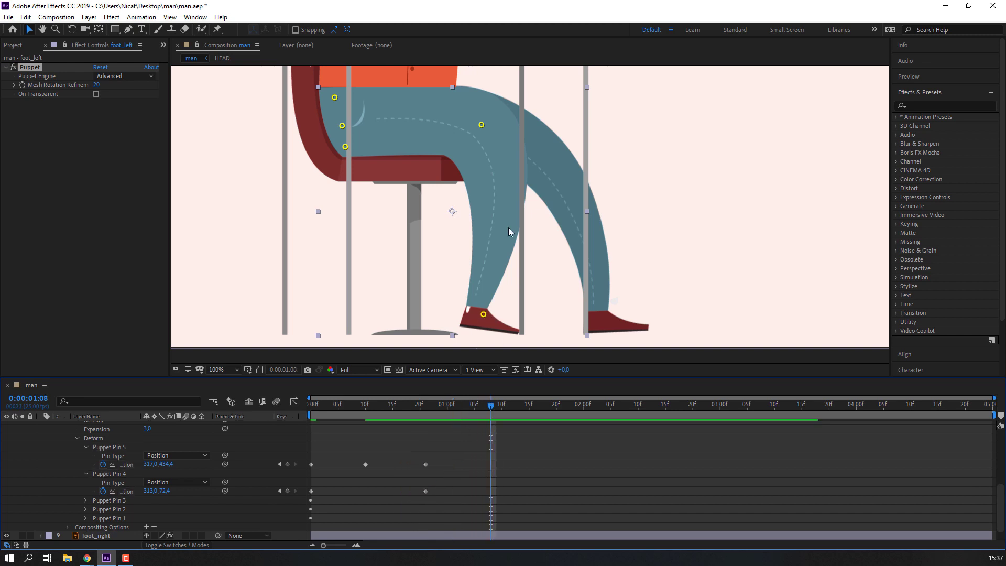
# Step: Slide the foot pin forward and pull the knee pin back around 1:21, then preview the leg swing
pyautogui.moveTo(480, 131); pyautogui.dragTo(474, 131)
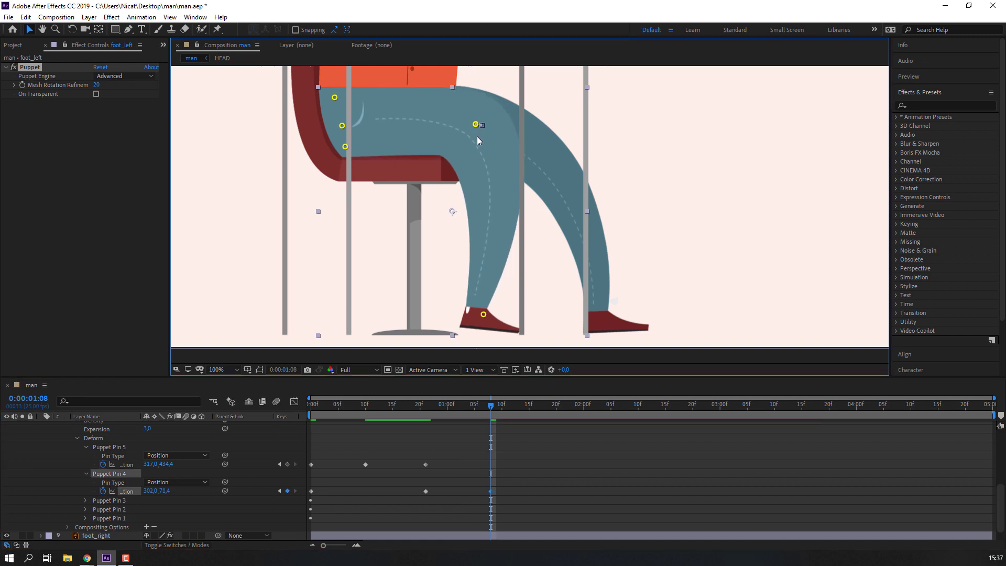
pyautogui.hotkey('ctrl', 'z')
pyautogui.moveTo(483, 313); pyautogui.dragTo(508, 320)
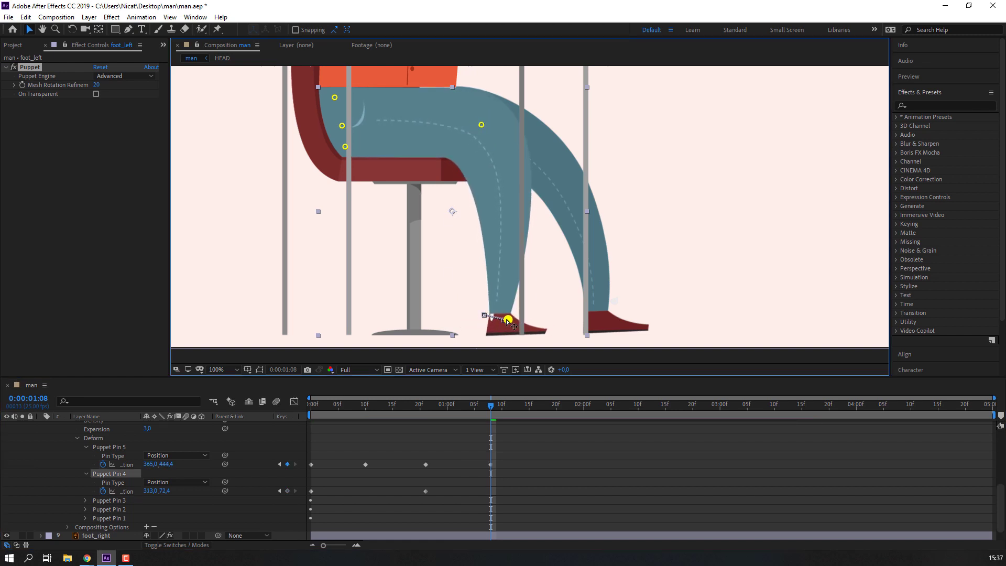
pyautogui.moveTo(482, 126); pyautogui.dragTo(466, 120)
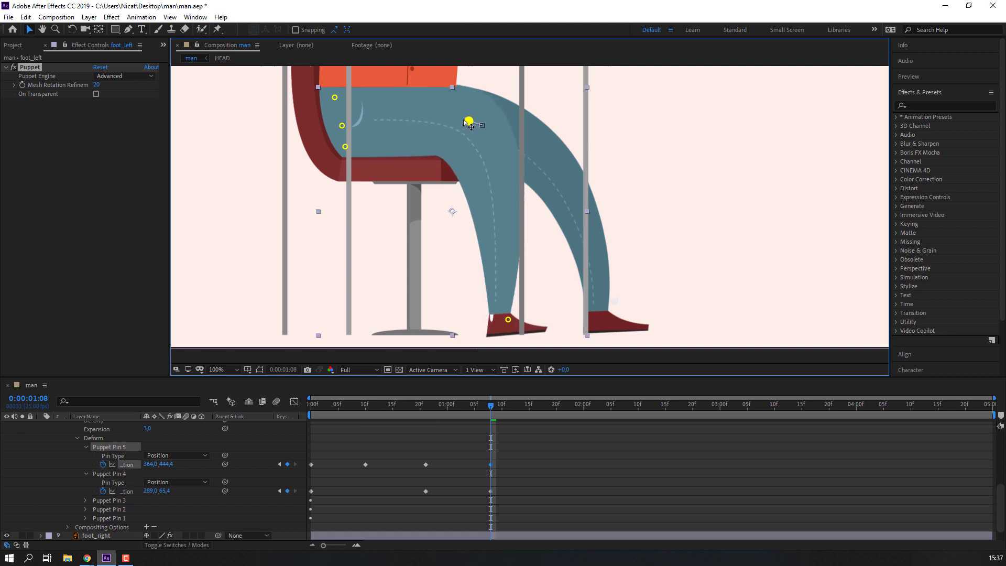
pyautogui.moveTo(490, 404); pyautogui.dragTo(483, 406)
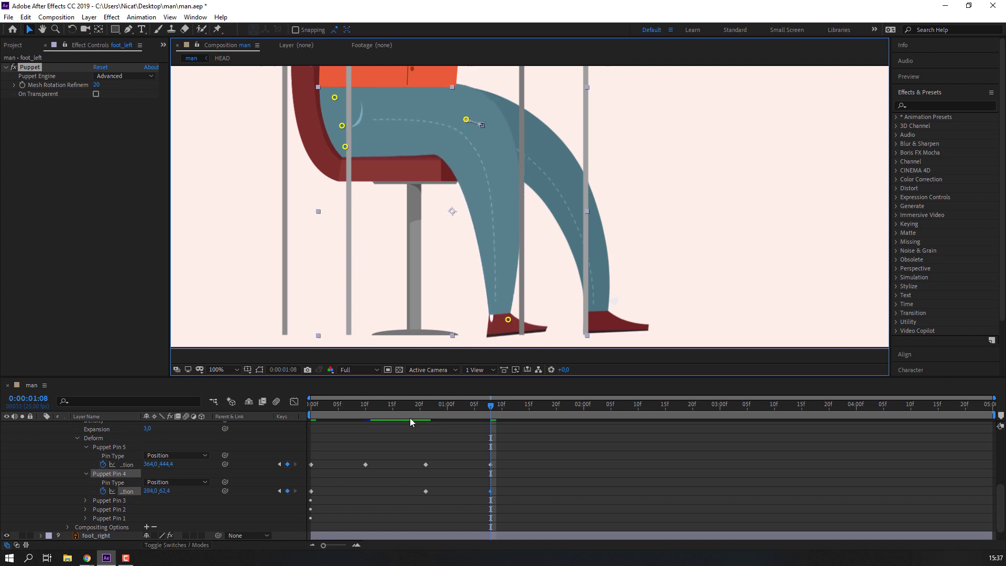
pyautogui.press('space')
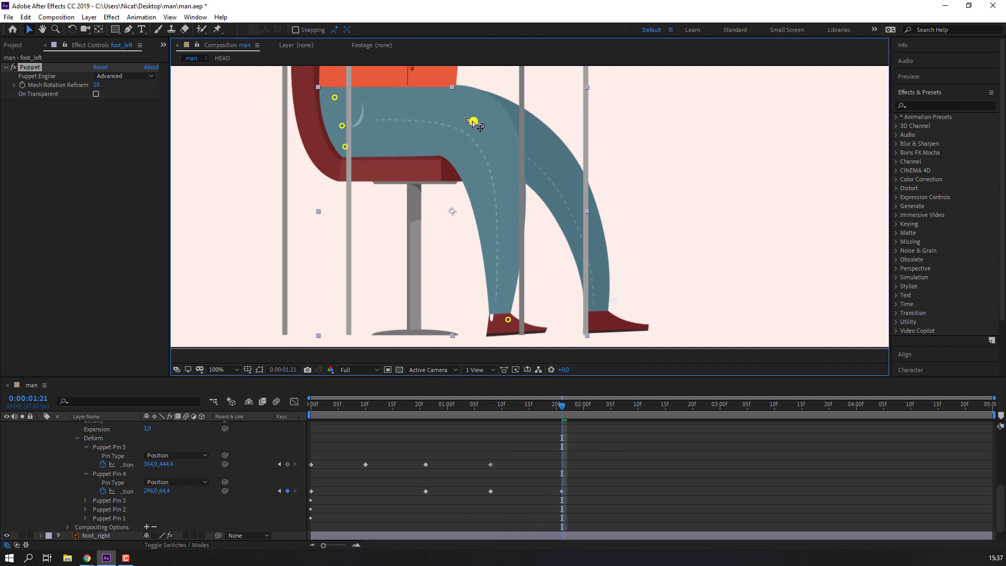
pyautogui.moveTo(465, 119); pyautogui.dragTo(475, 122)
pyautogui.press(',')
pyautogui.press(',')
pyautogui.press(',')
# Step: Preview the leg motion and select the pin keyframes at 1:08 and 1:21
pyautogui.press('space')
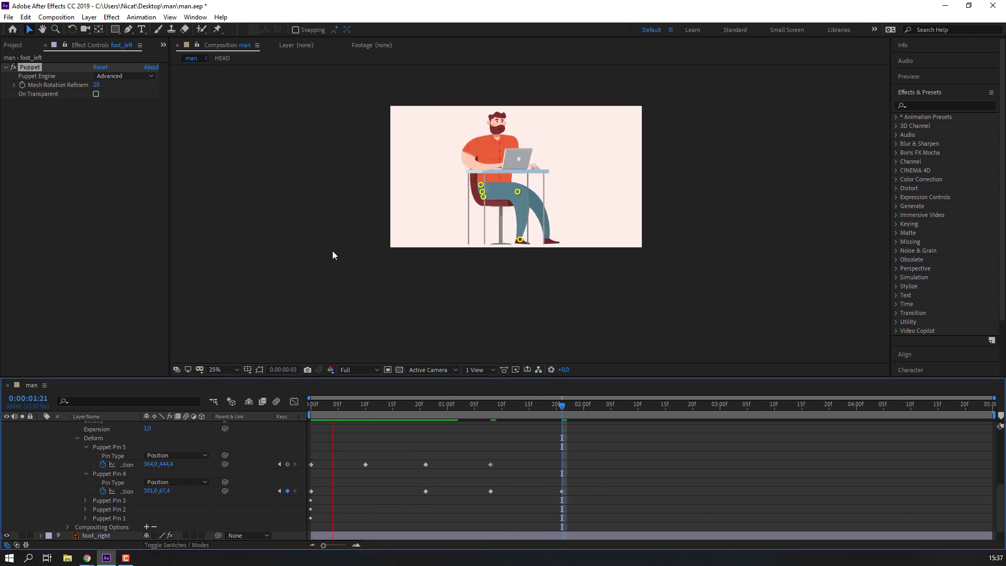
pyautogui.click(332, 255)
pyautogui.press('space')
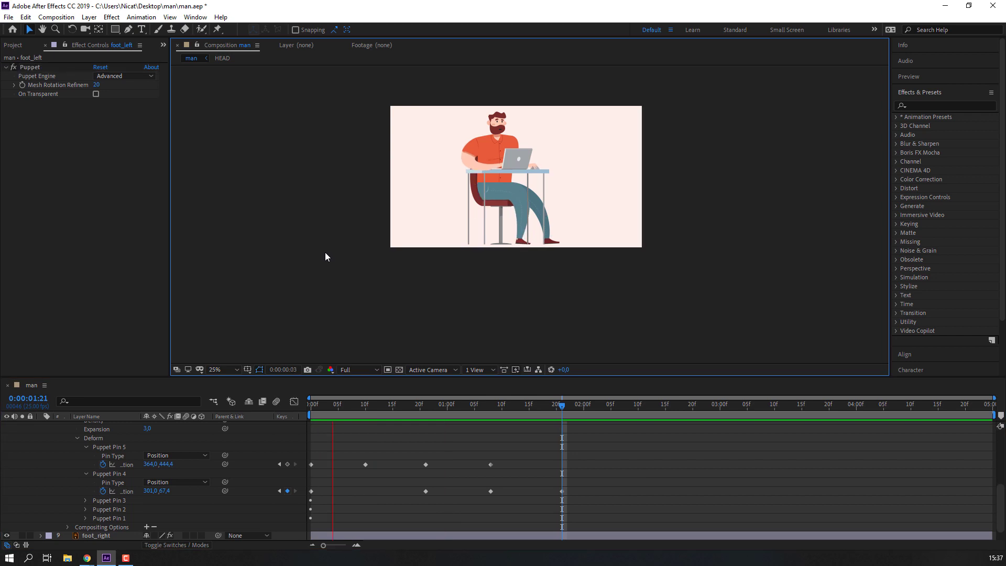
pyautogui.press('space')
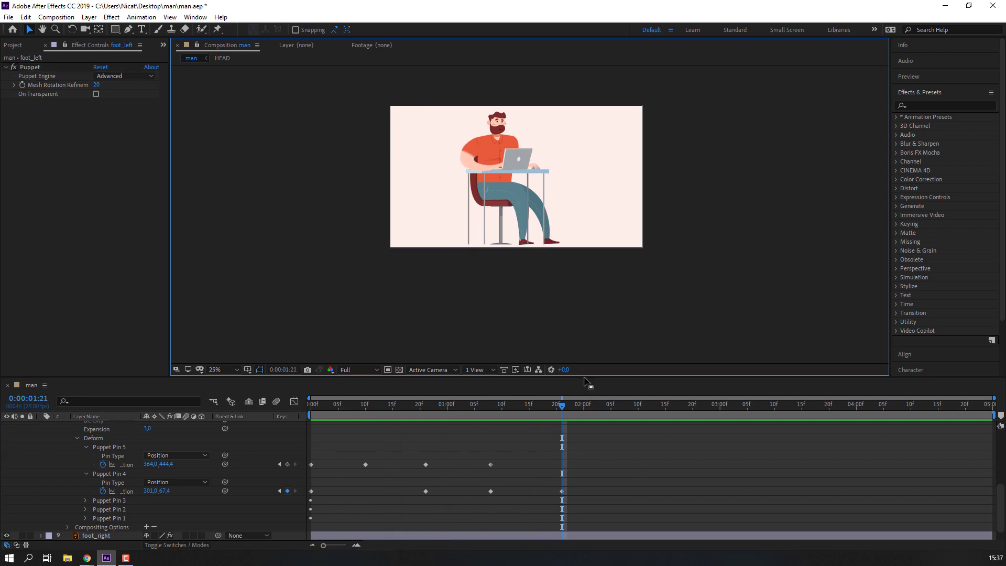
pyautogui.moveTo(622, 458); pyautogui.dragTo(463, 498)
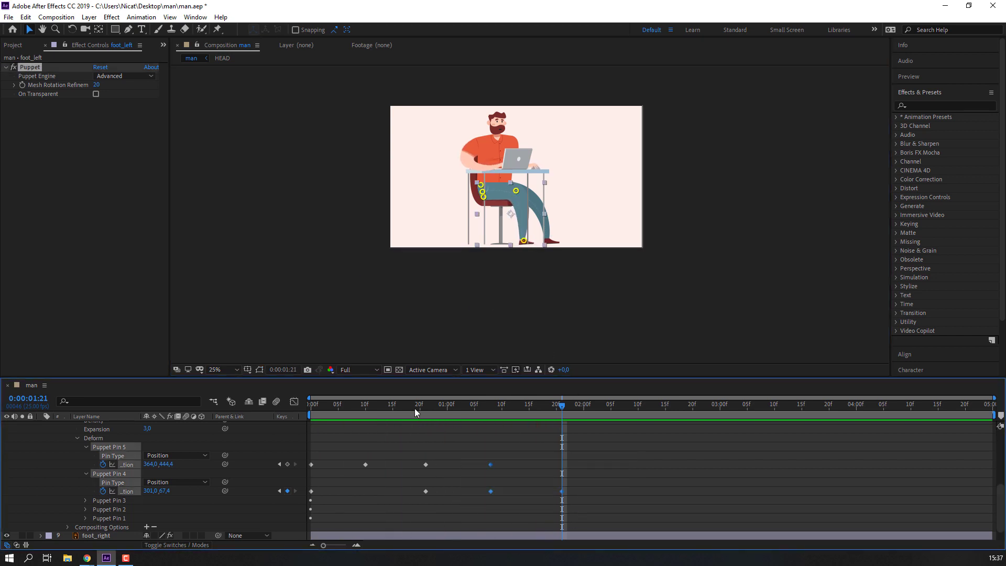
pyautogui.moveTo(415, 409)
pyautogui.mouseDown()
pyautogui.moveTo(365, 407)
pyautogui.moveTo(403, 408)
pyautogui.mouseUp()
# Step: Apply Easy Ease to the selected Puppet Pin 4 and 5 keyframes
pyautogui.moveTo(636, 451); pyautogui.dragTo(308, 488)
pyautogui.rightClick(363, 464)
pyautogui.moveTo(461, 456)
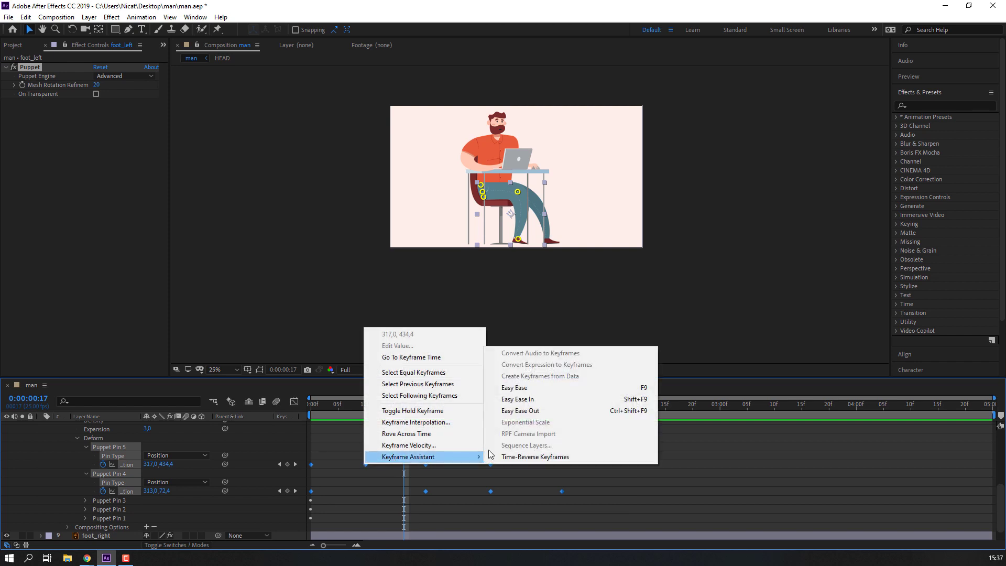
pyautogui.click(516, 388)
pyautogui.moveTo(634, 453)
pyautogui.mouseDown()
pyautogui.moveTo(424, 494)
pyautogui.moveTo(501, 491)
pyautogui.mouseUp()
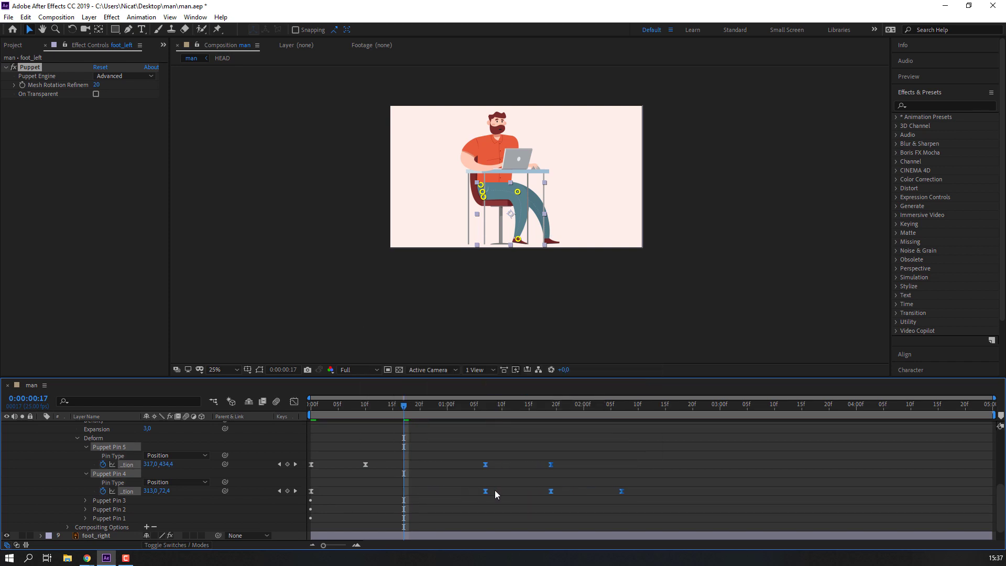
pyautogui.click(356, 457)
pyautogui.press('Home')
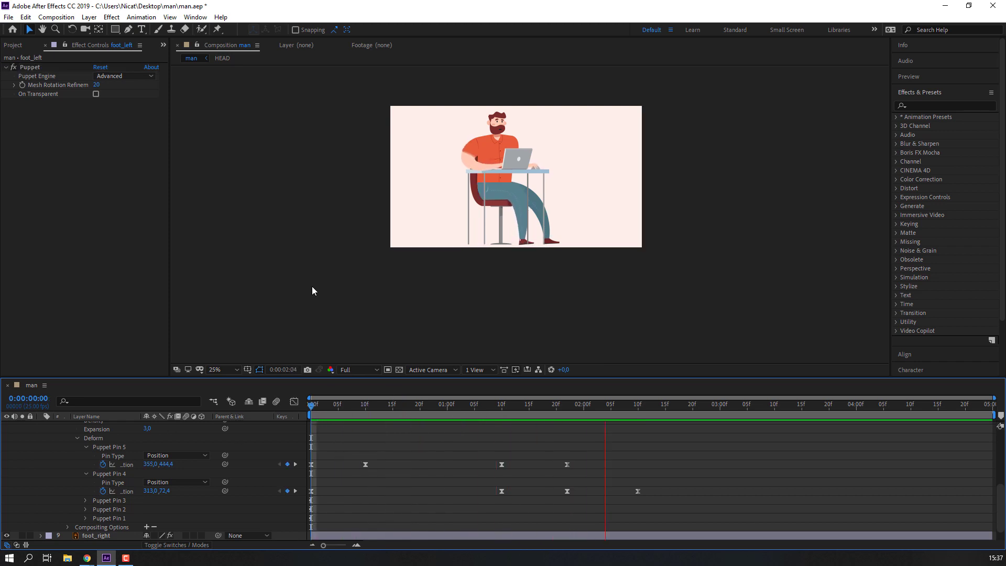
# Step: Add a Puppet Pin 5 key at 3:00 and paste Pin 5's tap keyframes there
pyautogui.press('space')
pyautogui.moveTo(702, 414); pyautogui.dragTo(720, 413)
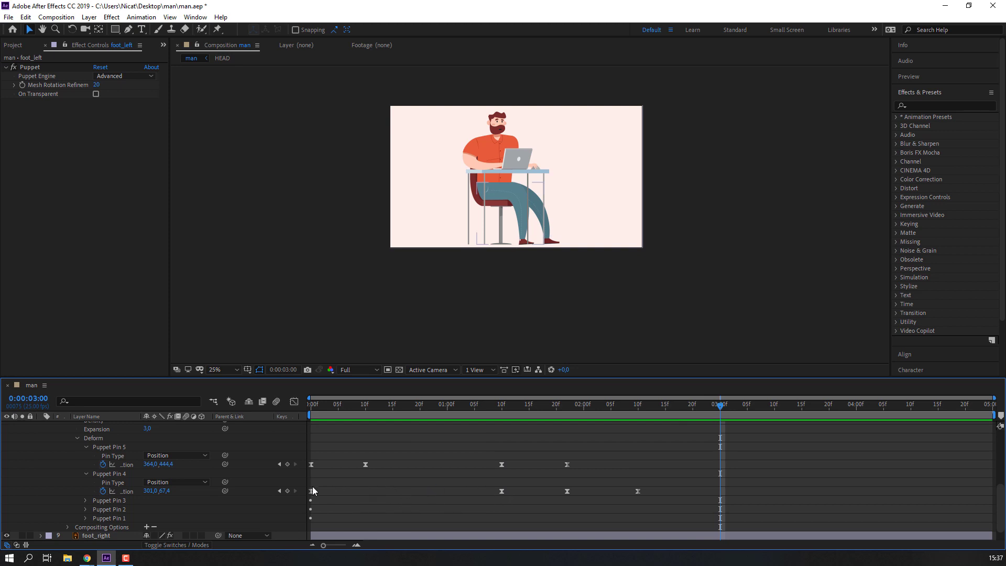
pyautogui.click(287, 464)
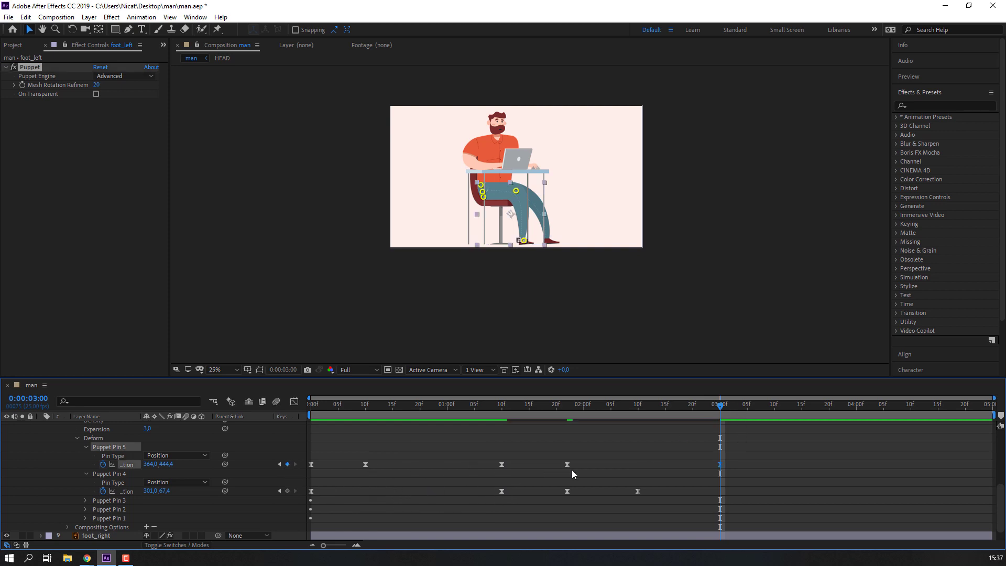
pyautogui.moveTo(571, 470); pyautogui.dragTo(308, 460)
pyautogui.hotkey('ctrl', 'v')
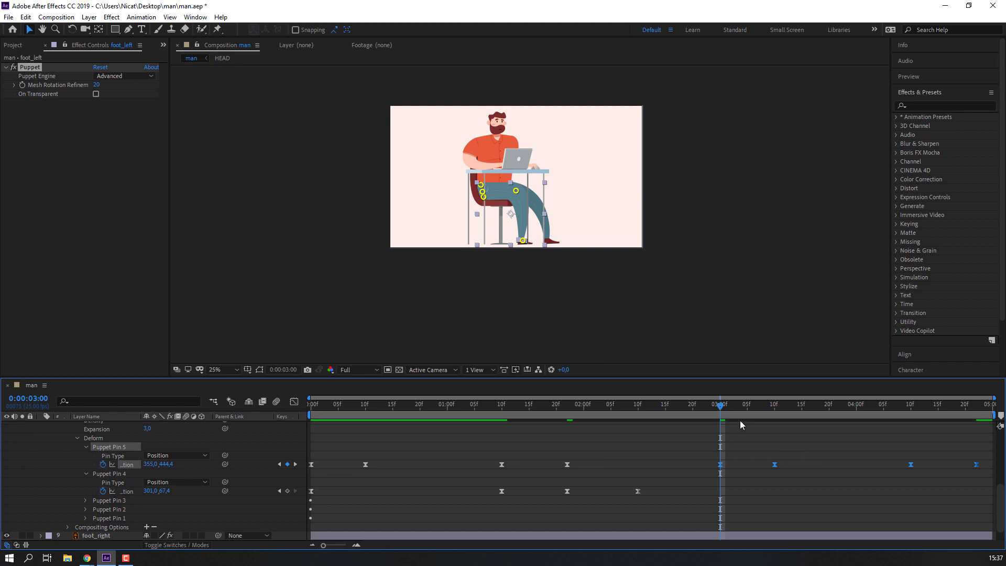
pyautogui.moveTo(732, 412); pyautogui.dragTo(976, 415)
pyautogui.click(865, 448)
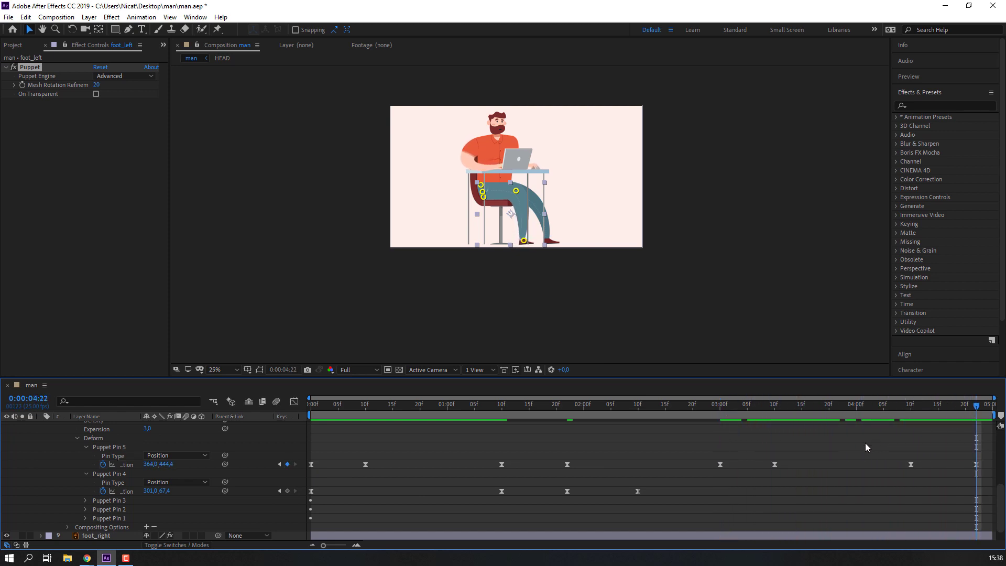
# Step: Add a Pin 4 key at 3:00, copy-paste Pin 4's tap keyframes there, and preview
pyautogui.moveTo(739, 416); pyautogui.dragTo(721, 414)
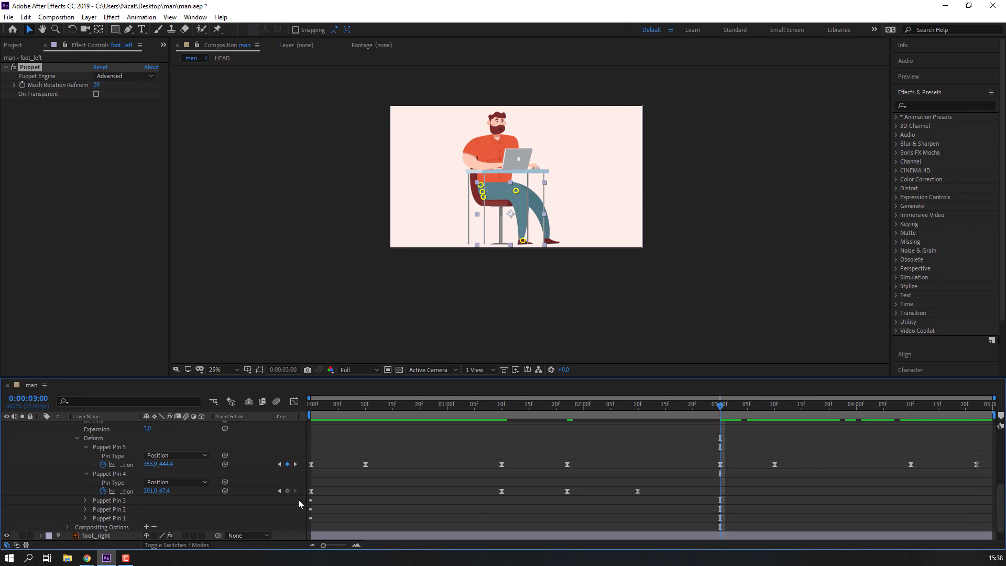
pyautogui.click(287, 491)
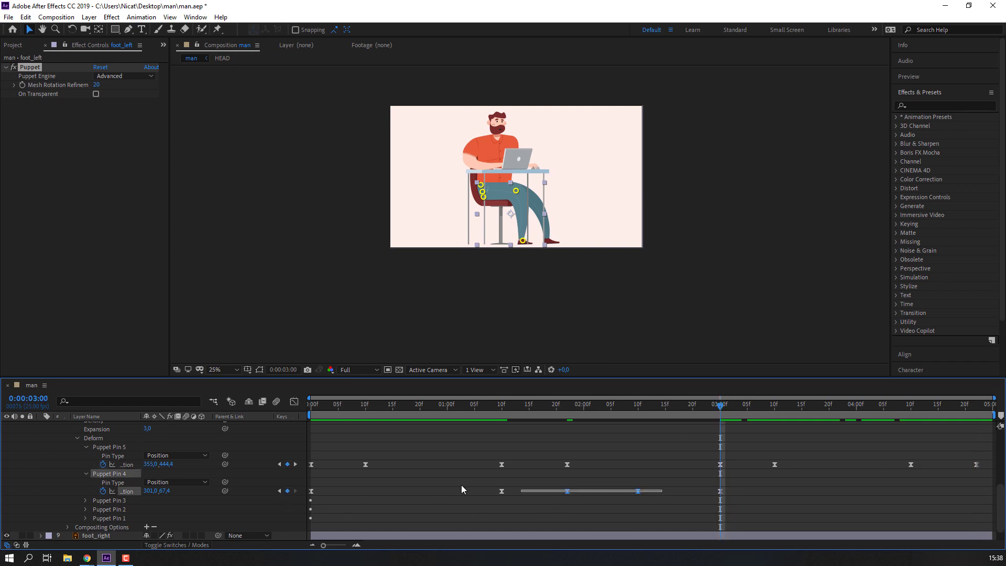
pyautogui.moveTo(462, 489); pyautogui.dragTo(309, 491)
pyautogui.hotkey('ctrl', 'c')
pyautogui.hotkey('ctrl', 'v')
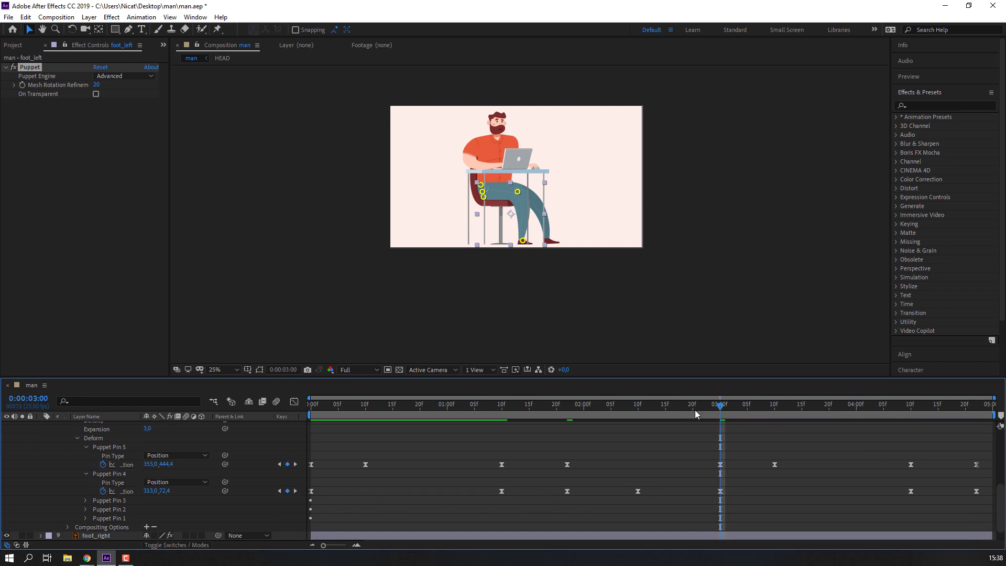
pyautogui.press('space')
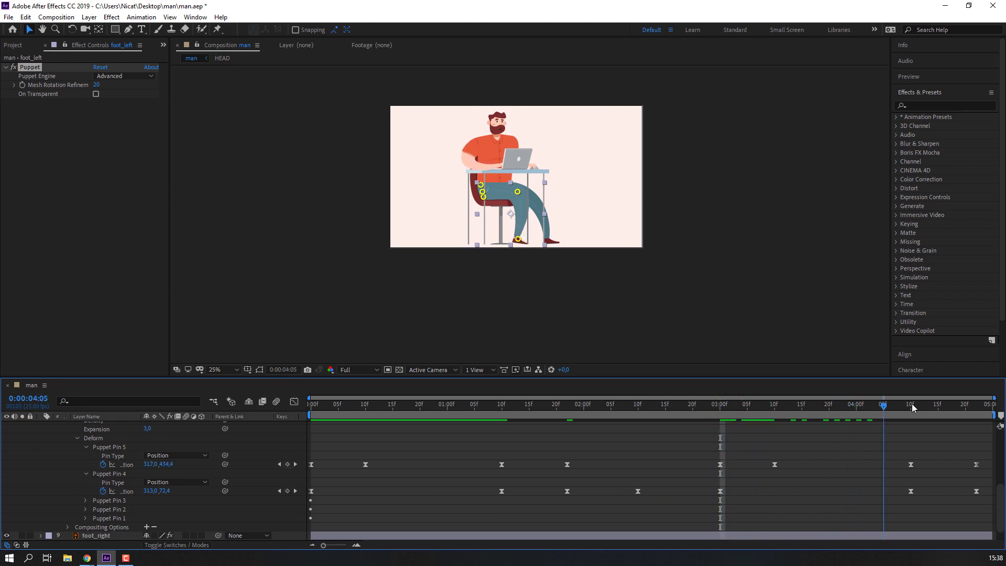
pyautogui.click(343, 428)
# Step: Collapse foot_left's puppet properties, fit the composition in the viewer, and play the animation
pyautogui.scroll(1, 51, 456)
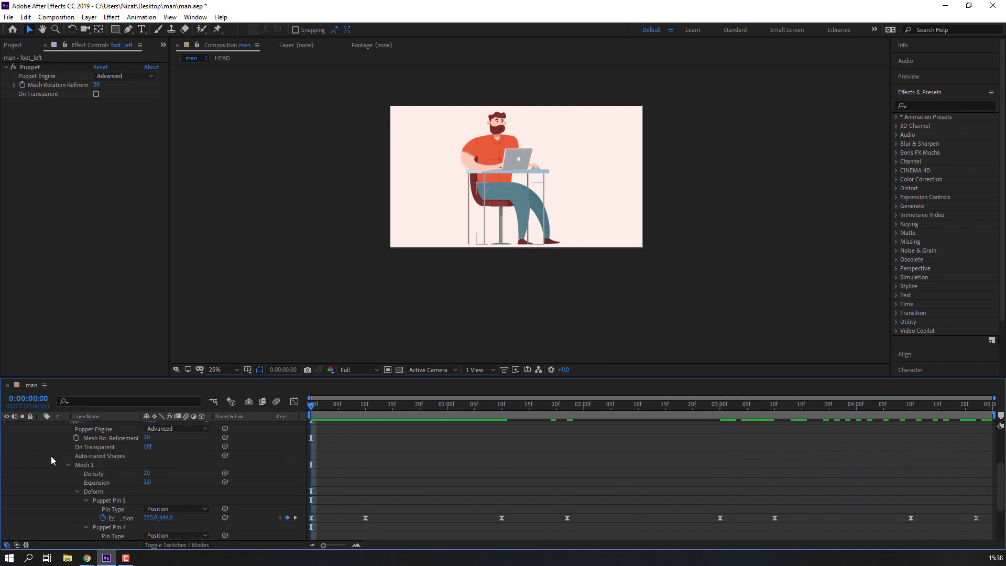
pyautogui.scroll(3, 34, 460)
pyautogui.click(41, 464)
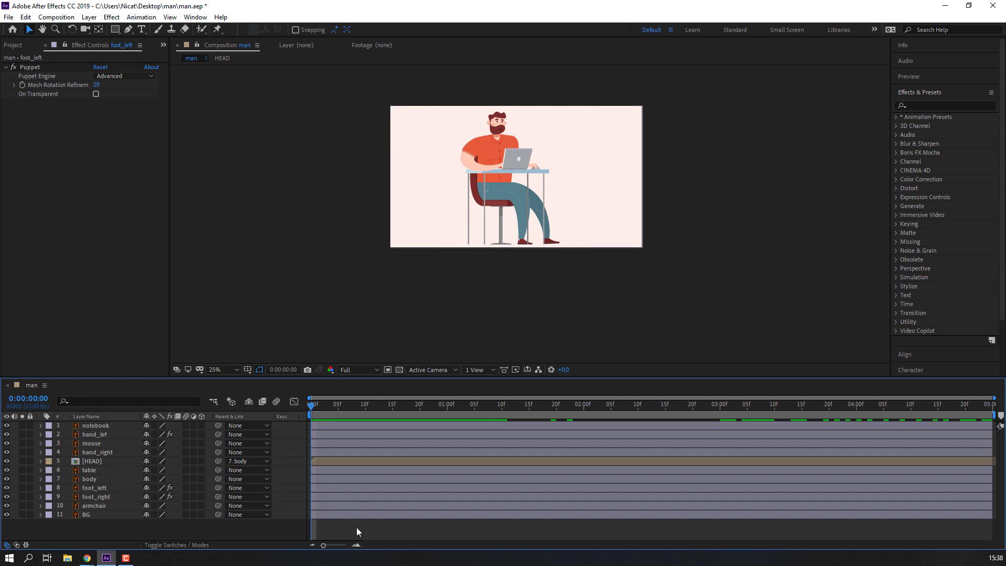
pyautogui.press('.')
pyautogui.press('.')
pyautogui.click(225, 370)
pyautogui.click(241, 199)
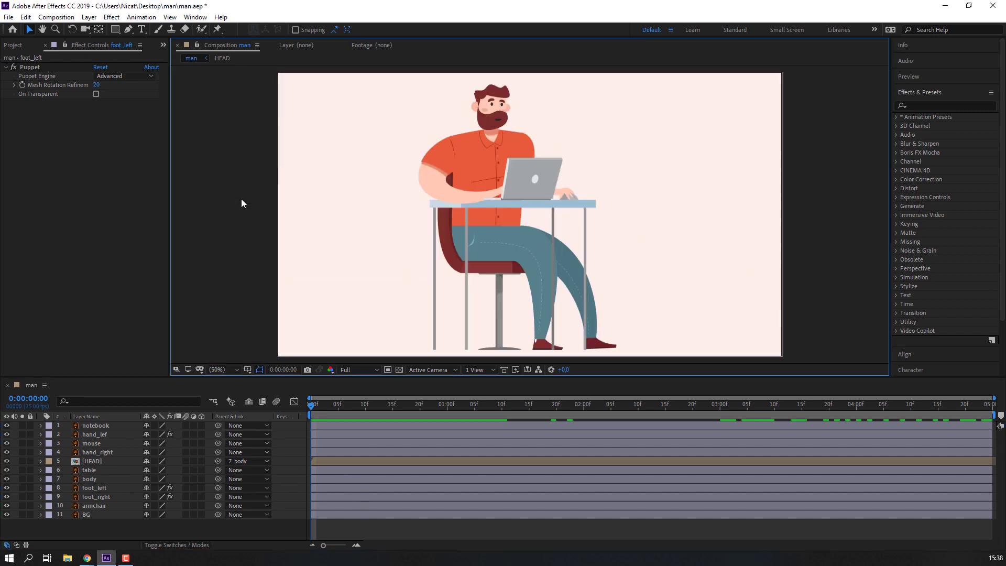
pyautogui.press('space')
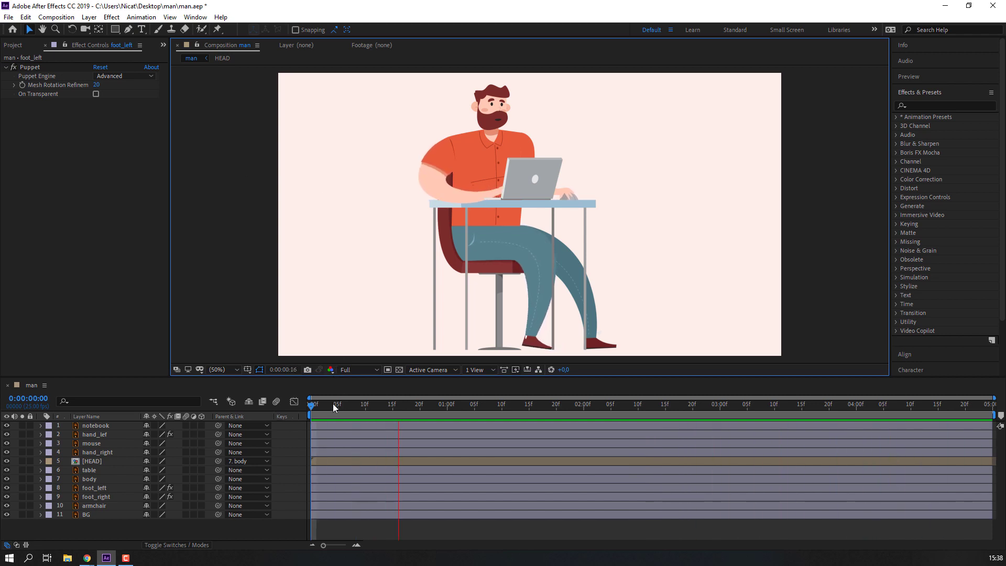
pyautogui.press('space')
# Step: Select foot_right's Puppet effect to display its pins and test-pull the right shoe pin
pyautogui.click(601, 321)
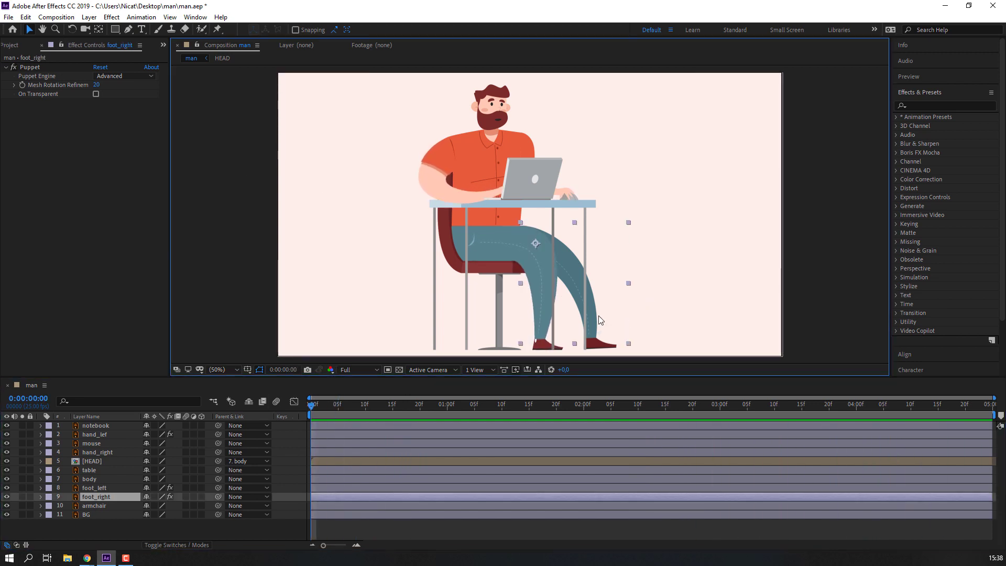
pyautogui.click(43, 75)
pyautogui.click(31, 68)
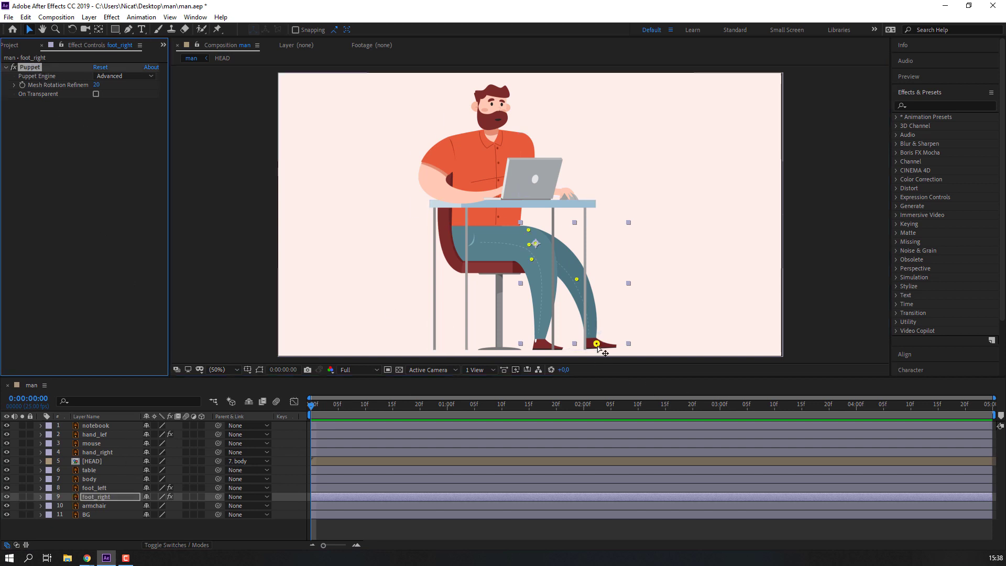
pyautogui.moveTo(600, 344); pyautogui.dragTo(590, 343)
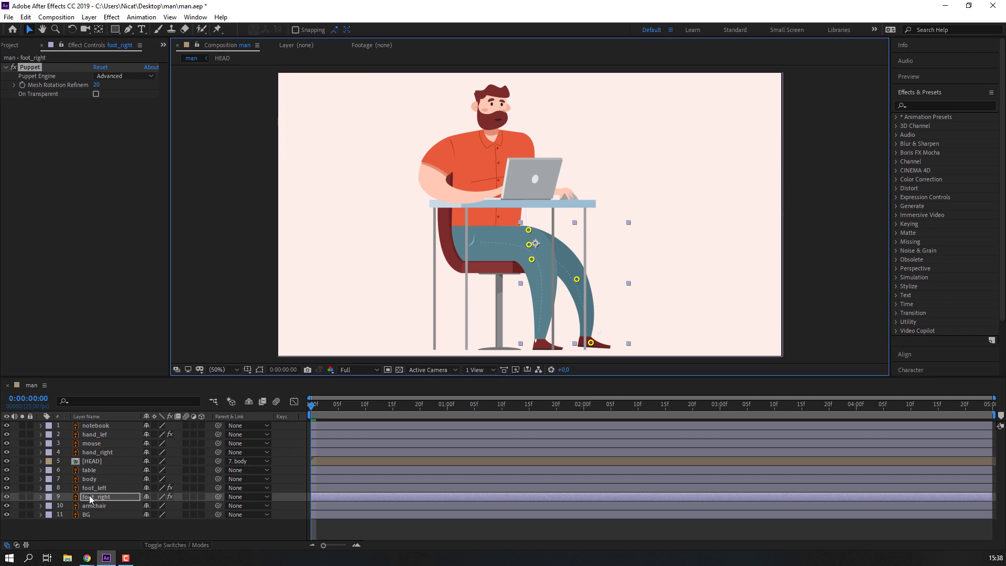
pyautogui.click(120, 508)
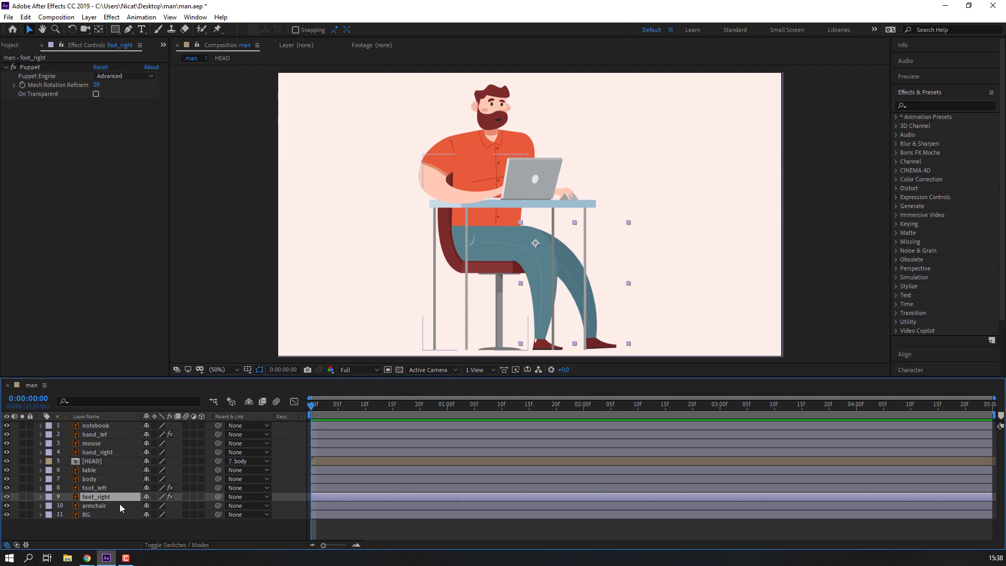
# Step: Review foot_left's keyframed pin properties with U, then select foot_right
pyautogui.click(95, 488)
pyautogui.press('u')
pyautogui.scroll(-5, 412, 493)
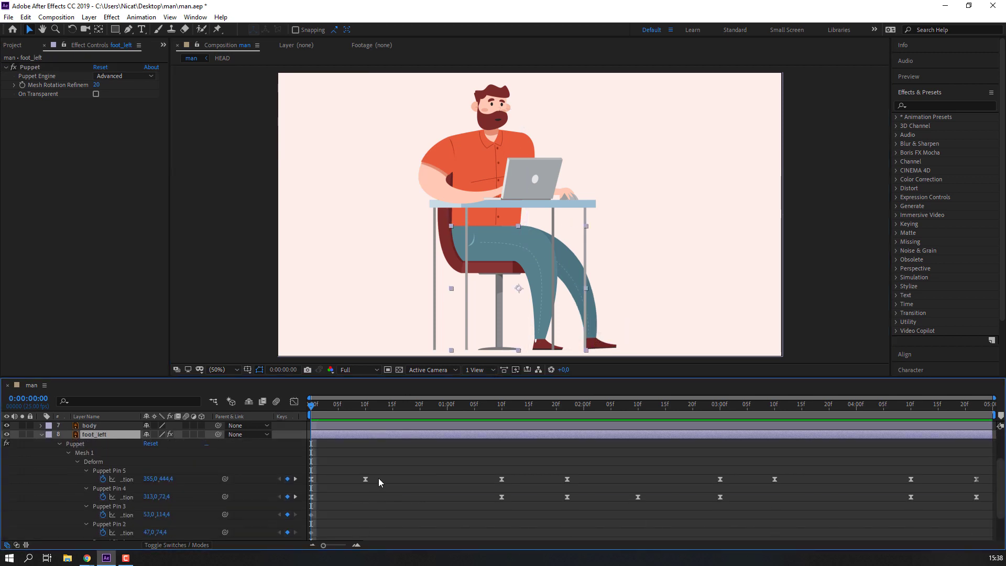
pyautogui.scroll(-2, 378, 477)
pyautogui.press('u')
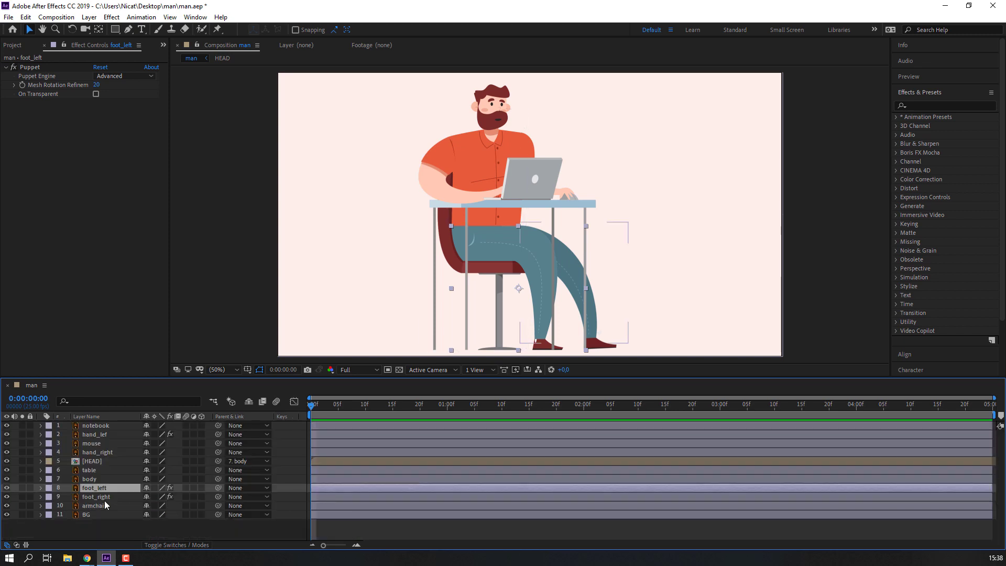
pyautogui.click(104, 497)
# Step: Expand foot_right's Puppet > Mesh 1 > Deform and select the right shoe's Pin 3
pyautogui.press('e')
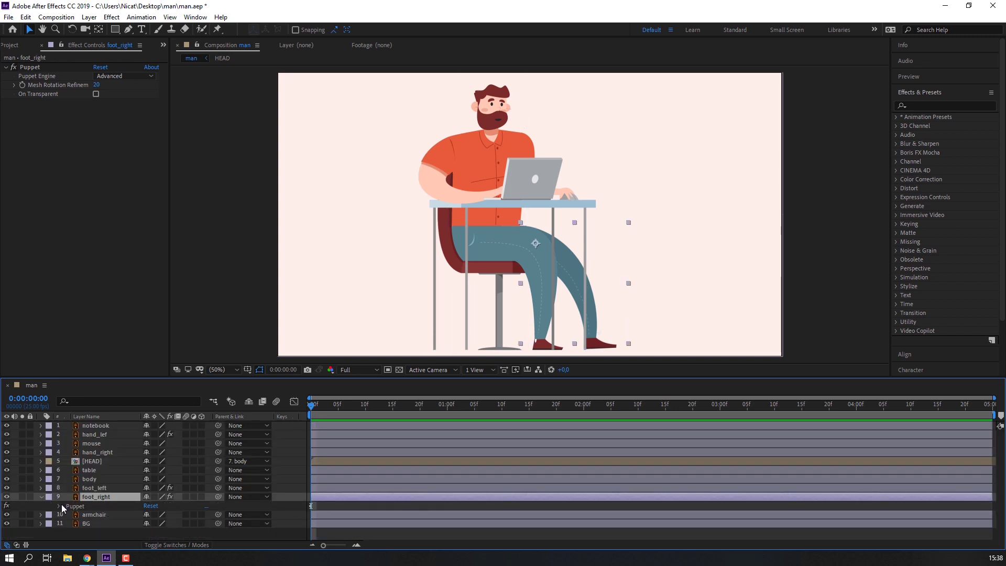
pyautogui.click(59, 506)
pyautogui.scroll(-2, 62, 506)
pyautogui.click(68, 508)
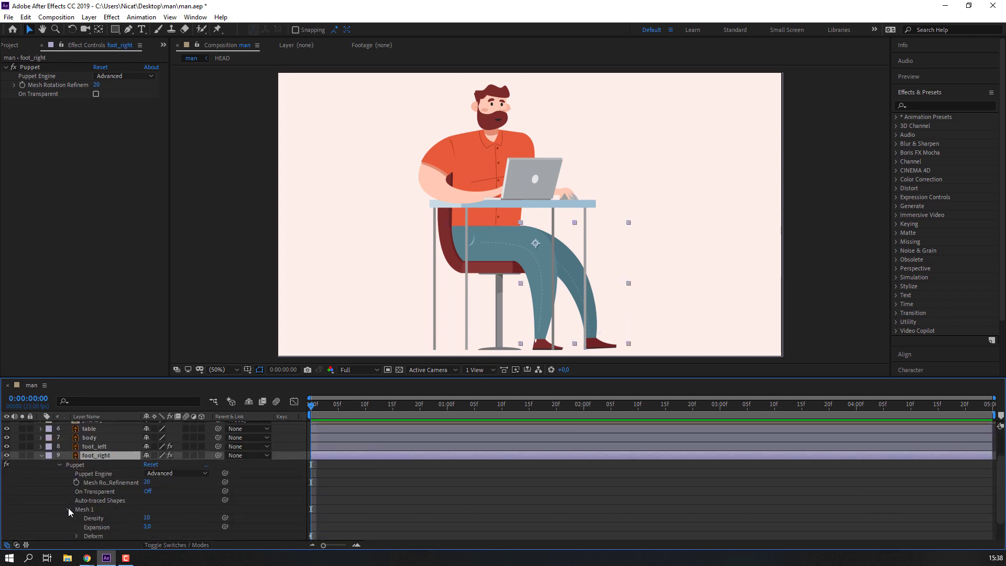
pyautogui.scroll(-1, 63, 513)
pyautogui.click(77, 509)
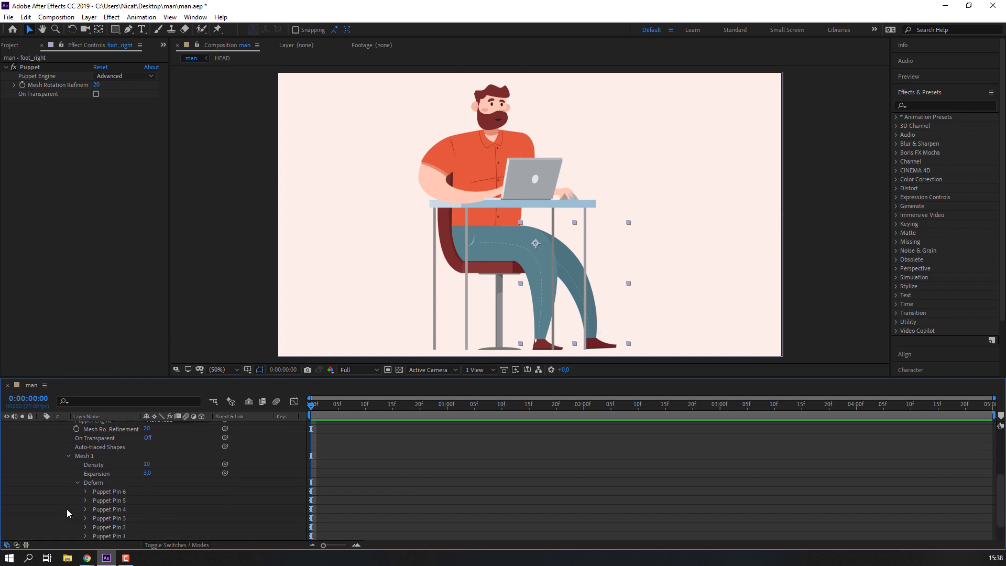
pyautogui.scroll(-2, 67, 508)
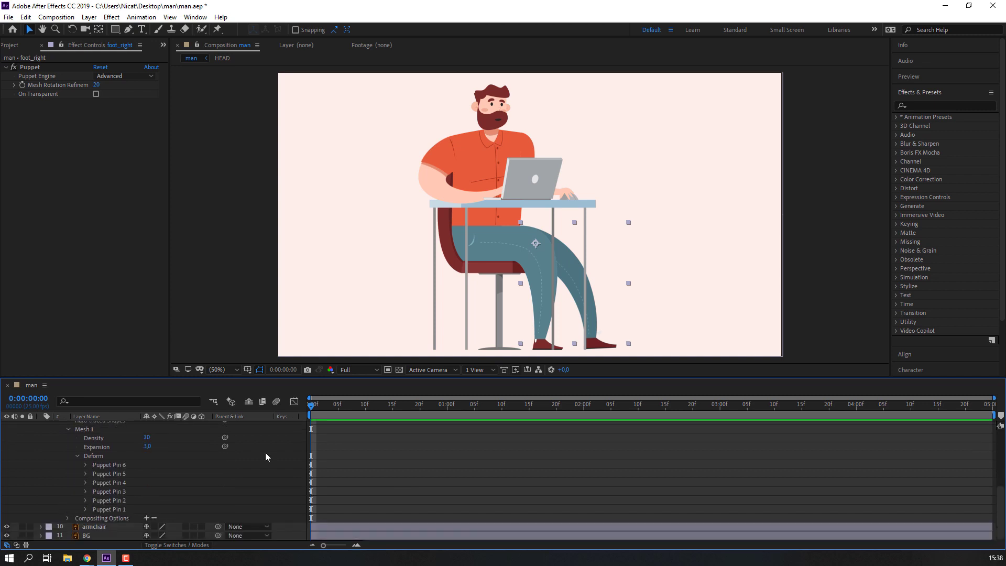
pyautogui.click(41, 70)
pyautogui.click(597, 344)
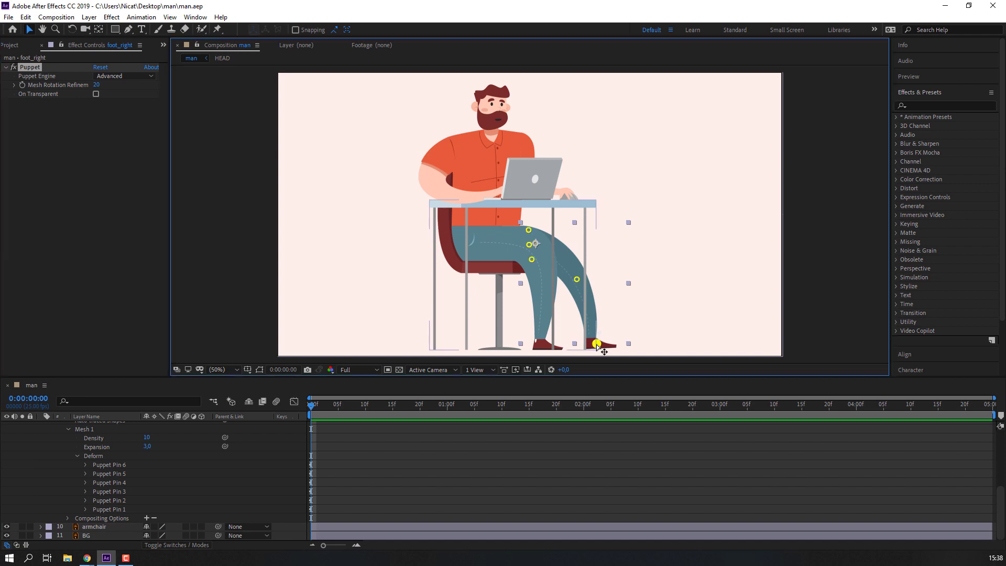
pyautogui.click(85, 490)
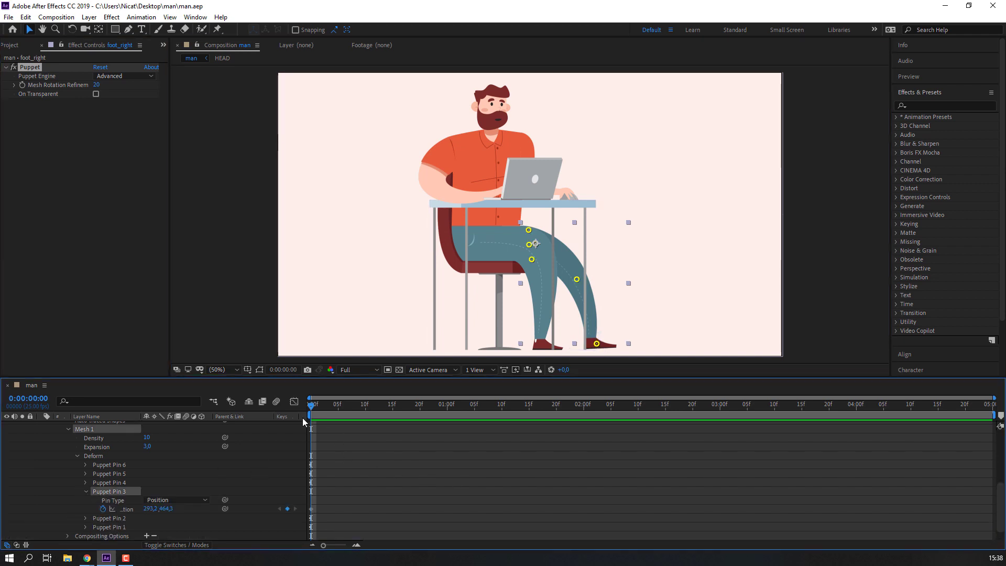
# Step: Move Pin 3's first keyframe to frame 7 and nudge the shoe pin left at frame 12
pyautogui.moveTo(314, 410); pyautogui.dragTo(349, 409)
pyautogui.moveTo(310, 508); pyautogui.dragTo(350, 509)
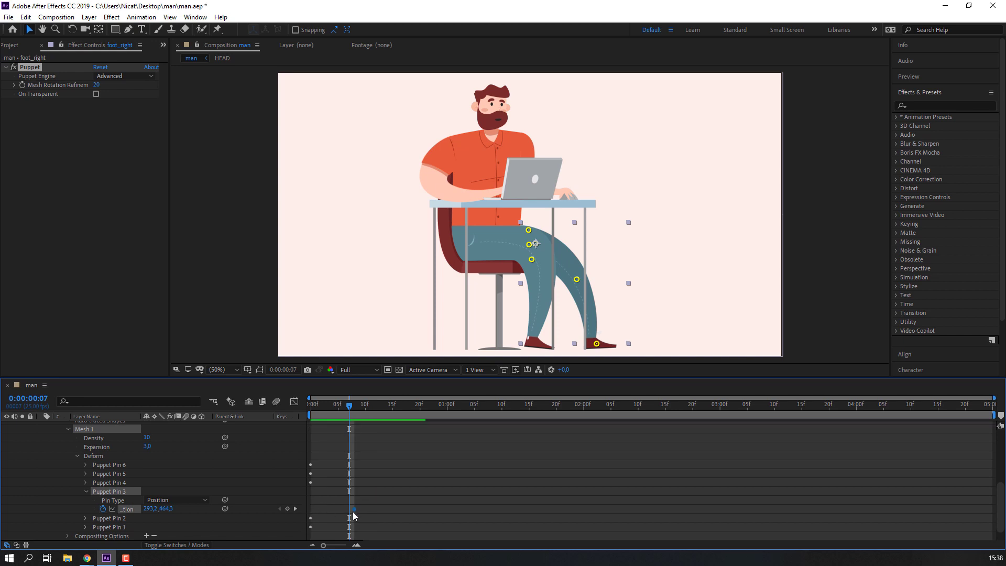
pyautogui.moveTo(353, 407); pyautogui.dragTo(376, 404)
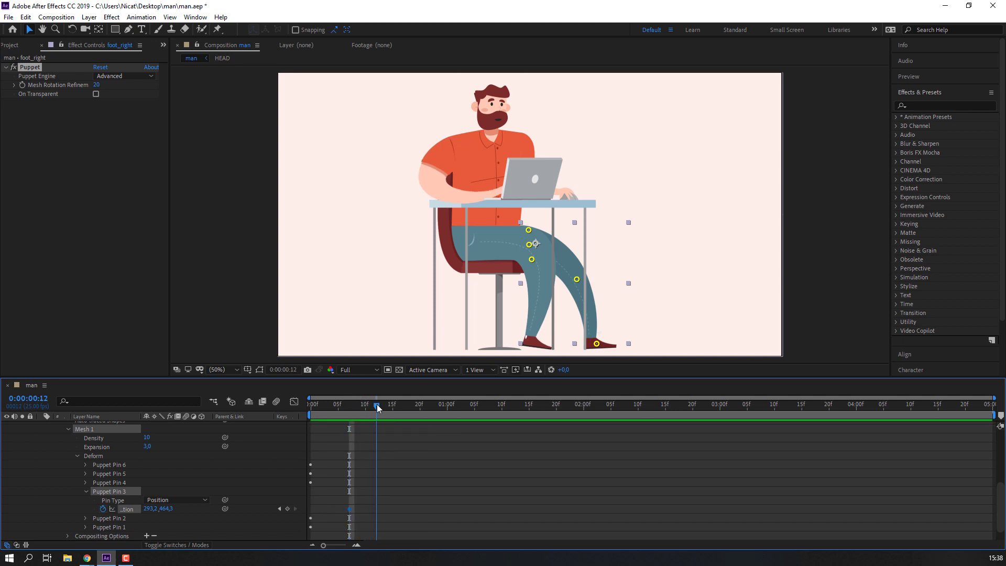
pyautogui.click(225, 522)
pyautogui.moveTo(596, 343); pyautogui.dragTo(592, 345)
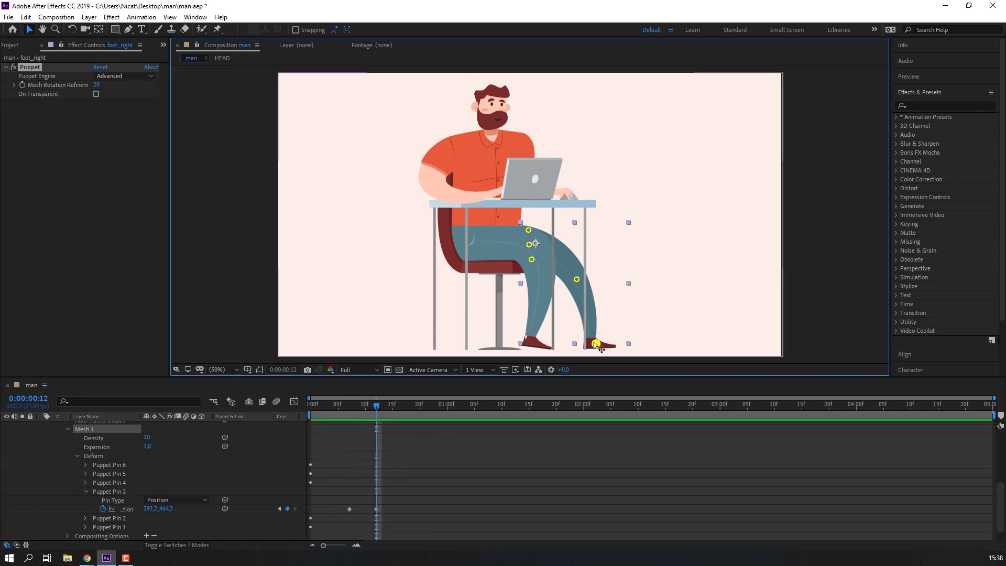
pyautogui.hotkey('ctrl', 'z')
pyautogui.scroll(4, 560, 234)
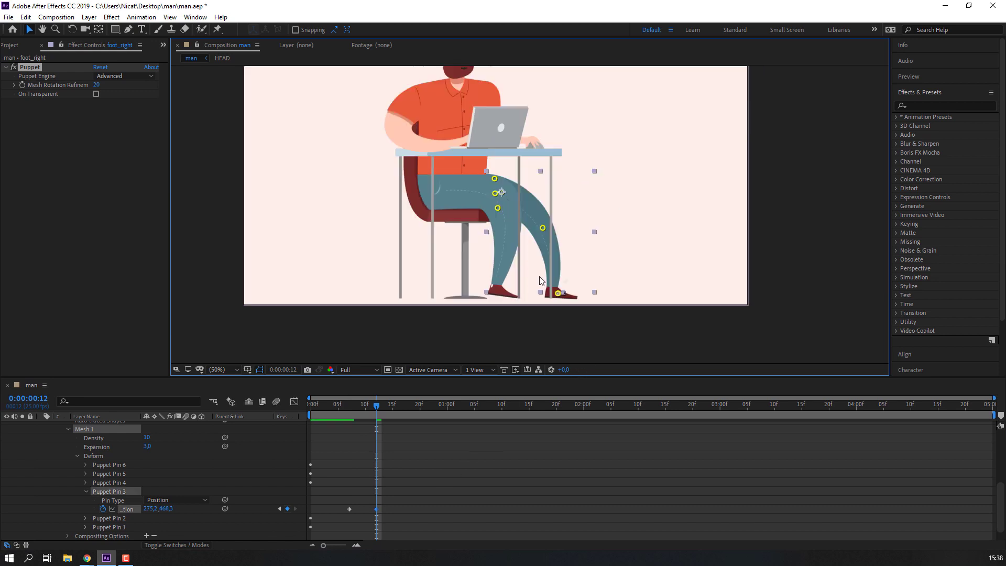
pyautogui.moveTo(560, 235); pyautogui.dragTo(495, 68)
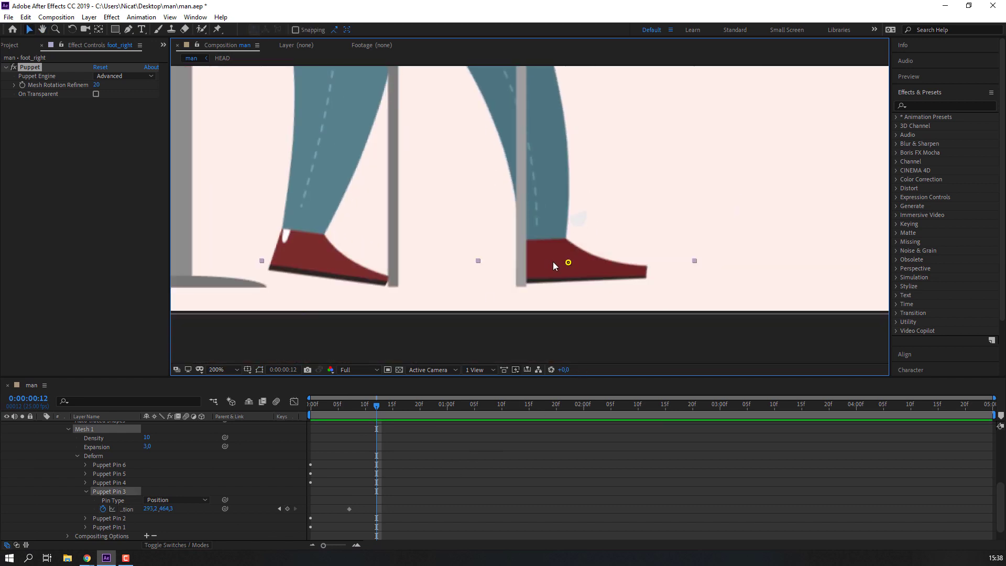
pyautogui.moveTo(567, 262); pyautogui.dragTo(556, 263)
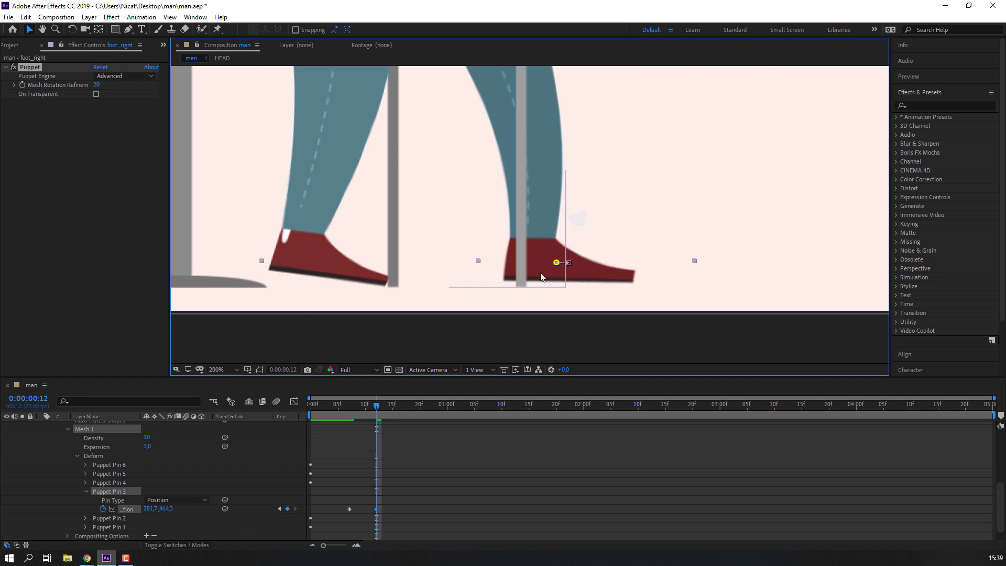
pyautogui.scroll(-2, 556, 263)
pyautogui.click(365, 423)
pyautogui.moveTo(349, 411); pyautogui.dragTo(378, 411)
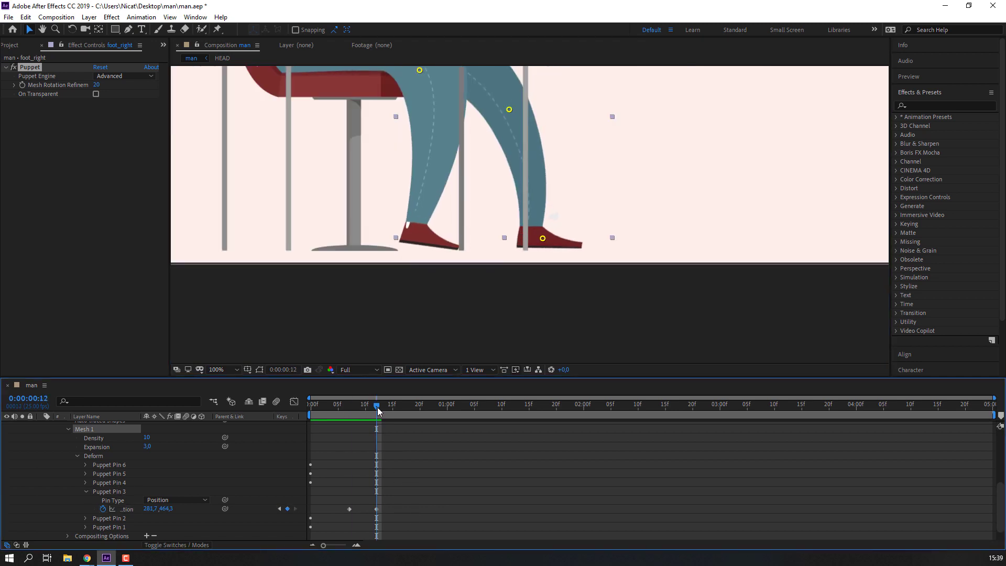
# Step: Shift both Pin 3 keyframes about five frames later and apply Easy Ease
pyautogui.moveTo(407, 492)
pyautogui.mouseDown()
pyautogui.moveTo(341, 516)
pyautogui.moveTo(376, 508)
pyautogui.mouseUp()
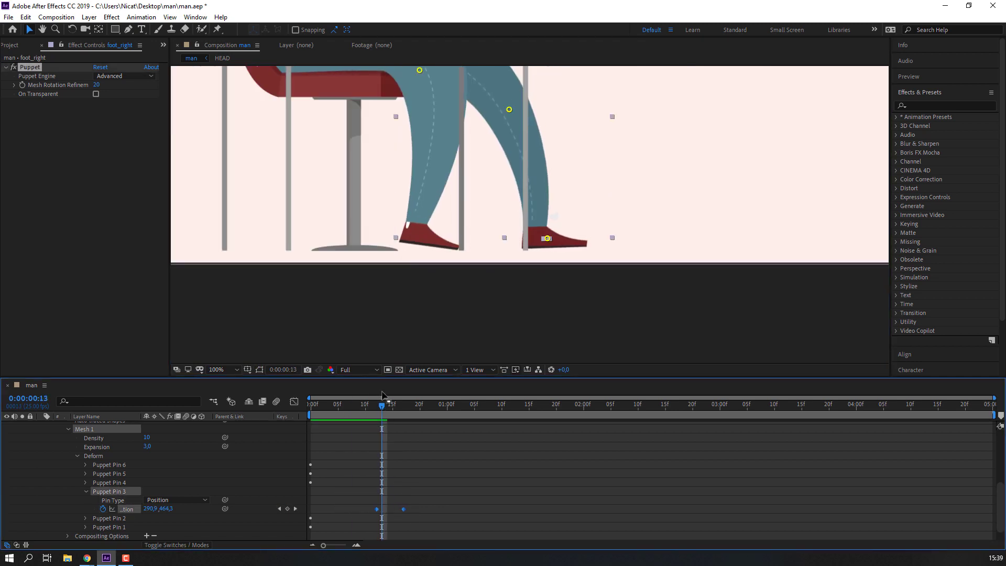
pyautogui.click(376, 404)
pyautogui.moveTo(376, 405); pyautogui.dragTo(414, 407)
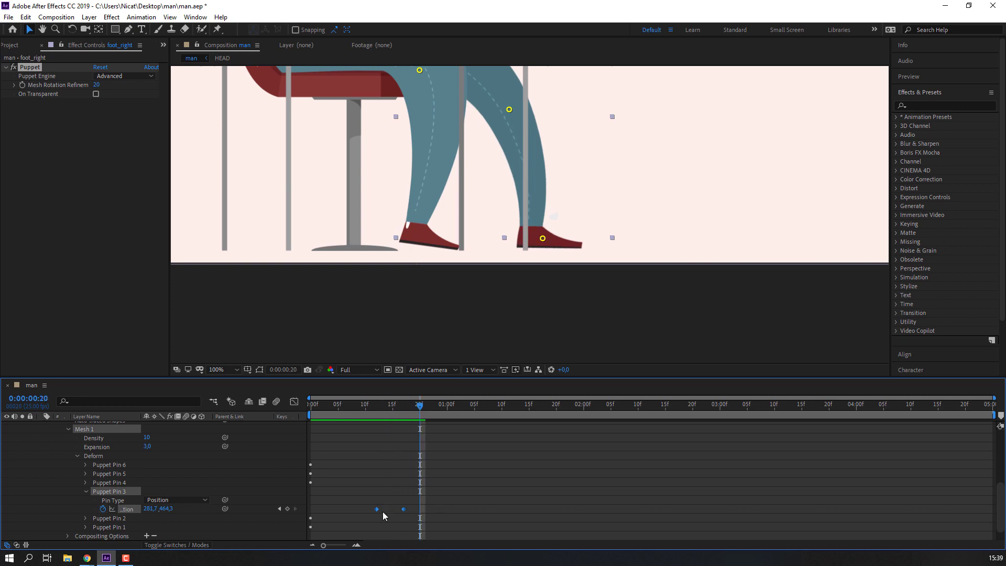
pyautogui.rightClick(376, 508)
pyautogui.moveTo(424, 503)
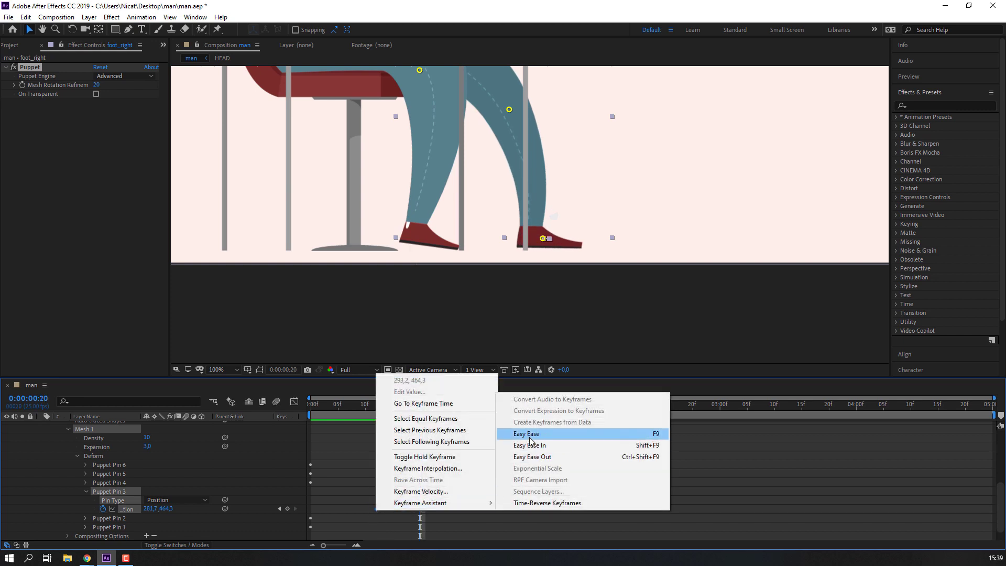
pyautogui.click(529, 437)
pyautogui.moveTo(365, 410); pyautogui.dragTo(578, 409)
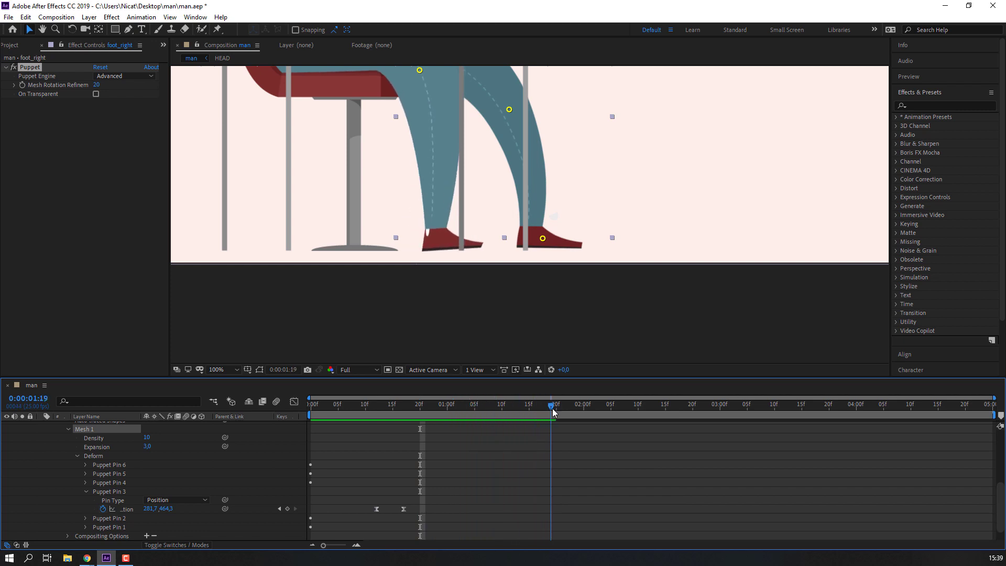
# Step: Key Pin 3 at 1:24, push the shoe pin left at 2:05, and return it at 2:12
pyautogui.click(287, 509)
pyautogui.moveTo(581, 407); pyautogui.dragTo(627, 407)
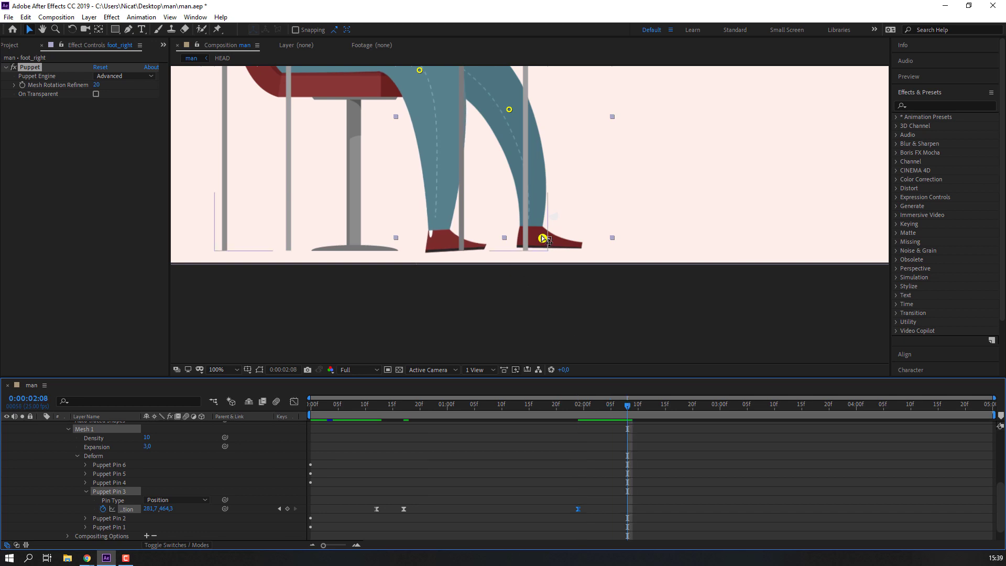
pyautogui.moveTo(542, 239)
pyautogui.mouseDown()
pyautogui.moveTo(531, 226)
pyautogui.moveTo(530, 236)
pyautogui.mouseUp()
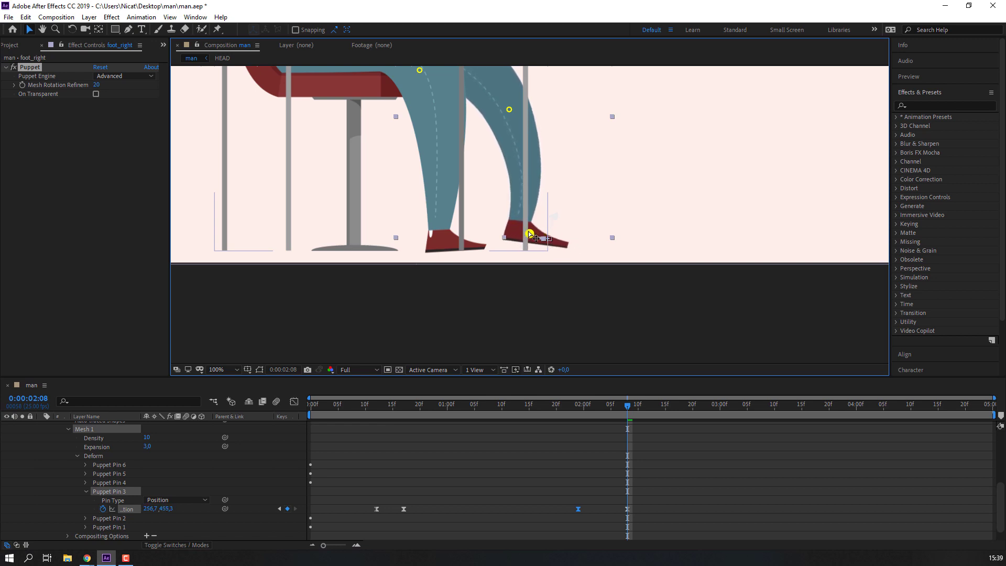
pyautogui.moveTo(627, 406); pyautogui.dragTo(686, 414)
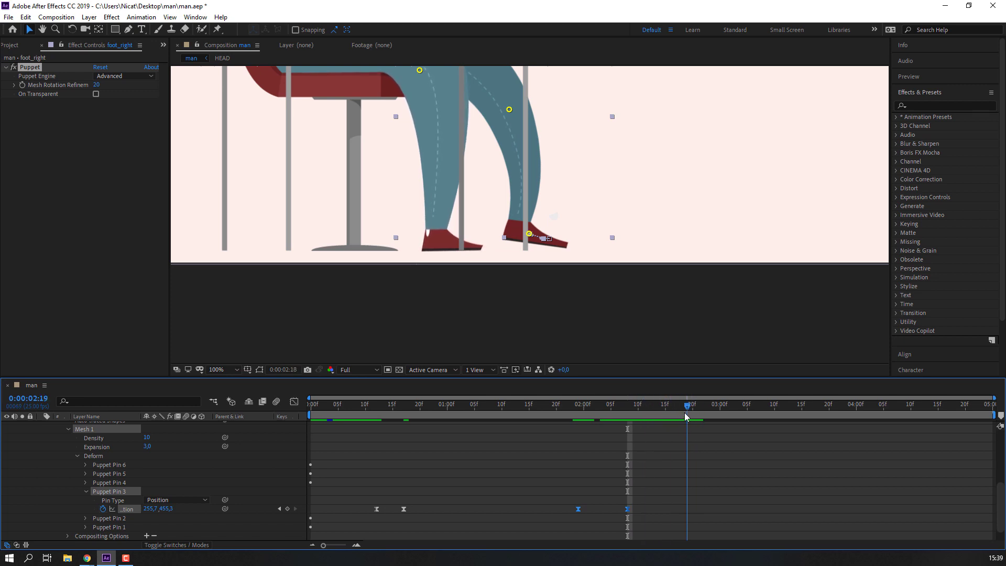
pyautogui.moveTo(529, 234); pyautogui.dragTo(547, 240)
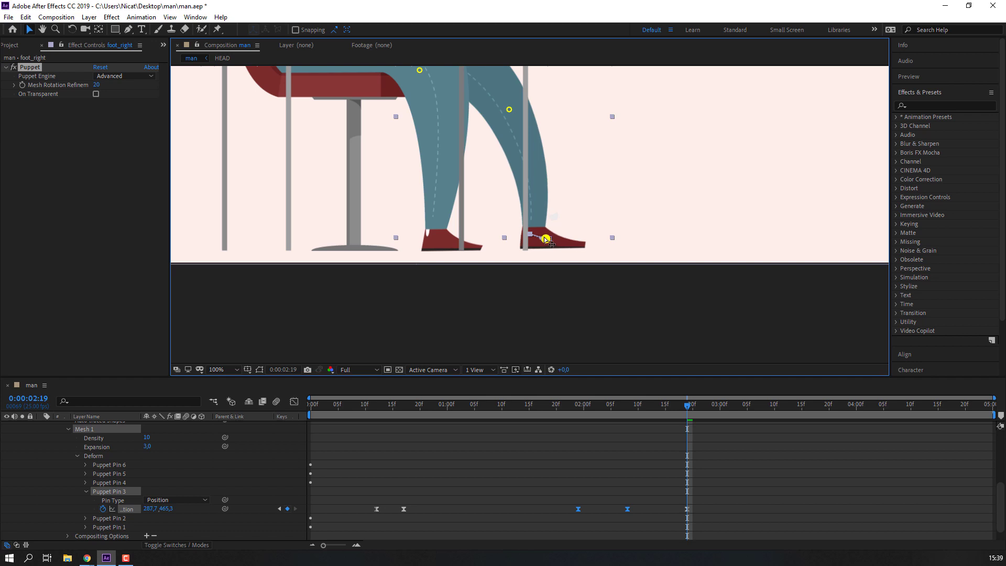
# Step: Scrub the new foot tap between 2:08 and 3:01, then zoom out to the full character
pyautogui.click(614, 425)
pyautogui.moveTo(581, 409); pyautogui.dragTo(682, 406)
pyautogui.moveTo(710, 514)
pyautogui.mouseDown()
pyautogui.moveTo(577, 515)
pyautogui.moveTo(643, 510)
pyautogui.mouseUp()
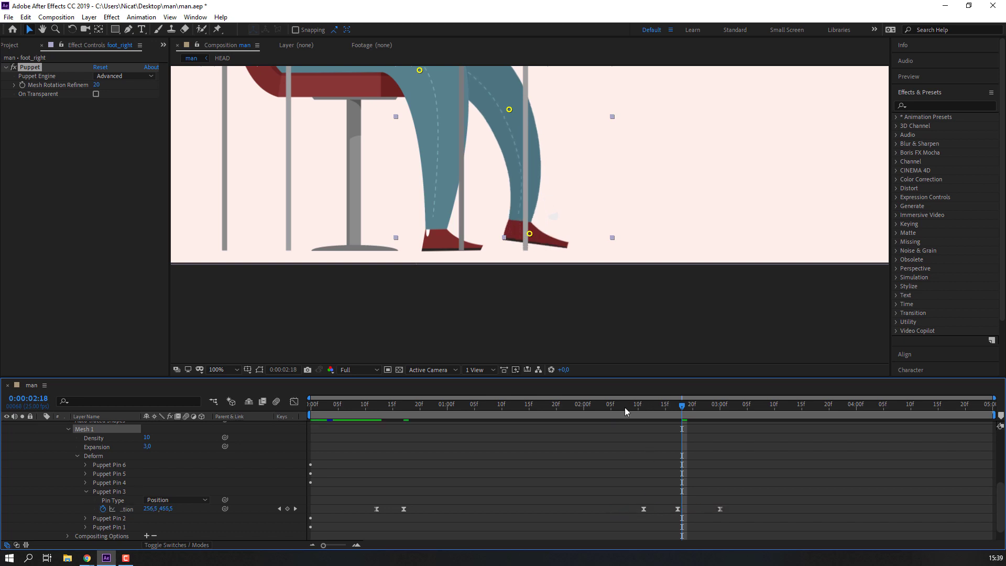
pyautogui.moveTo(679, 412); pyautogui.dragTo(724, 411)
pyautogui.press(',')
pyautogui.press(',')
pyautogui.press(',')
pyautogui.press(',')
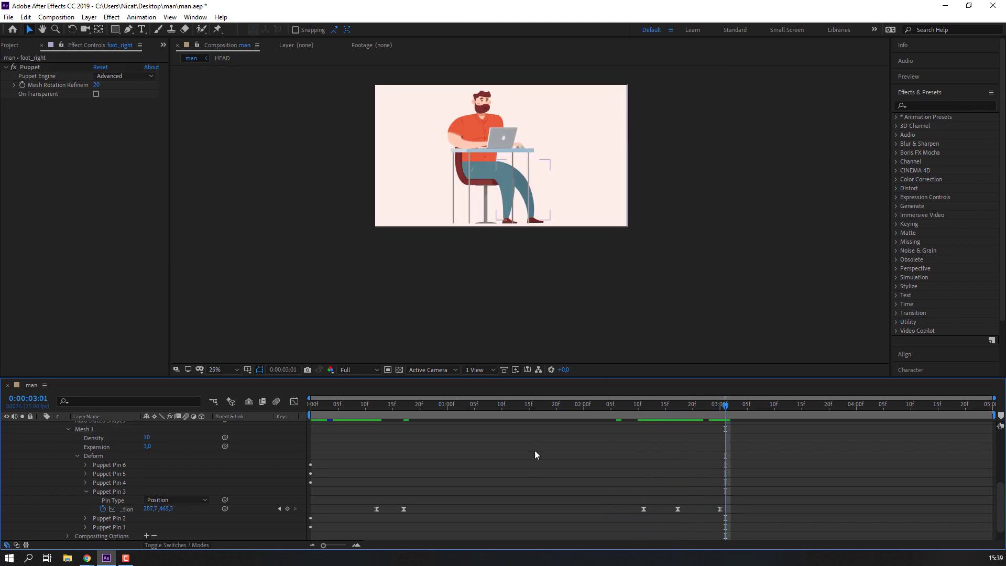
# Step: Stretch the spacing between the three foot-tap keyframes and preview the result
pyautogui.press('space')
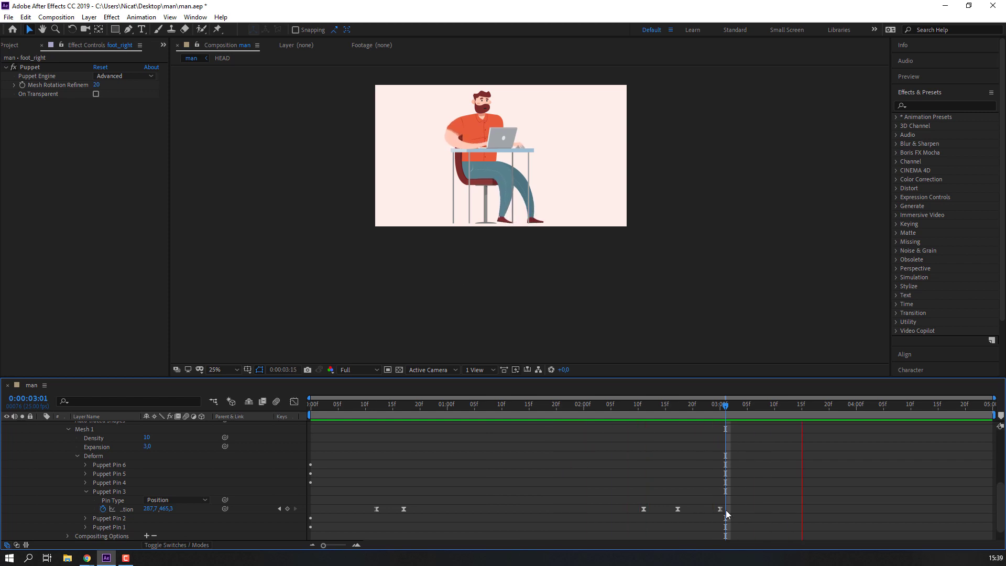
pyautogui.moveTo(728, 514); pyautogui.dragTo(649, 513)
pyautogui.keyDown('alt'); pyautogui.moveTo(720, 510); pyautogui.dragTo(775, 512); pyautogui.keyUp('alt')
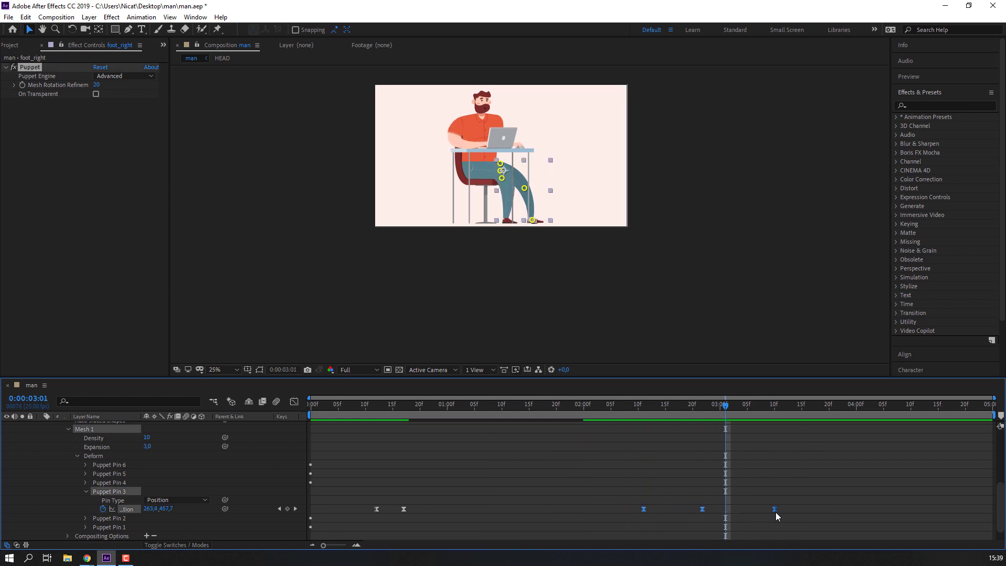
pyautogui.click(797, 476)
pyautogui.press('space')
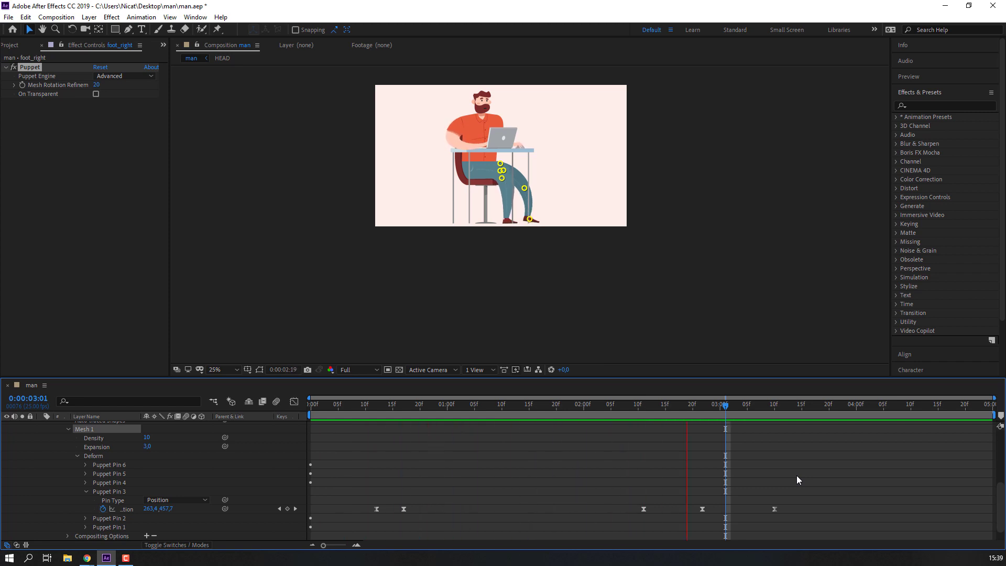
# Step: Shift the later tap keyframes to roughly 3:10–4:09 in the timeline
pyautogui.click(796, 476)
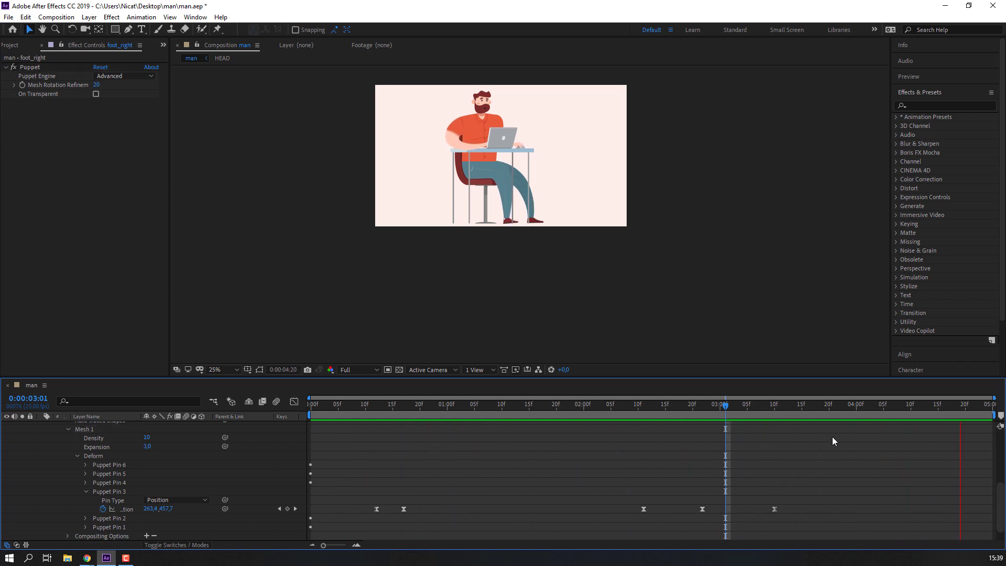
pyautogui.moveTo(737, 405); pyautogui.dragTo(801, 405)
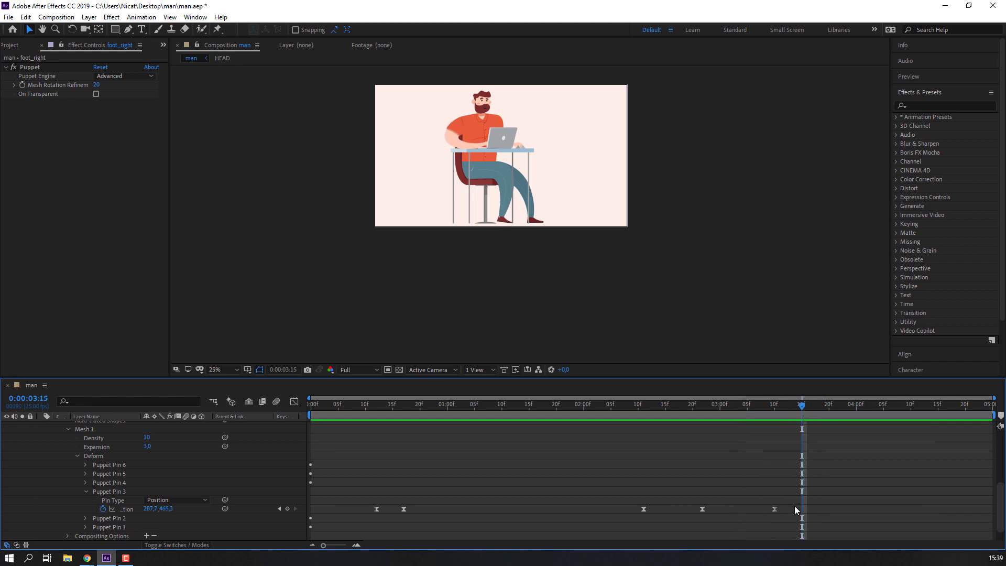
pyautogui.moveTo(814, 497)
pyautogui.mouseDown()
pyautogui.moveTo(642, 510)
pyautogui.moveTo(729, 510)
pyautogui.mouseUp()
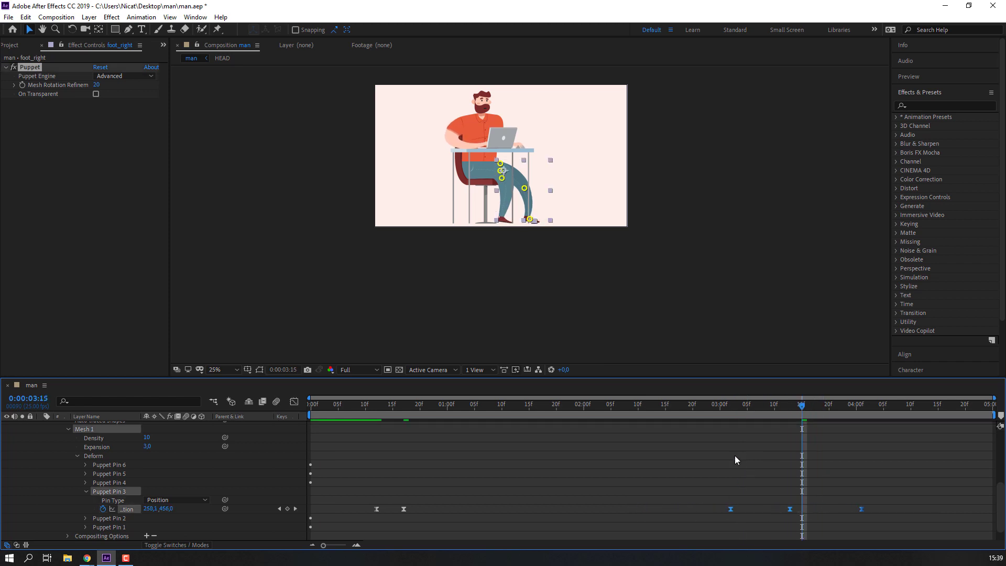
pyautogui.click(740, 408)
pyautogui.click(731, 425)
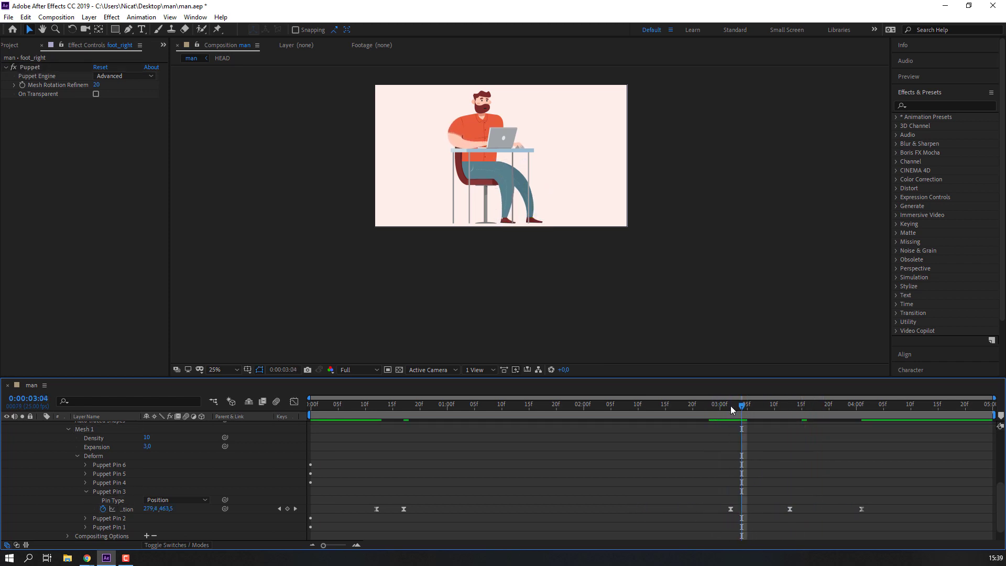
pyautogui.moveTo(732, 406); pyautogui.dragTo(768, 407)
pyautogui.moveTo(895, 500); pyautogui.dragTo(742, 513)
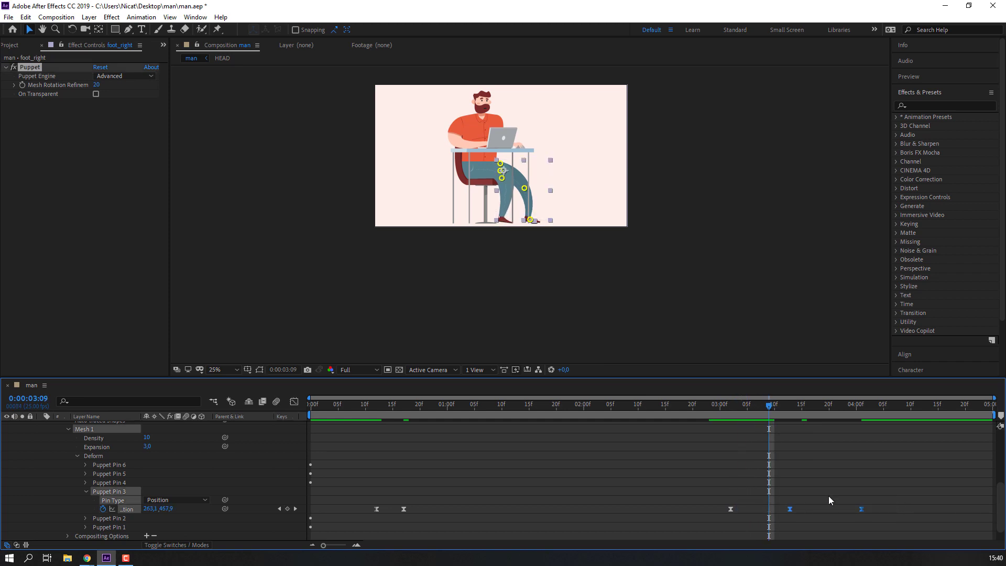
pyautogui.moveTo(882, 492)
pyautogui.mouseDown()
pyautogui.moveTo(709, 514)
pyautogui.moveTo(774, 510)
pyautogui.mouseUp()
pyautogui.click(737, 483)
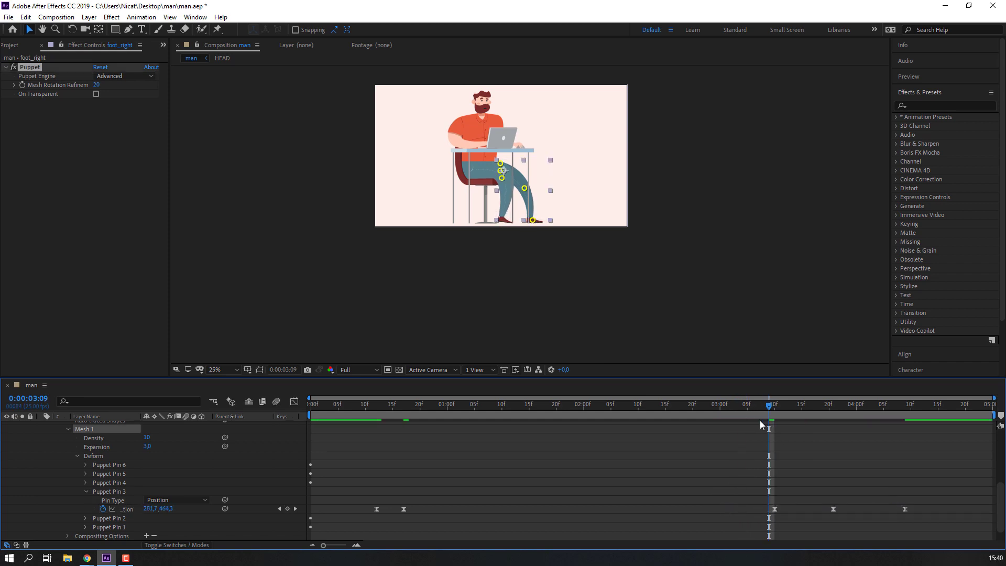
pyautogui.moveTo(749, 401); pyautogui.dragTo(905, 412)
pyautogui.click(757, 410)
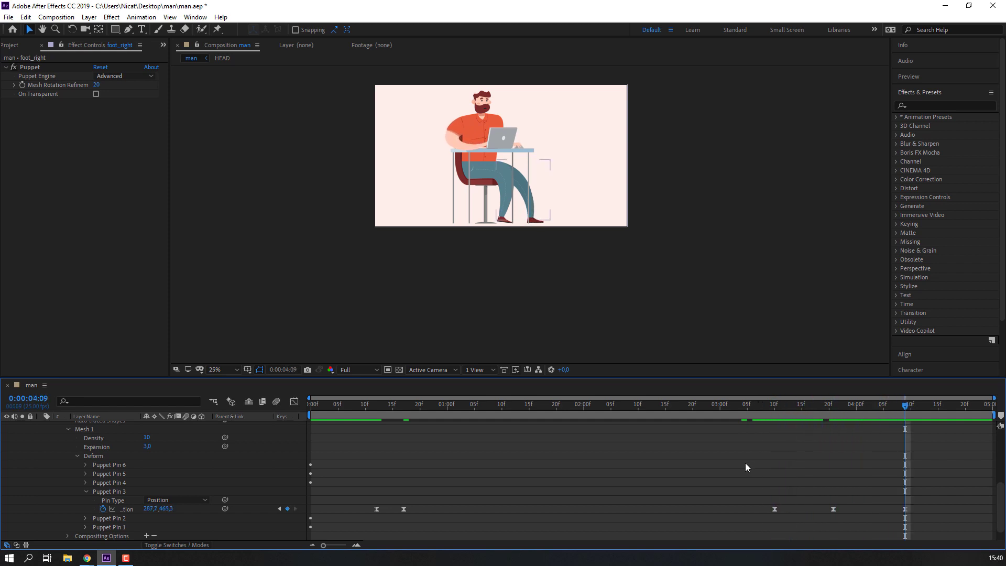
pyautogui.scroll(3, 64, 464)
pyautogui.scroll(3, 35, 476)
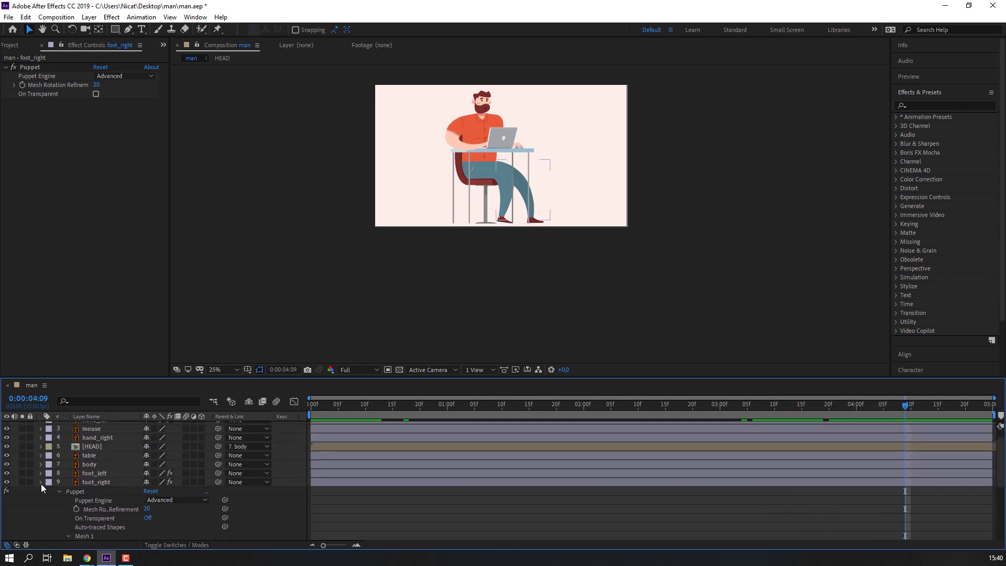
# Step: Collapse foot_right's Puppet properties, set magnification to Fit, and play the animation from the start
pyautogui.click(41, 482)
pyautogui.click(225, 367)
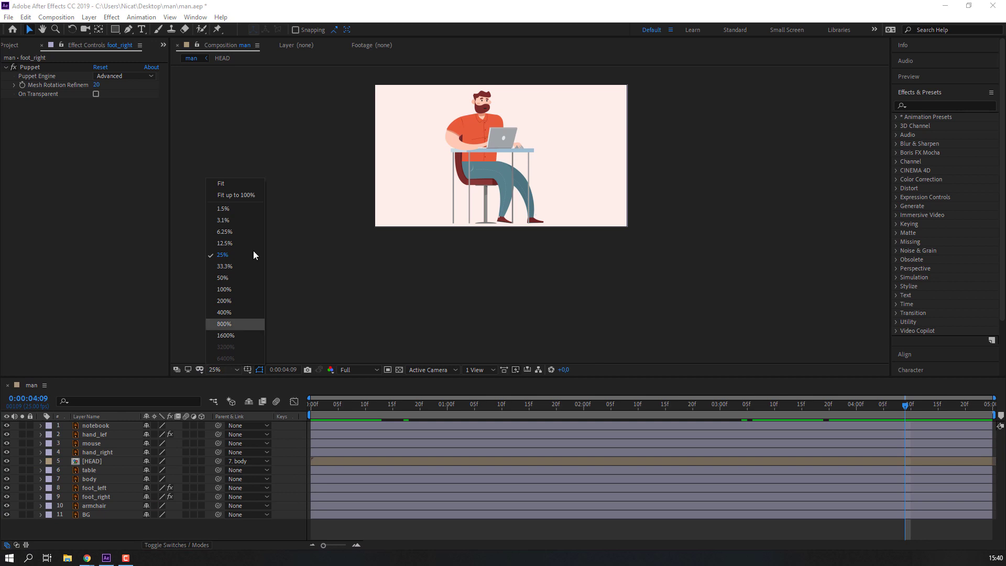
pyautogui.click(240, 197)
pyautogui.press('space')
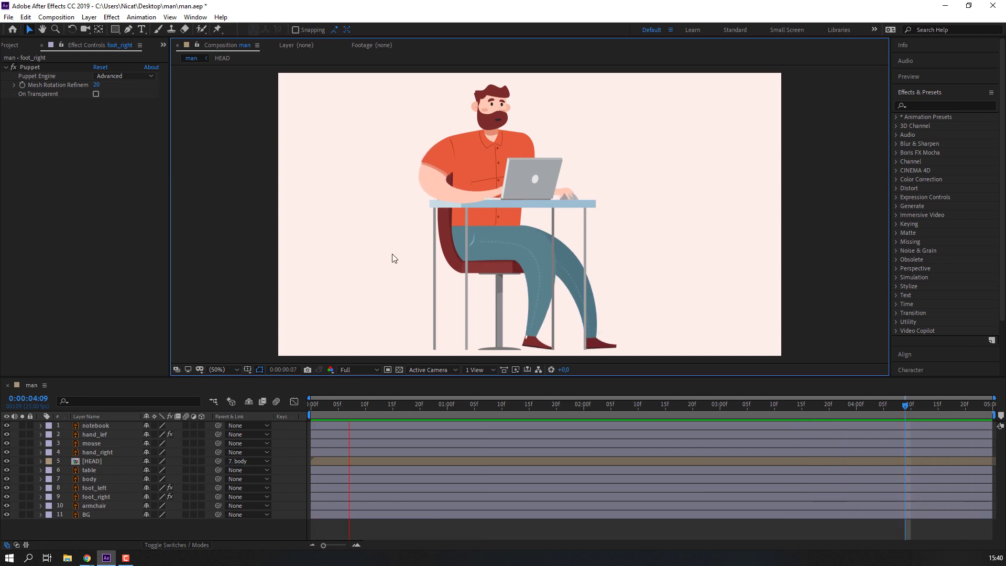
pyautogui.click(359, 409)
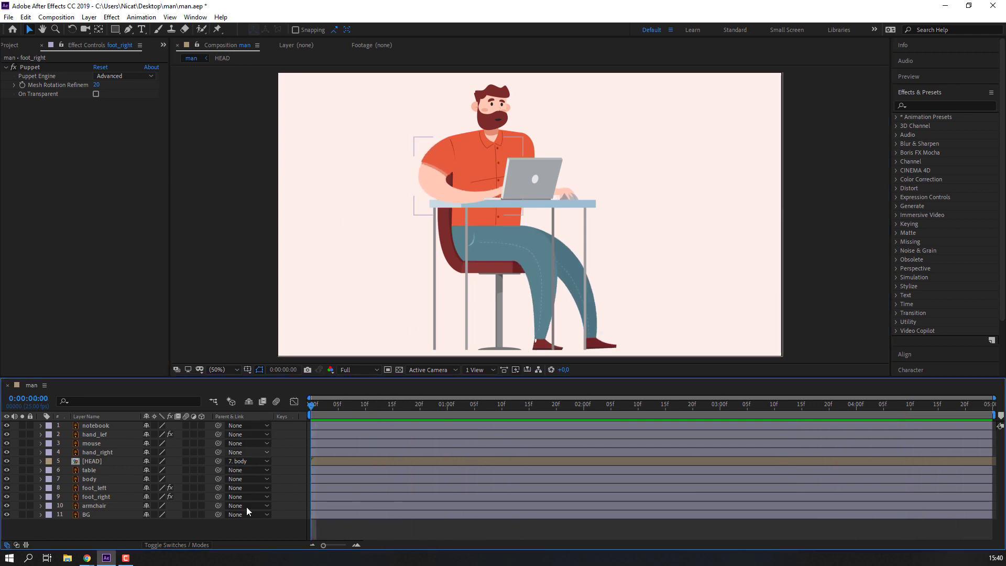
# Step: Open the HEAD composition and set a starting Scale keyframe on the eye layer at frame 0
pyautogui.doubleClick(102, 463)
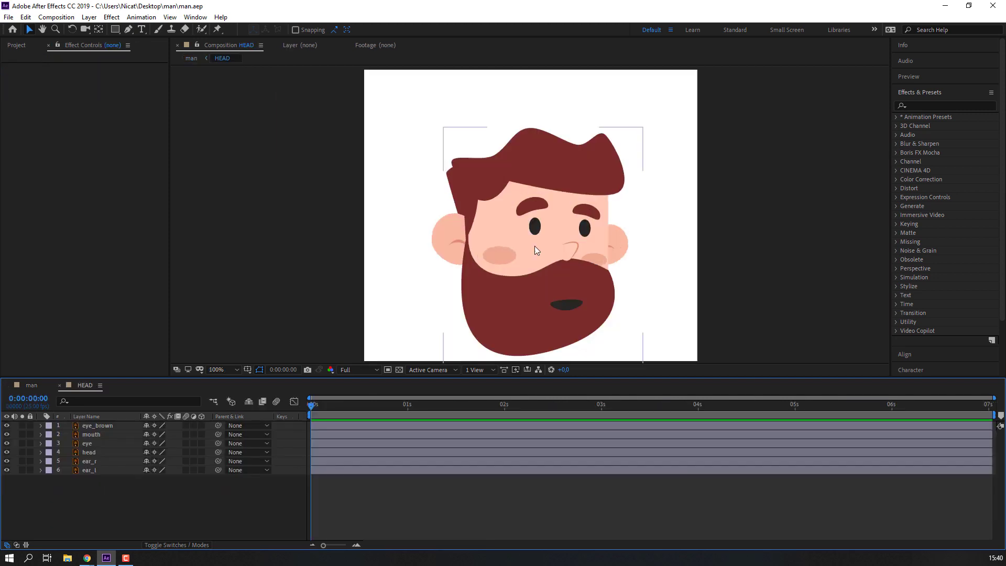
pyautogui.scroll(2, 534, 246)
pyautogui.click(540, 246)
pyautogui.press('s')
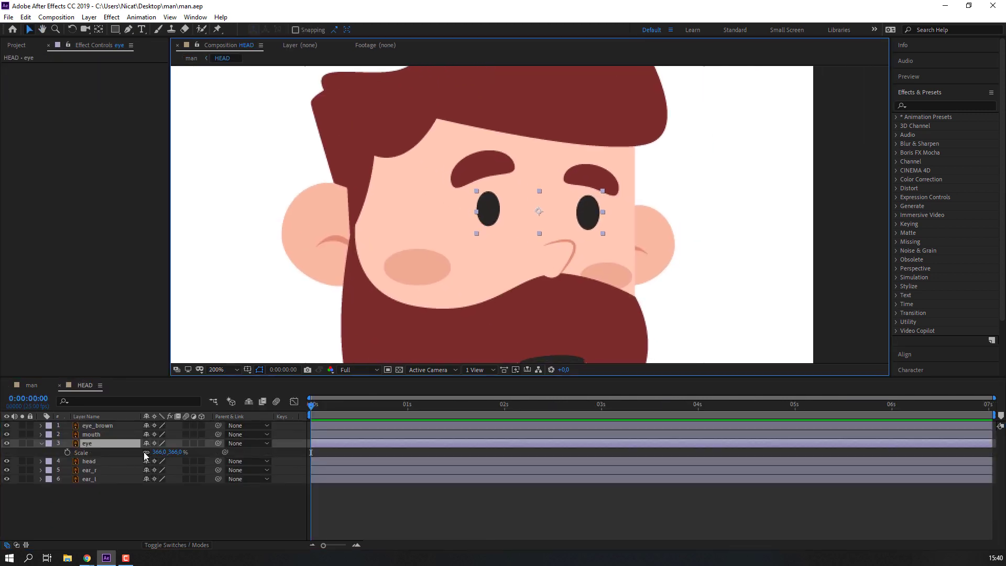
pyautogui.click(146, 453)
pyautogui.moveTo(177, 452); pyautogui.dragTo(54, 445)
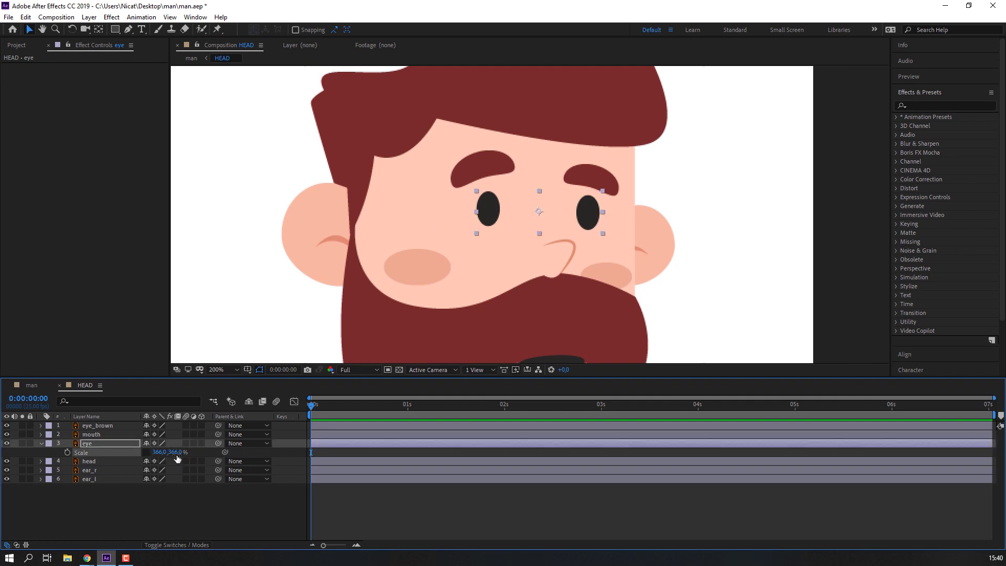
pyautogui.hotkey('ctrl', 'z')
pyautogui.click(67, 452)
# Step: Flatten the eye height to about 16% at frame 3, then Easy Ease the blink keyframes
pyautogui.press('pagedown')
pyautogui.press('pagedown')
pyautogui.press('pagedown')
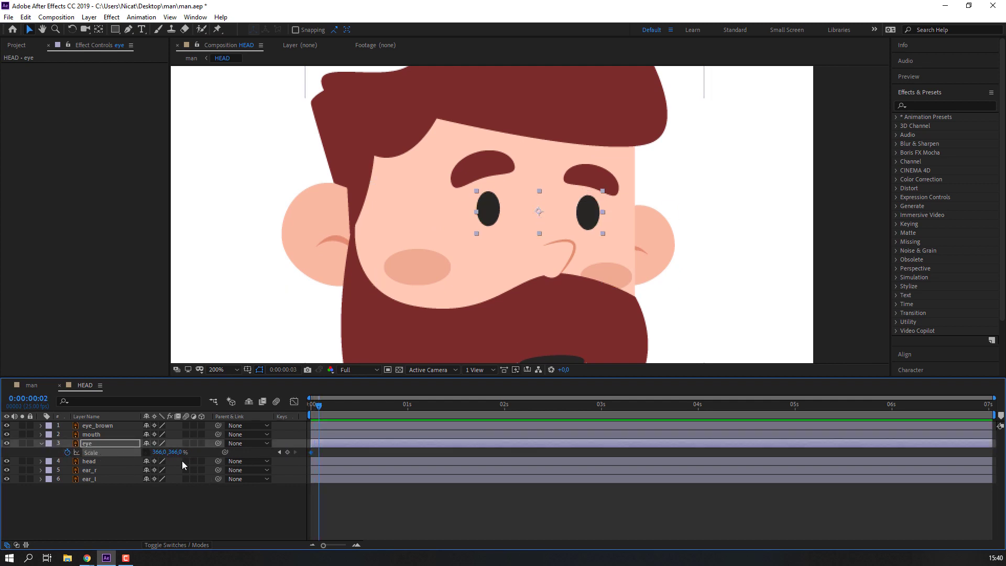
pyautogui.click(176, 452)
pyautogui.write('104')
pyautogui.press('Return')
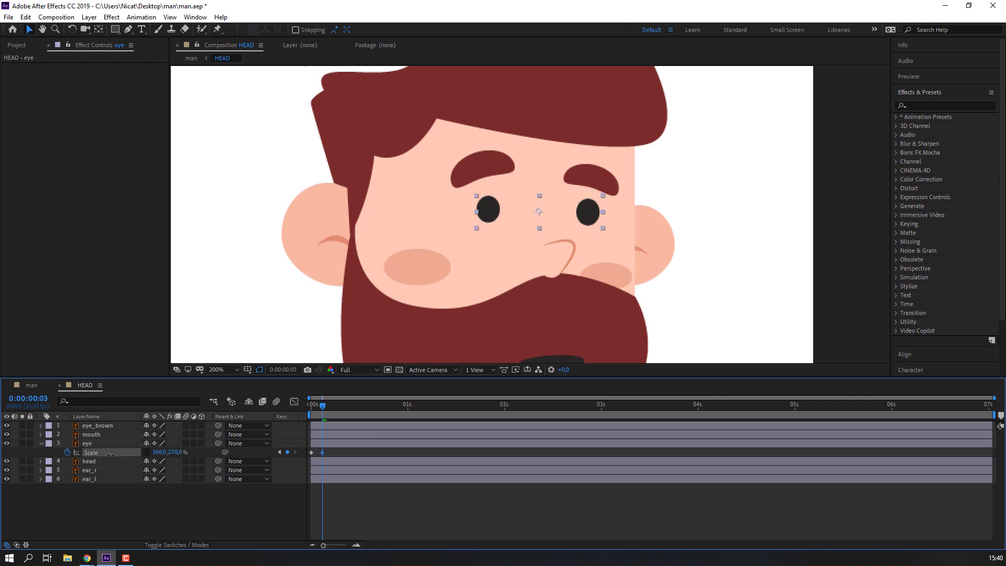
pyautogui.moveTo(30, 452); pyautogui.dragTo(1, 452)
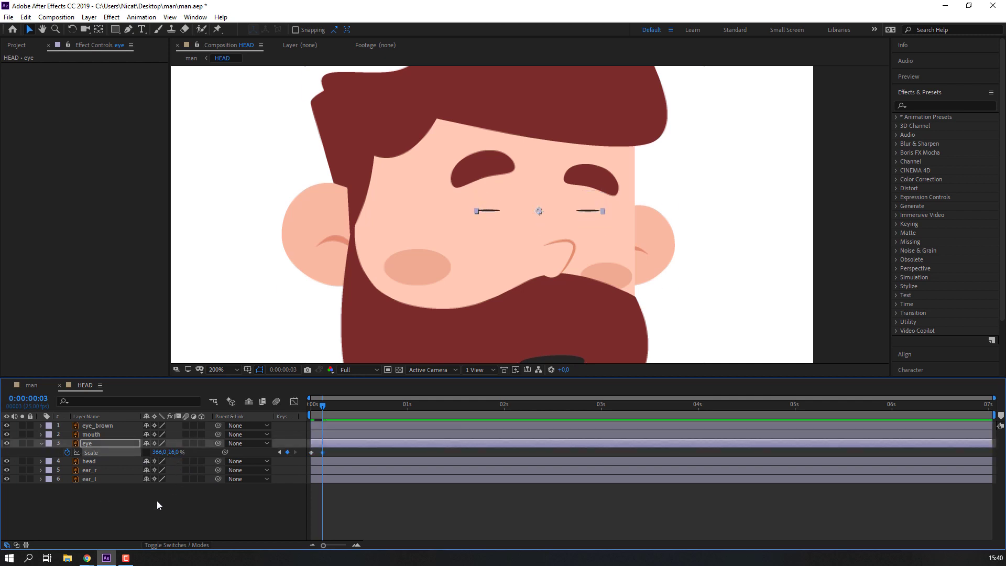
pyautogui.press('pagedown')
pyautogui.press('pagedown')
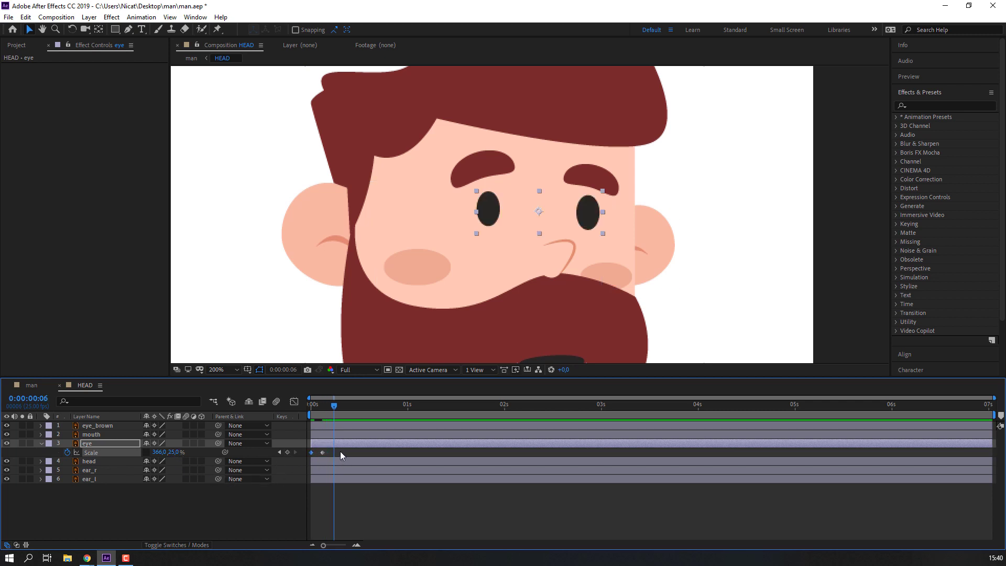
pyautogui.rightClick(312, 453)
pyautogui.moveTo(366, 444)
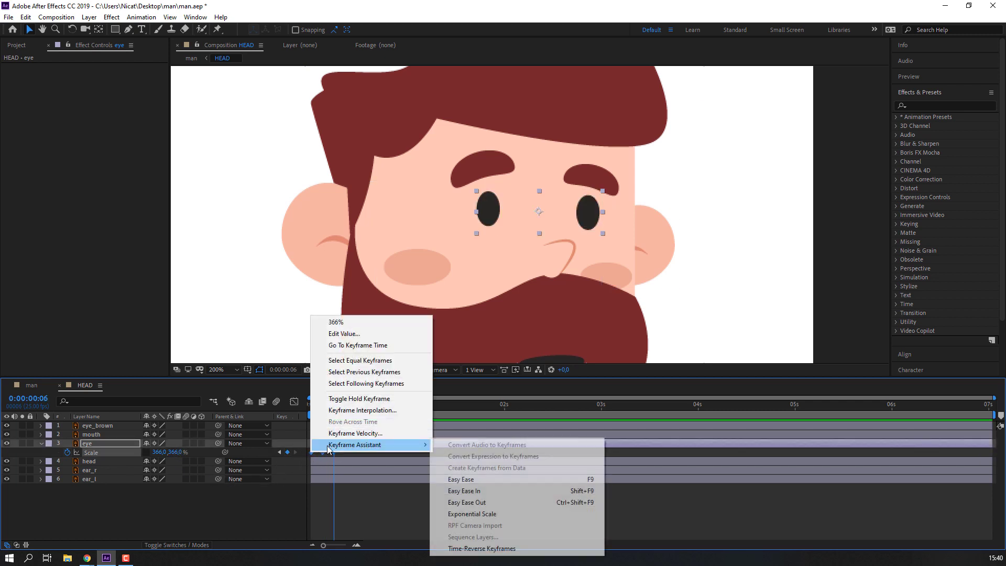
pyautogui.click(456, 478)
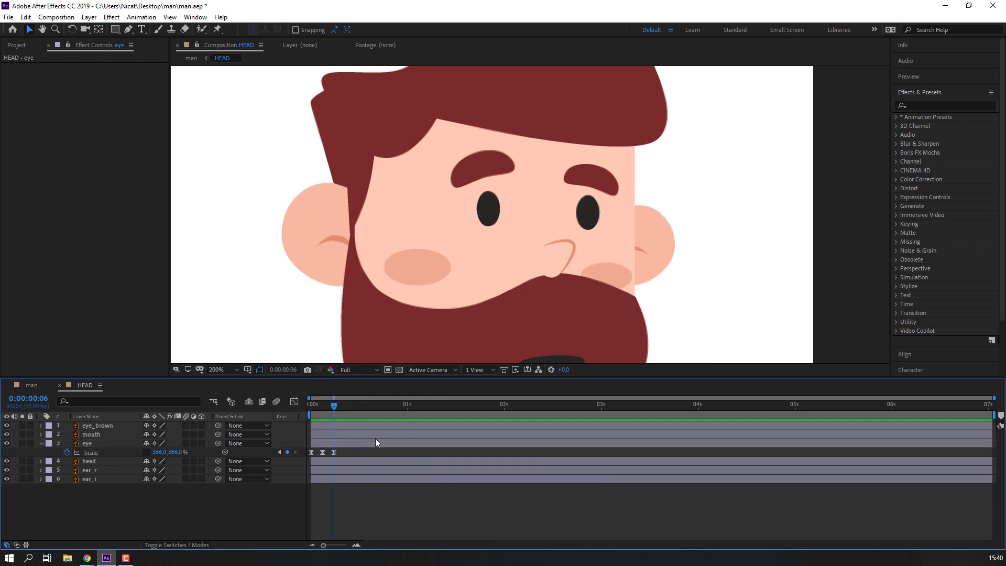
# Step: Stretch the spacing of the eye layer's blink keyframes and select all three
pyautogui.click(347, 453)
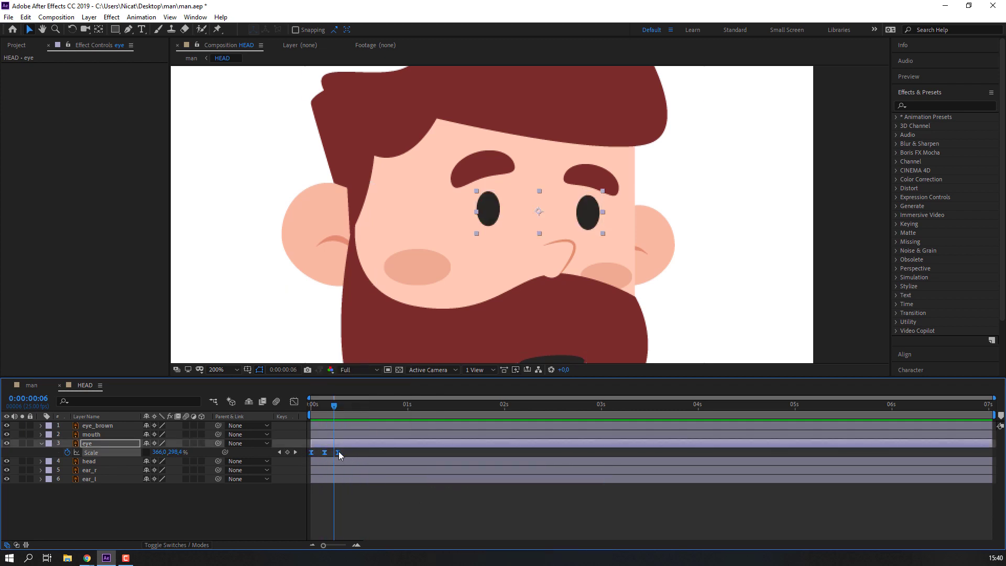
pyautogui.moveTo(338, 451); pyautogui.dragTo(342, 452)
pyautogui.click(371, 506)
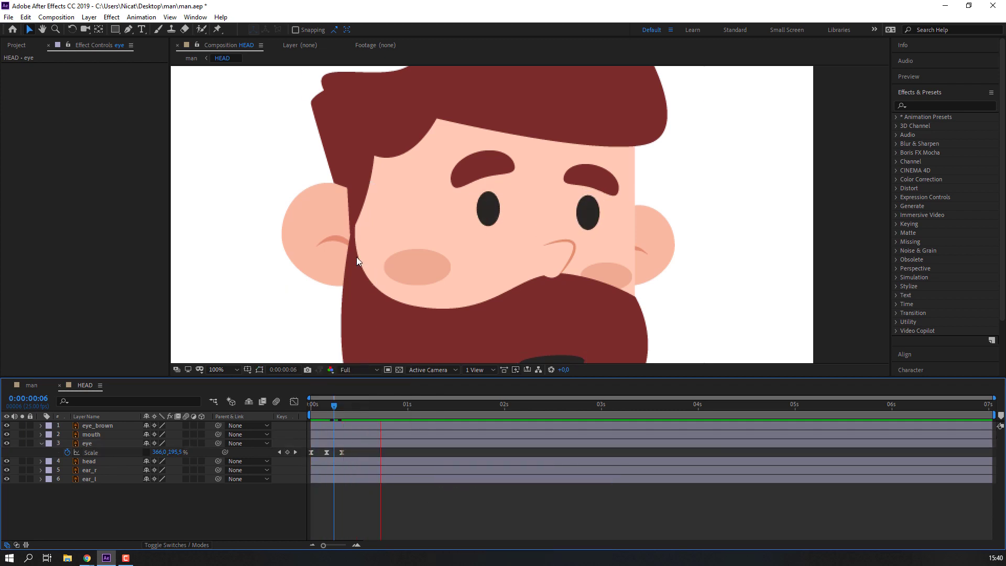
pyautogui.scroll(-4, 354, 256)
pyautogui.scroll(2, 345, 260)
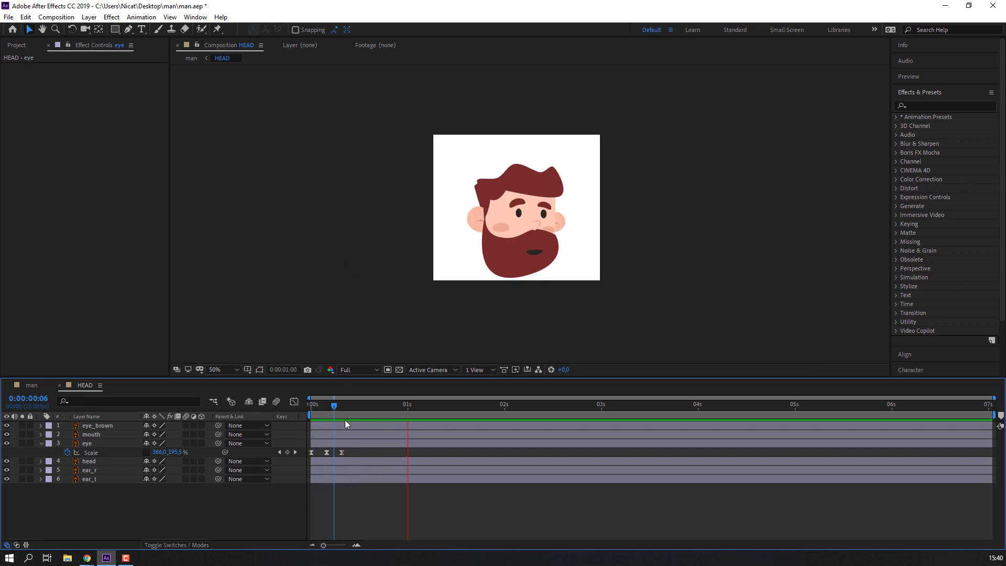
pyautogui.moveTo(357, 449); pyautogui.dragTo(304, 455)
# Step: Paste copies of the blink at about 2, 3, 5 and 6 seconds
pyautogui.moveTo(385, 410); pyautogui.dragTo(397, 410)
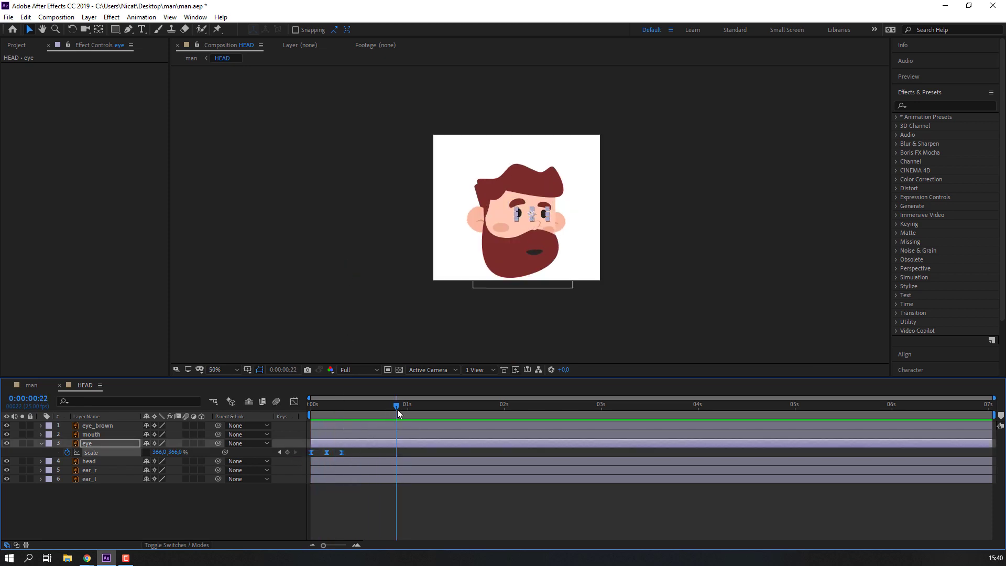
pyautogui.hotkey('ctrl', 'v')
pyautogui.moveTo(472, 409); pyautogui.dragTo(516, 409)
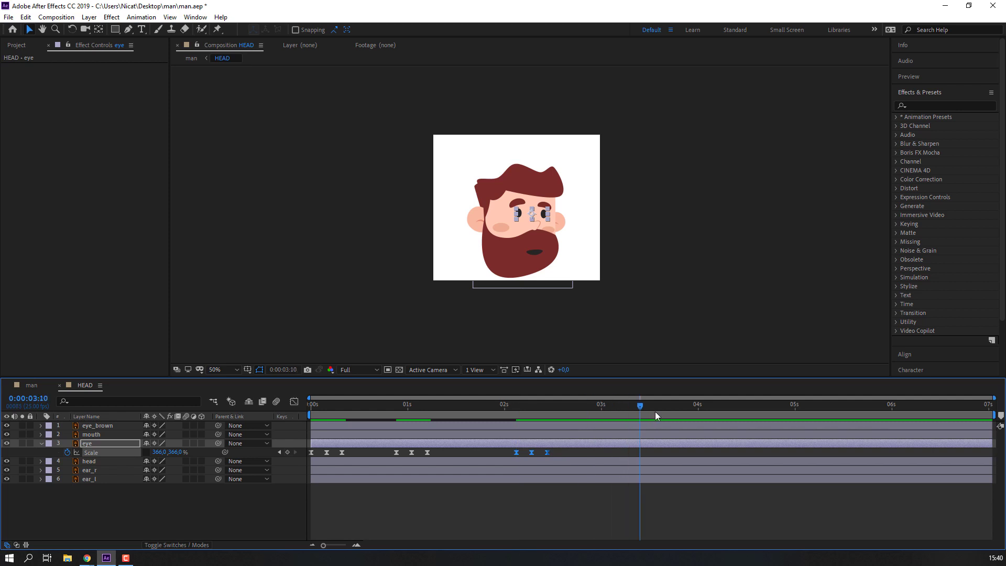
pyautogui.press('pagedown')
pyautogui.press('pagedown')
pyautogui.hotkey('ctrl', 'v')
pyautogui.press('pagedown')
pyautogui.hotkey('ctrl', 'v')
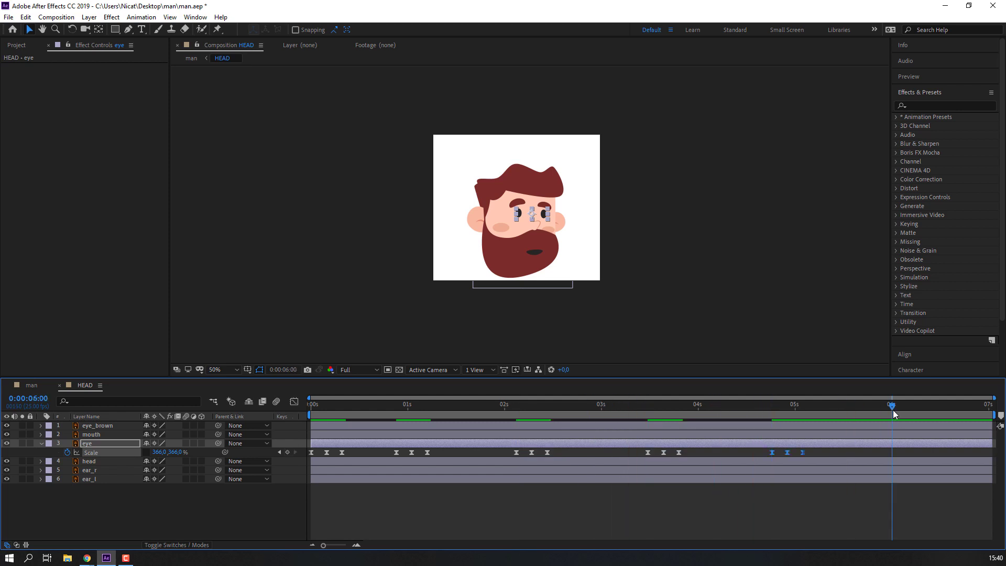
pyautogui.hotkey('ctrl', 'v')
pyautogui.click(802, 512)
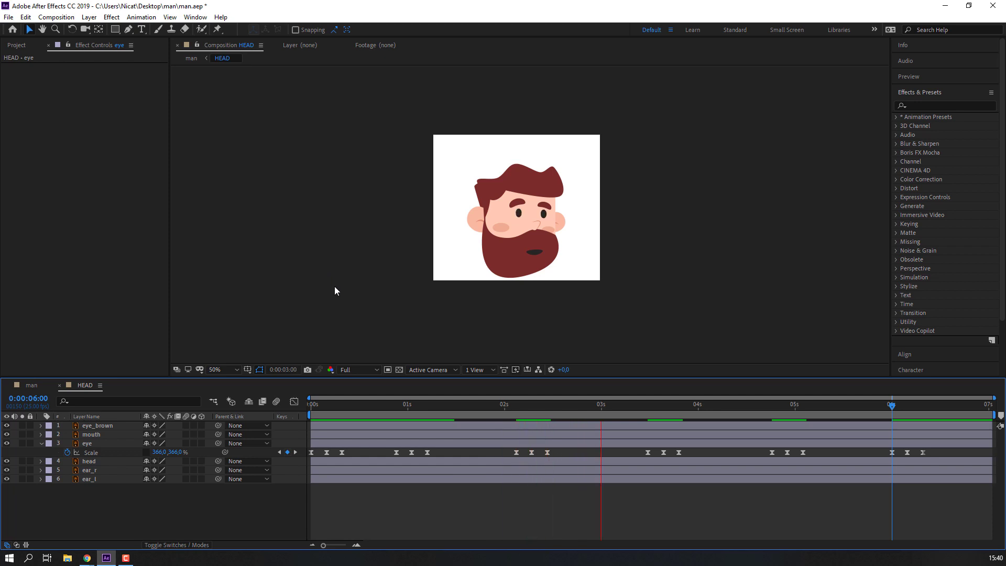
# Step: Return to frame 0, switch to the man composition, and preview the seated character
pyautogui.click(407, 402)
pyautogui.press('Home')
pyautogui.click(32, 385)
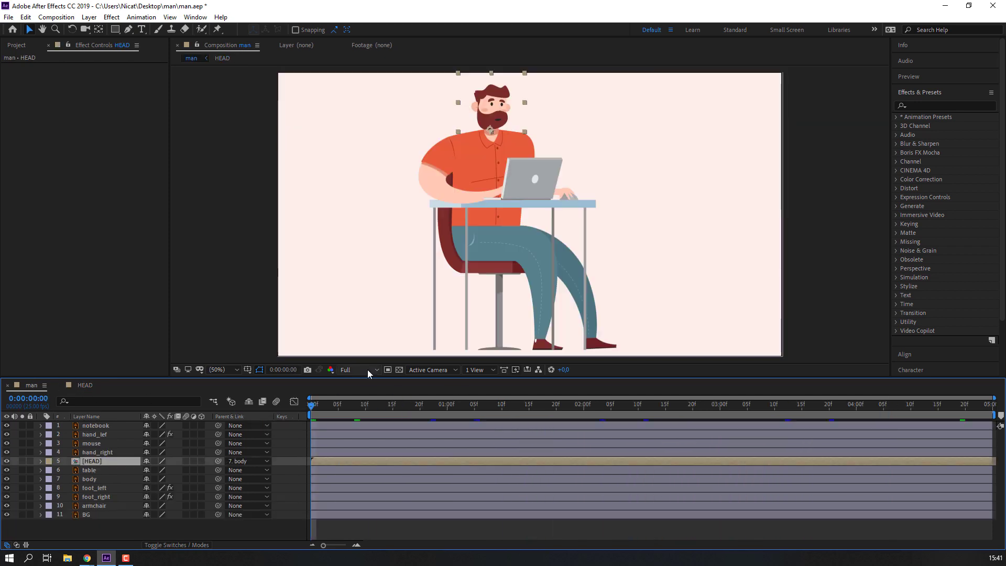
pyautogui.click(213, 279)
pyautogui.press('space')
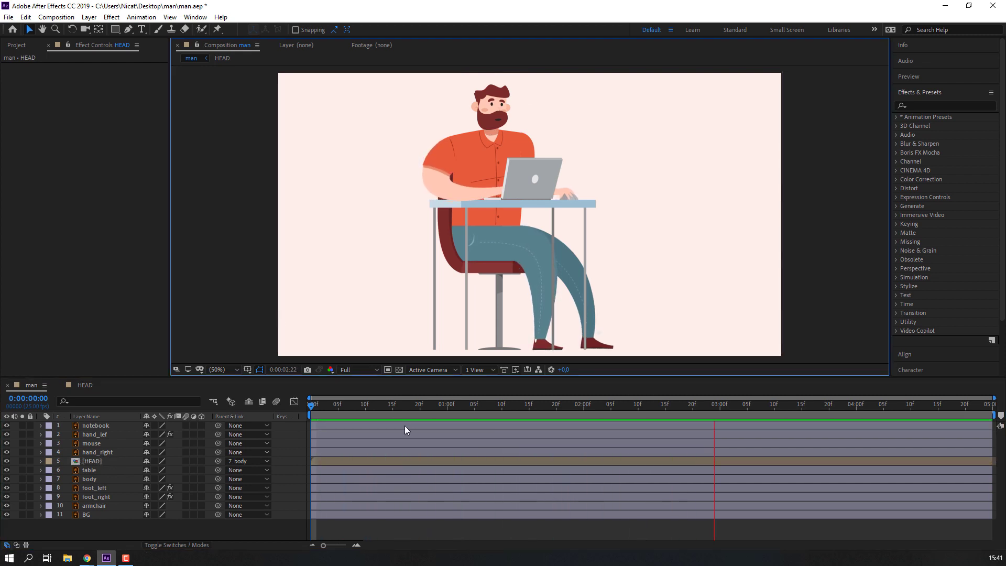
pyautogui.click(252, 408)
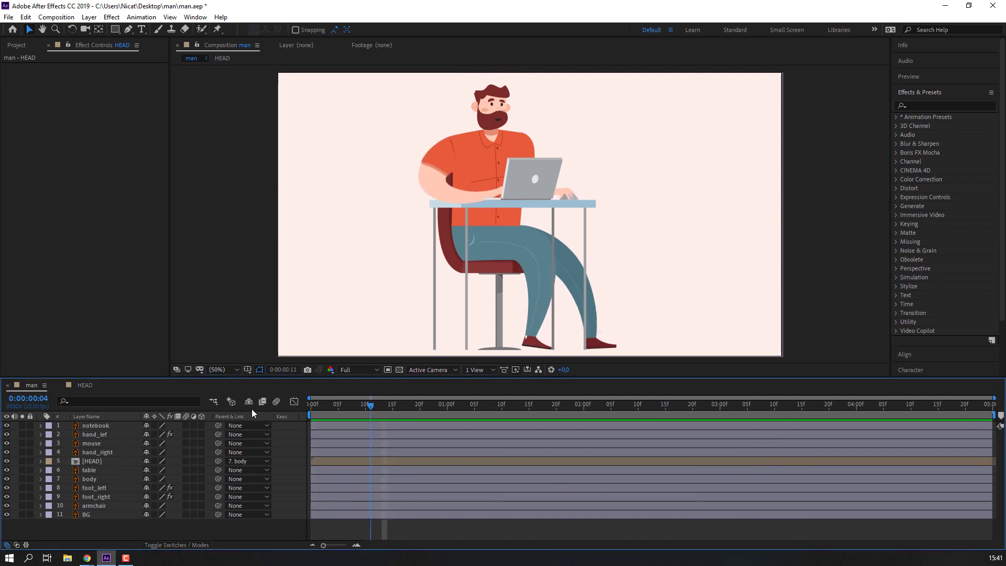
pyautogui.click(96, 460)
# Step: Zoom in on the head and adjust the HEAD layer's rotation and placement
pyautogui.press('/')
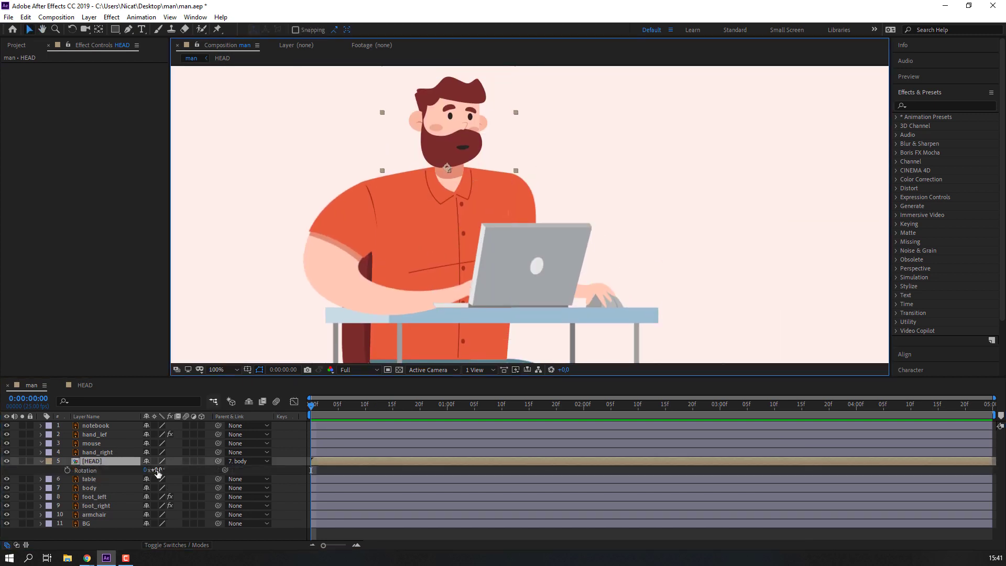
pyautogui.press('r')
pyautogui.moveTo(153, 470)
pyautogui.mouseDown()
pyautogui.moveTo(176, 470)
pyautogui.moveTo(153, 470)
pyautogui.mouseUp()
pyautogui.click(459, 152)
pyautogui.moveTo(452, 151); pyautogui.dragTo(459, 151)
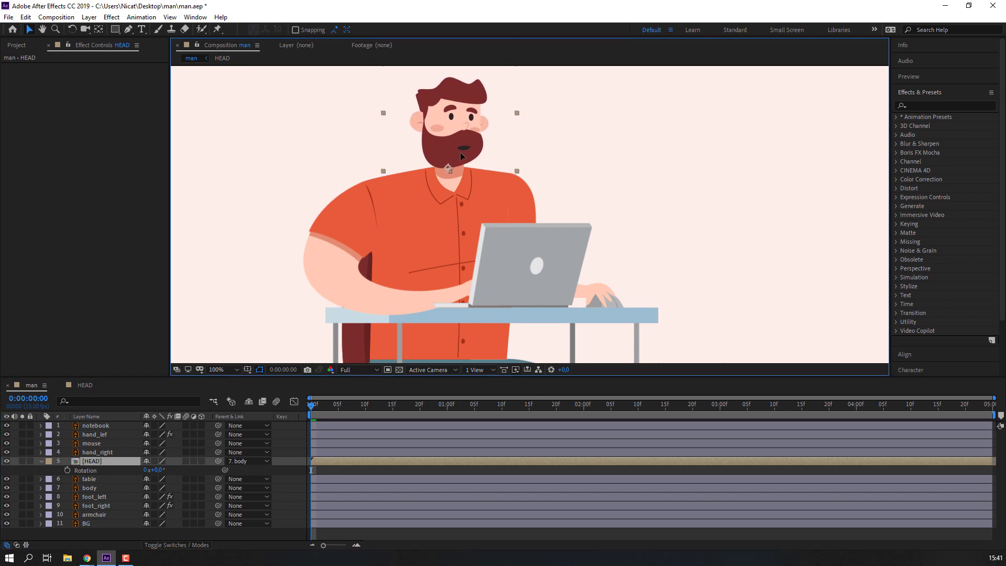
pyautogui.moveTo(460, 154); pyautogui.dragTo(461, 156)
pyautogui.press('Return')
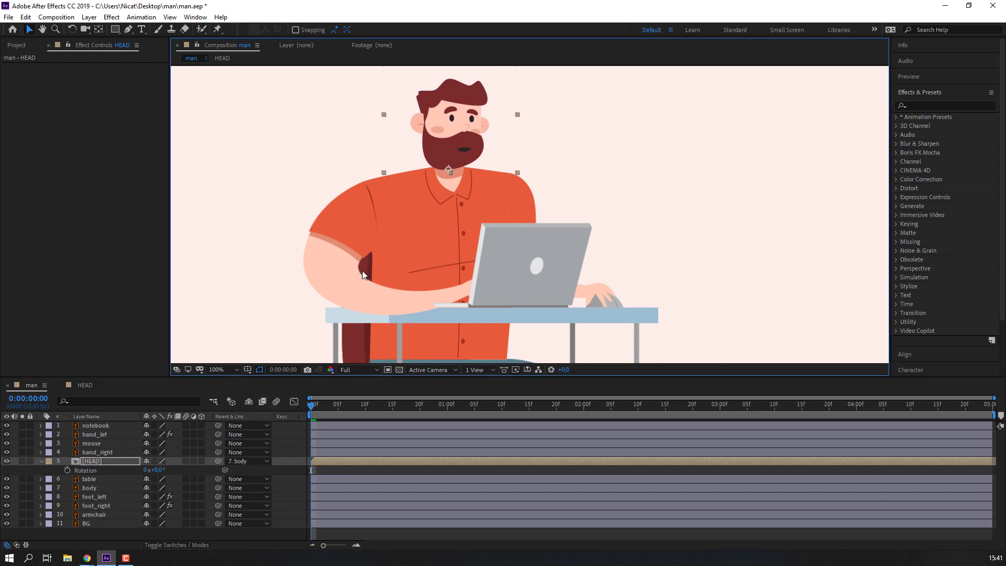
# Step: Keyframe the HEAD rotation from 13° to -2° a few frames later and preview the tilt
pyautogui.click(67, 470)
pyautogui.press('space')
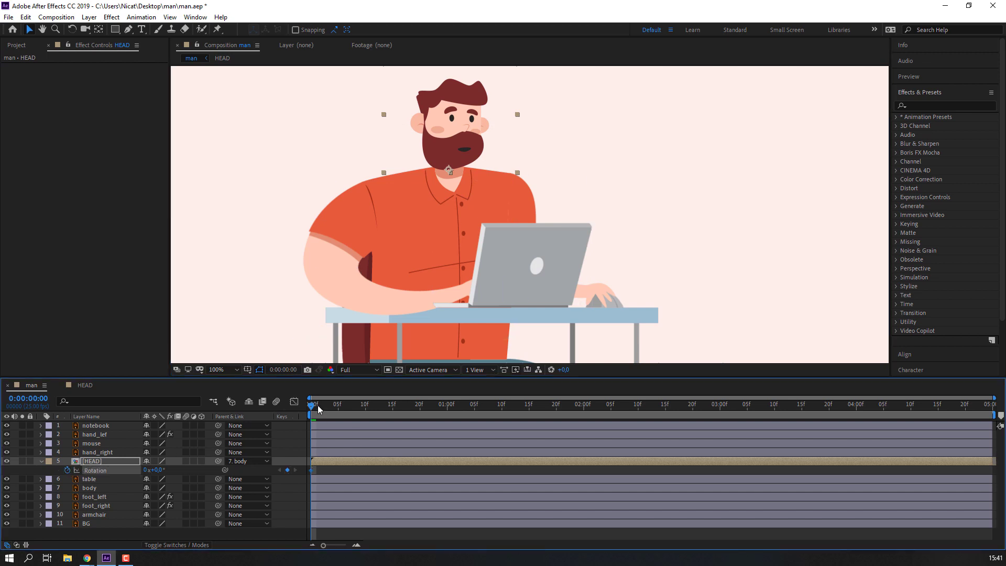
pyautogui.press('space')
pyautogui.moveTo(156, 470); pyautogui.dragTo(358, 461)
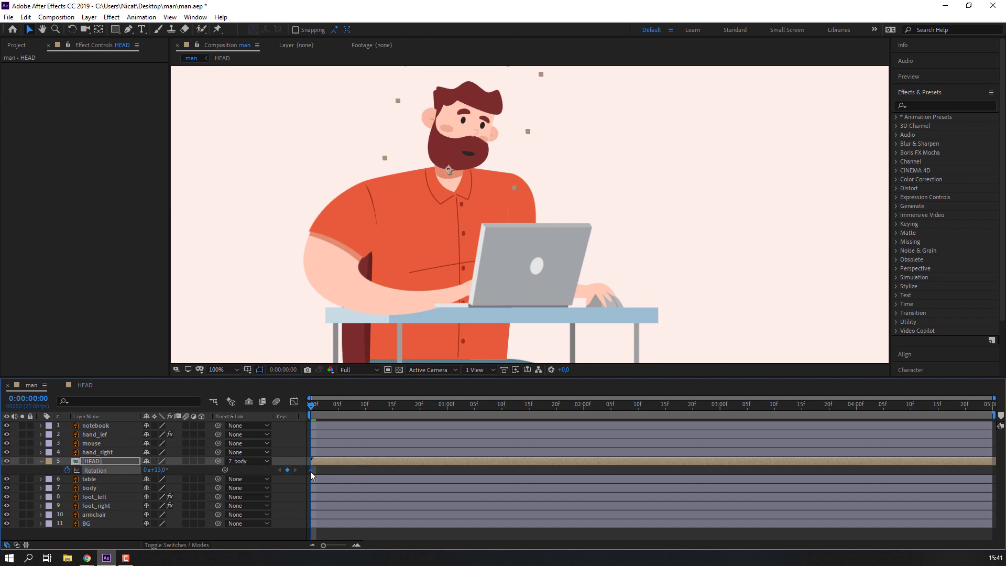
pyautogui.moveTo(350, 411); pyautogui.dragTo(370, 411)
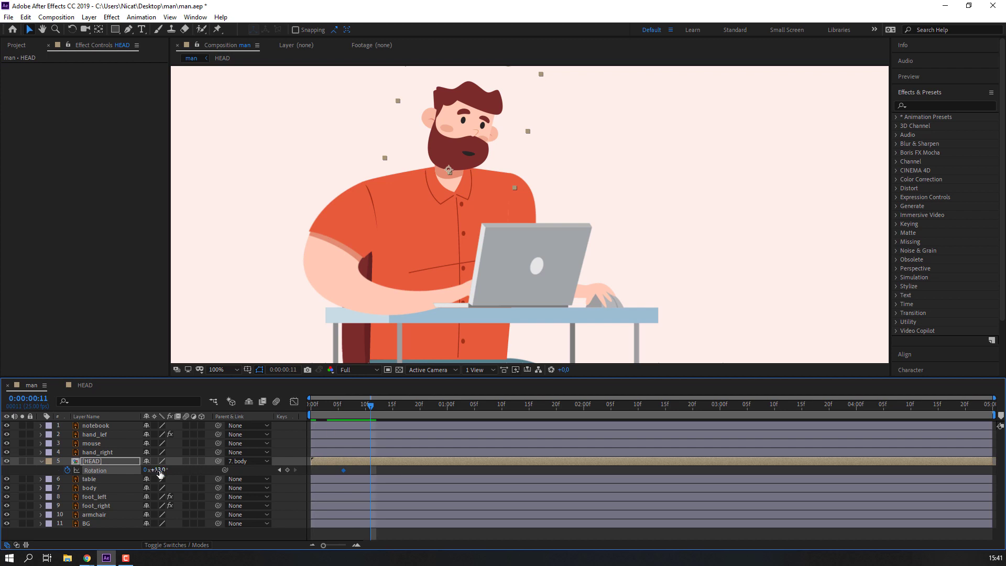
pyautogui.moveTo(160, 470); pyautogui.dragTo(150, 469)
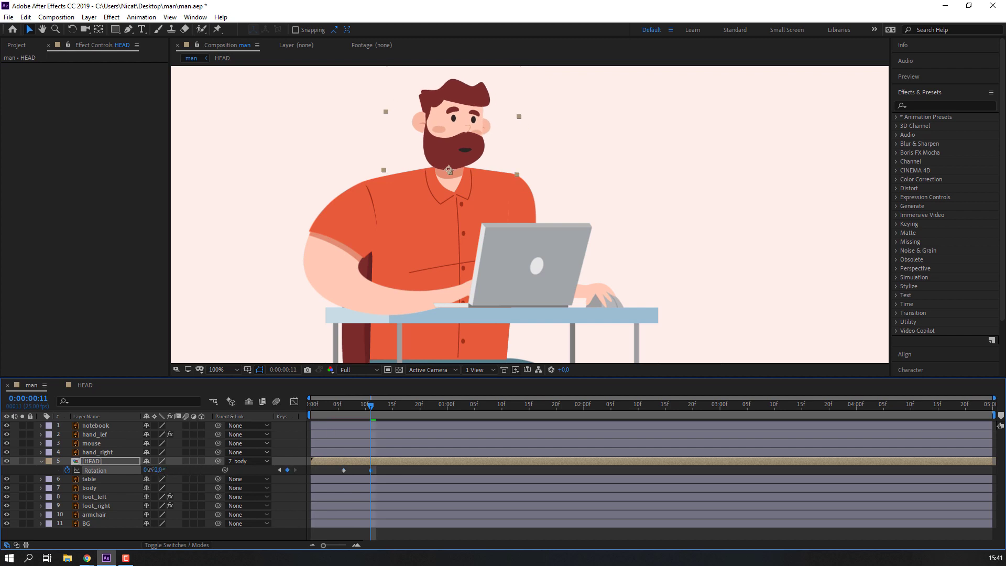
pyautogui.press('space')
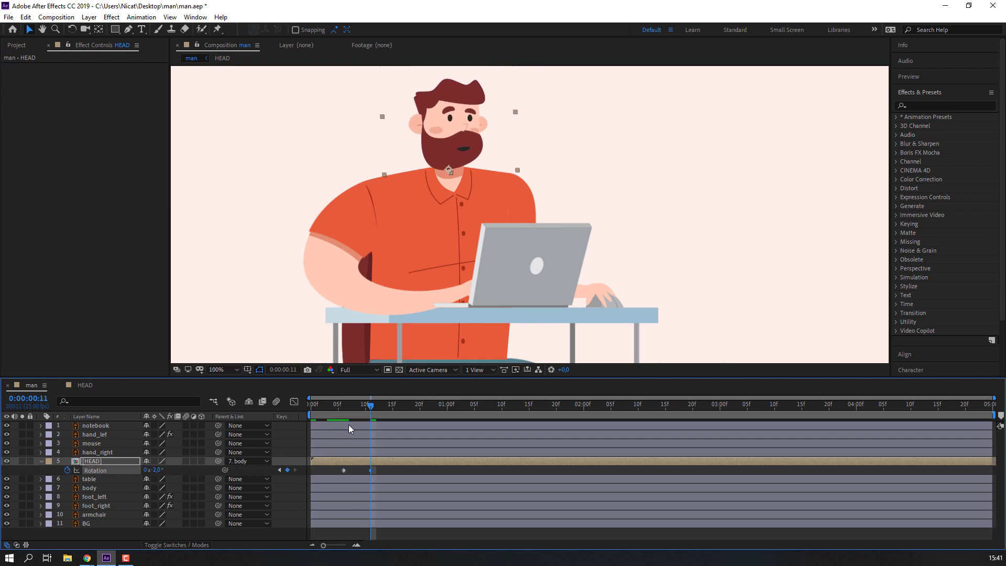
pyautogui.moveTo(331, 407); pyautogui.dragTo(331, 412)
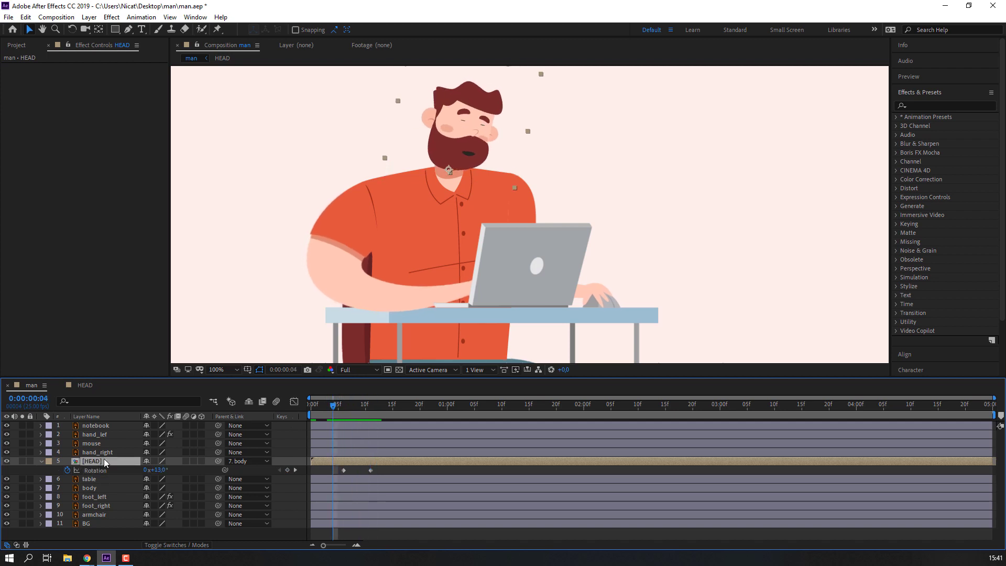
pyautogui.hotkey('shift', 'p')
# Step: Keyframe the HEAD position dipping a few pixels down, then pasting the start position back
pyautogui.click(71, 470)
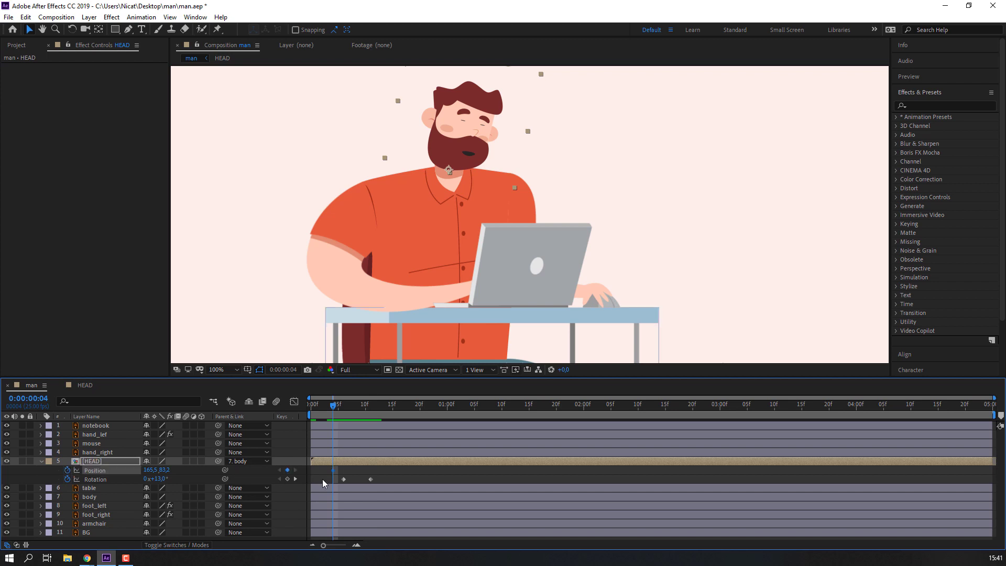
pyautogui.moveTo(349, 404); pyautogui.dragTo(357, 407)
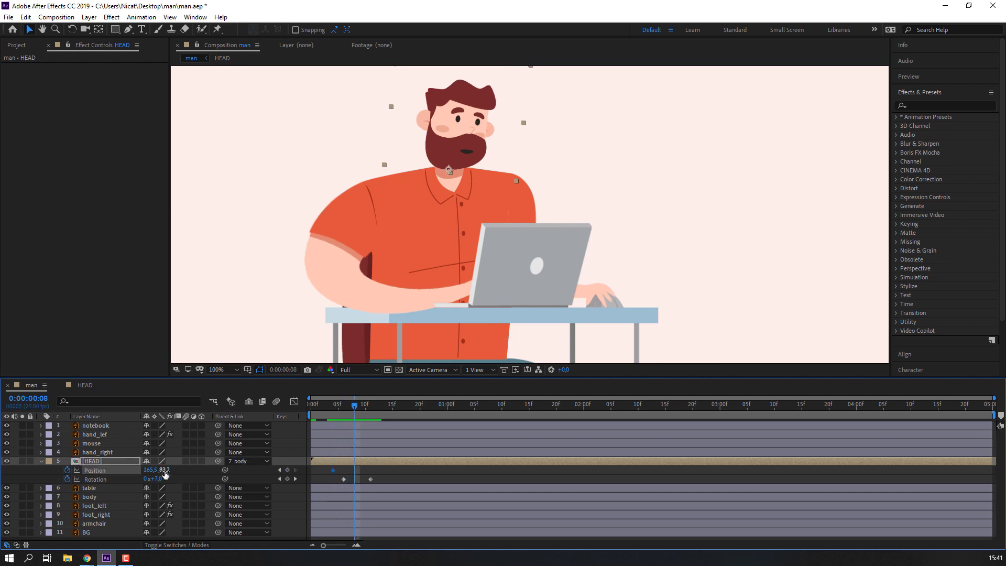
pyautogui.moveTo(164, 470); pyautogui.dragTo(169, 470)
pyautogui.moveTo(329, 409); pyautogui.dragTo(381, 415)
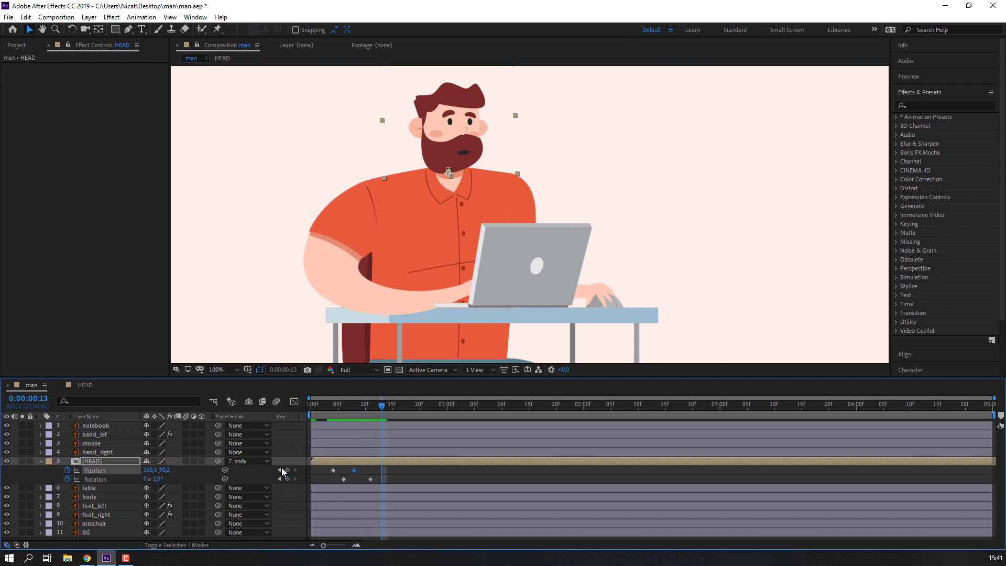
pyautogui.click(333, 469)
pyautogui.hotkey('ctrl', 'c')
pyautogui.hotkey('ctrl', 'v')
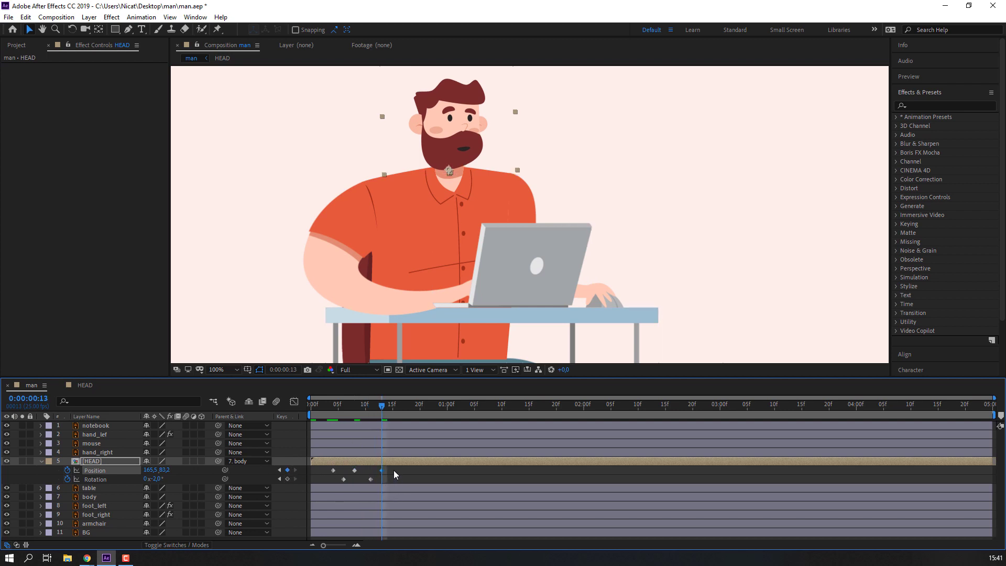
# Step: Apply Easy Ease to all the head keyframes and preview the motion
pyautogui.moveTo(393, 471); pyautogui.dragTo(324, 479)
pyautogui.rightClick(335, 469)
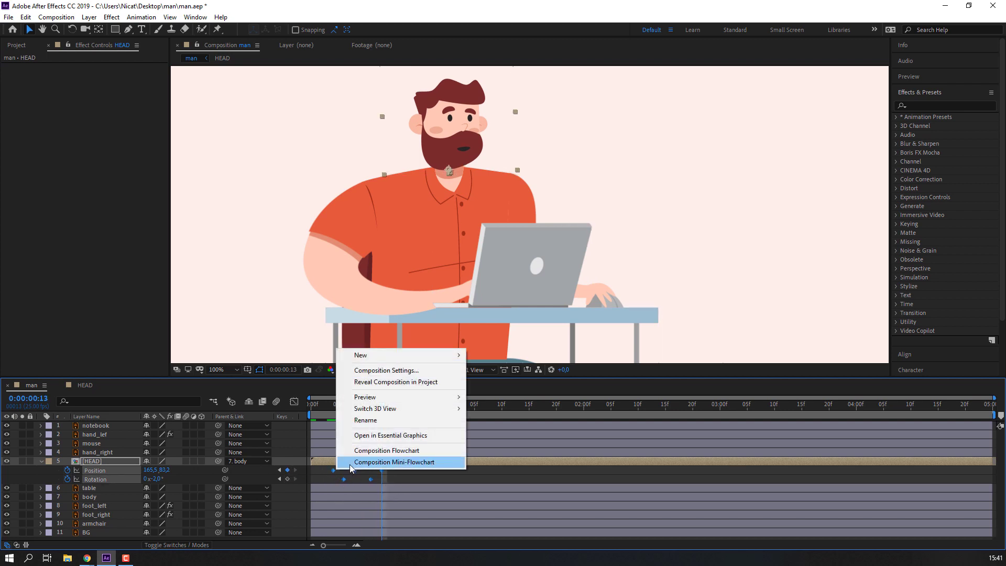
pyautogui.click(333, 469)
pyautogui.rightClick(333, 470)
pyautogui.moveTo(398, 462)
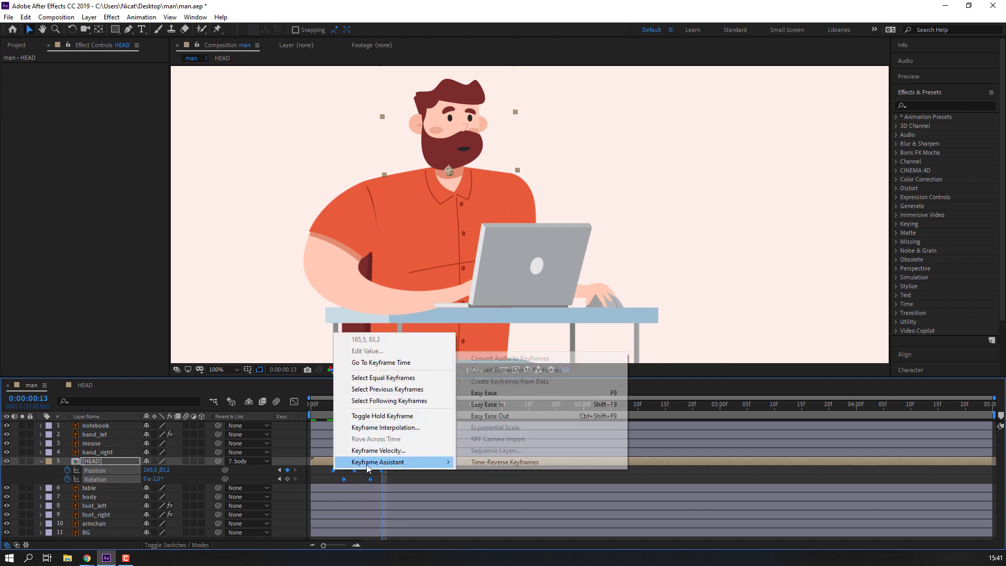
pyautogui.click(495, 394)
pyautogui.click(454, 471)
pyautogui.press('space')
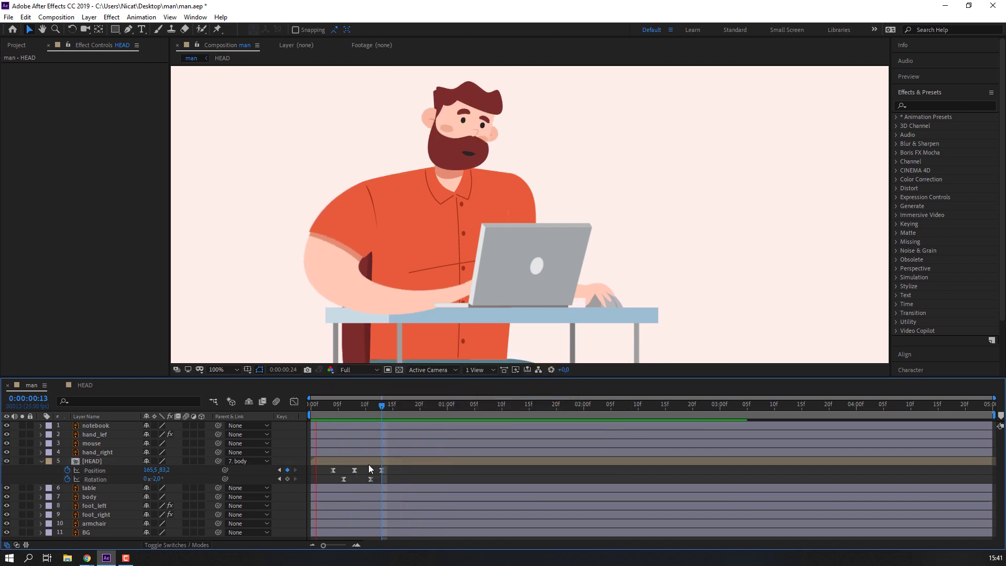
# Step: Retime the middle head-dip keyframe slightly later and preview the head motion
pyautogui.moveTo(397, 469)
pyautogui.mouseDown()
pyautogui.moveTo(312, 483)
pyautogui.moveTo(360, 470)
pyautogui.moveTo(330, 482)
pyautogui.mouseUp()
pyautogui.click(389, 471)
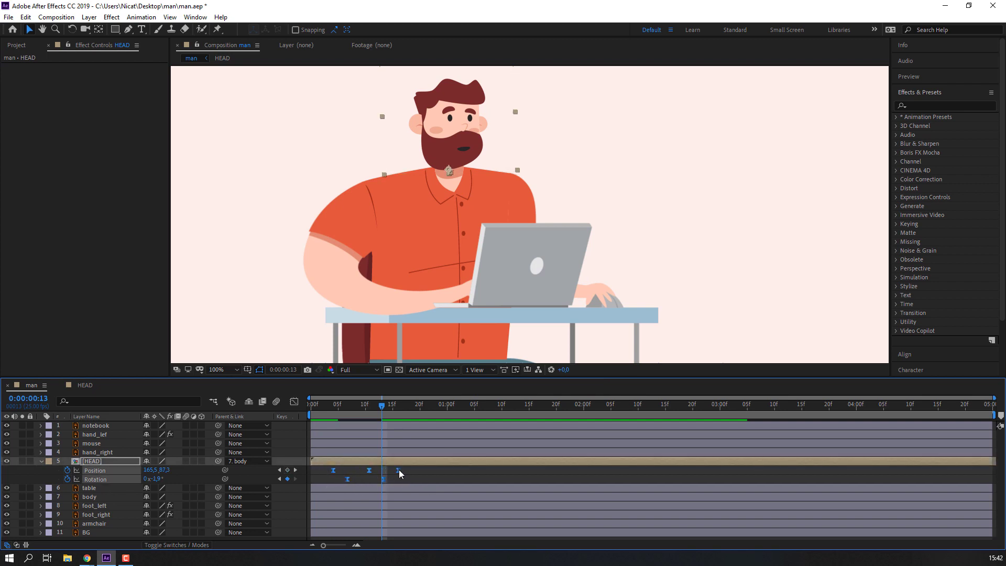
pyautogui.click(417, 469)
pyautogui.press('space')
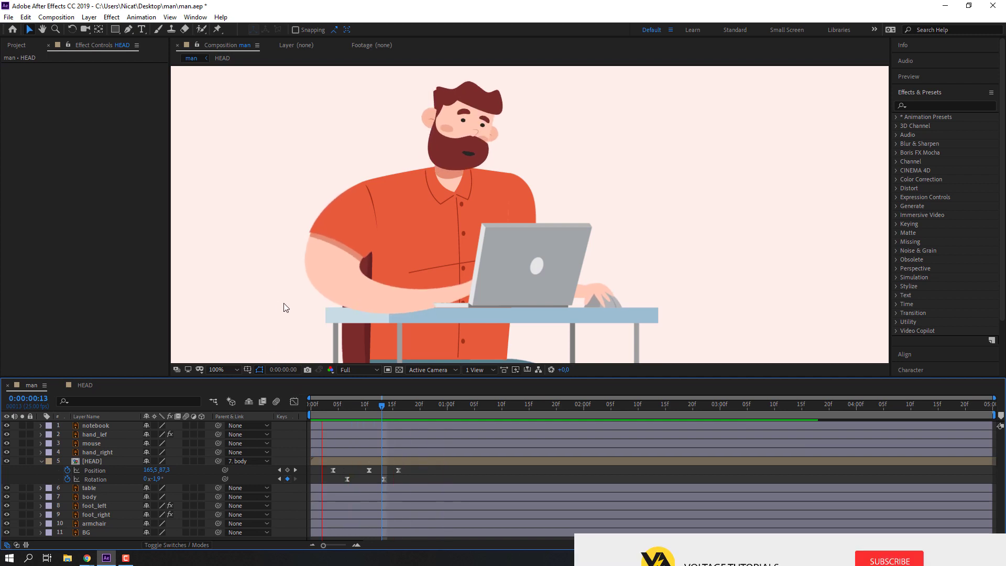
pyautogui.press(',')
pyautogui.press(',')
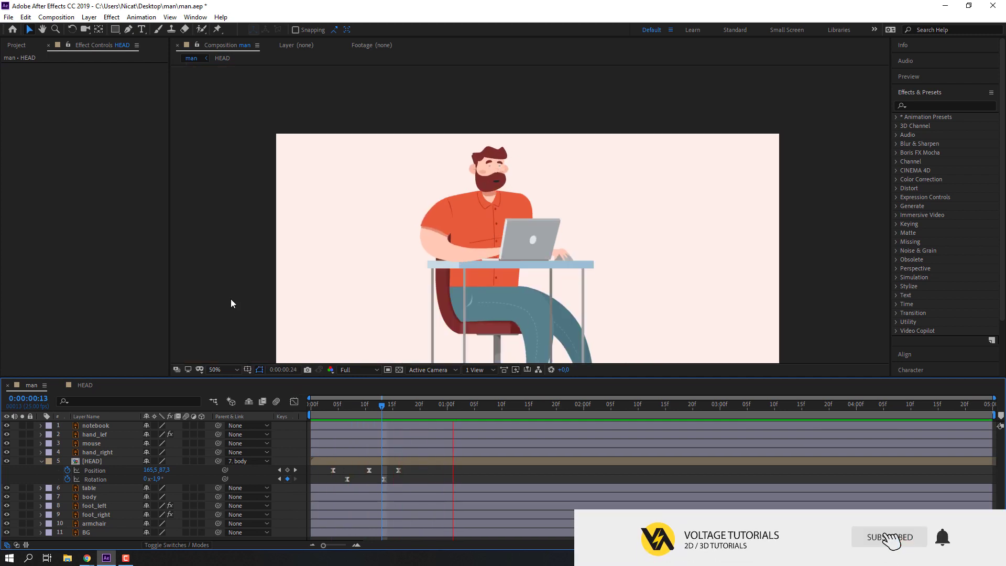
pyautogui.press('.')
# Step: Add a rotation keyframe at 1:00 and tilt the head again a few frames later
pyautogui.moveTo(347, 411); pyautogui.dragTo(434, 416)
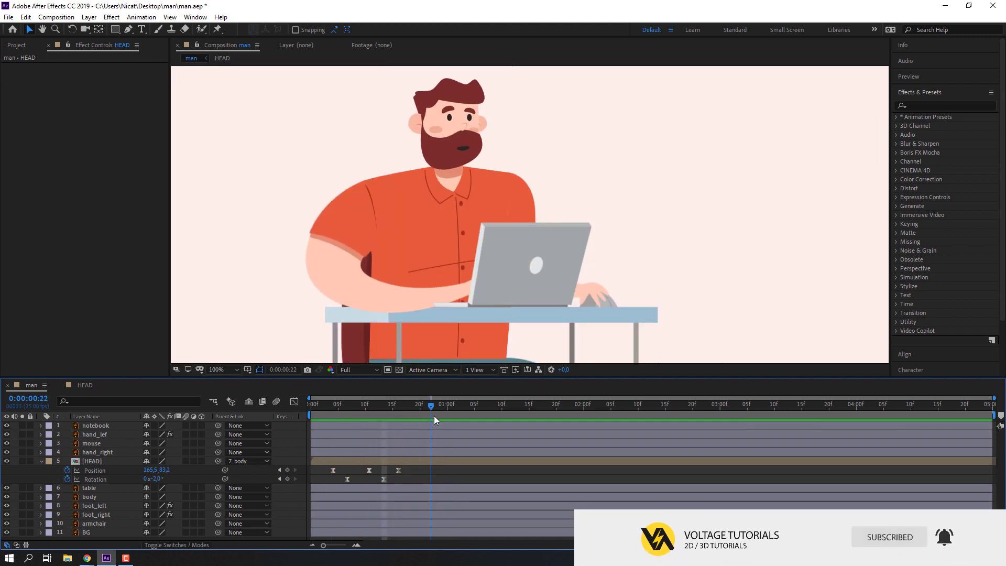
pyautogui.press('pagedown')
pyautogui.press('pagedown')
pyautogui.press('pagedown')
pyautogui.click(287, 479)
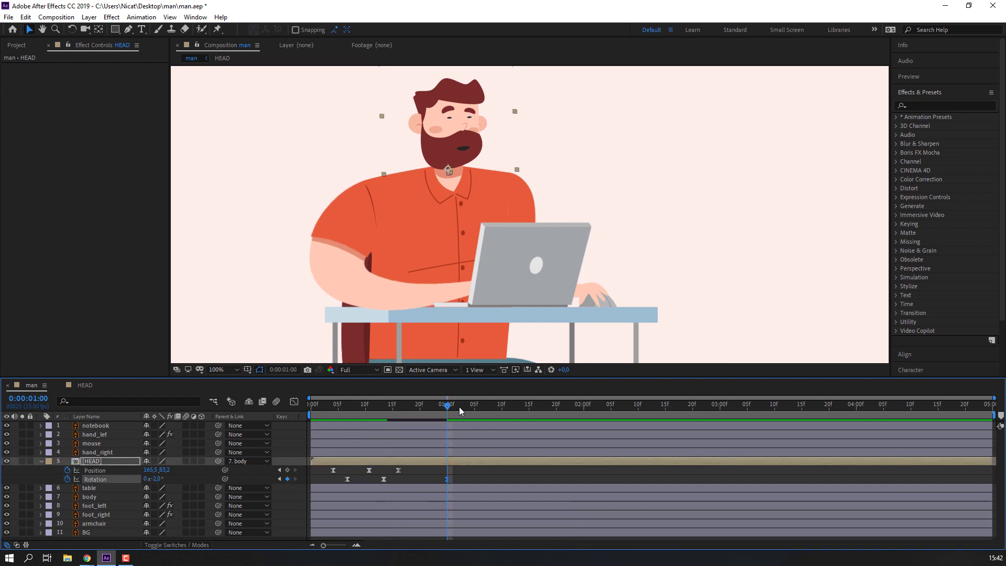
pyautogui.moveTo(459, 406); pyautogui.dragTo(485, 411)
pyautogui.click(433, 469)
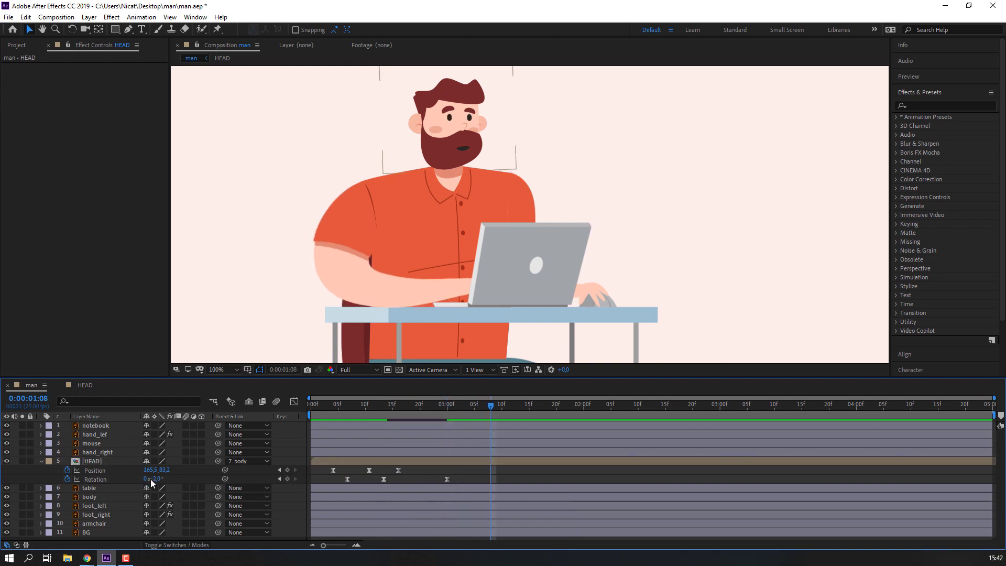
pyautogui.moveTo(150, 479); pyautogui.dragTo(168, 477)
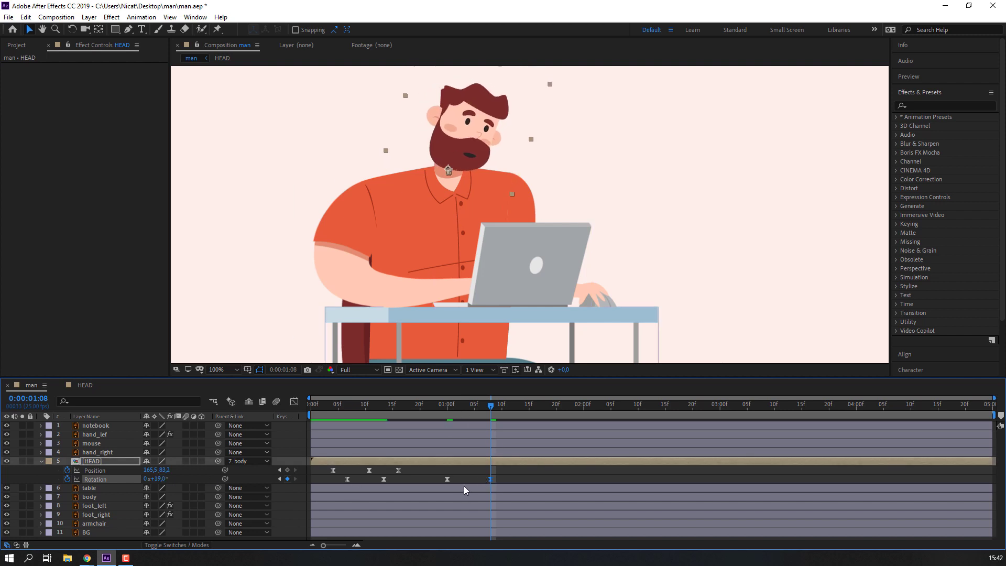
# Step: Copy the three head-dip Position keyframes, paste them at 1:00, and shift them slightly
pyautogui.moveTo(419, 463); pyautogui.dragTo(330, 468)
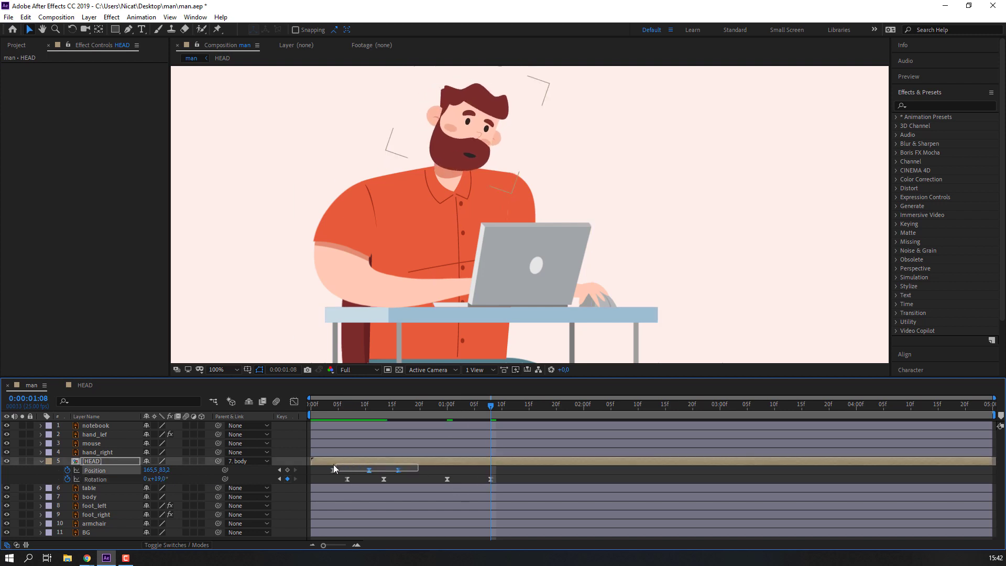
pyautogui.hotkey('ctrl', 'c')
pyautogui.click(446, 413)
pyautogui.hotkey('ctrl', 'v')
pyautogui.moveTo(447, 470)
pyautogui.mouseDown()
pyautogui.moveTo(437, 469)
pyautogui.moveTo(462, 475)
pyautogui.mouseUp()
# Step: Shift the later keyframes, preview, and add a head Rotation keyframe at 2:01
pyautogui.click(447, 481)
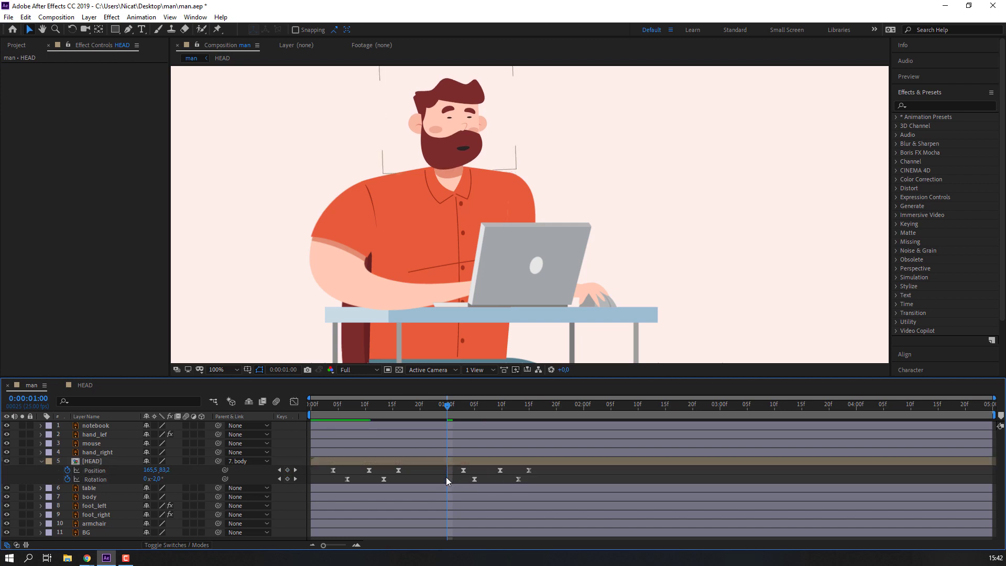
pyautogui.press('space')
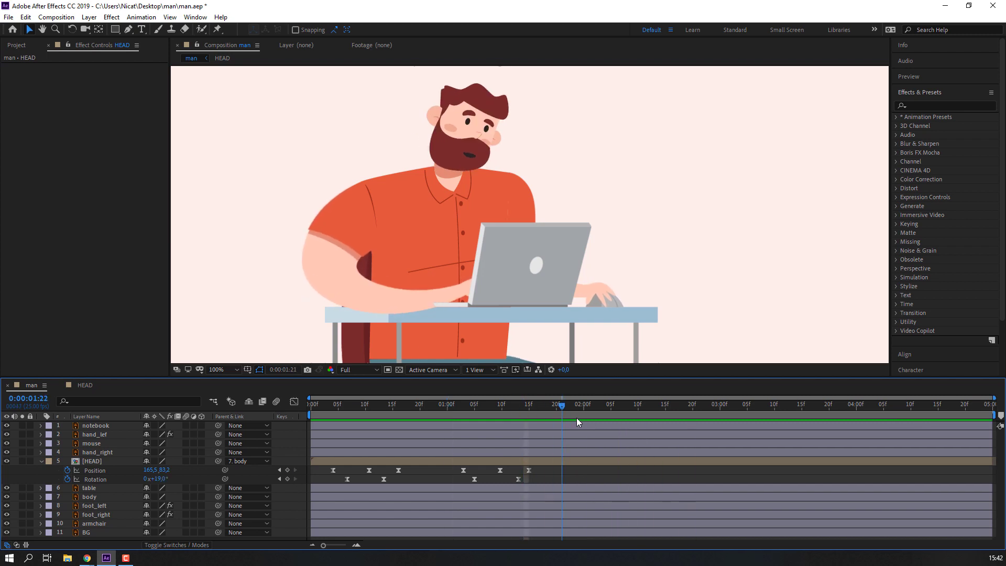
pyautogui.click(287, 479)
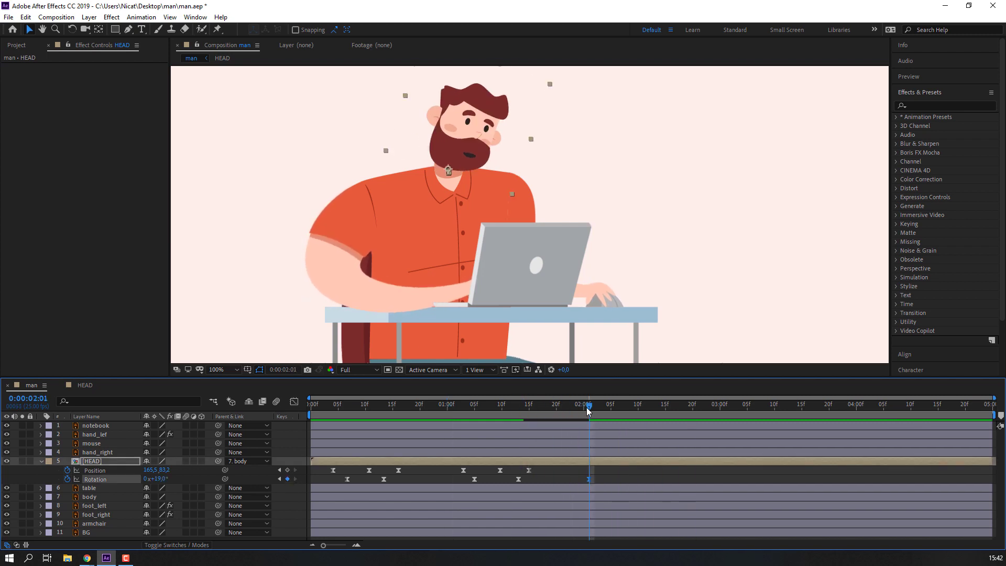
pyautogui.click(627, 406)
pyautogui.moveTo(166, 479); pyautogui.dragTo(152, 479)
pyautogui.moveTo(578, 406); pyautogui.dragTo(589, 407)
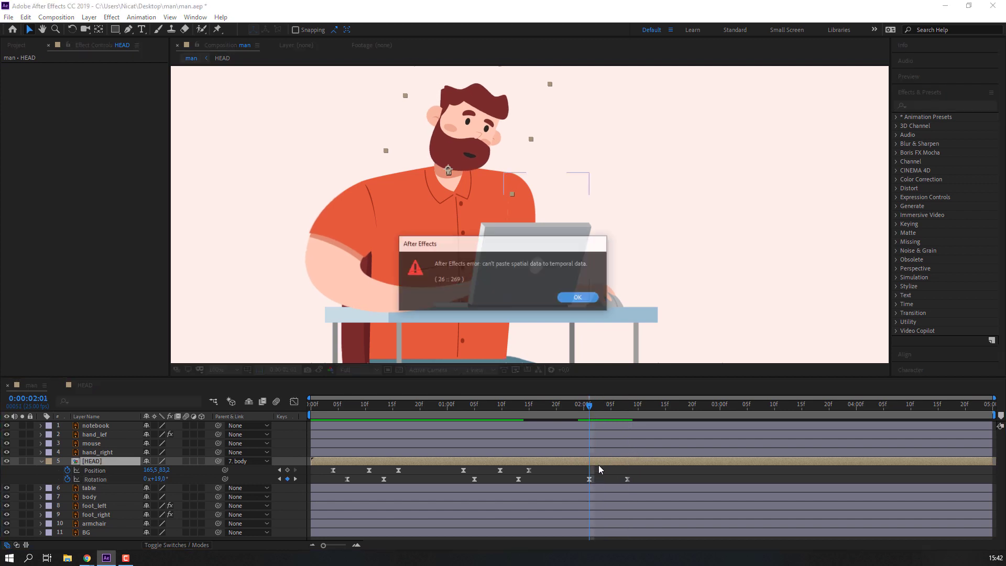
# Step: Paste the Position keyframes at 2:01, nudge them, and start the work area at 1:18
pyautogui.click(580, 295)
pyautogui.click(462, 470)
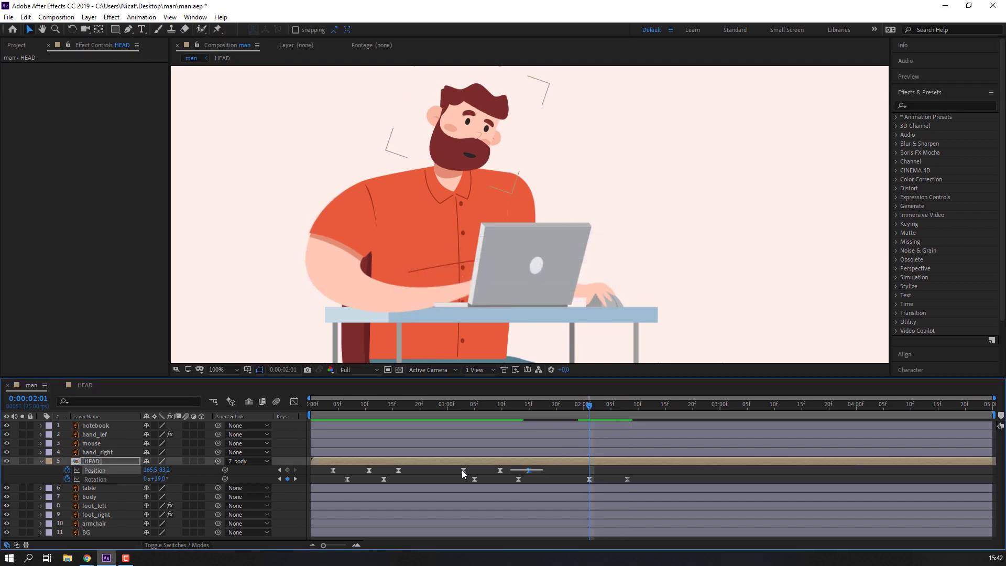
pyautogui.hotkey('ctrl', 'v')
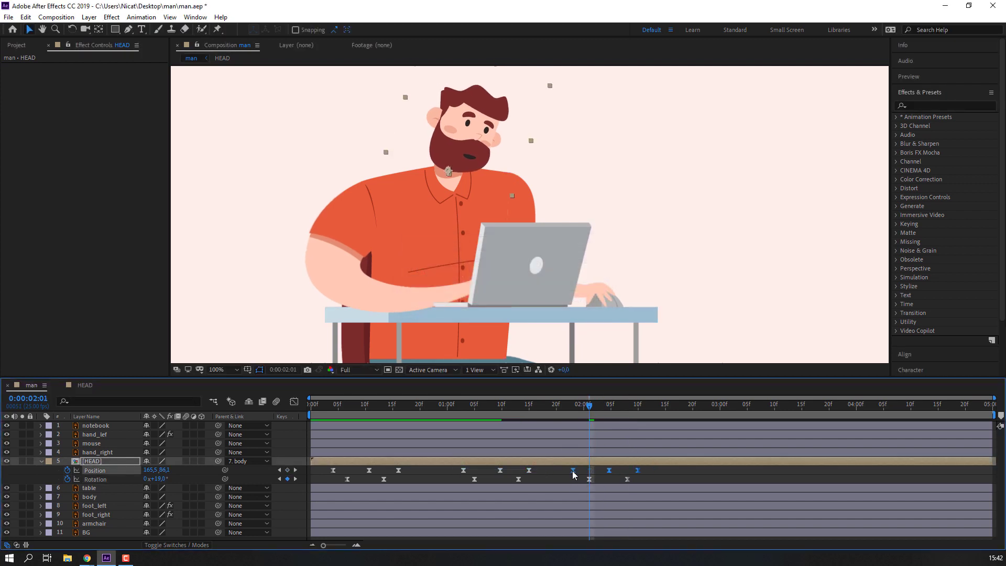
pyautogui.moveTo(589, 470)
pyautogui.mouseDown()
pyautogui.moveTo(578, 470)
pyautogui.moveTo(610, 470)
pyautogui.mouseUp()
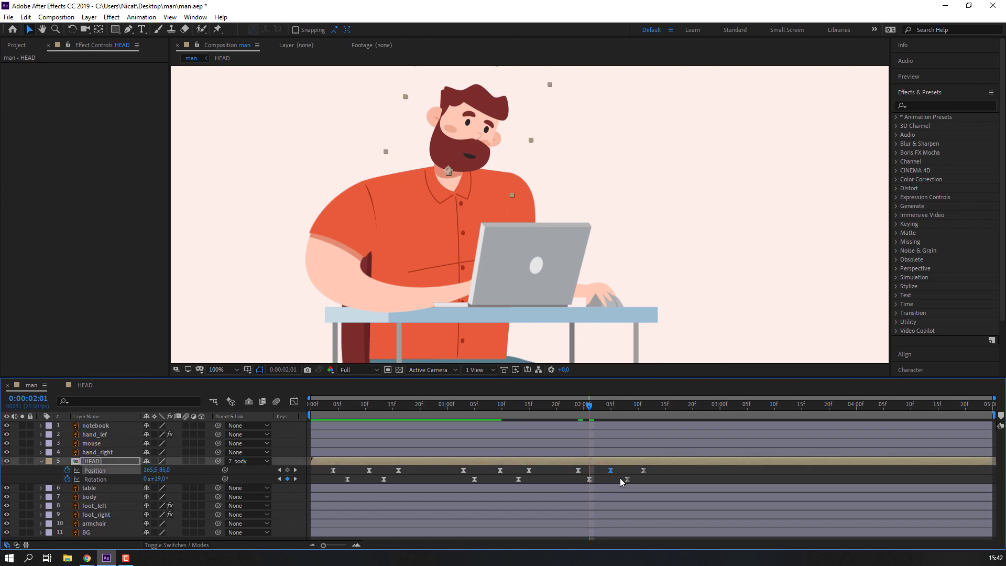
pyautogui.click(545, 405)
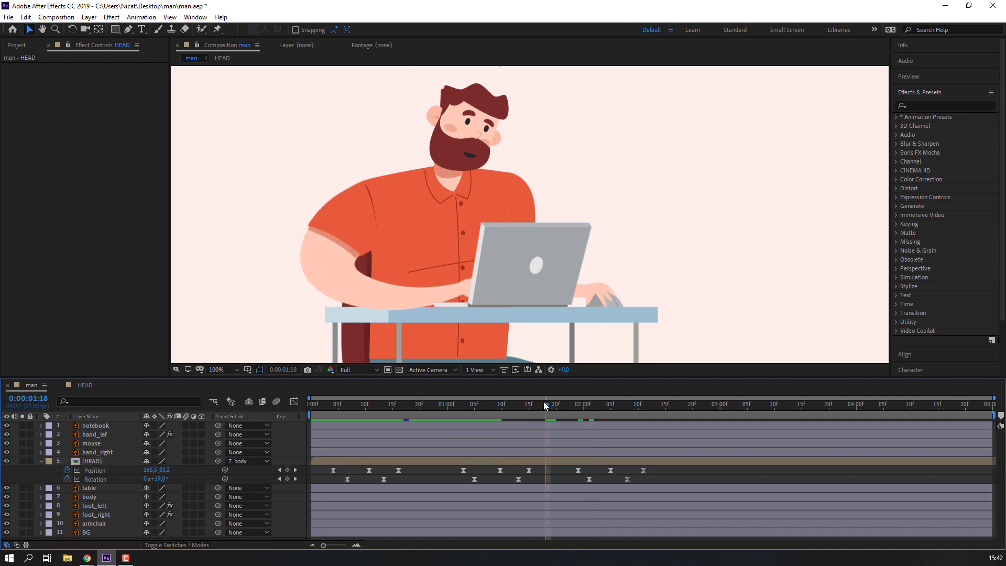
pyautogui.press('b')
pyautogui.press('space')
# Step: Add head Rotation keyframes at 2:20 and +21° at 3:03
pyautogui.press('space')
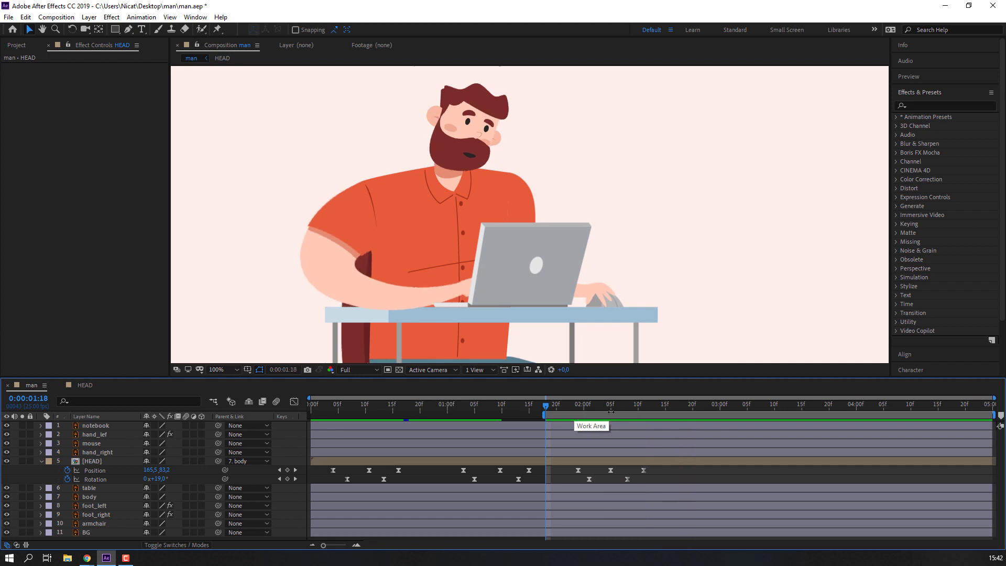
pyautogui.press('space')
pyautogui.press('space')
pyautogui.moveTo(646, 404); pyautogui.dragTo(694, 413)
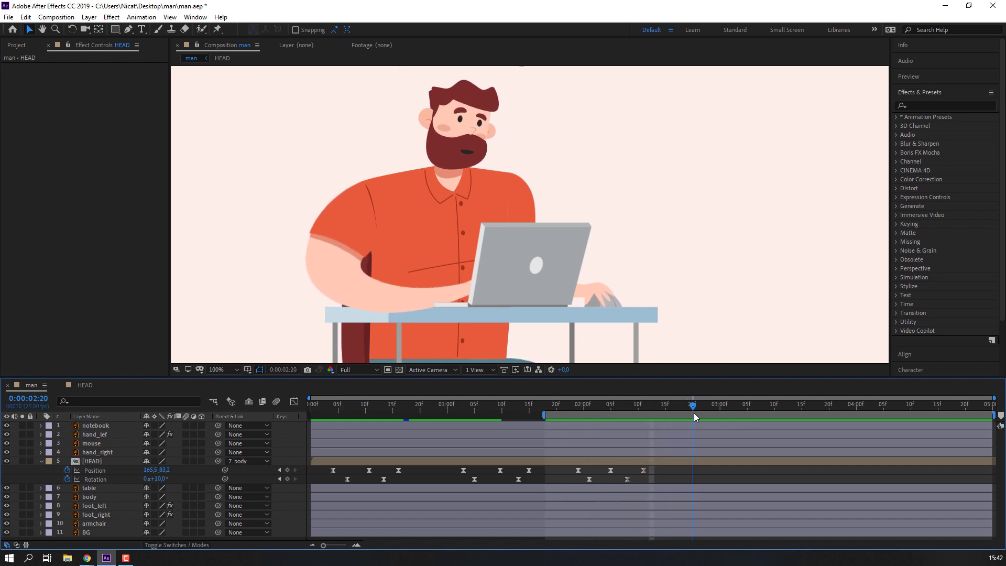
pyautogui.click(288, 479)
pyautogui.press('space')
pyautogui.click(196, 482)
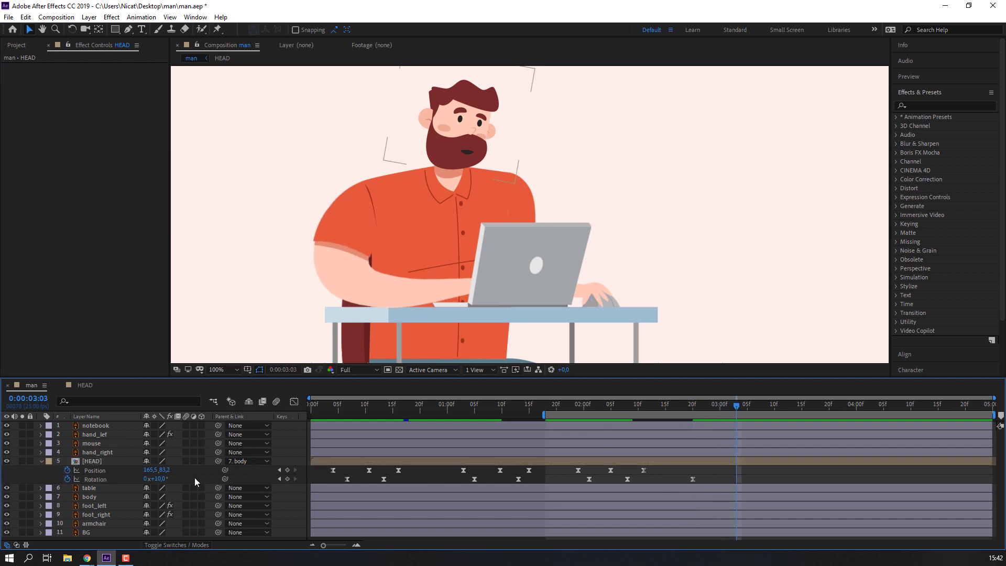
pyautogui.moveTo(161, 480); pyautogui.dragTo(167, 478)
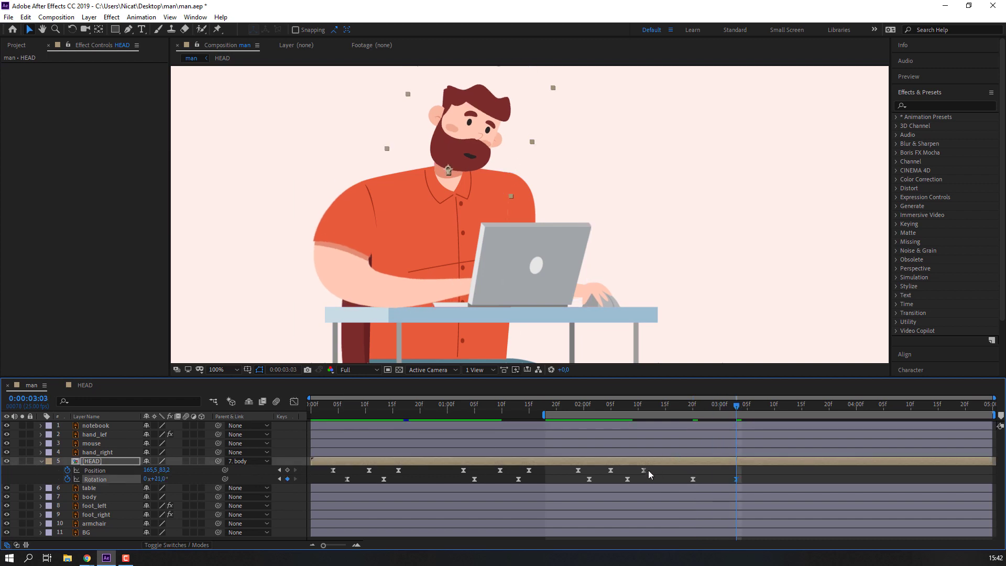
# Step: Shift the three later Position keyframes earlier toward 3:03 and preview
pyautogui.moveTo(649, 466); pyautogui.dragTo(571, 474)
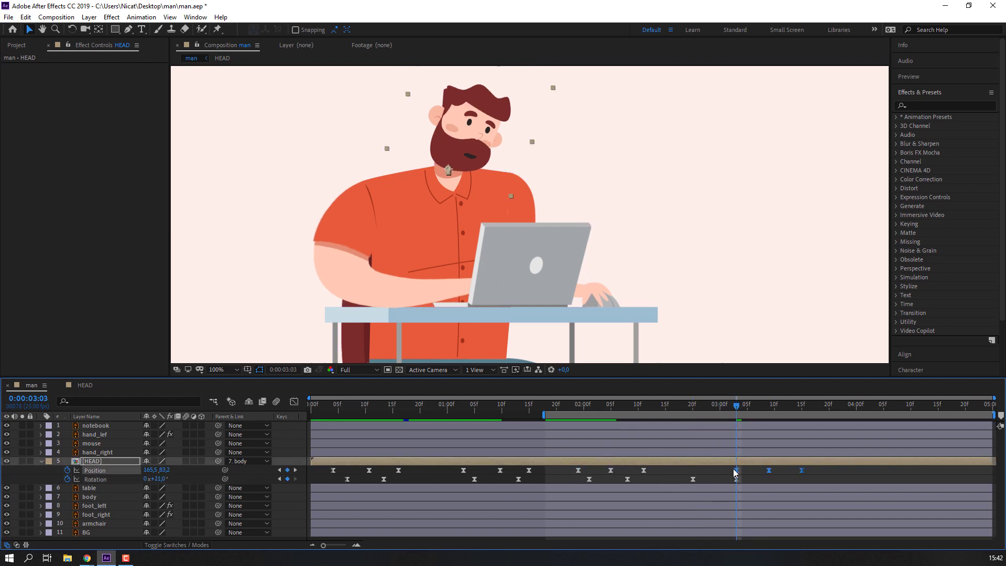
pyautogui.moveTo(733, 469); pyautogui.dragTo(680, 469)
pyautogui.click(714, 477)
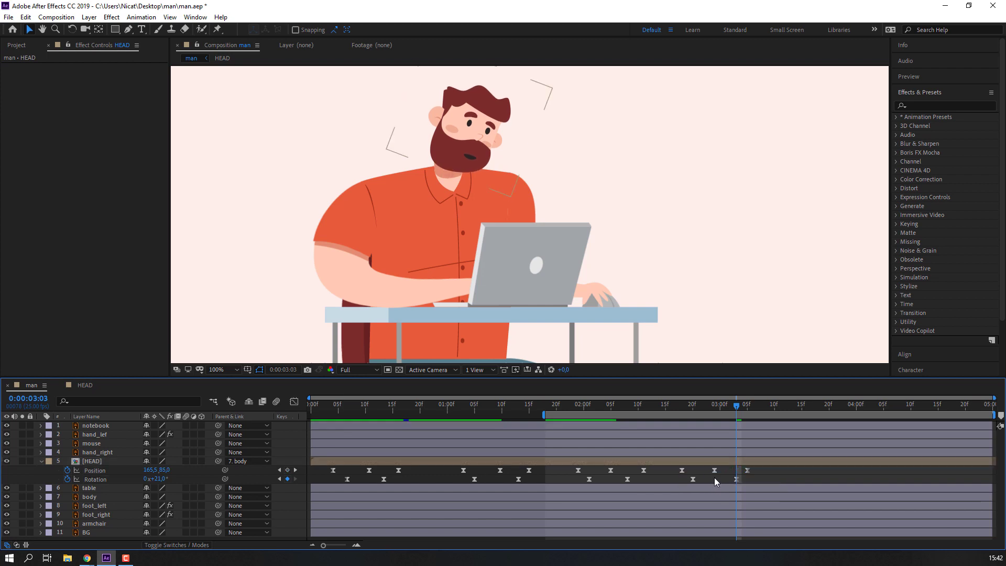
pyautogui.press('space')
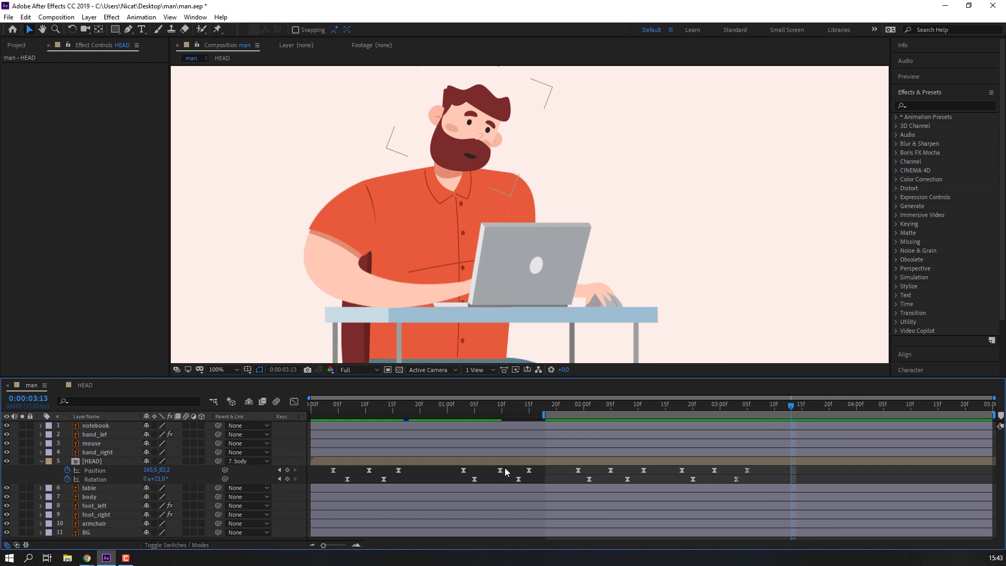
# Step: Copy the early HEAD keyframes, paste them at 3:13, and extend the work area to 0
pyautogui.moveTo(543, 466); pyautogui.dragTo(329, 479)
pyautogui.hotkey('ctrl', 'c')
pyautogui.hotkey('ctrl', 'v')
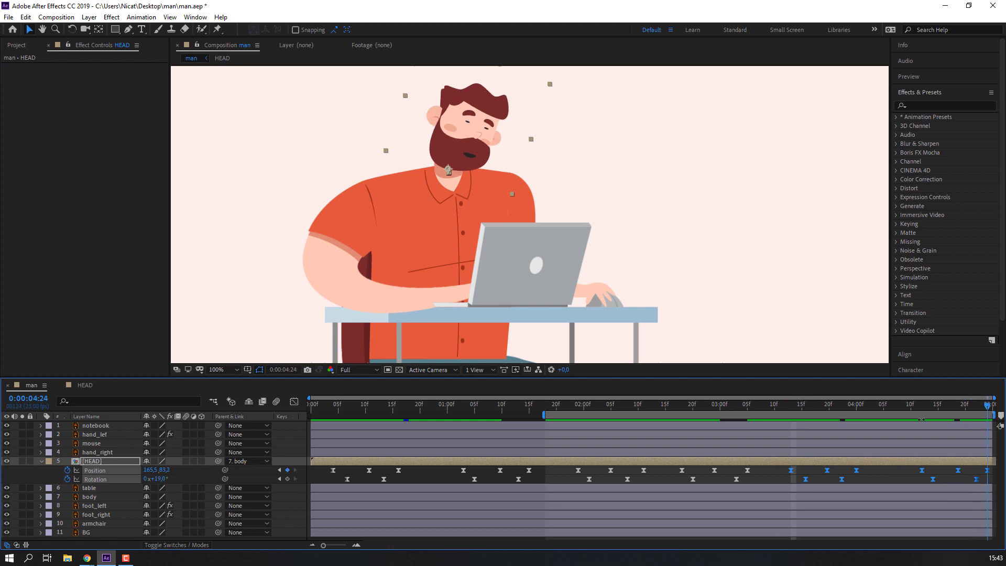
pyautogui.moveTo(515, 415); pyautogui.dragTo(310, 415)
pyautogui.click(453, 476)
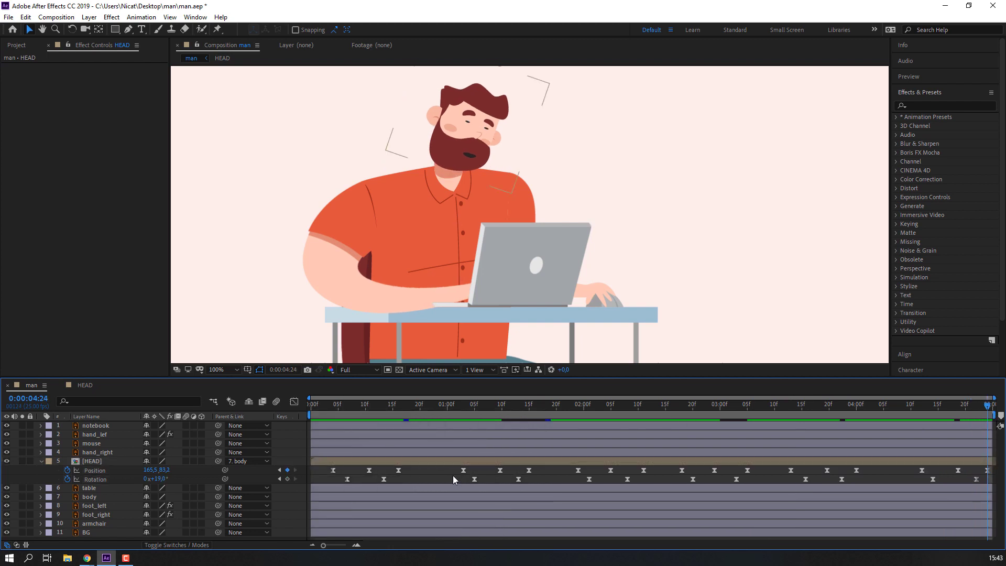
pyautogui.click(225, 370)
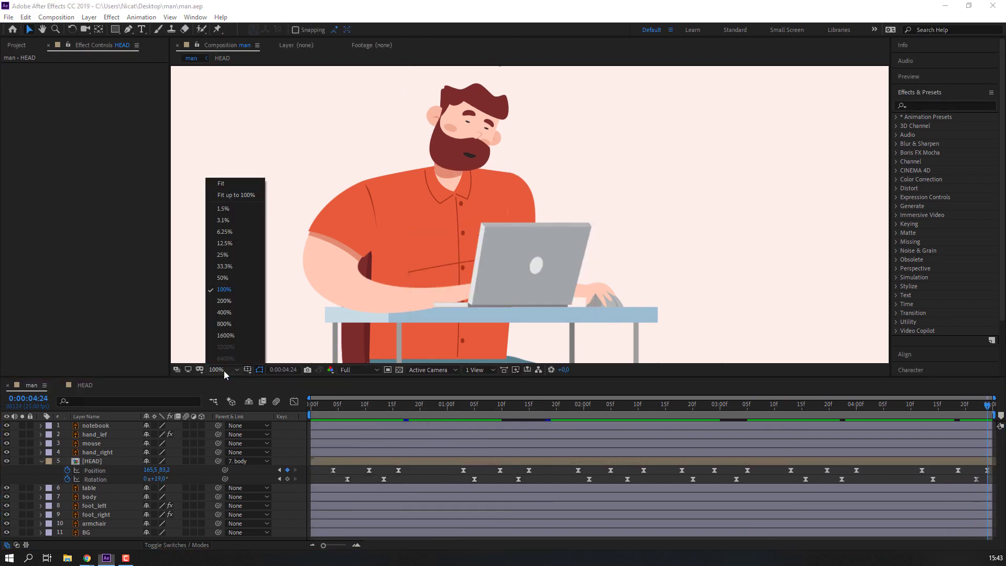
# Step: Fit the whole character in the viewer and preview the animation
pyautogui.click(237, 200)
pyautogui.press('space')
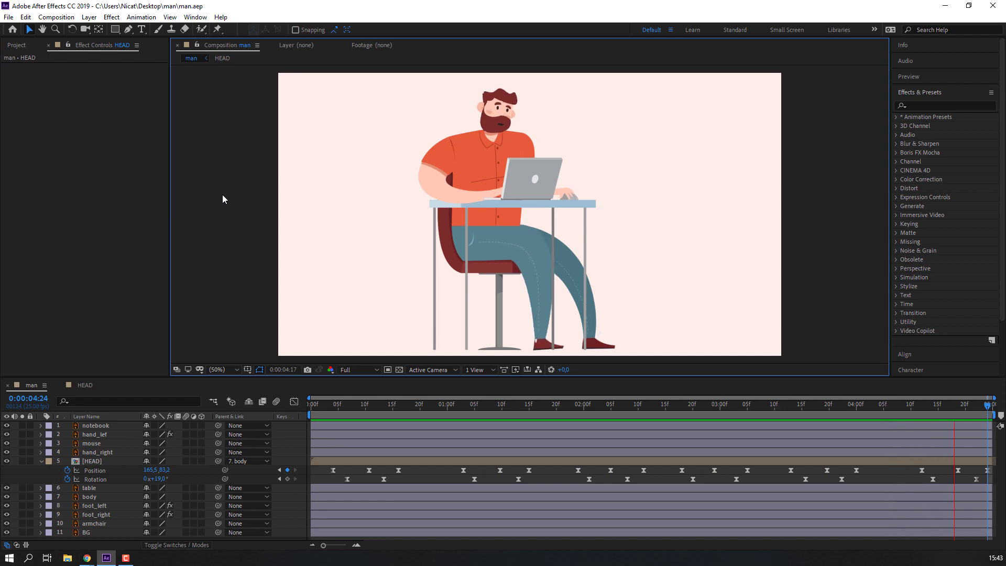
pyautogui.press('space')
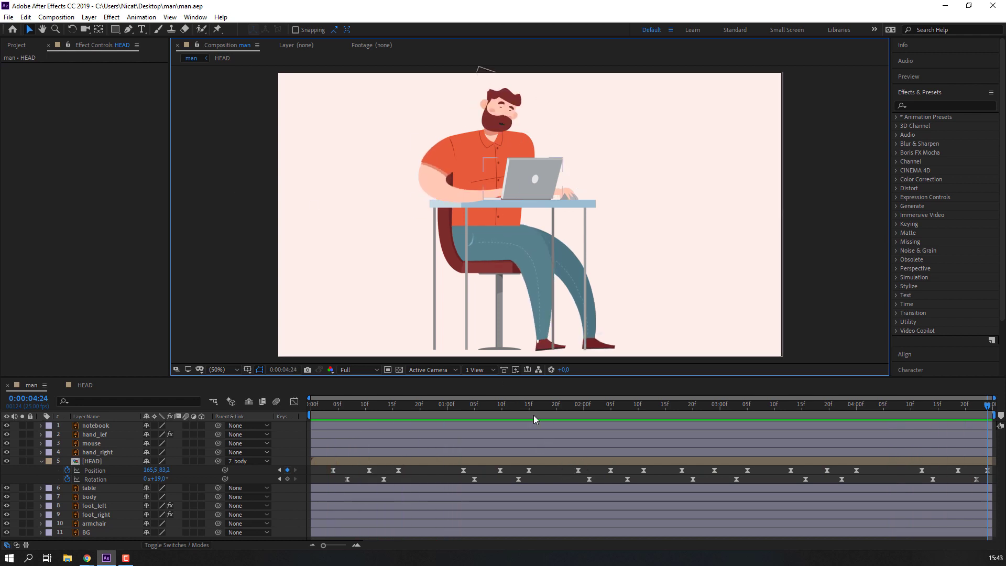
# Step: Delete the five HEAD keyframes following 1:15 and preview the resting head
pyautogui.click(530, 409)
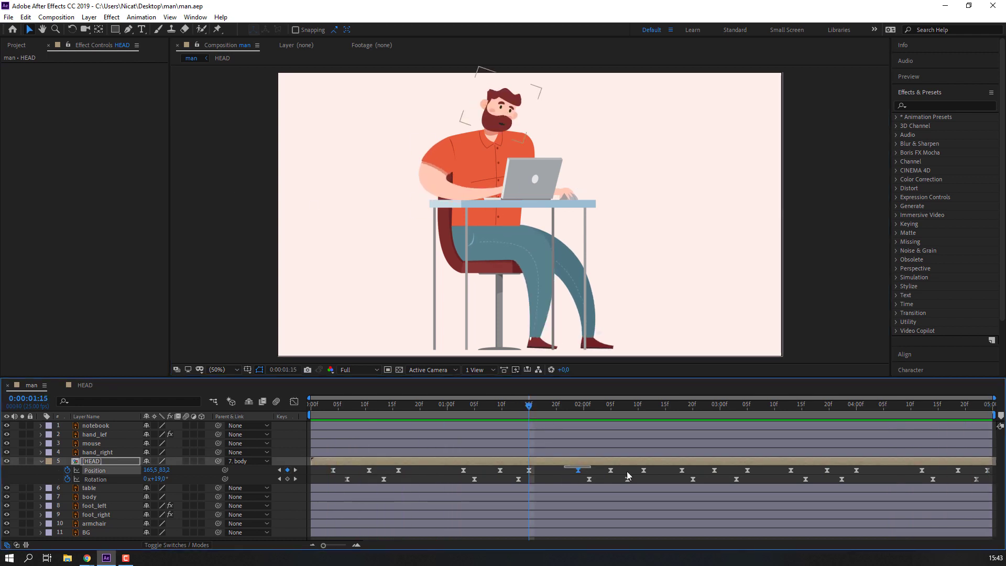
pyautogui.moveTo(562, 465); pyautogui.dragTo(649, 482)
pyautogui.press('Delete')
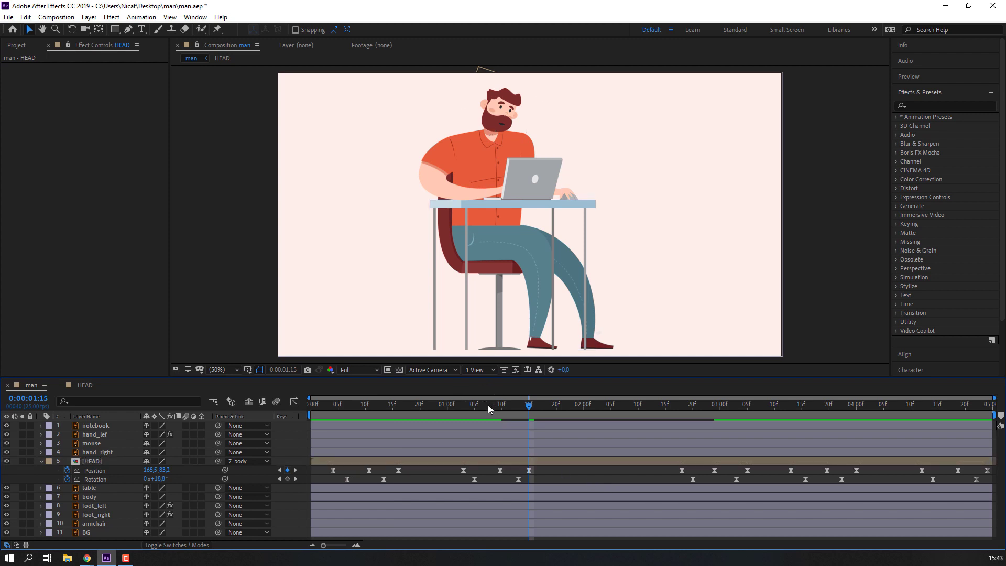
pyautogui.press('space')
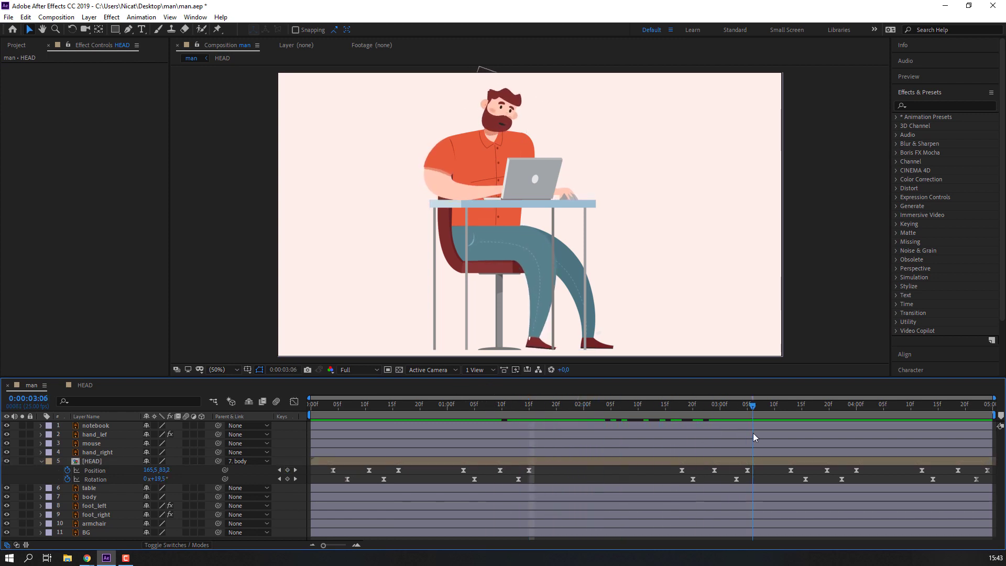
pyautogui.click(677, 432)
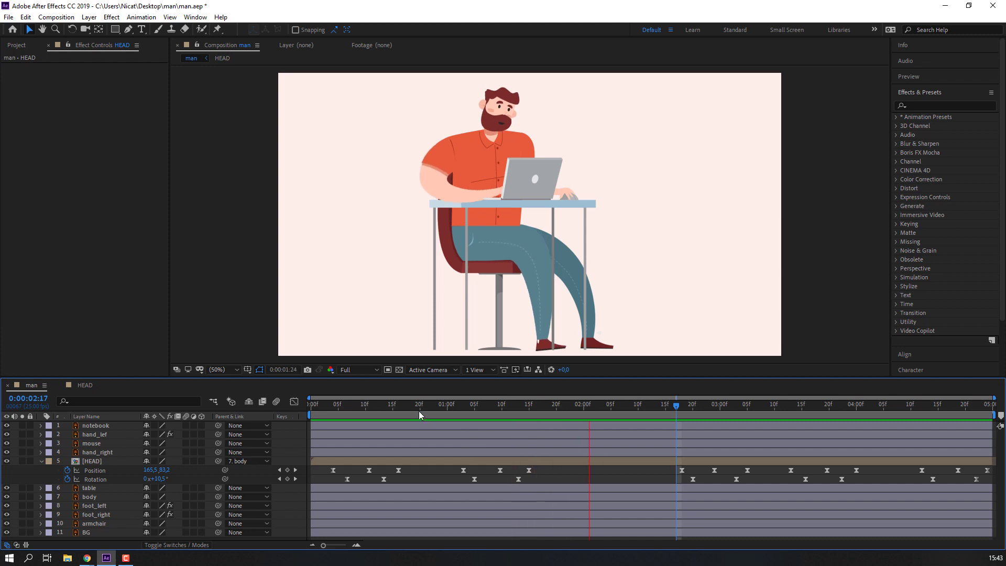
pyautogui.moveTo(420, 411)
pyautogui.mouseDown()
pyautogui.moveTo(384, 408)
pyautogui.moveTo(399, 408)
pyautogui.mouseUp()
# Step: Nudge the eyebrows slightly down in HEAD and add an eye_brown Position keyframe near 0:04
pyautogui.doubleClick(405, 459)
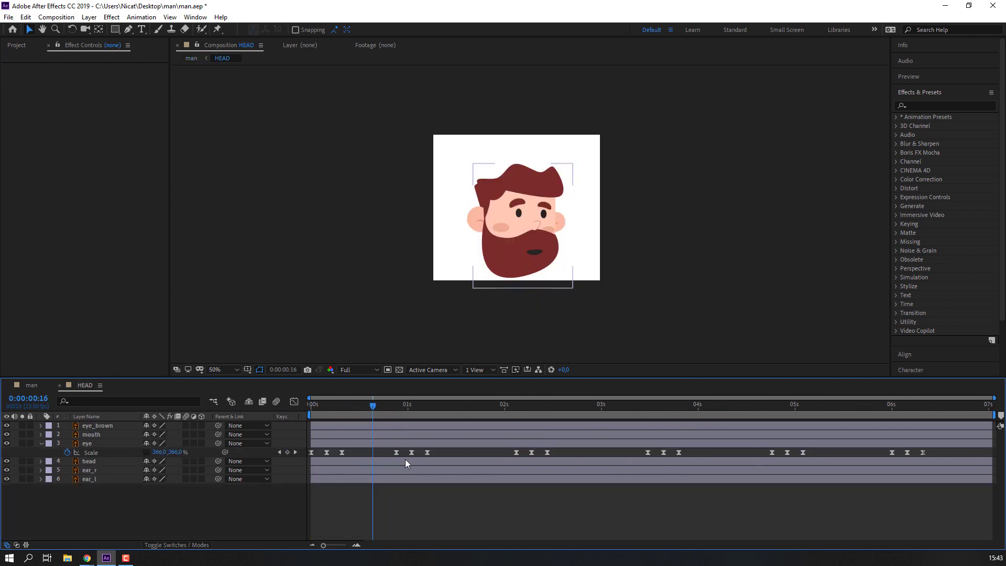
pyautogui.click(33, 385)
pyautogui.moveTo(372, 408); pyautogui.dragTo(334, 411)
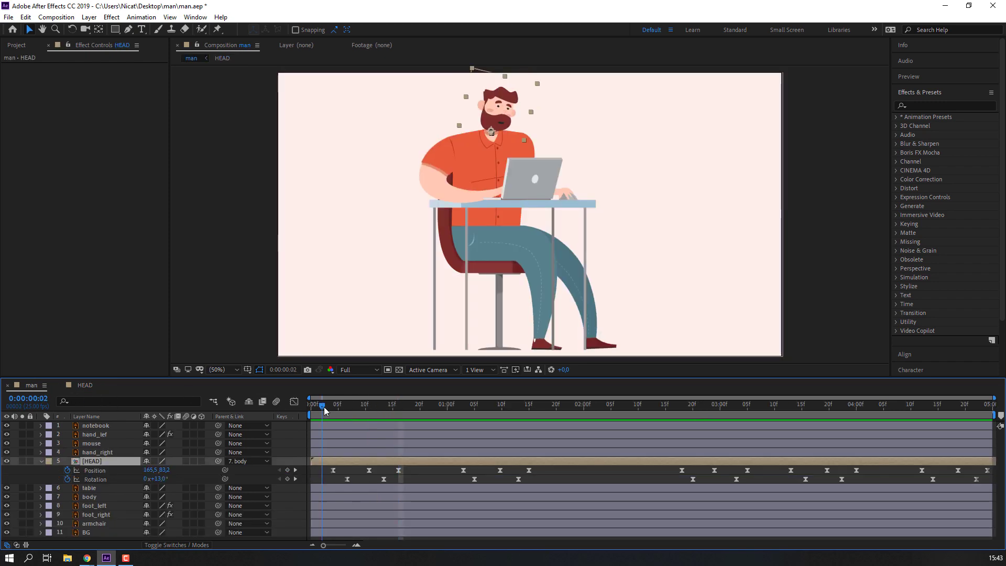
pyautogui.doubleClick(357, 459)
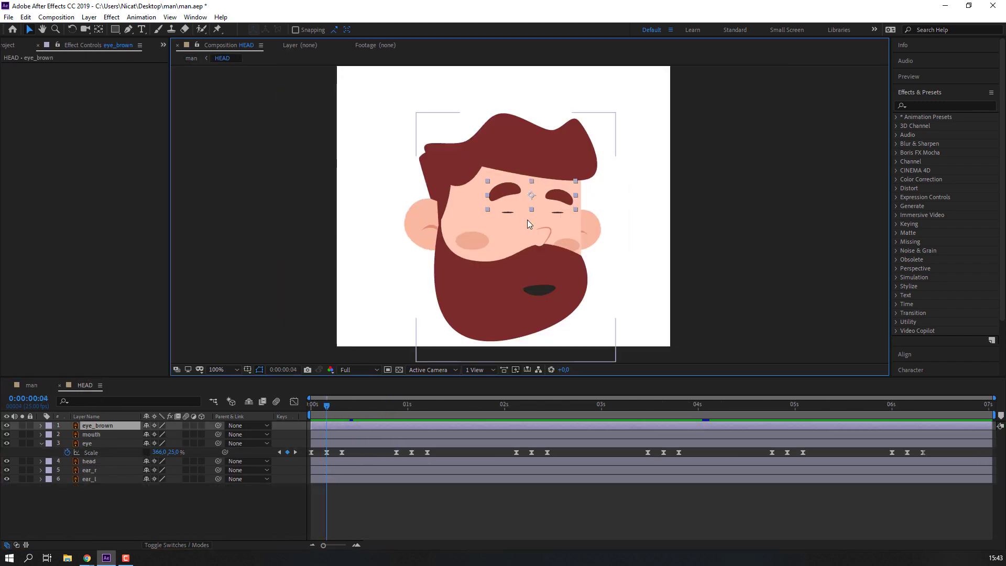
pyautogui.scroll(2, 527, 219)
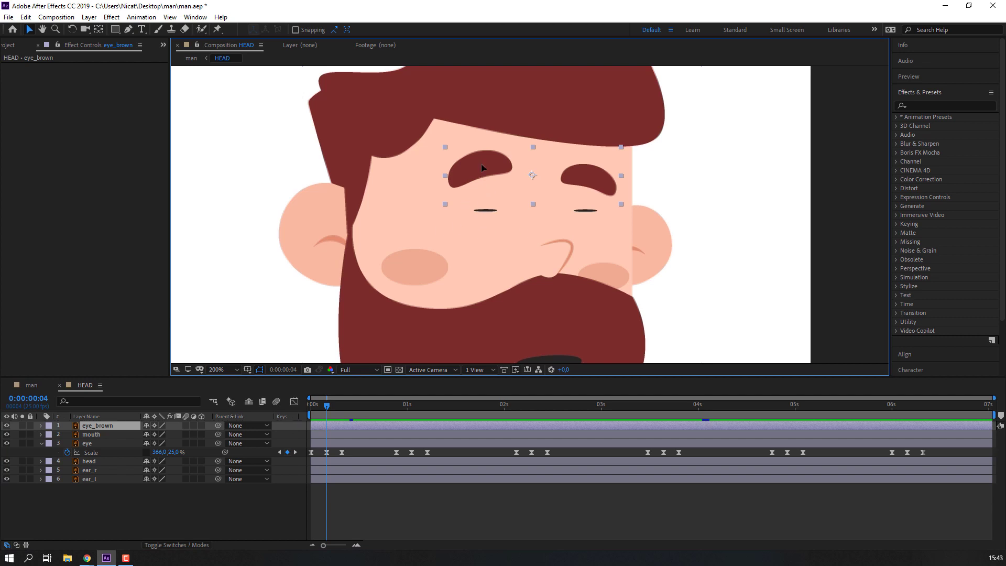
pyautogui.moveTo(482, 167); pyautogui.dragTo(493, 171)
pyautogui.click(354, 406)
pyautogui.click(330, 406)
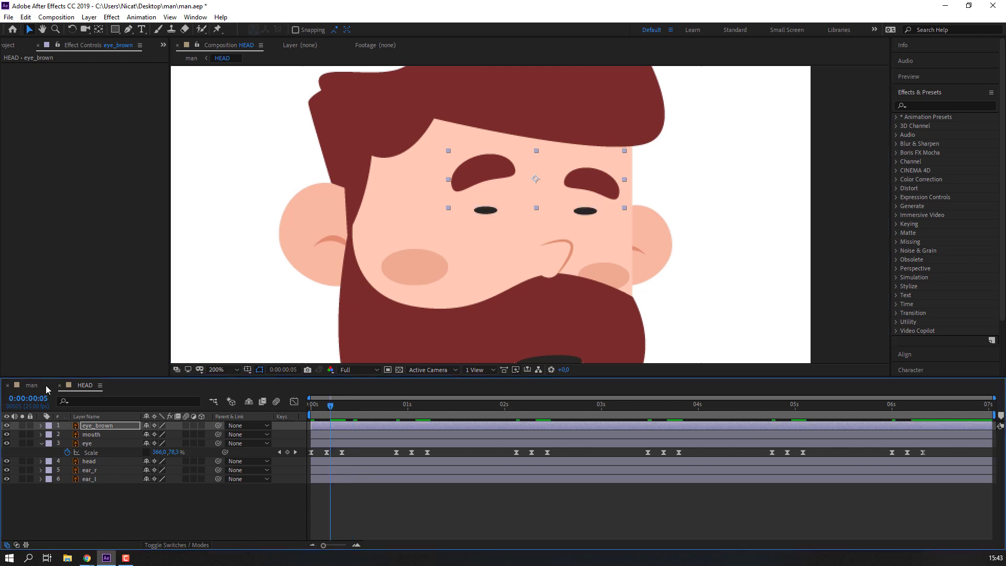
pyautogui.click(46, 389)
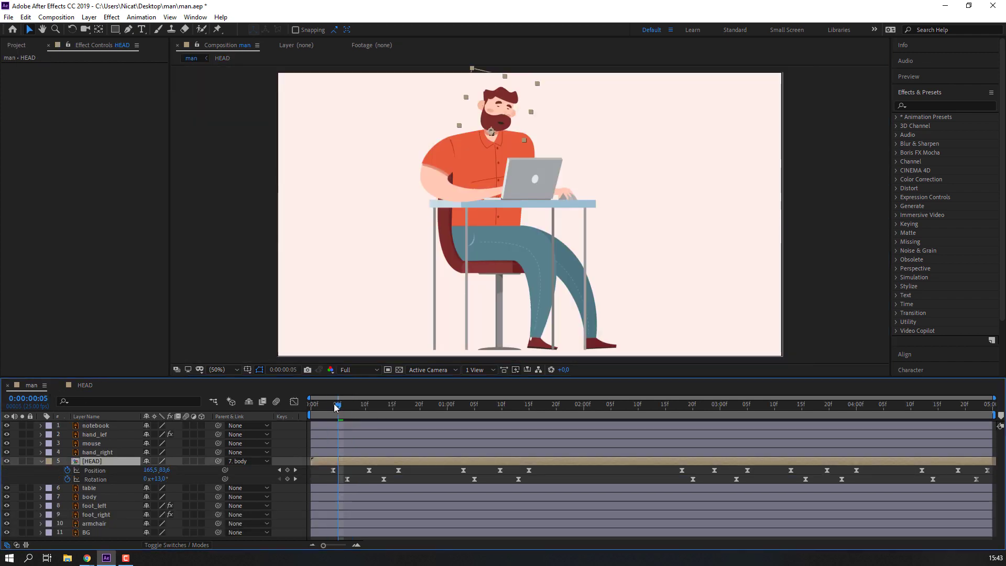
pyautogui.click(82, 387)
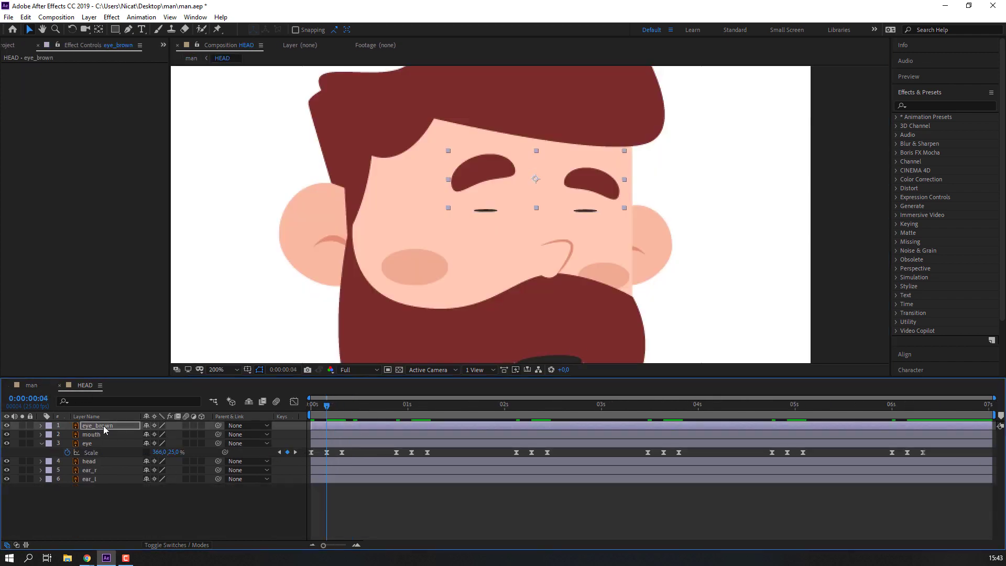
pyautogui.hotkey('alt', 'shift', 'p')
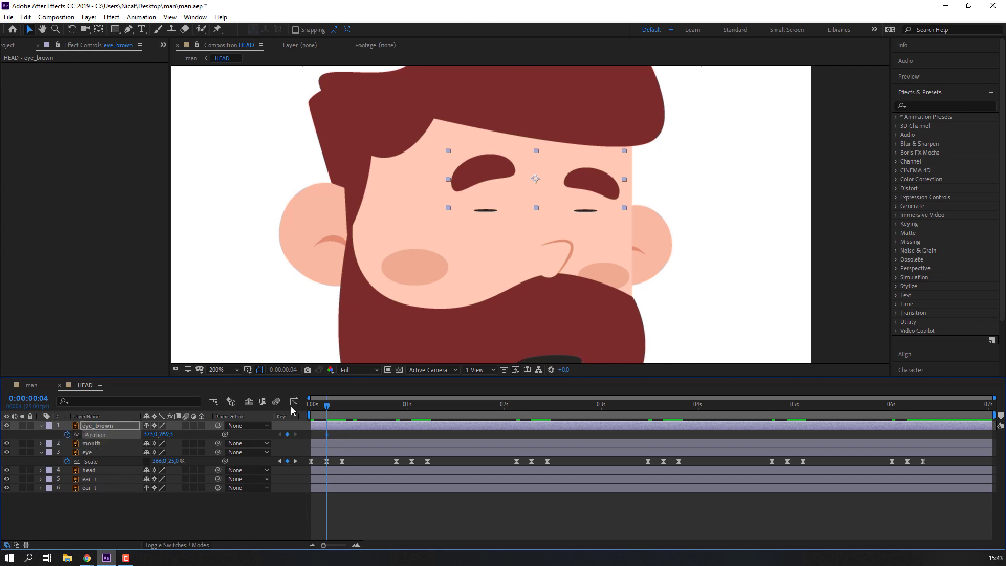
# Step: Raise the eyebrows at 0:09 and apply Easy Ease to their Position keyframes
pyautogui.click(37, 386)
pyautogui.click(84, 385)
pyautogui.press('space')
pyautogui.moveTo(476, 159); pyautogui.dragTo(476, 140)
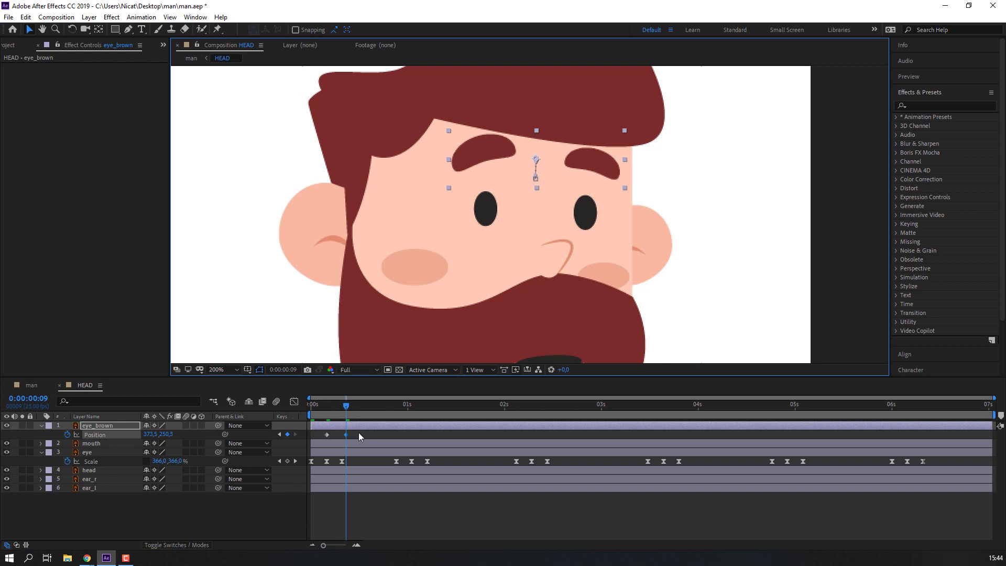
pyautogui.rightClick(326, 435)
pyautogui.moveTo(376, 427)
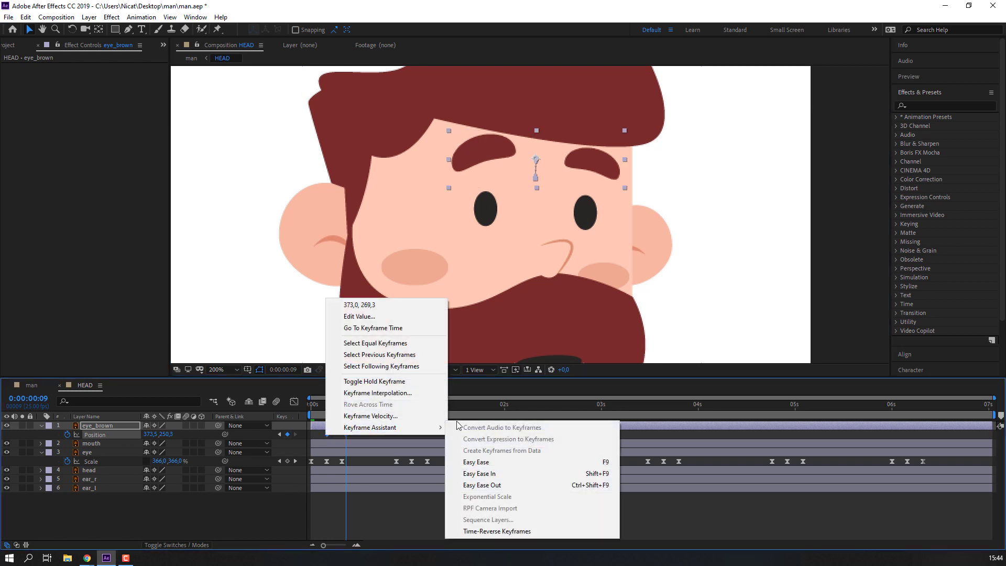
pyautogui.click(476, 462)
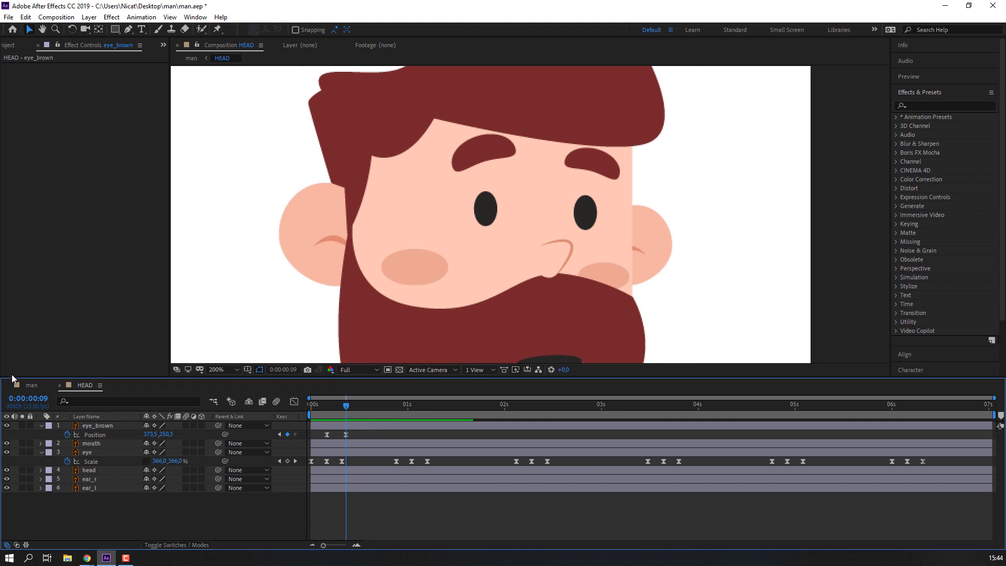
# Step: Hold the eyebrow raise with a keyframe at 1:08, then drop them lower at 1:14
pyautogui.click(35, 385)
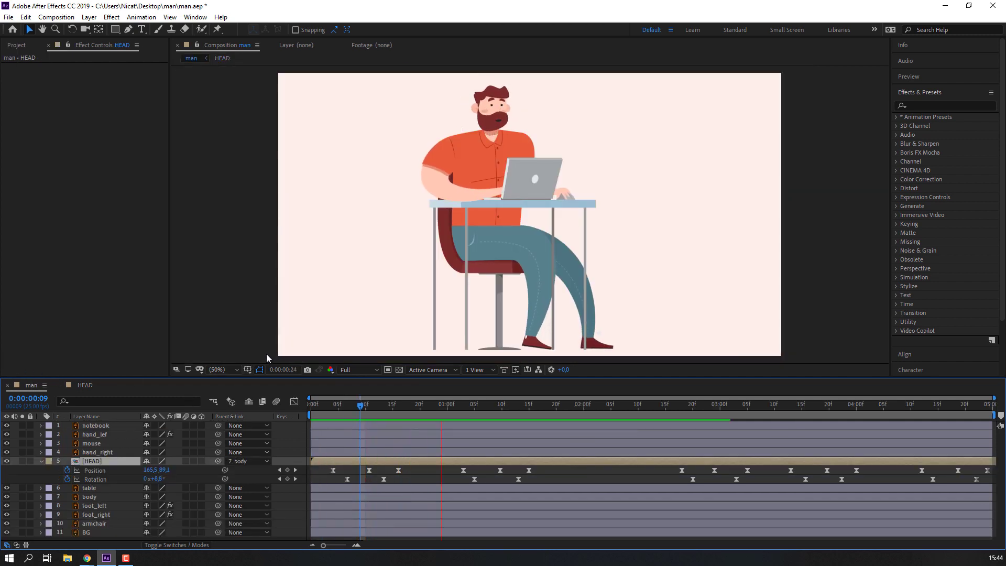
pyautogui.moveTo(381, 405); pyautogui.dragTo(452, 403)
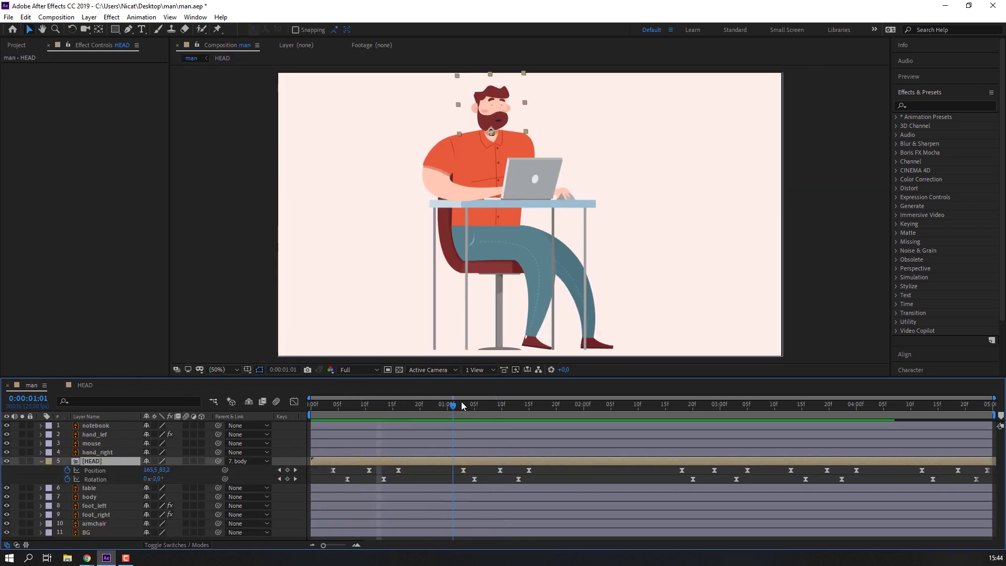
pyautogui.click(93, 388)
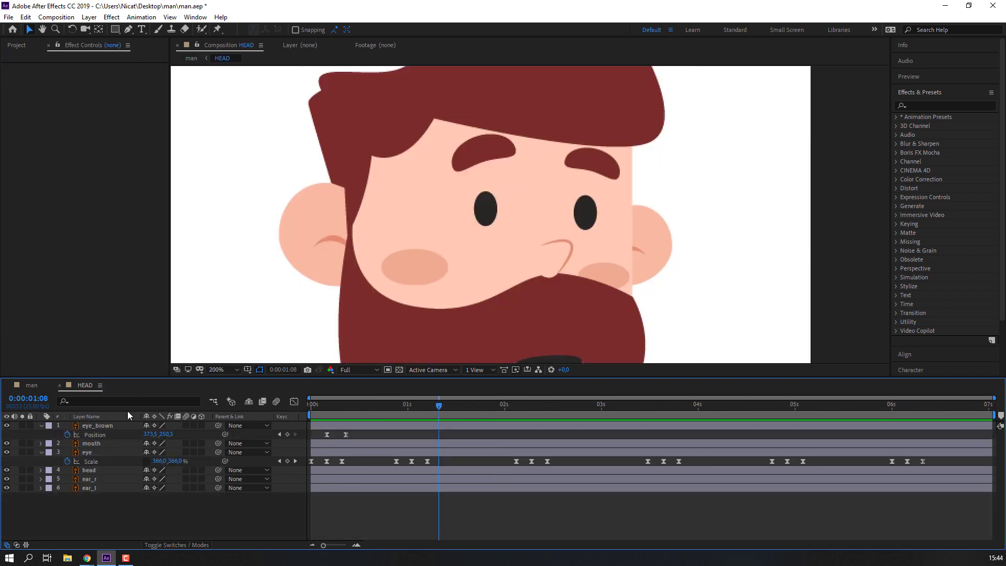
pyautogui.click(287, 434)
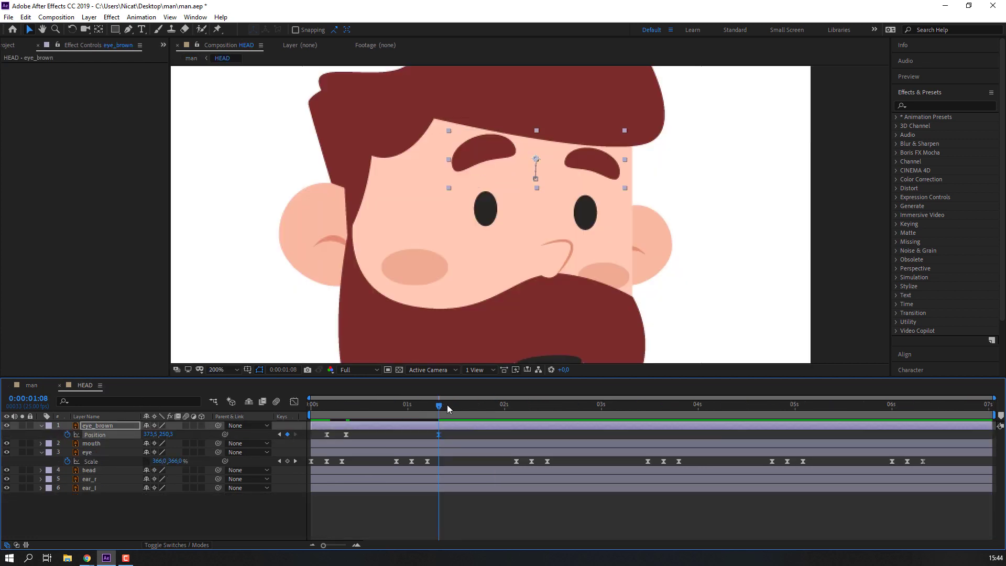
pyautogui.hotkey('shift', 'Down')
pyautogui.hotkey('shift', 'Down')
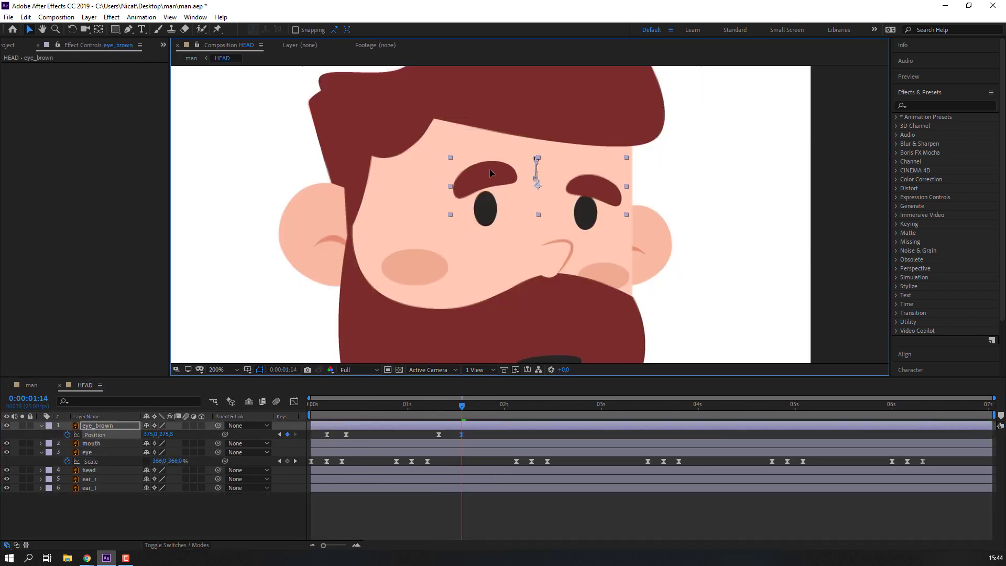
pyautogui.press('Down')
pyautogui.press('Down')
pyautogui.press('Down')
# Step: Preview the full character animation in the man composition, stopping around 3:14
pyautogui.click(37, 386)
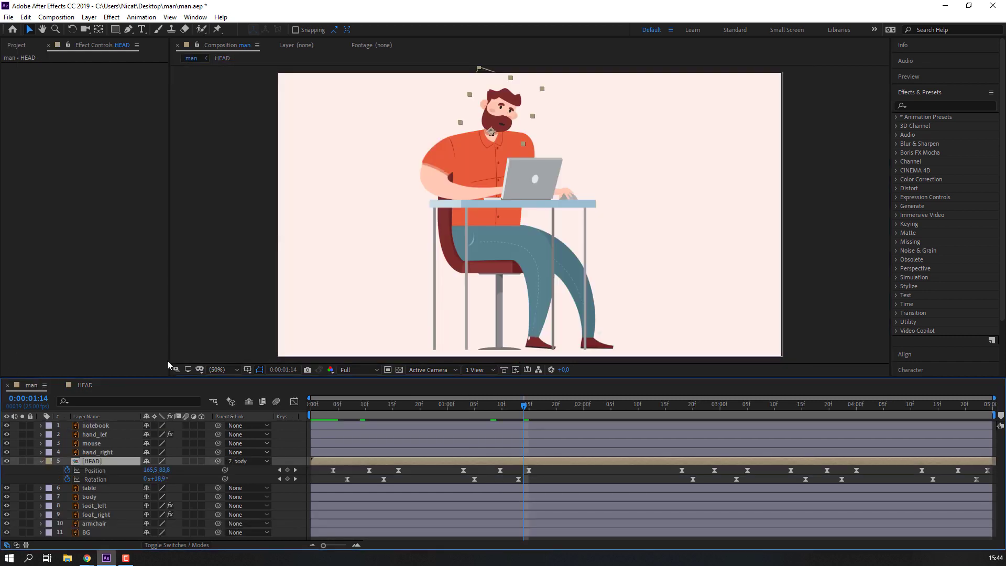
pyautogui.click(571, 474)
pyautogui.press('space')
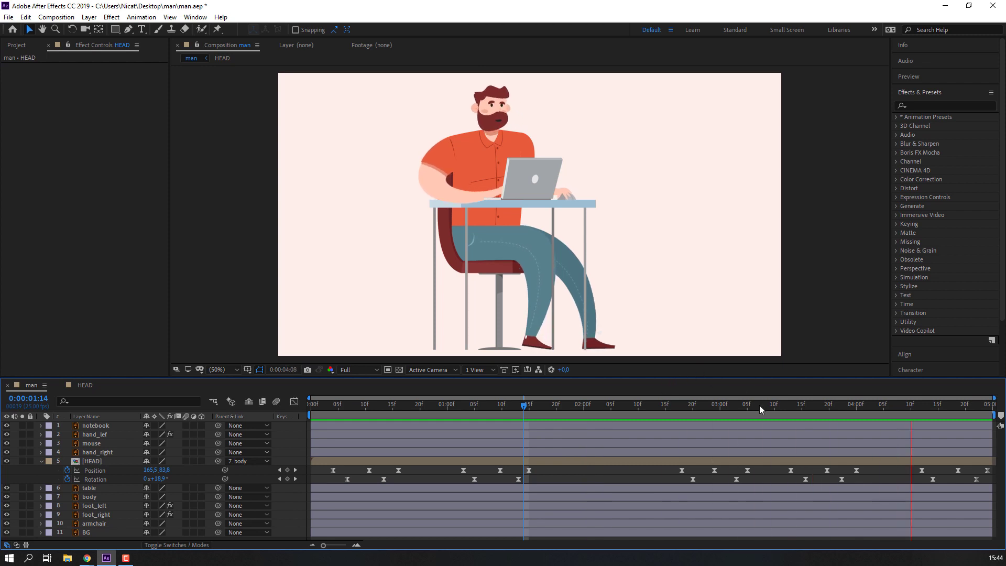
pyautogui.click(829, 408)
pyautogui.moveTo(838, 412); pyautogui.dragTo(796, 414)
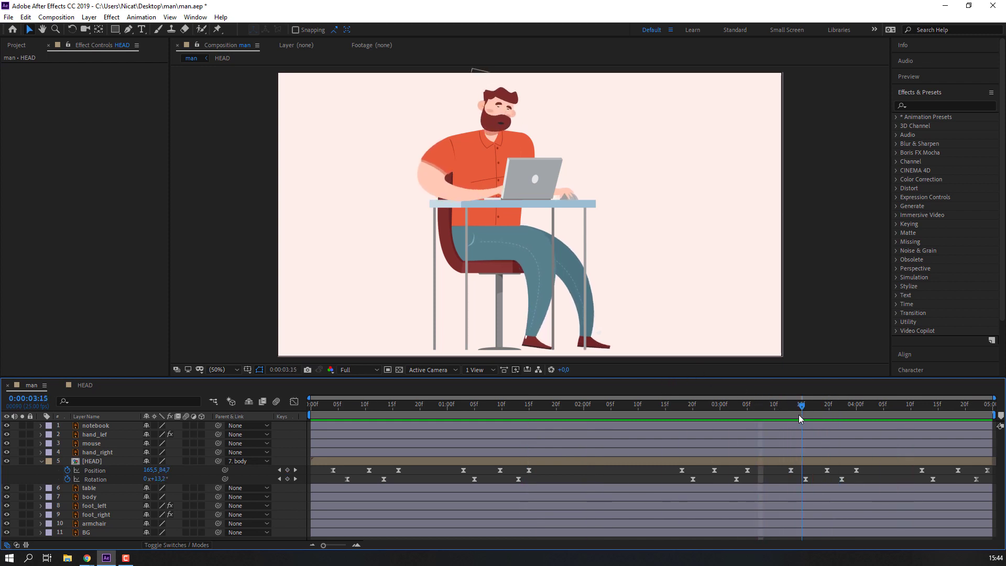
# Step: In HEAD, add an eyebrow Position keyframe at 3:14 returning the eyebrows to resting height
pyautogui.doubleClick(776, 463)
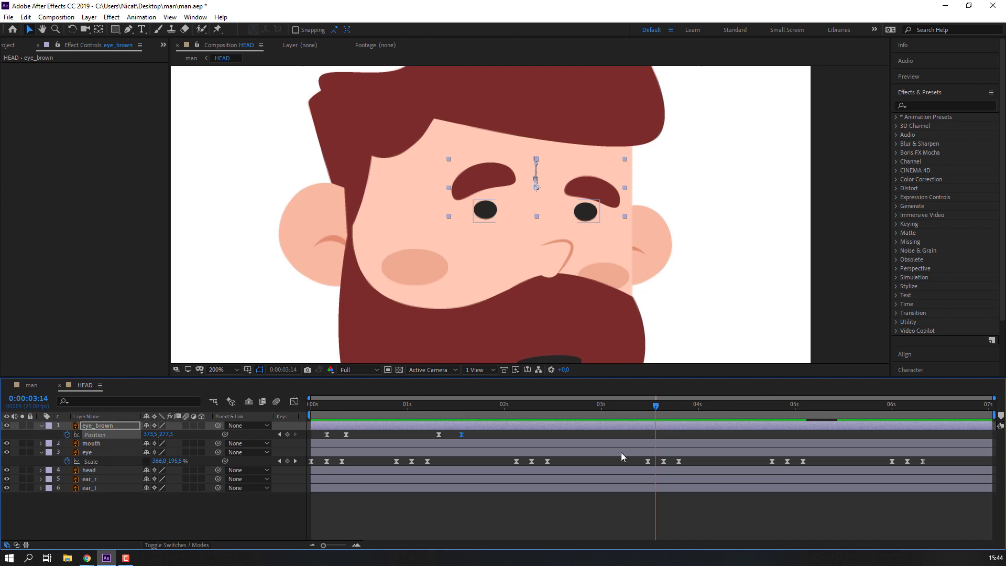
pyautogui.click(287, 435)
pyautogui.press('Up')
pyautogui.press('Up')
pyautogui.press('Up')
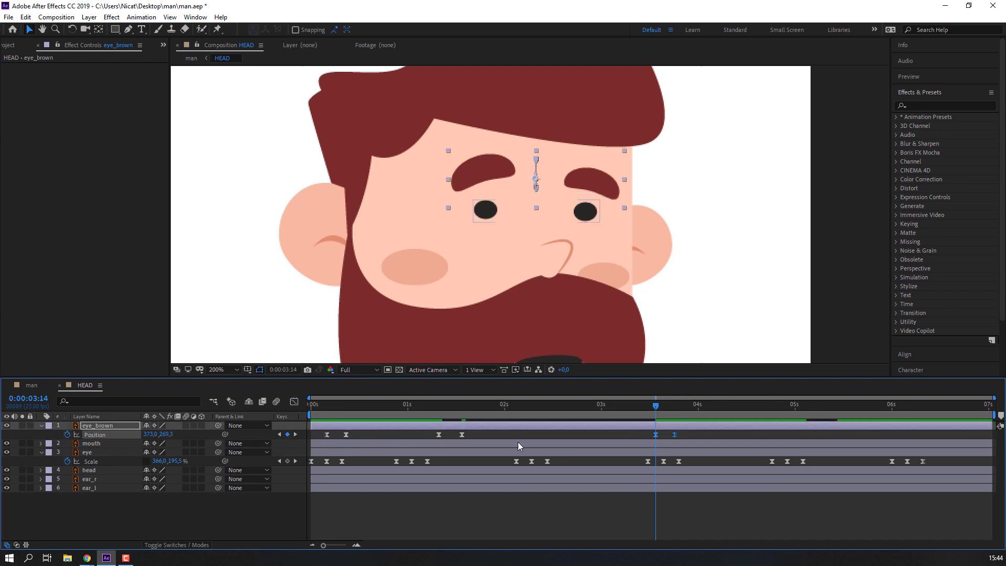
pyautogui.press('space')
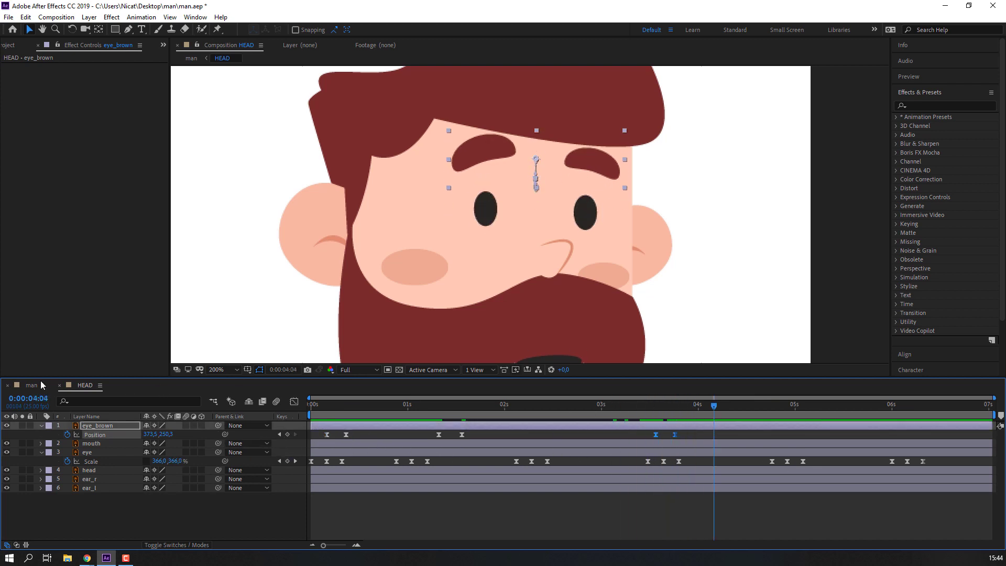
pyautogui.click(41, 385)
pyautogui.moveTo(898, 410)
pyautogui.mouseDown()
pyautogui.moveTo(936, 411)
pyautogui.moveTo(915, 411)
pyautogui.mouseUp()
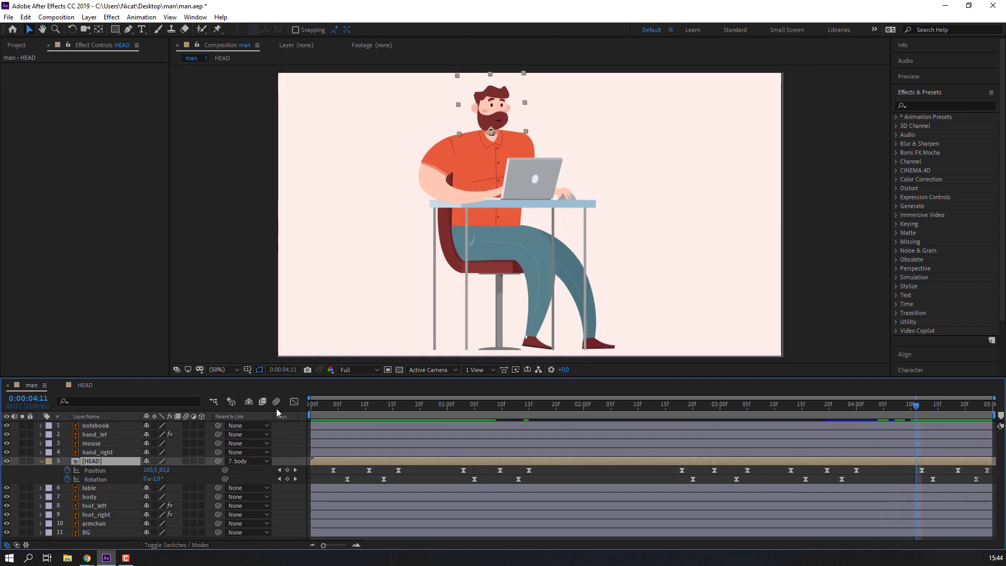
pyautogui.click(85, 385)
# Step: Paste the lowered eyebrow keyframe from 1:14 at 4:11
pyautogui.click(288, 450)
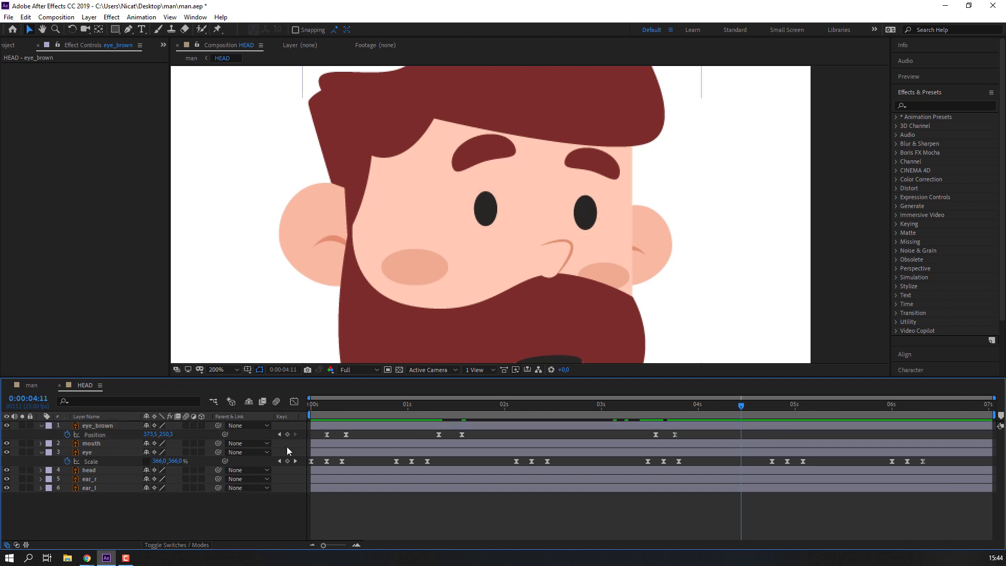
pyautogui.click(287, 435)
pyautogui.hotkey('ctrl', 'v')
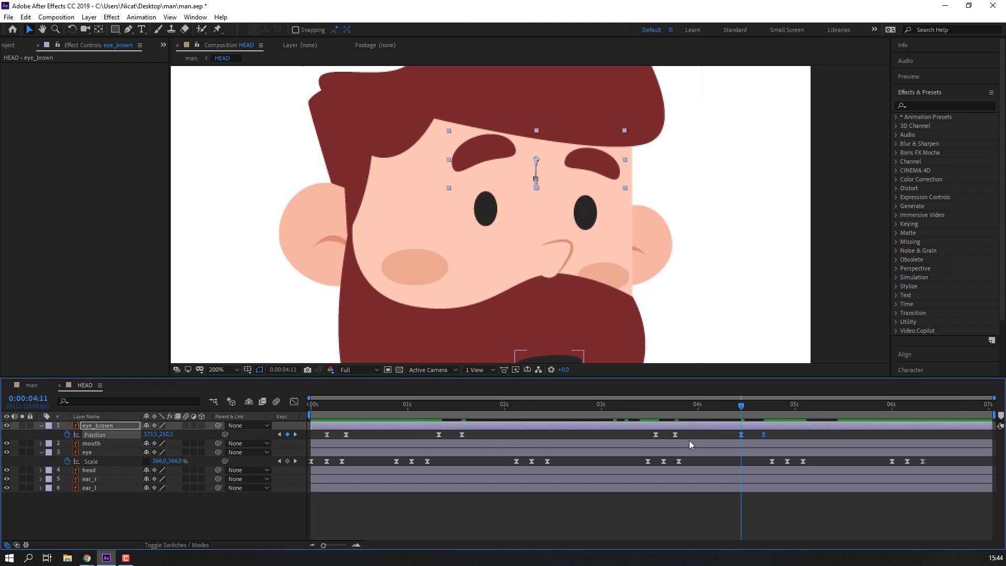
pyautogui.hotkey('ctrl', 'z')
pyautogui.click(360, 428)
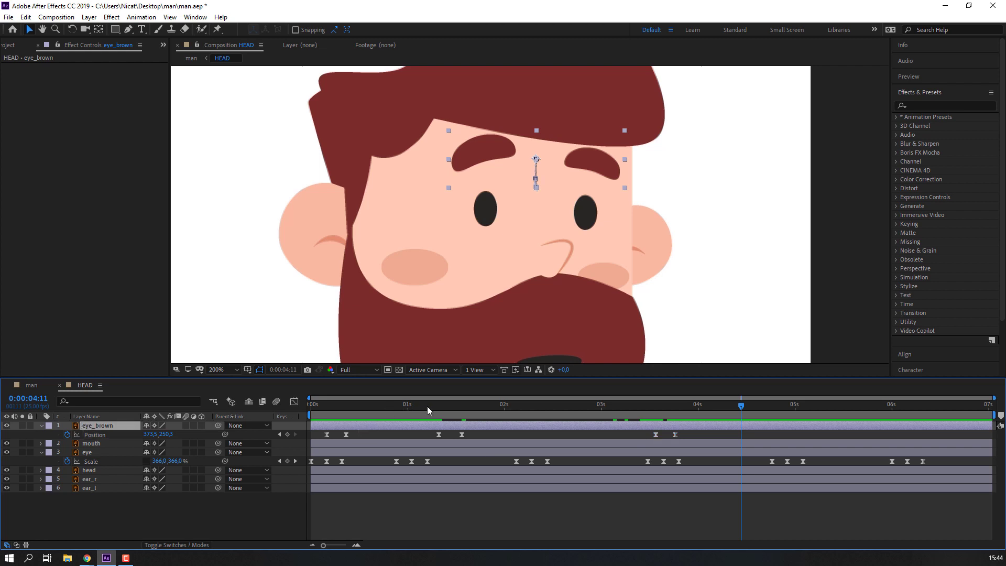
pyautogui.click(461, 435)
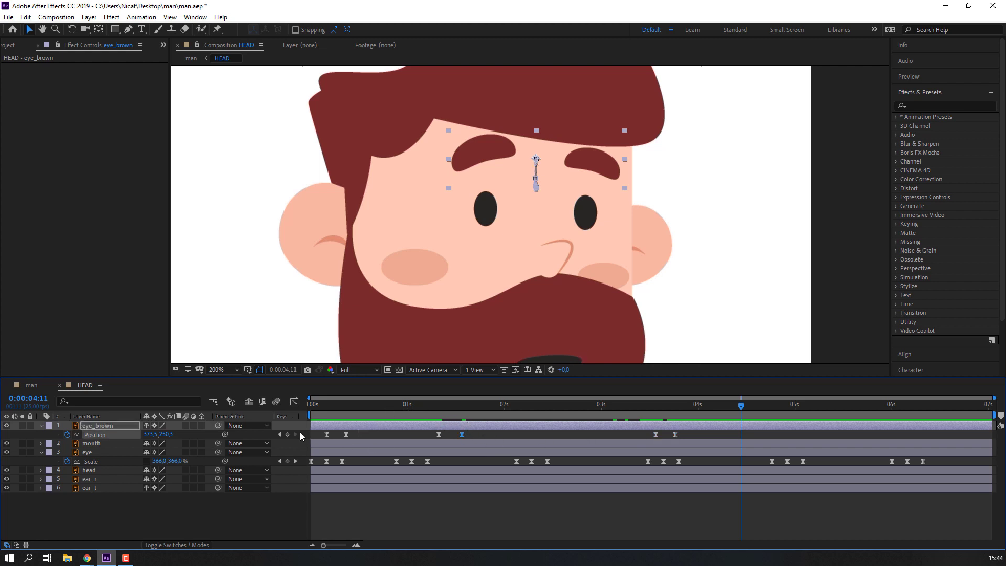
pyautogui.hotkey('ctrl', 'v')
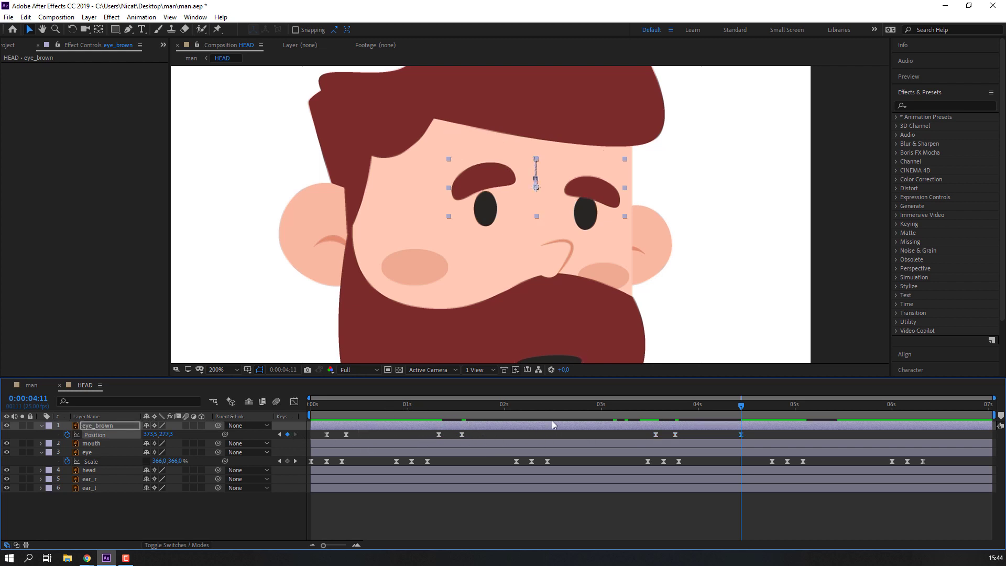
# Step: Review the eyebrow Position keyframes at 3:14, 3:19 and 4:11
pyautogui.moveTo(547, 412)
pyautogui.mouseDown()
pyautogui.moveTo(454, 404)
pyautogui.moveTo(462, 406)
pyautogui.mouseUp()
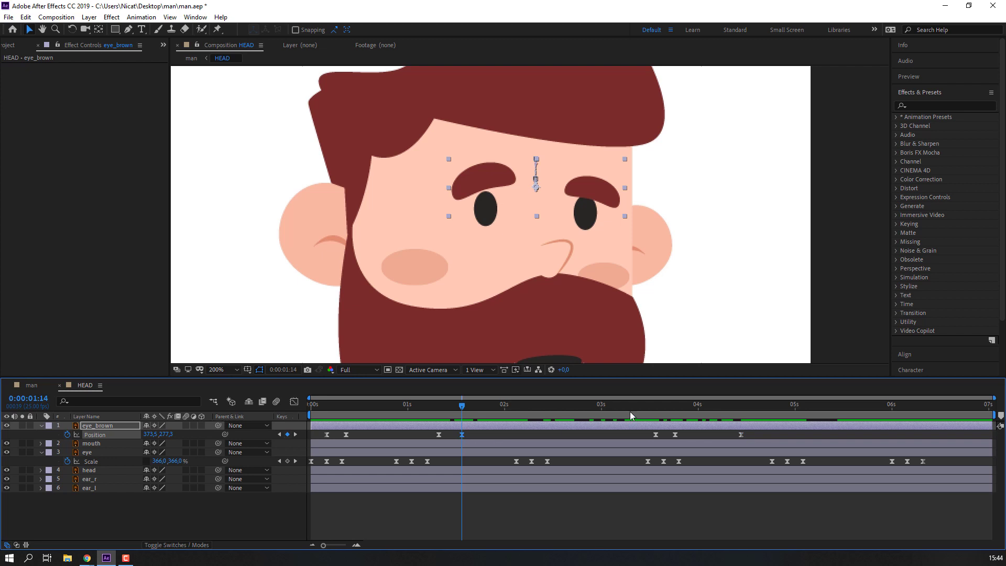
pyautogui.click(655, 408)
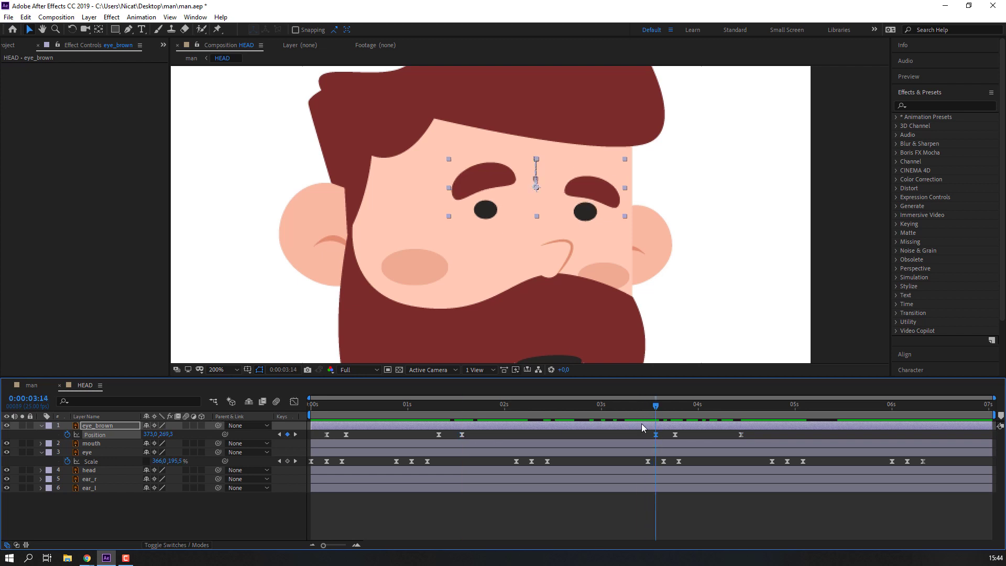
pyautogui.moveTo(332, 404); pyautogui.dragTo(681, 417)
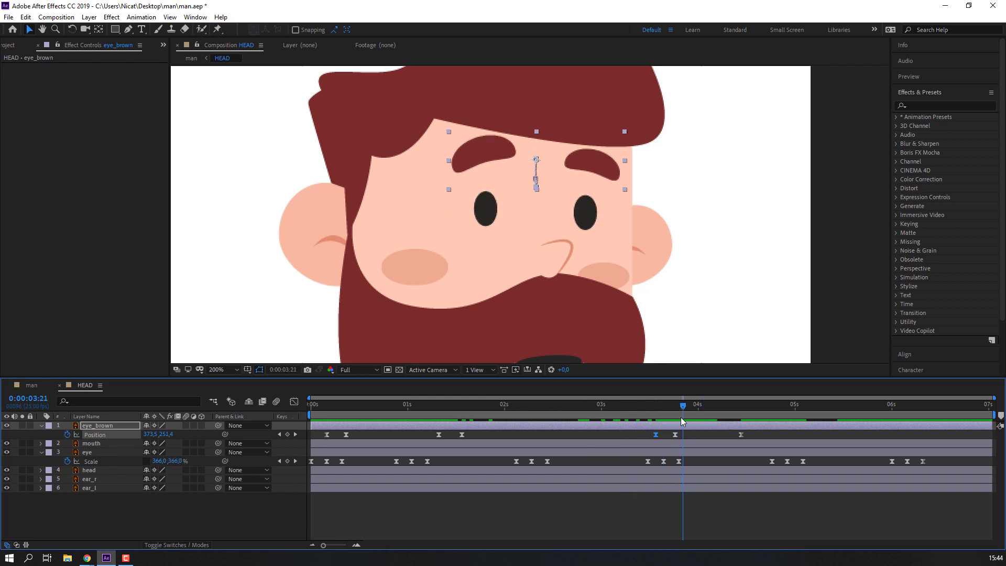
pyautogui.moveTo(681, 417); pyautogui.dragTo(675, 422)
pyautogui.click(676, 434)
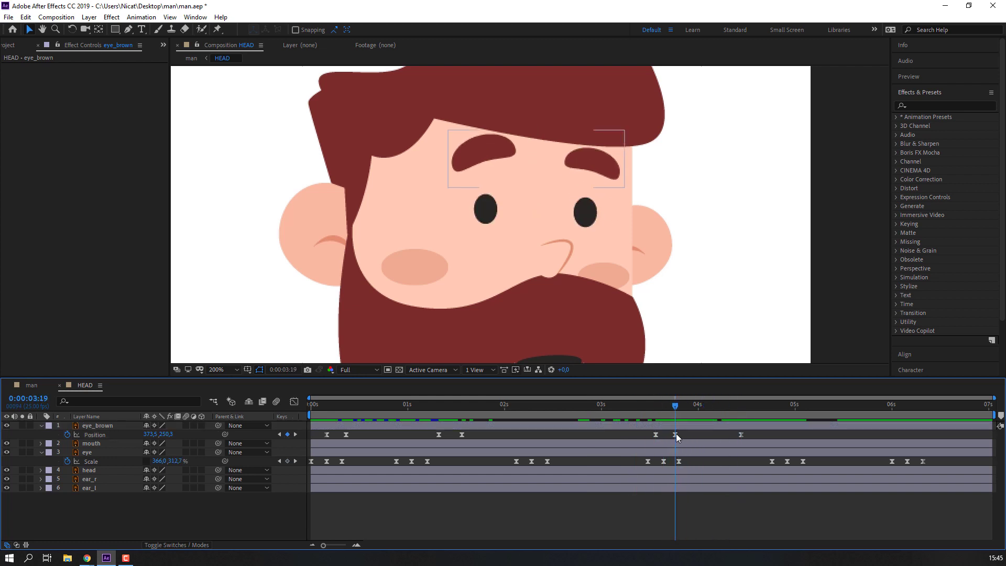
pyautogui.click(741, 409)
pyautogui.click(741, 434)
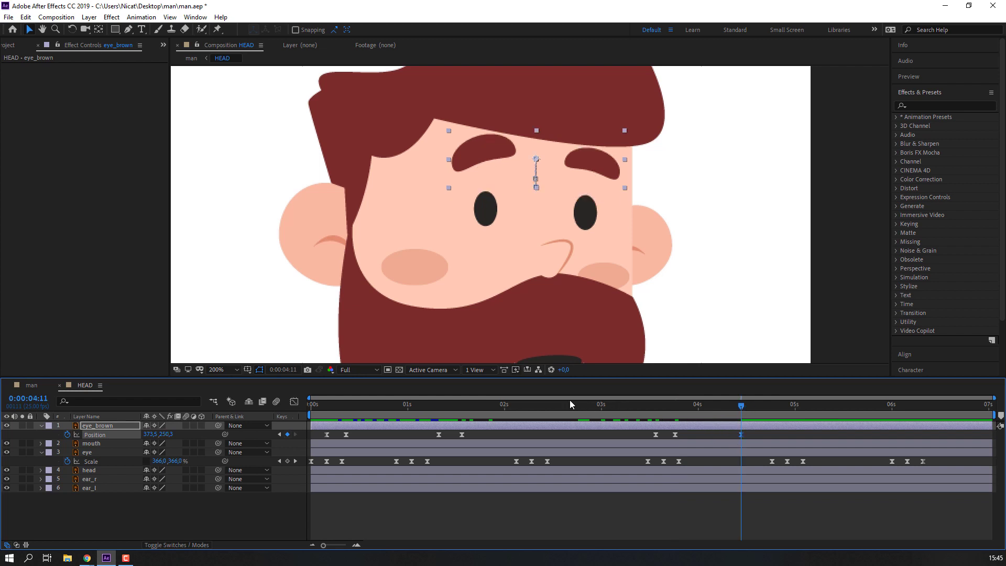
# Step: Scrub the current time through 0:24, 1:16 and 3:22 to 4:19
pyautogui.click(404, 403)
pyautogui.moveTo(404, 403); pyautogui.dragTo(462, 406)
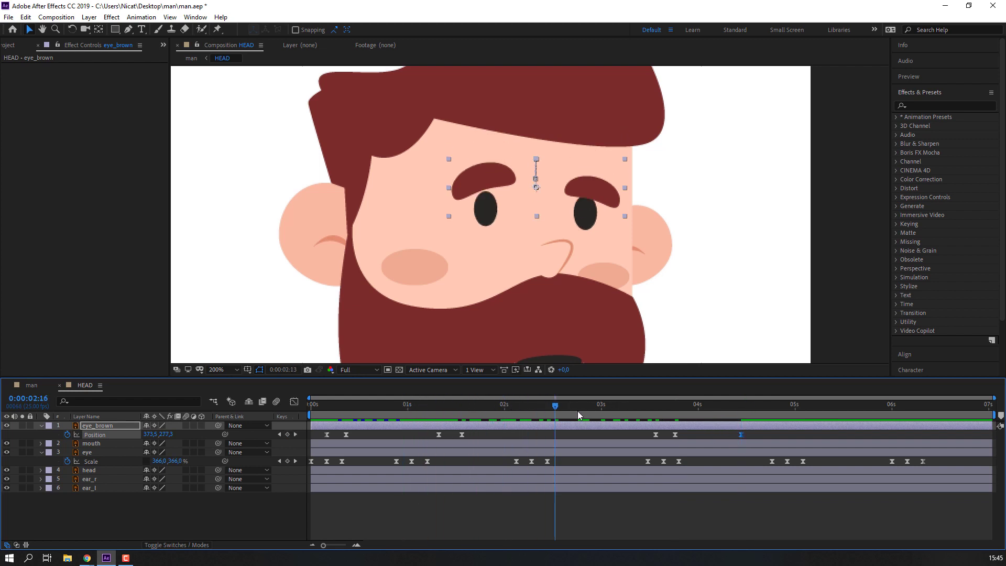
pyautogui.moveTo(662, 412); pyautogui.dragTo(691, 413)
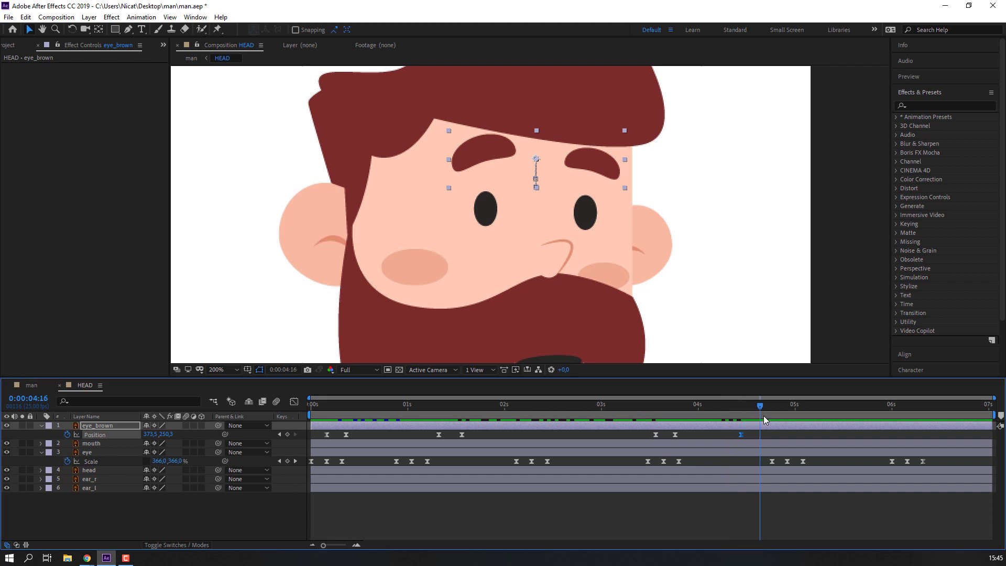
pyautogui.moveTo(763, 419); pyautogui.dragTo(772, 416)
pyautogui.click(529, 434)
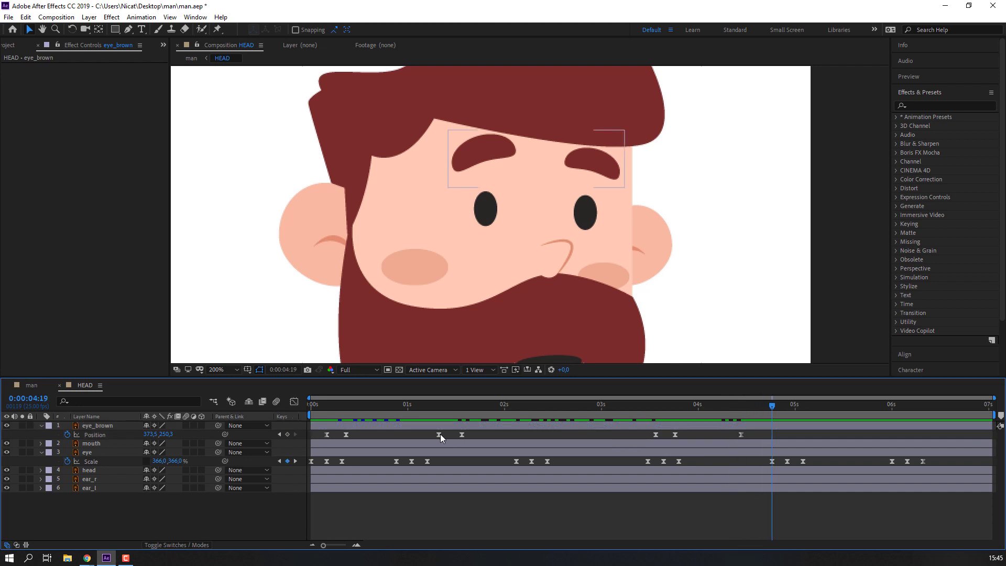
# Step: Copy the lowered 1:12 eyebrow keyframe to 4:19, then preview the man composition
pyautogui.click(438, 435)
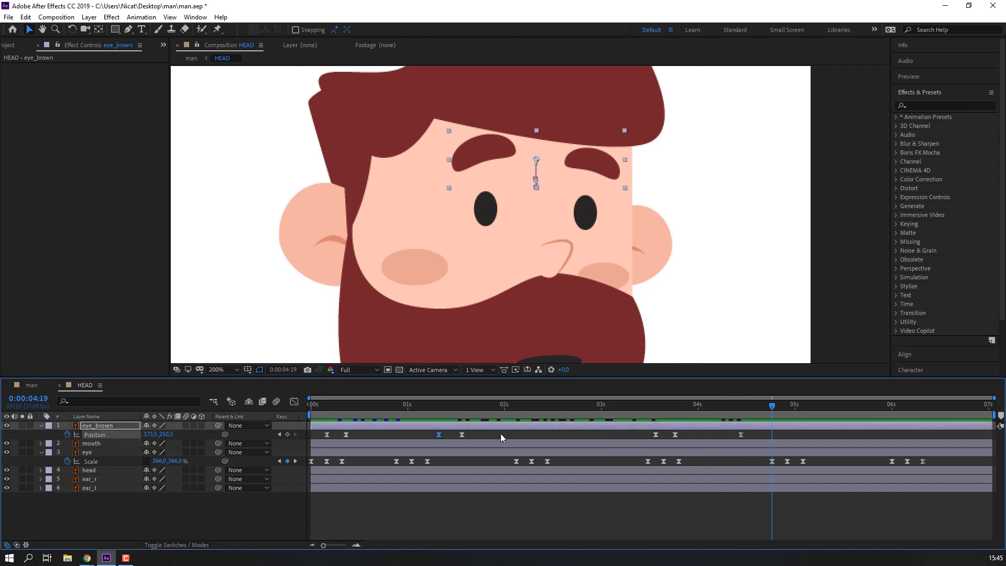
pyautogui.doubleClick(464, 435)
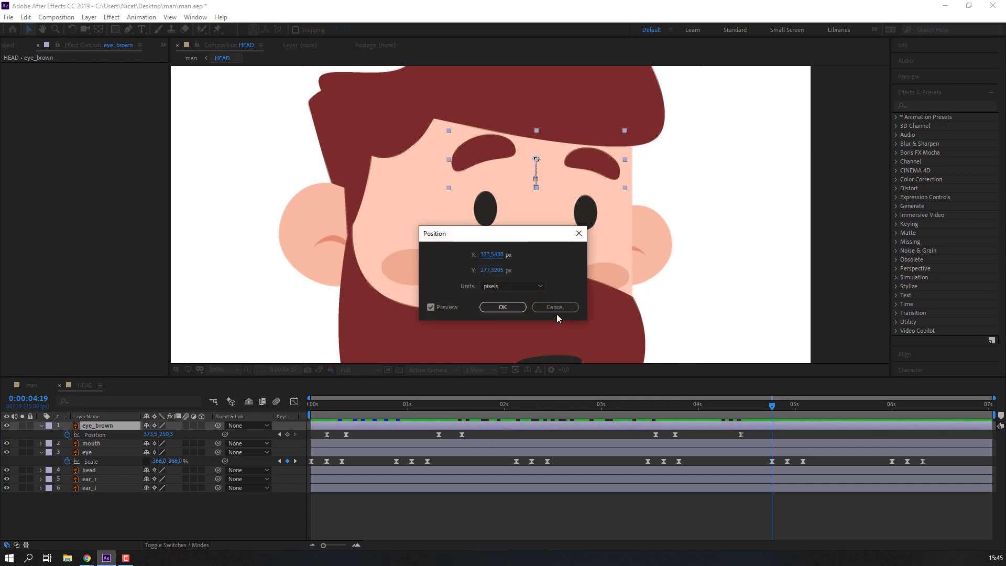
pyautogui.click(557, 309)
pyautogui.click(463, 435)
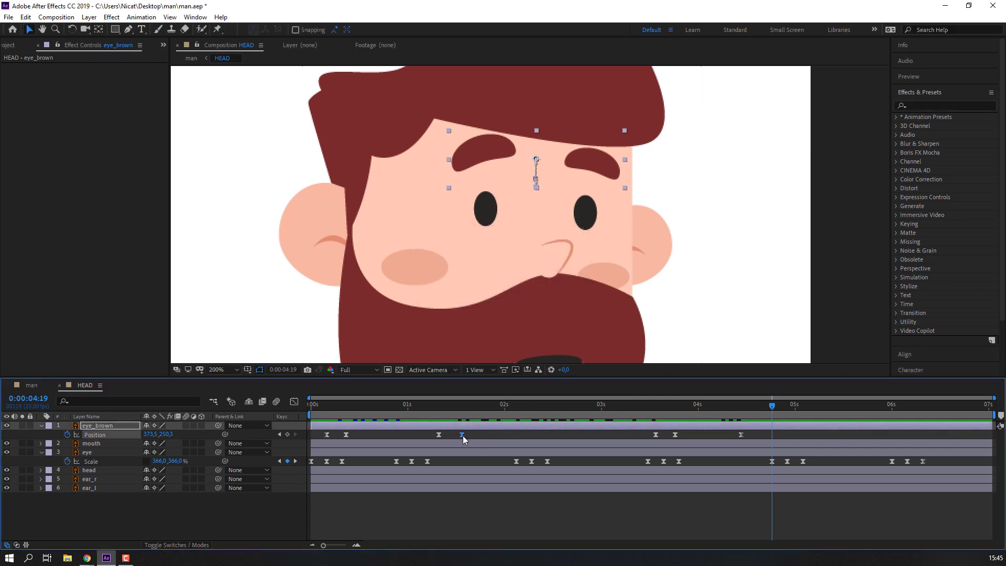
pyautogui.hotkey('ctrl', 'c')
pyautogui.hotkey('ctrl', 'v')
pyautogui.moveTo(687, 407); pyautogui.dragTo(791, 407)
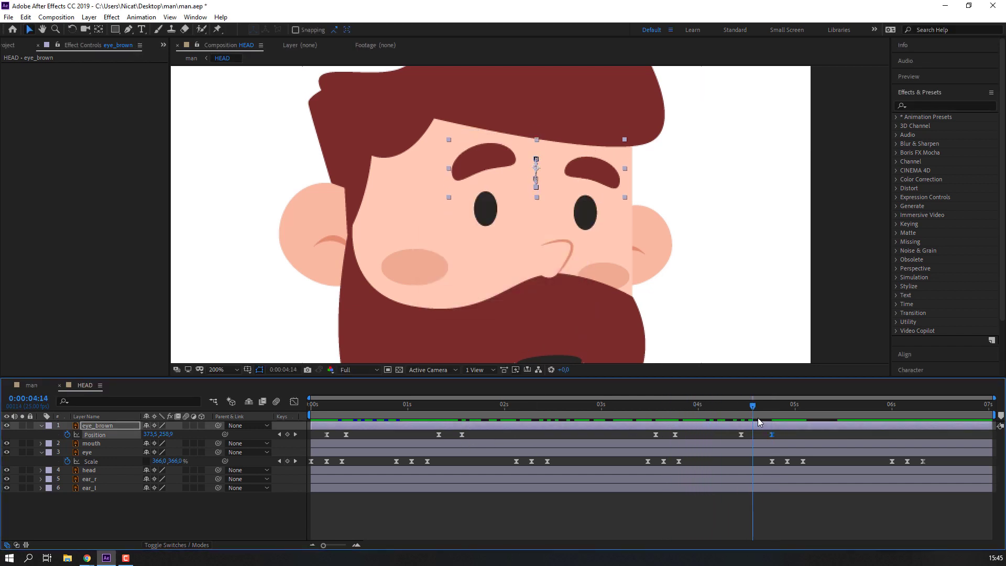
pyautogui.click(32, 385)
pyautogui.press('space')
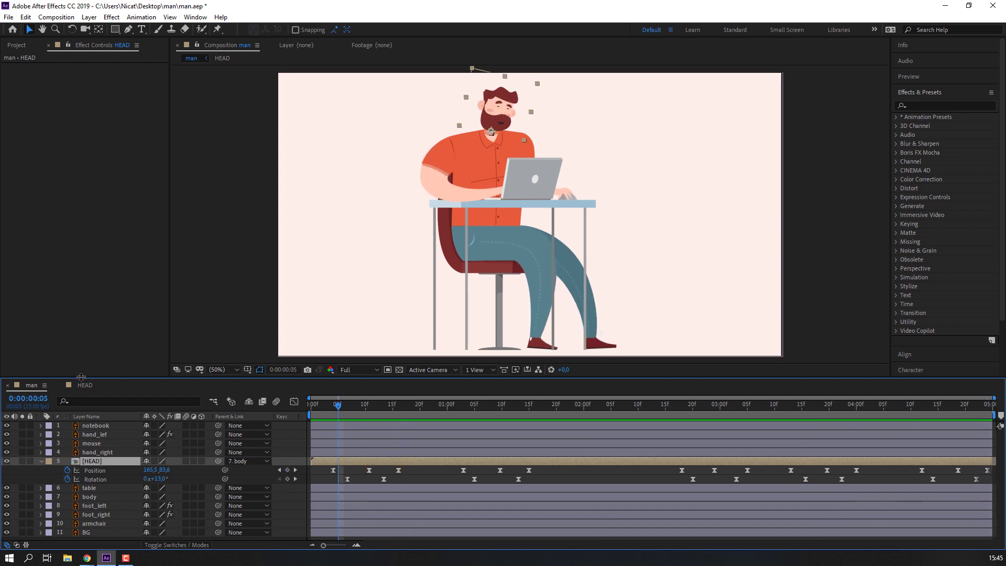
# Step: Open HEAD at frame 0 and switch off the oval mouth layer's visibility
pyautogui.doubleClick(539, 158)
pyautogui.scroll(-1, 439, 298)
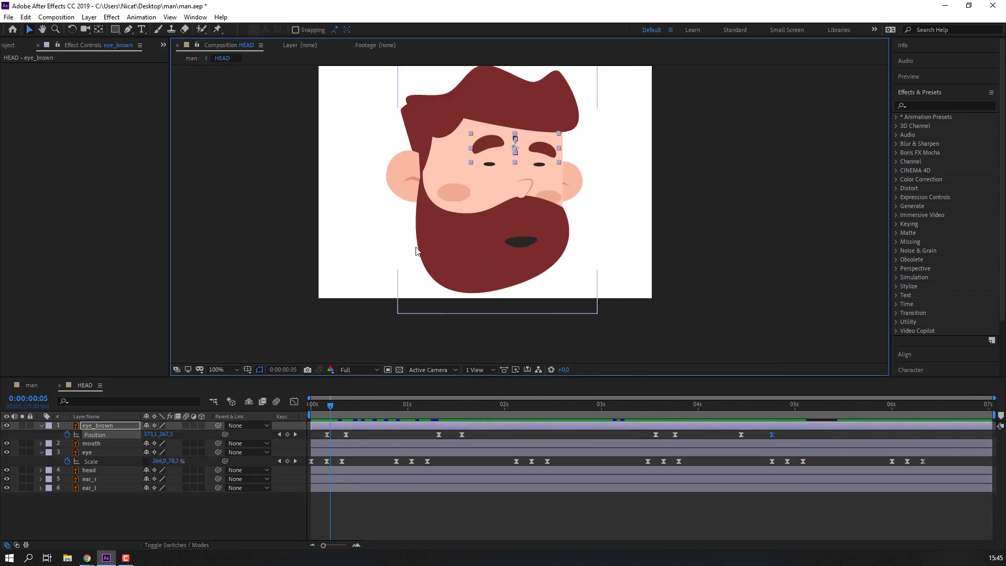
pyautogui.click(308, 406)
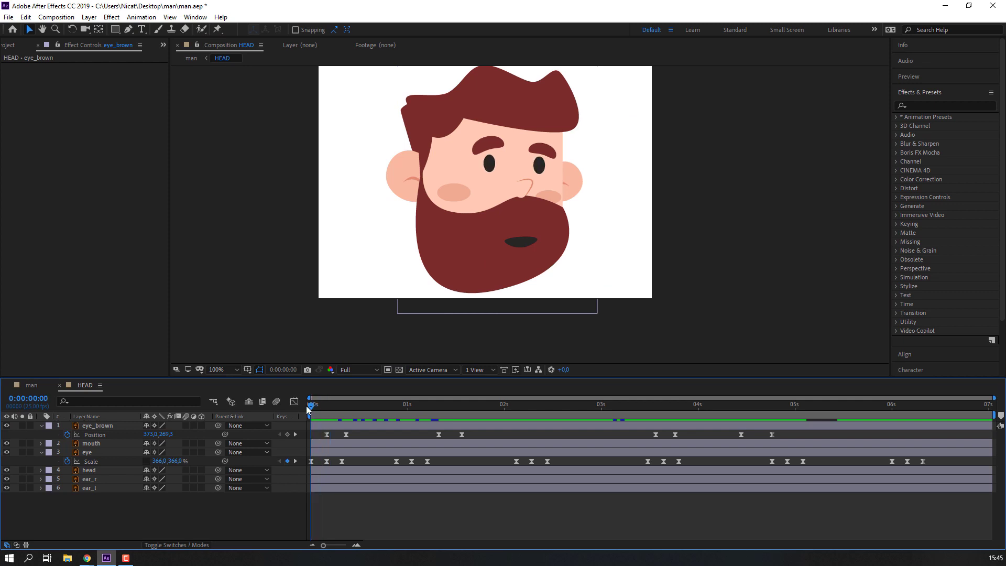
pyautogui.click(522, 244)
pyautogui.click(7, 443)
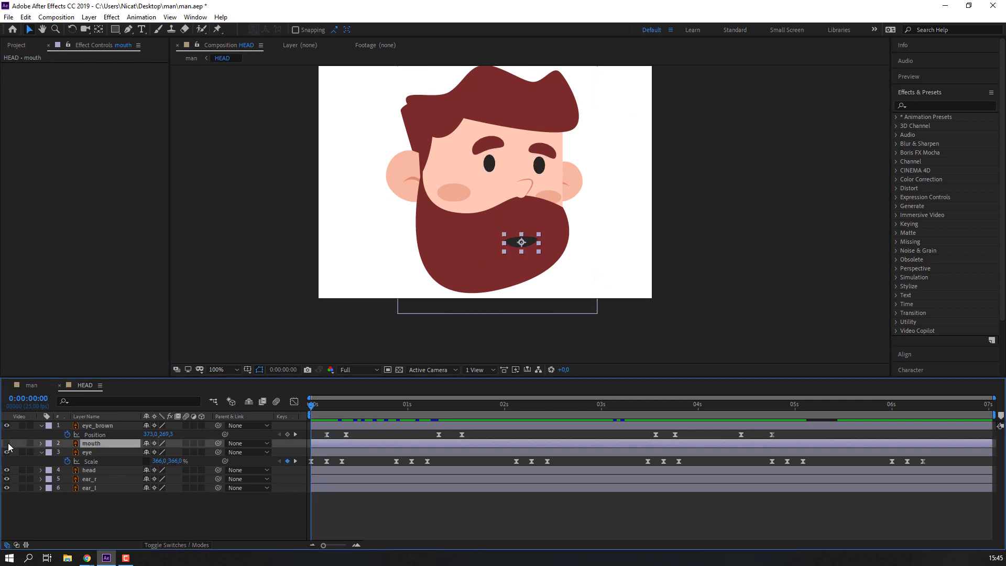
pyautogui.click(109, 524)
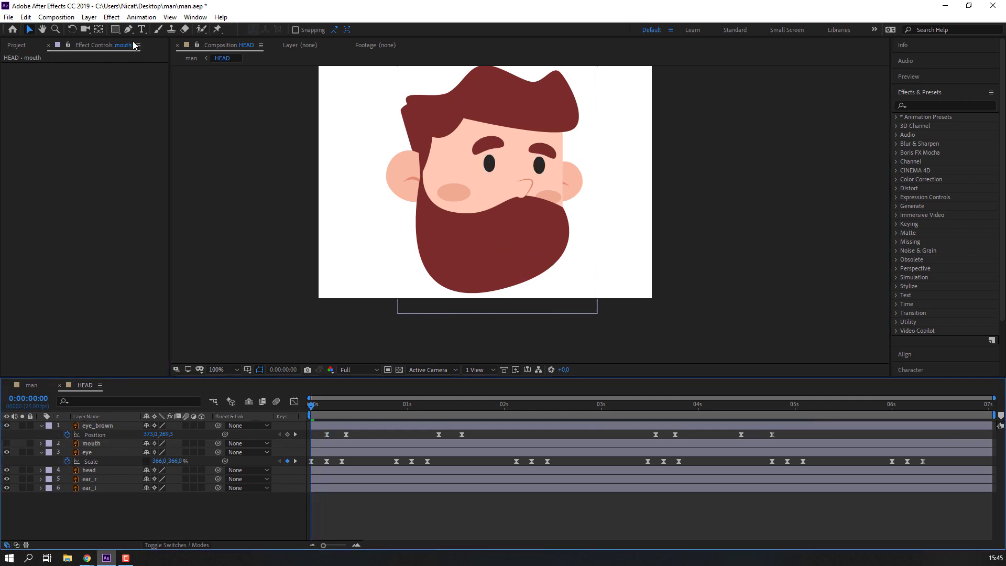
pyautogui.moveTo(318, 407); pyautogui.dragTo(312, 409)
# Step: Draw a two-point straight mouth line on the beard with the Pen tool
pyautogui.click(129, 30)
pyautogui.press('.')
pyautogui.click(178, 510)
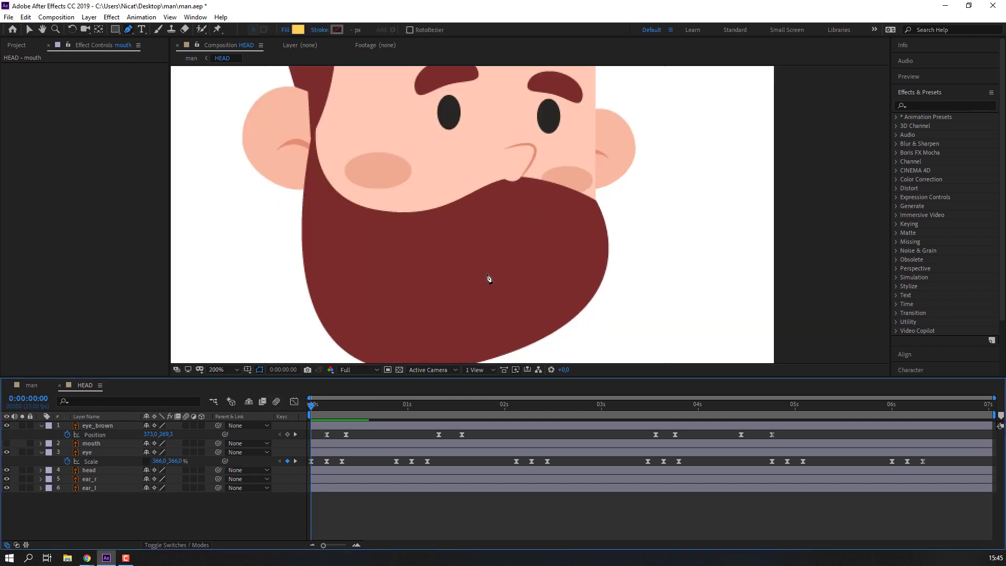
pyautogui.click(479, 254)
pyautogui.click(533, 250)
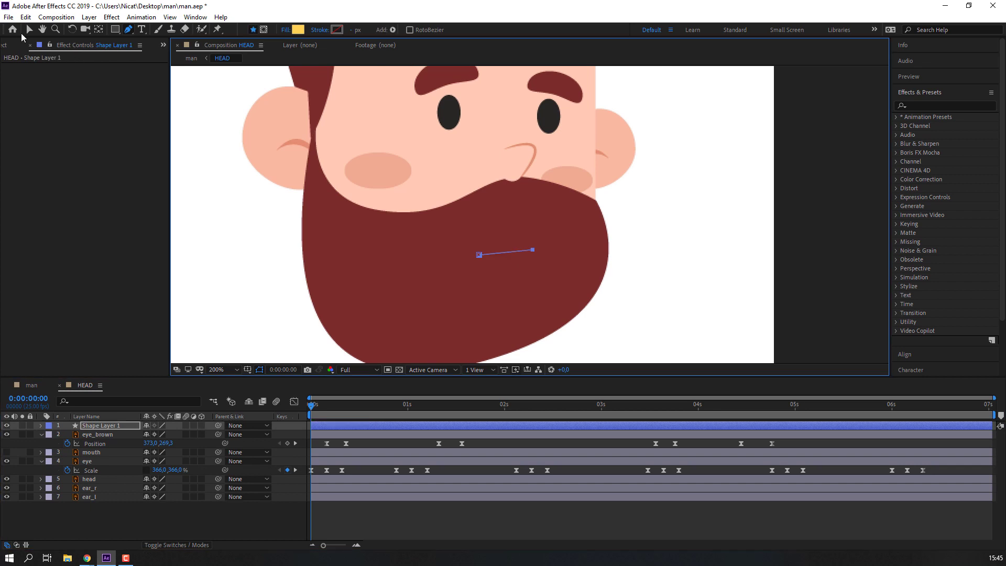
pyautogui.click(29, 31)
# Step: Set the line's Fill to None and its stroke colour to 393030
pyautogui.click(369, 30)
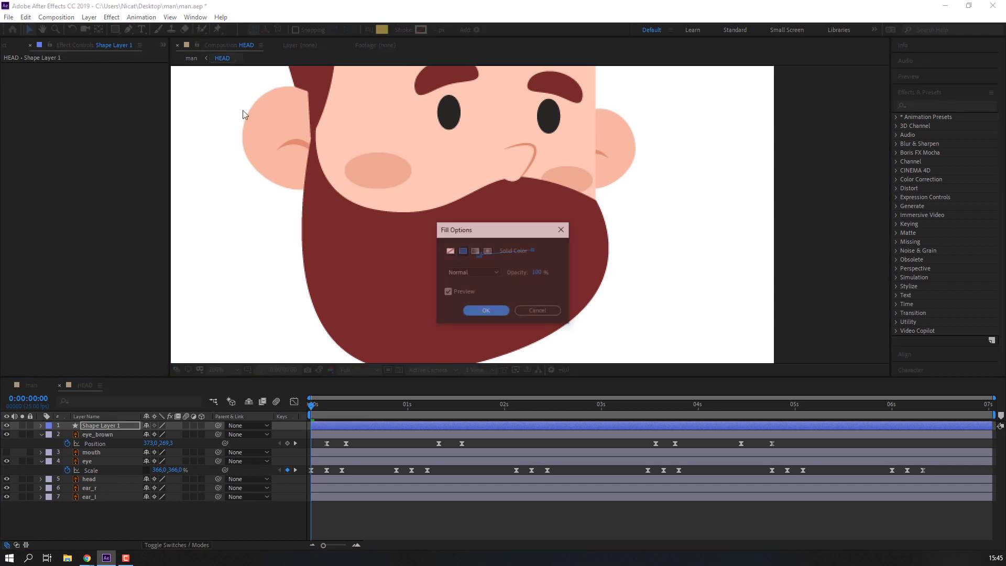
pyautogui.click(450, 251)
pyautogui.click(485, 311)
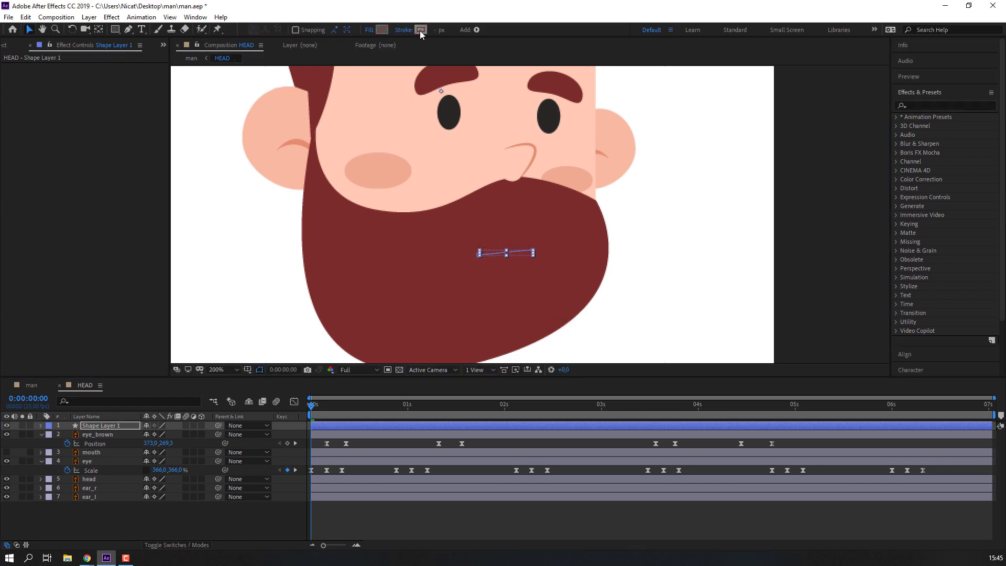
pyautogui.click(420, 30)
pyautogui.moveTo(286, 443); pyautogui.dragTo(238, 456)
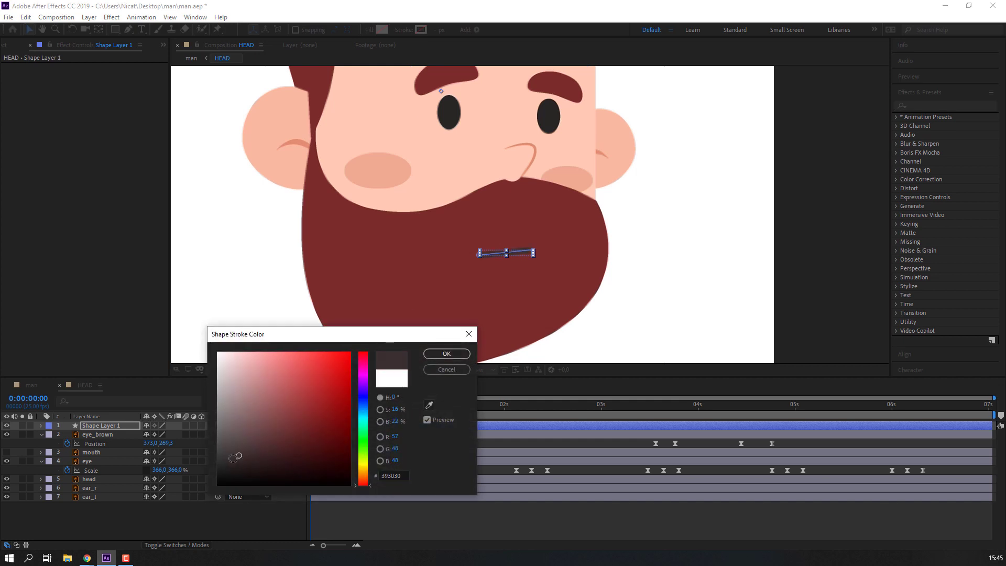
pyautogui.click(447, 354)
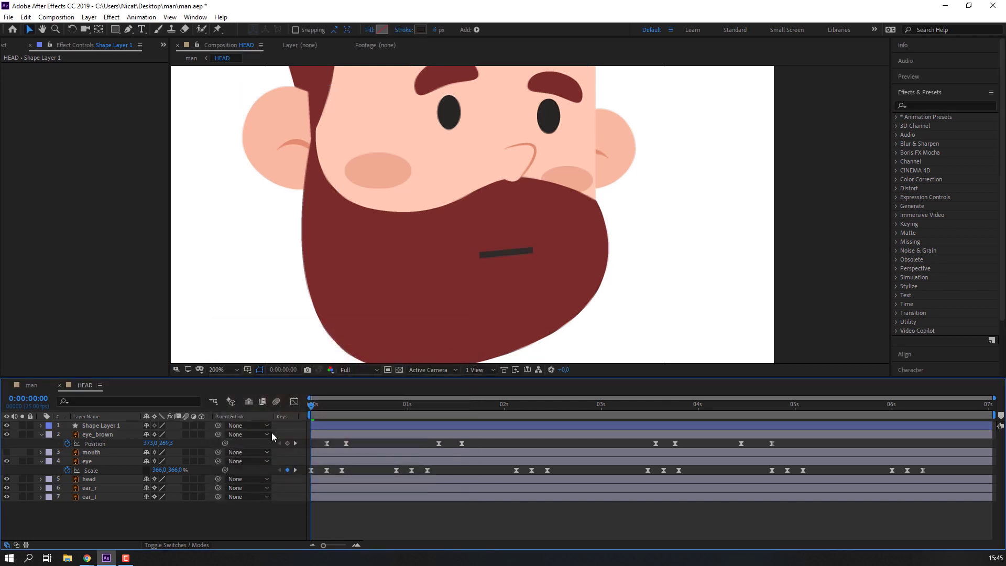
pyautogui.press(',')
pyautogui.press('.')
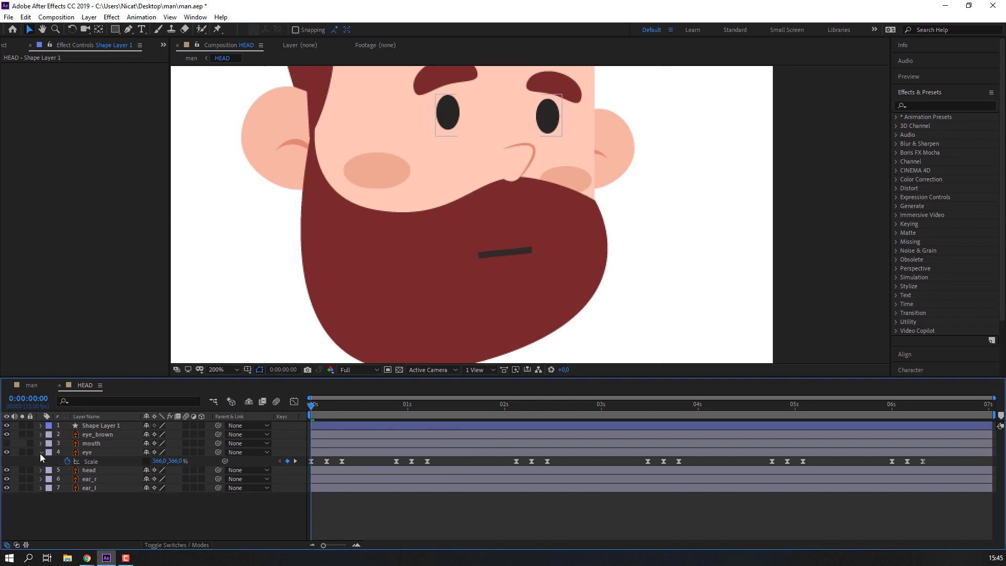
# Step: Split the mouth line layer at frame 11 and delete the later half
pyautogui.click(40, 453)
pyautogui.click(99, 436)
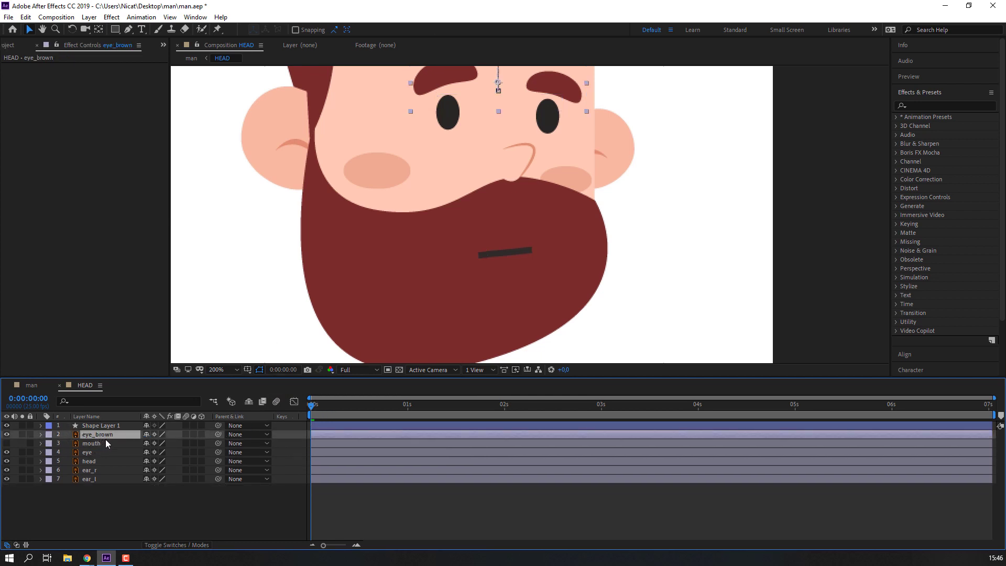
pyautogui.moveTo(315, 409); pyautogui.dragTo(356, 412)
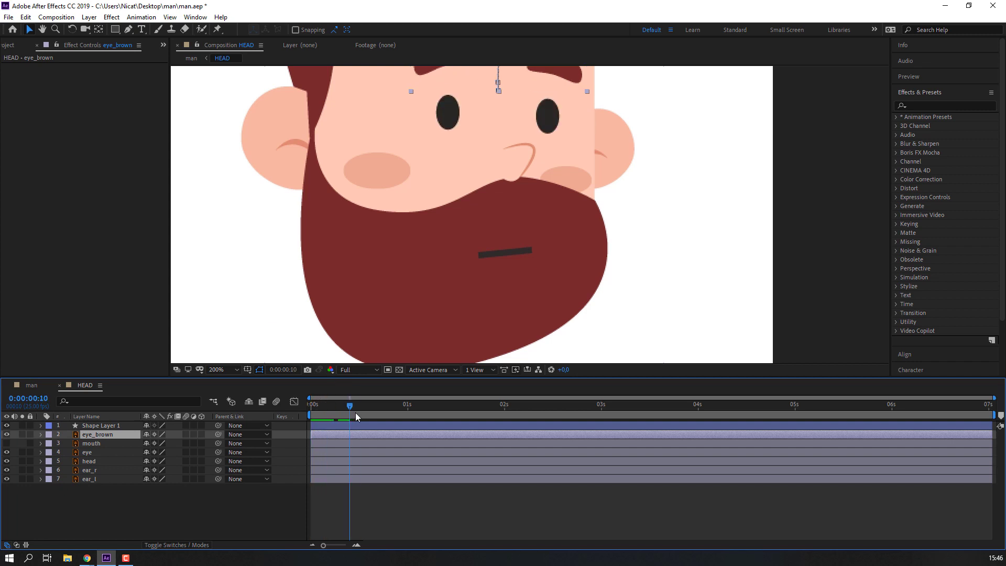
pyautogui.click(356, 425)
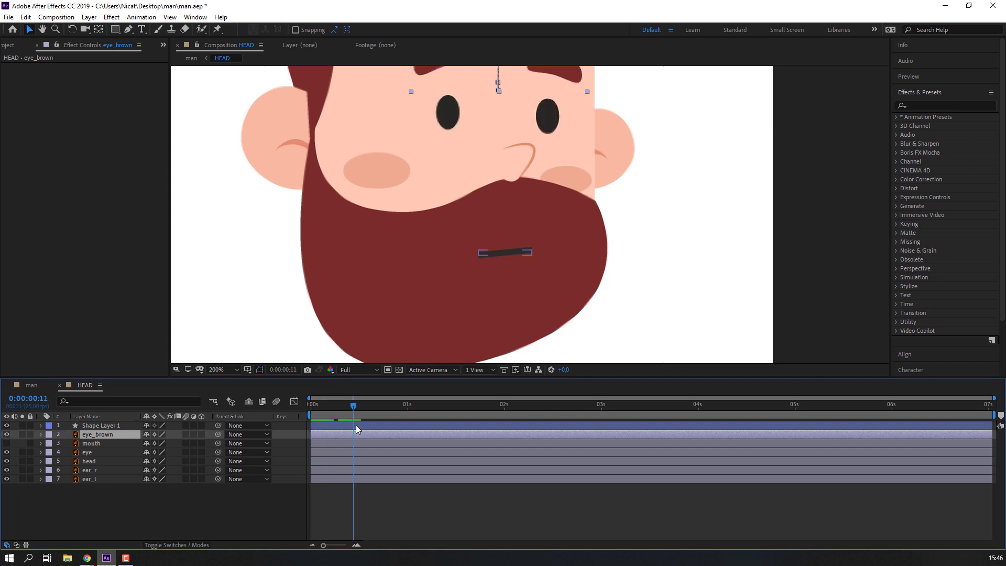
pyautogui.click(25, 17)
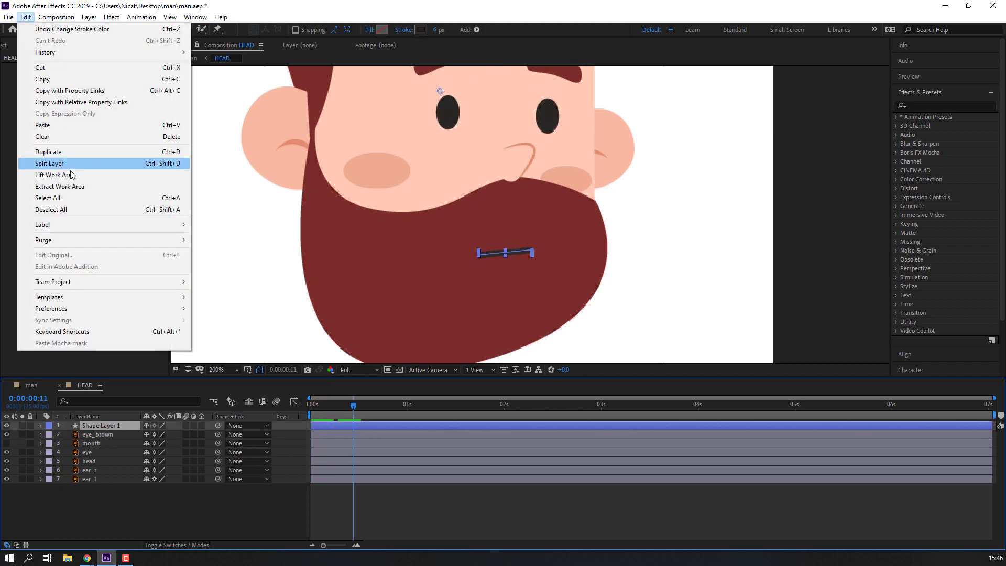
pyautogui.press('Escape')
pyautogui.press('Delete')
pyautogui.hotkey('ctrl', 'z')
pyautogui.click(25, 17)
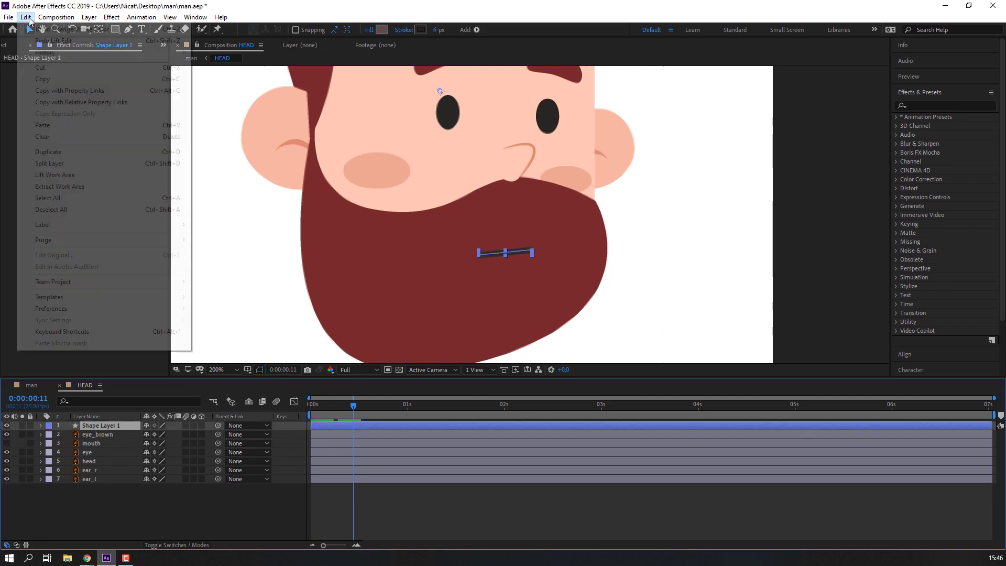
pyautogui.click(49, 164)
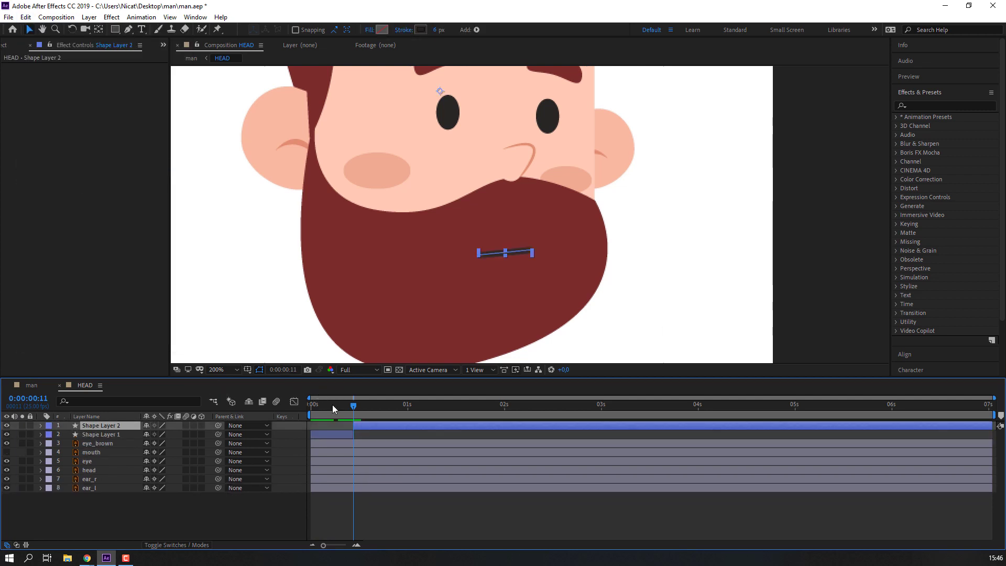
pyautogui.press('Delete')
# Step: Set Stroke 1's Line Cap to Round Cap on the mouth line layer
pyautogui.click(335, 411)
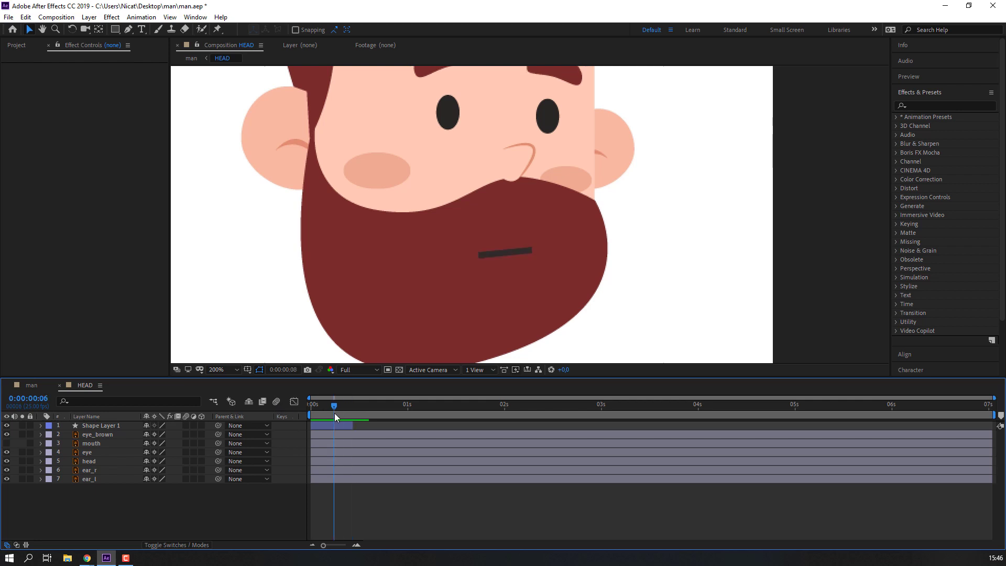
pyautogui.click(221, 369)
pyautogui.click(247, 198)
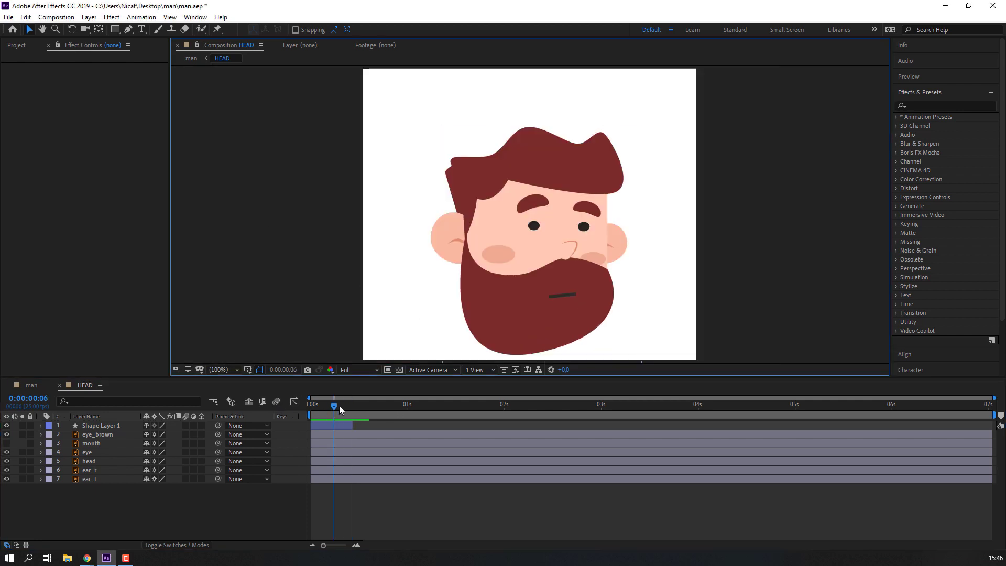
pyautogui.moveTo(339, 406)
pyautogui.mouseDown()
pyautogui.moveTo(303, 404)
pyautogui.moveTo(329, 403)
pyautogui.moveTo(311, 404)
pyautogui.mouseUp()
pyautogui.click(319, 424)
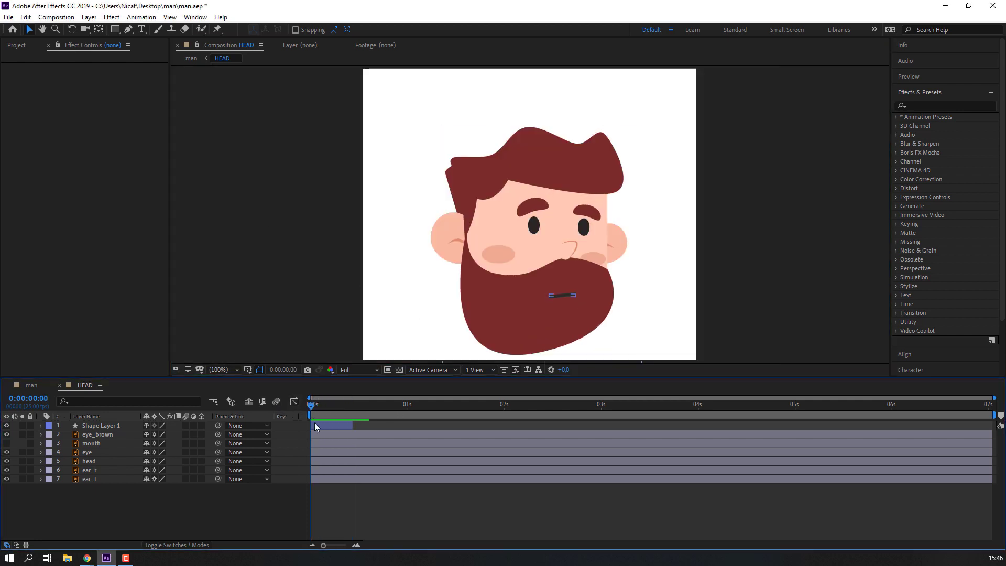
pyautogui.click(41, 426)
pyautogui.click(50, 435)
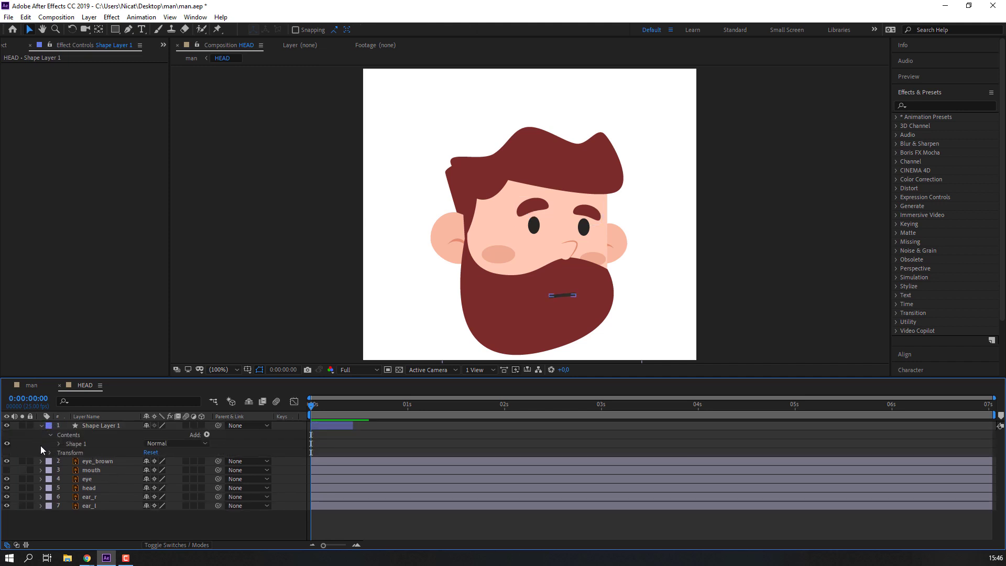
pyautogui.click(59, 444)
pyautogui.click(68, 462)
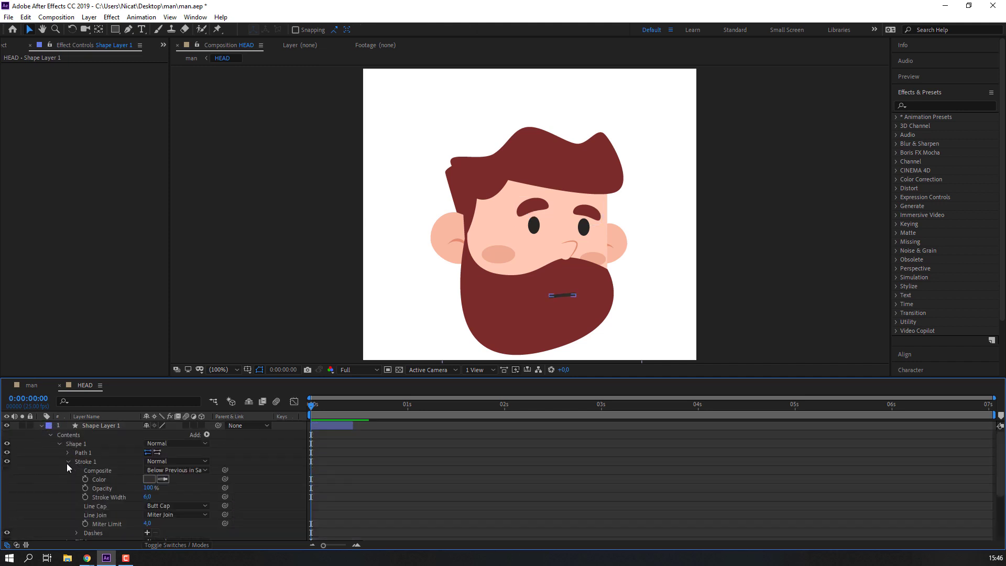
pyautogui.click(153, 504)
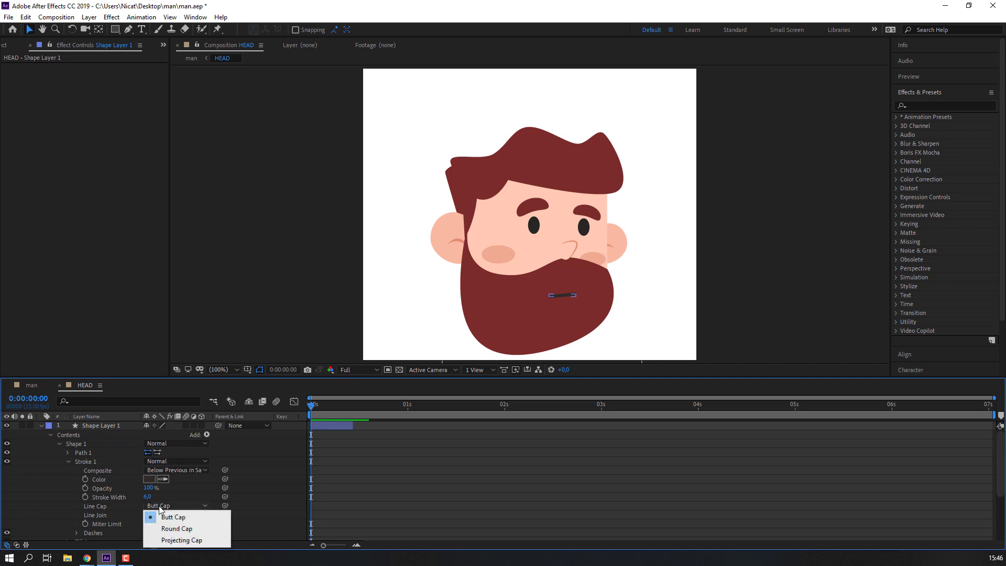
pyautogui.click(167, 530)
pyautogui.click(324, 277)
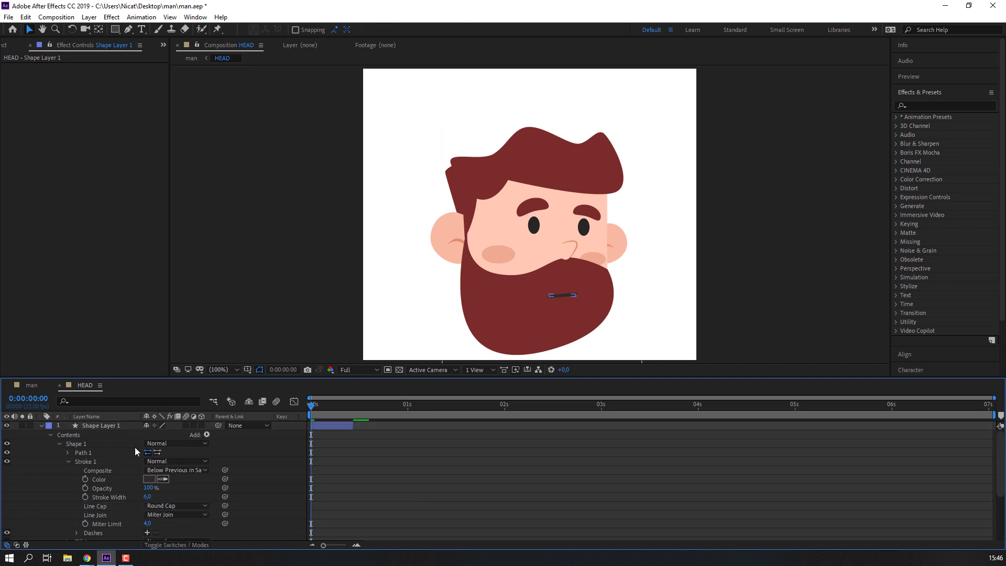
pyautogui.click(41, 426)
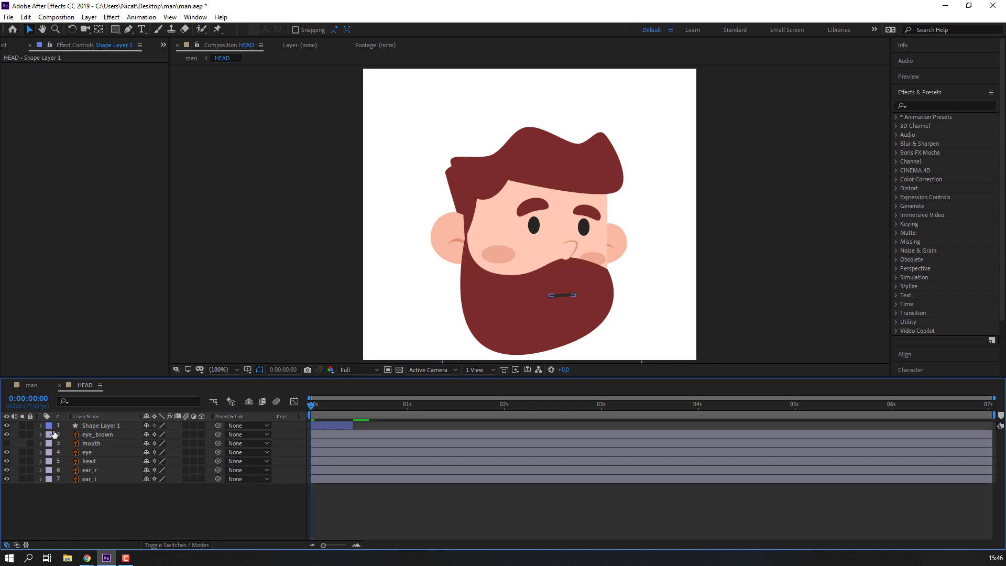
pyautogui.press('F10')
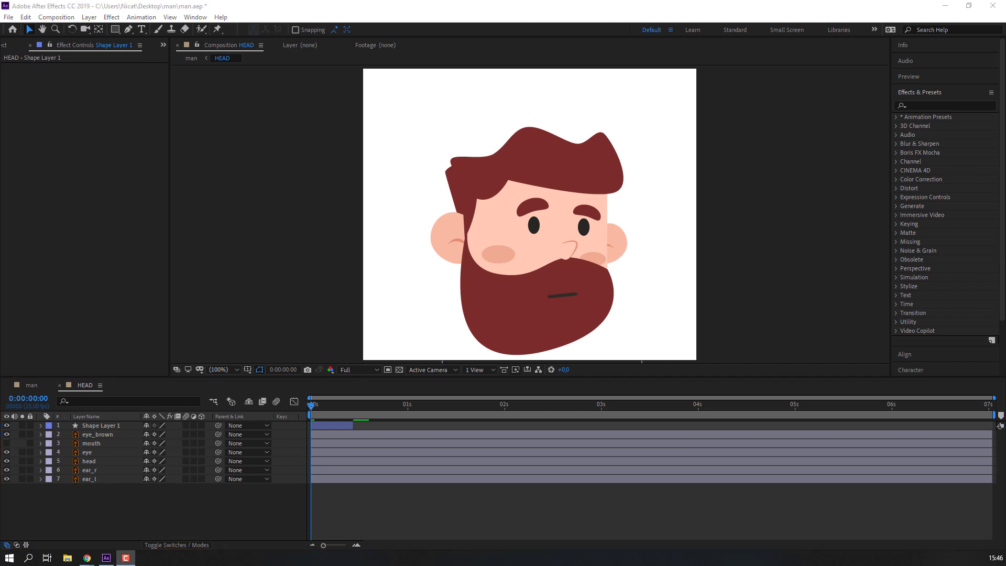
# Step: Draw a small ellipse on the beard for the oval mouth at frame 11
pyautogui.moveTo(322, 412); pyautogui.dragTo(353, 409)
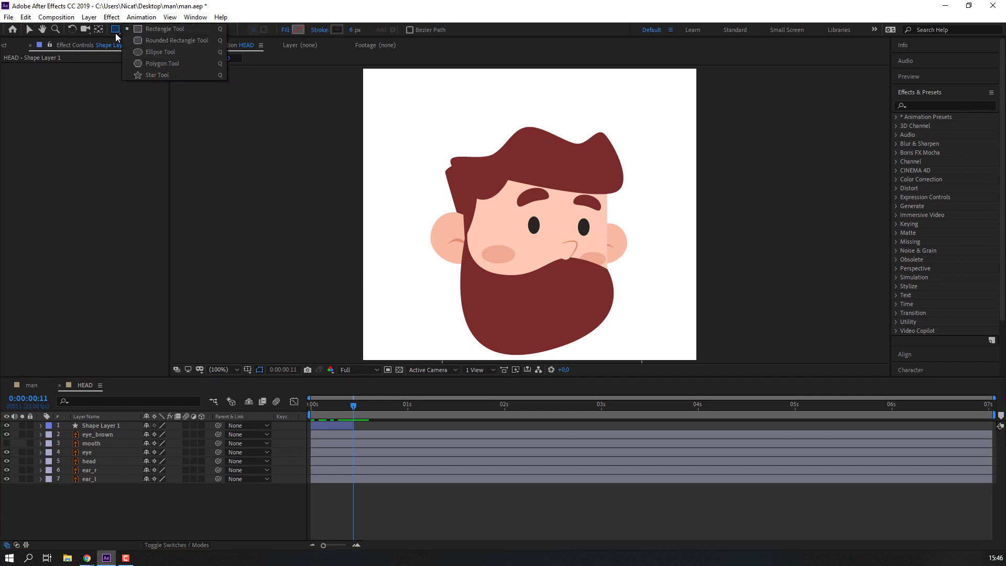
pyautogui.moveTo(115, 30); pyautogui.dragTo(140, 61)
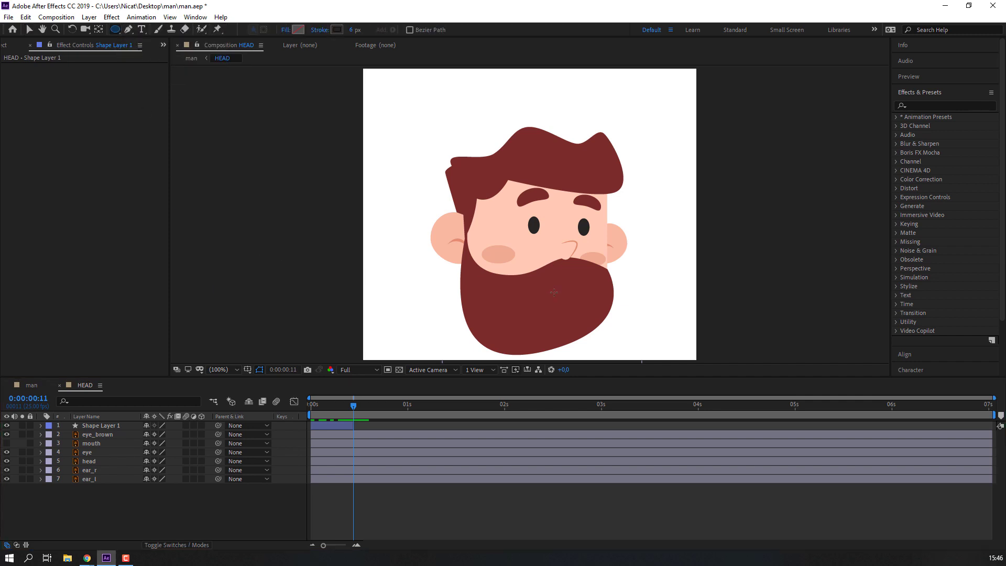
pyautogui.moveTo(555, 284); pyautogui.dragTo(567, 303)
pyautogui.press('v')
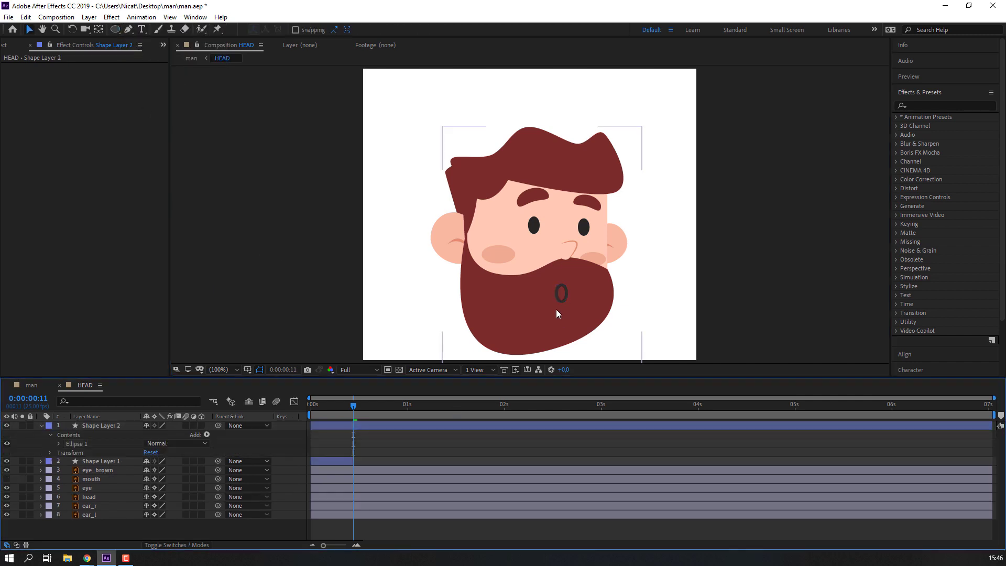
pyautogui.press('.')
pyautogui.moveTo(576, 330); pyautogui.dragTo(517, 234)
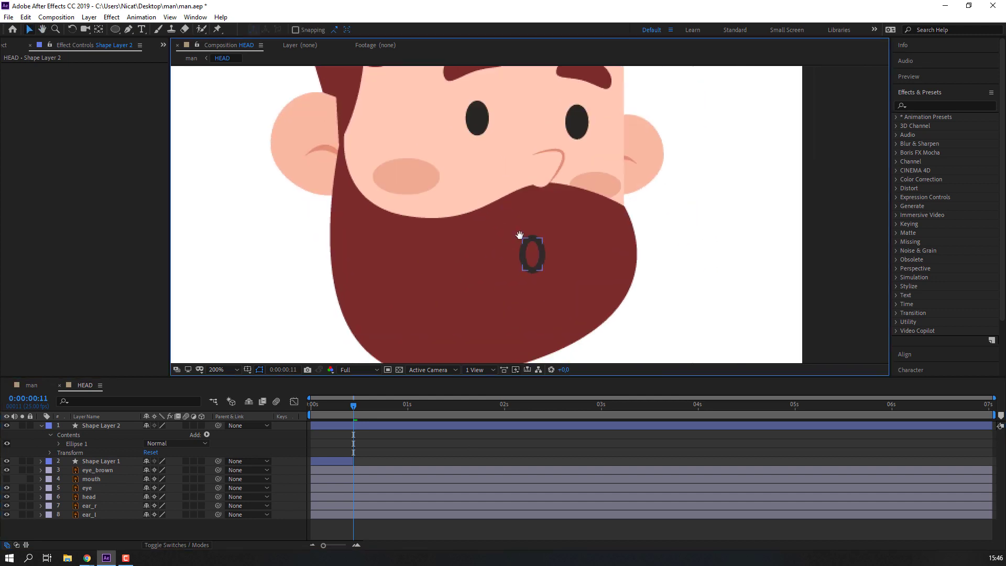
pyautogui.click(531, 258)
# Step: Give the ellipse a solid 131311 near-black fill and no stroke
pyautogui.click(370, 30)
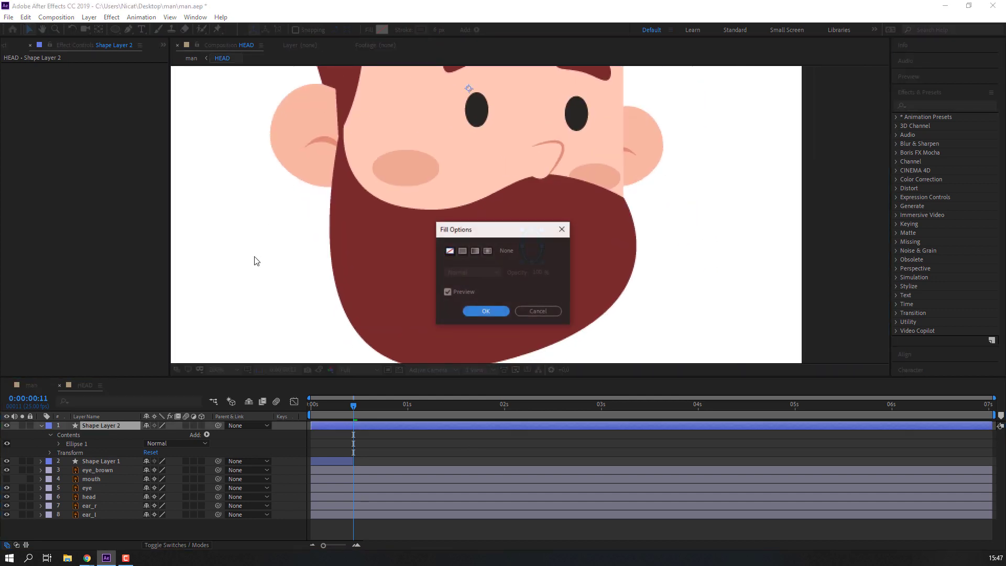
pyautogui.click(462, 250)
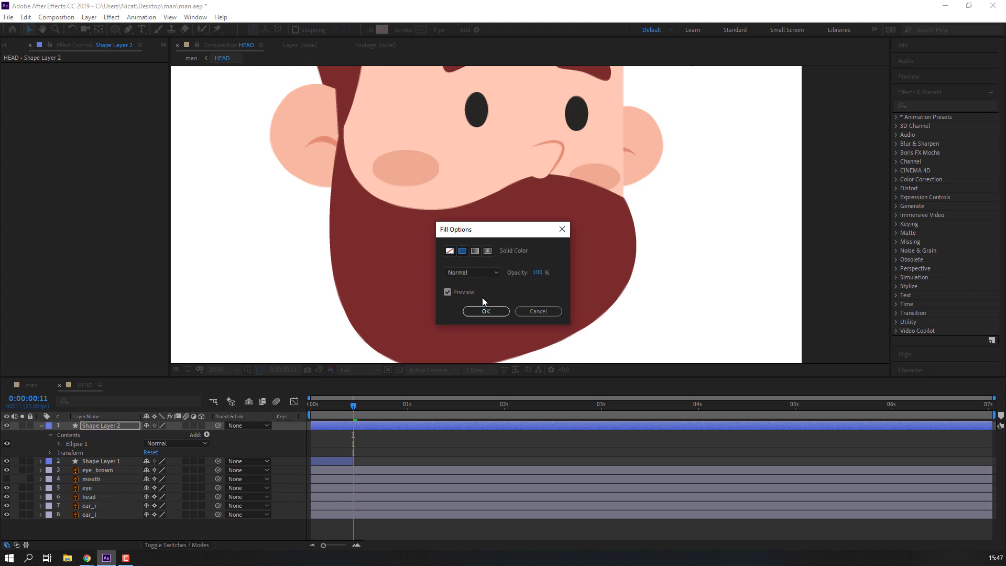
pyautogui.click(486, 311)
pyautogui.click(404, 30)
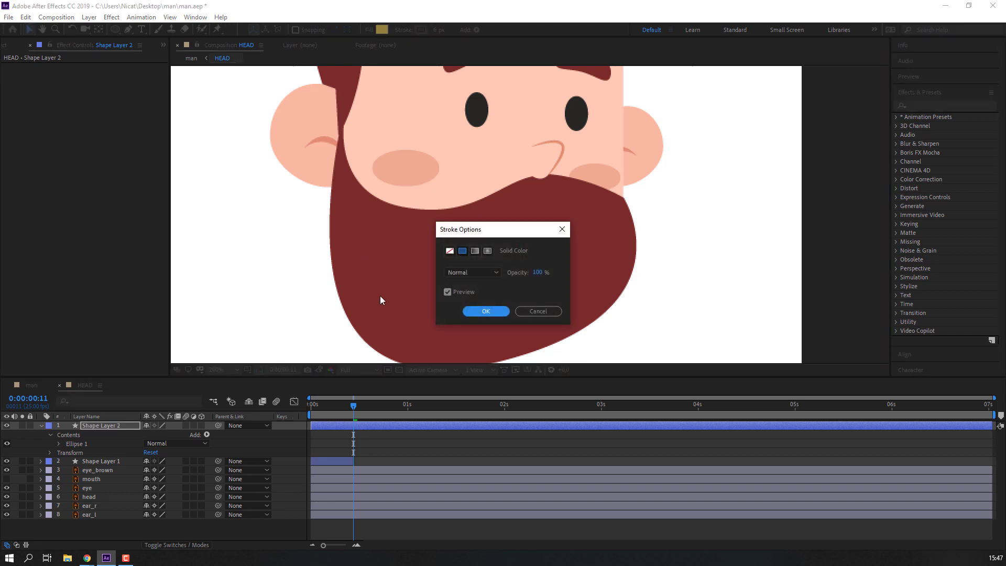
pyautogui.click(450, 251)
pyautogui.click(486, 311)
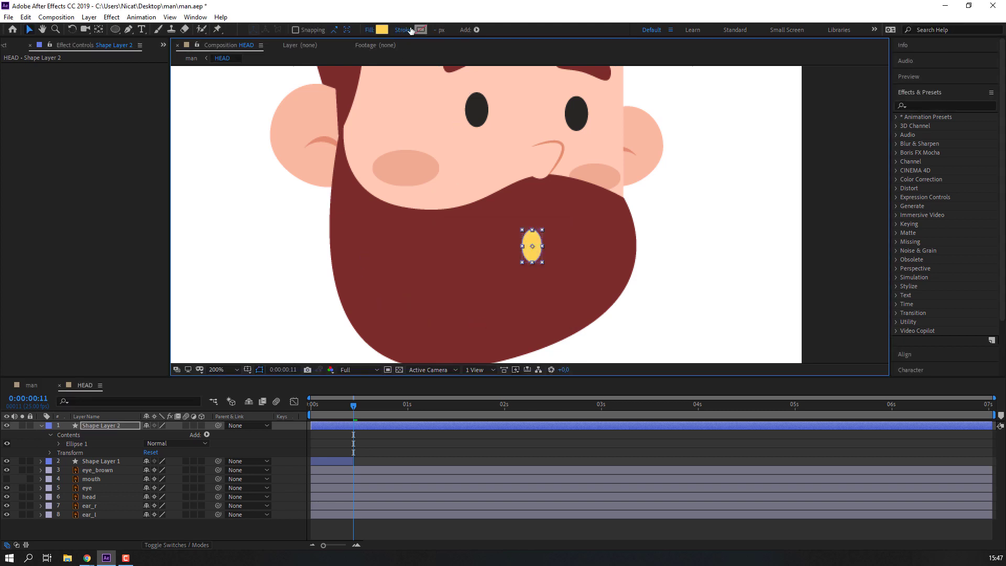
pyautogui.click(382, 30)
pyautogui.click(228, 476)
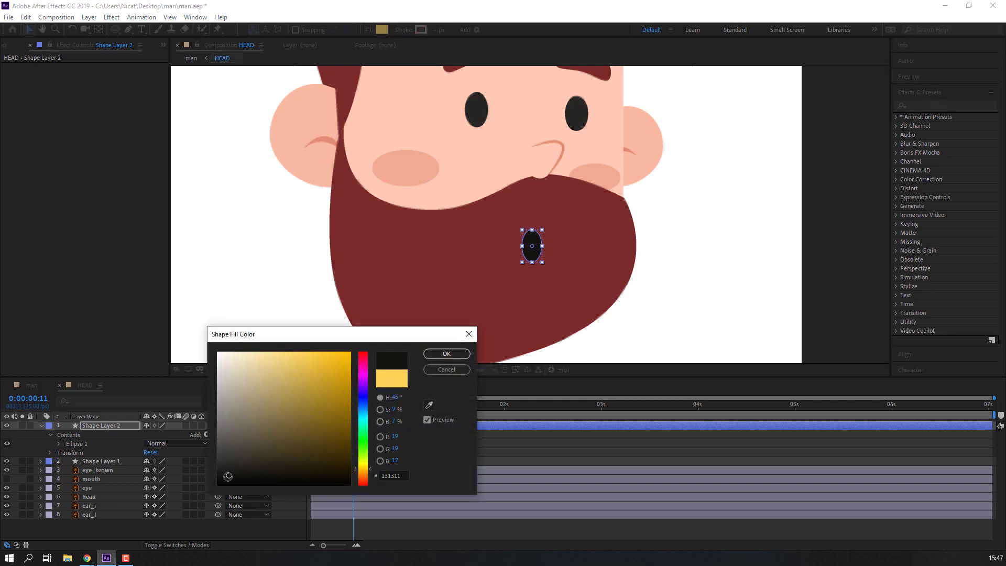
pyautogui.click(447, 354)
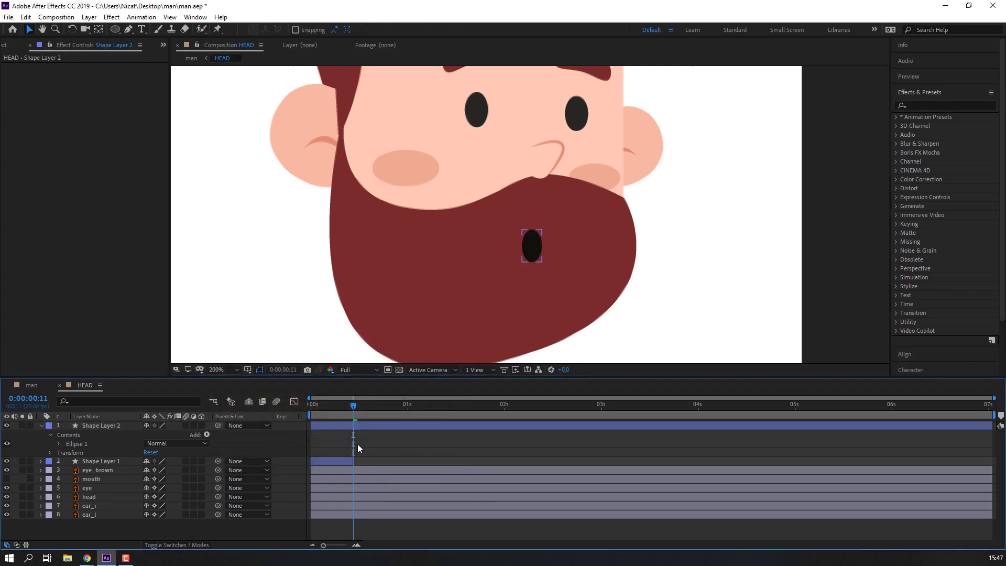
# Step: Move the oval mouth's start later and preview the head from the beginning
pyautogui.moveTo(319, 428)
pyautogui.mouseDown()
pyautogui.moveTo(365, 427)
pyautogui.moveTo(377, 406)
pyautogui.mouseUp()
pyautogui.press('Home')
pyautogui.click(222, 370)
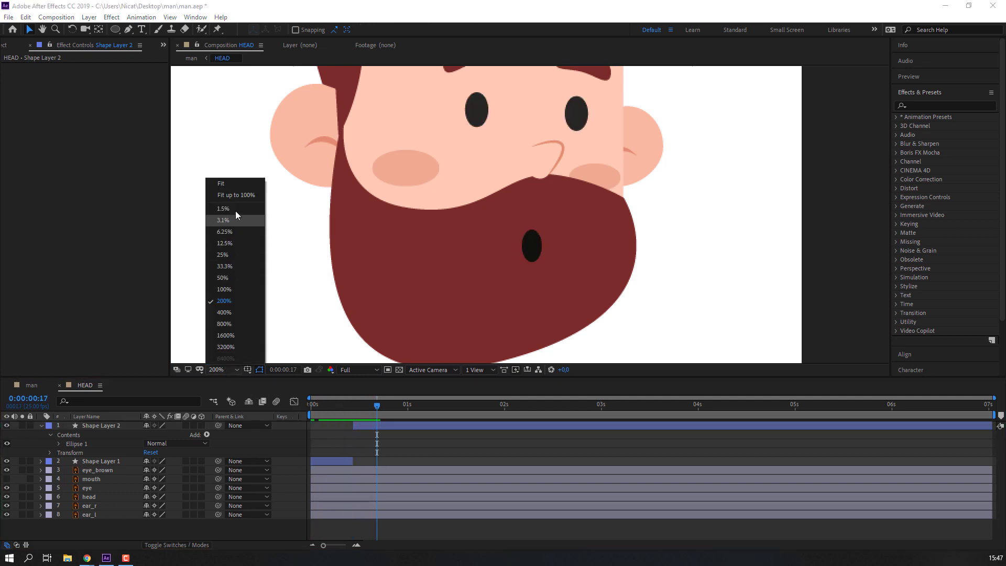
pyautogui.click(235, 195)
pyautogui.press('space')
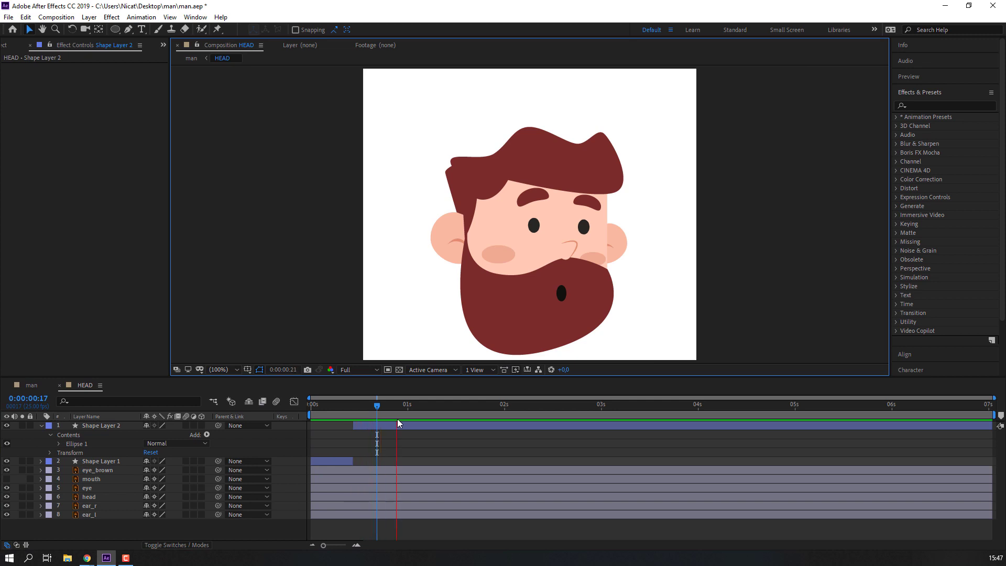
pyautogui.click(350, 406)
pyautogui.moveTo(350, 408); pyautogui.dragTo(337, 406)
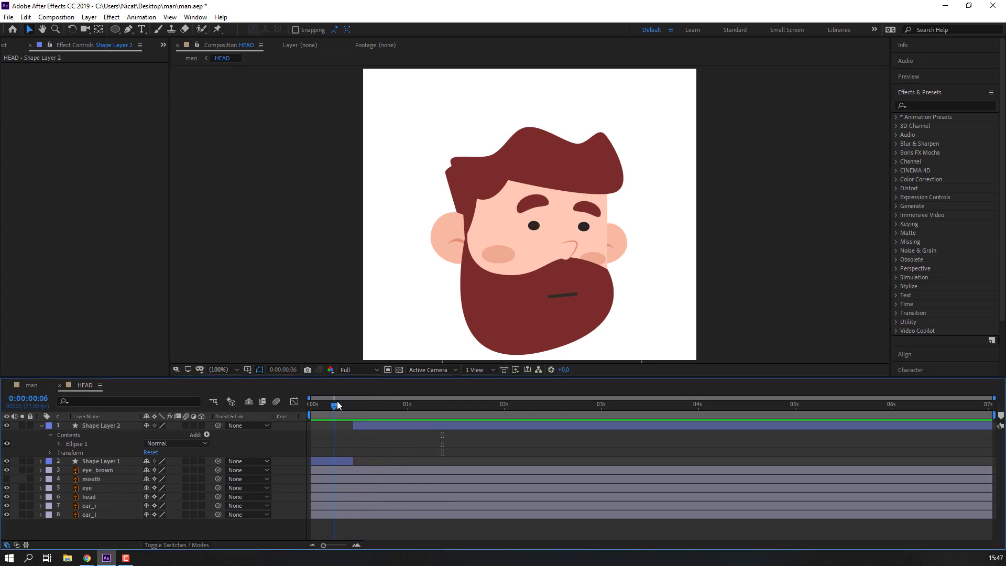
# Step: End the line mouth and start the oval mouth at frame 7
pyautogui.moveTo(352, 459)
pyautogui.mouseDown()
pyautogui.moveTo(342, 461)
pyautogui.moveTo(338, 428)
pyautogui.mouseUp()
pyautogui.scroll(2, 585, 286)
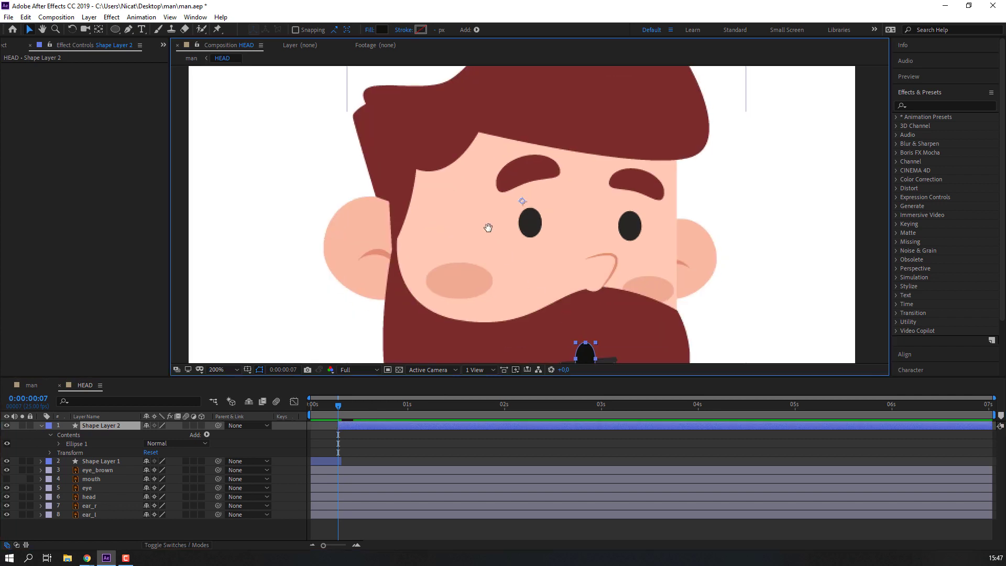
pyautogui.moveTo(521, 295); pyautogui.dragTo(509, 243)
pyautogui.scroll(2, 553, 294)
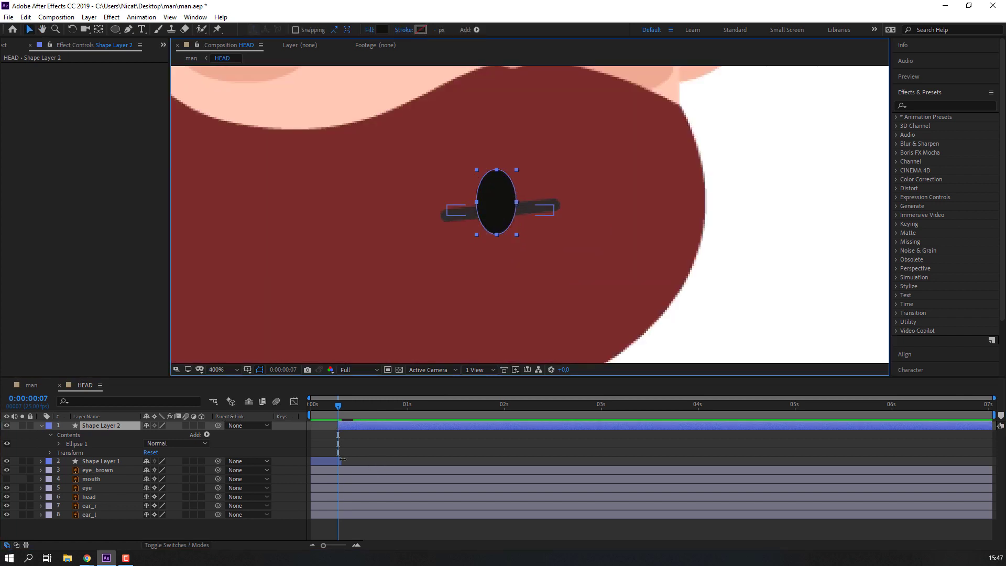
pyautogui.moveTo(342, 460); pyautogui.dragTo(338, 460)
pyautogui.click(498, 203)
pyautogui.press('s')
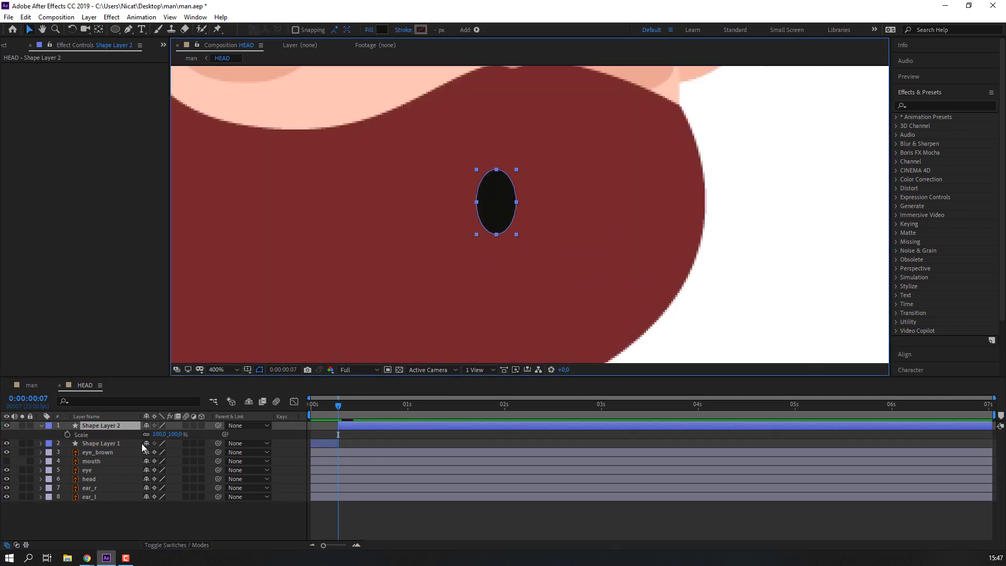
# Step: Preview and scrub the line-to-oval mouth swap from frame 10 to about 1:09
pyautogui.moveTo(378, 402); pyautogui.dragTo(352, 407)
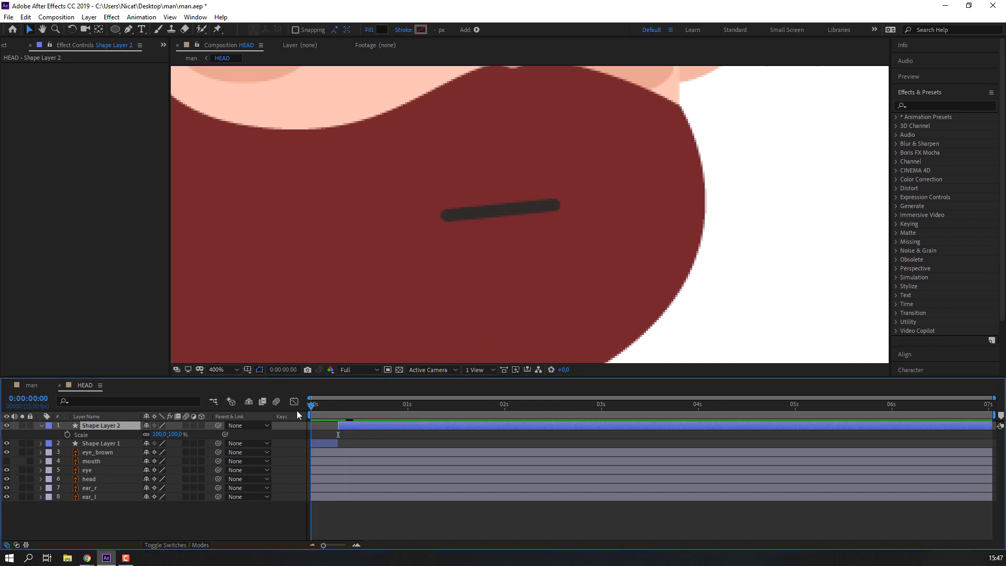
pyautogui.click(360, 436)
pyautogui.scroll(-6, 423, 277)
pyautogui.press('space')
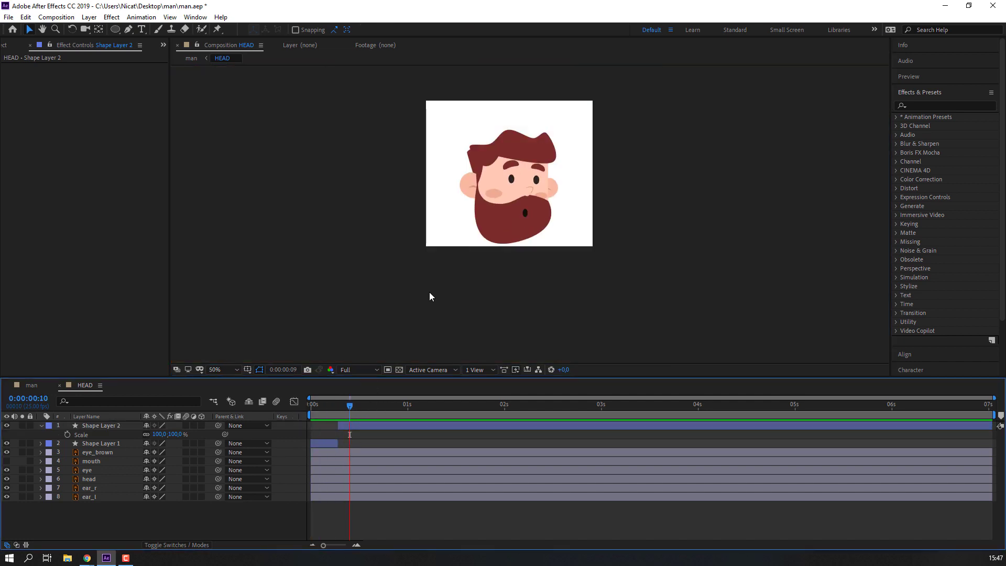
pyautogui.moveTo(377, 407); pyautogui.dragTo(456, 415)
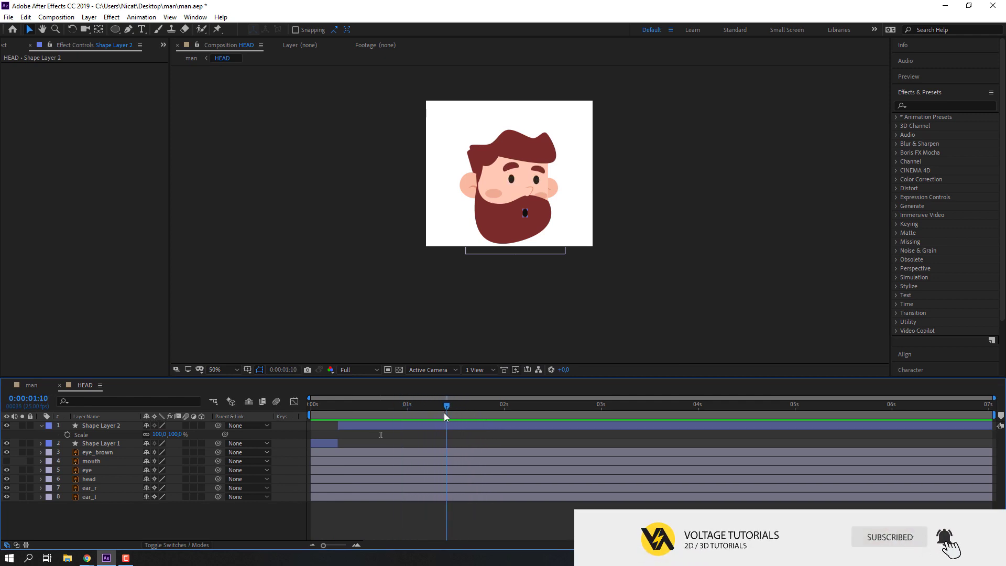
pyautogui.moveTo(454, 411)
pyautogui.mouseDown()
pyautogui.moveTo(442, 412)
pyautogui.moveTo(458, 413)
pyautogui.mouseUp()
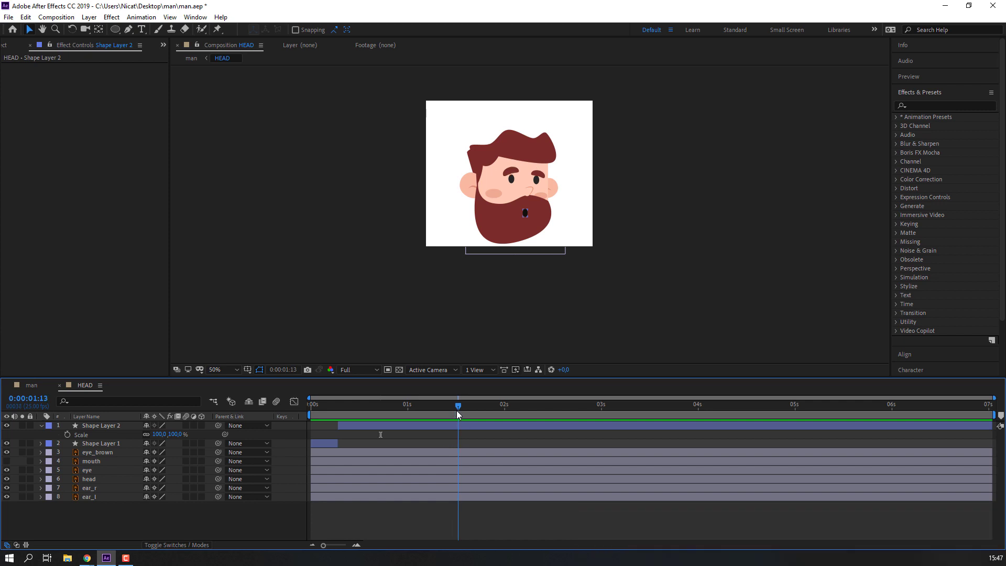
# Step: Split the oval mouth layer at 1:13 with Edit > Split Layer
pyautogui.click(473, 432)
pyautogui.click(25, 16)
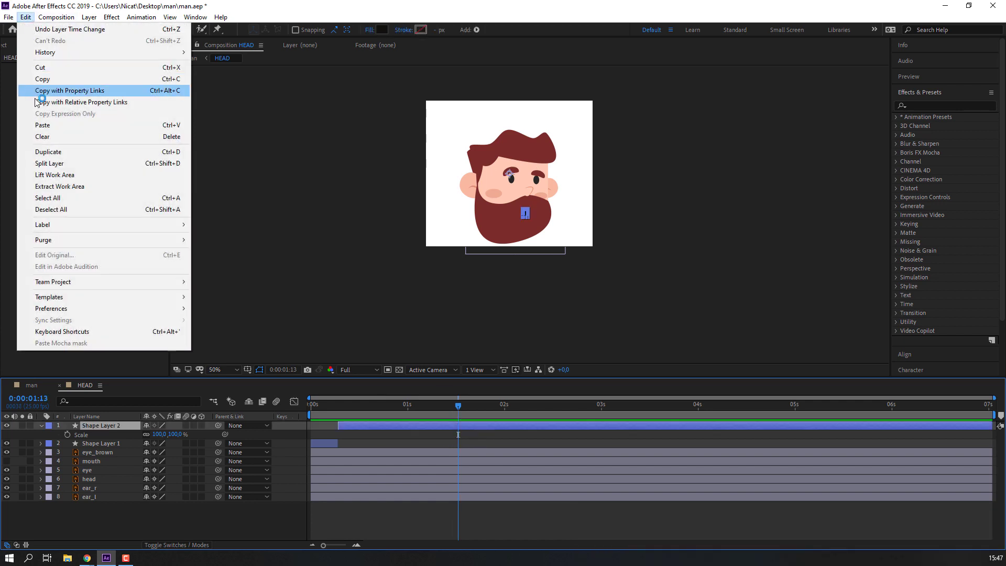
pyautogui.click(47, 164)
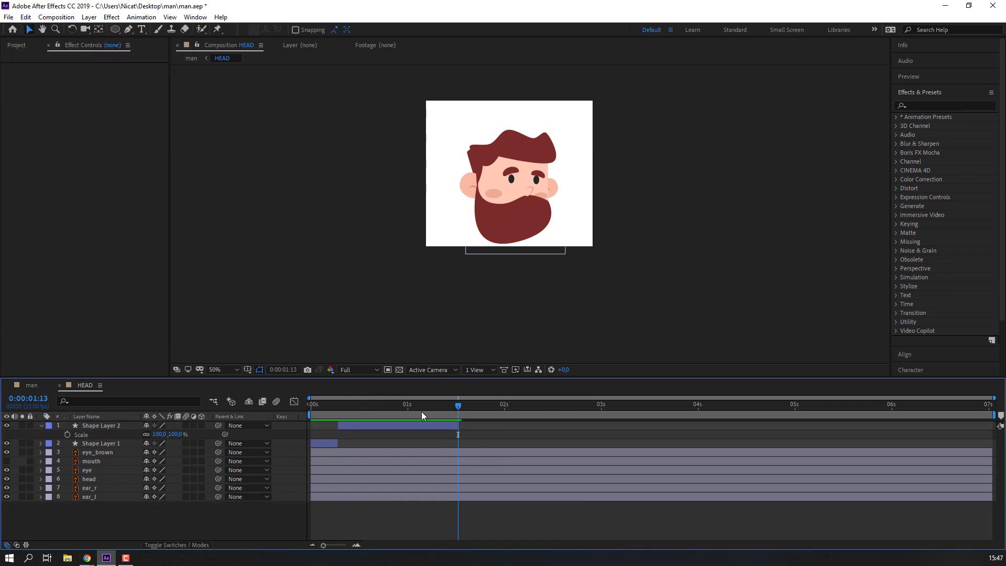
pyautogui.scroll(4, 566, 259)
pyautogui.scroll(-2, 249, 109)
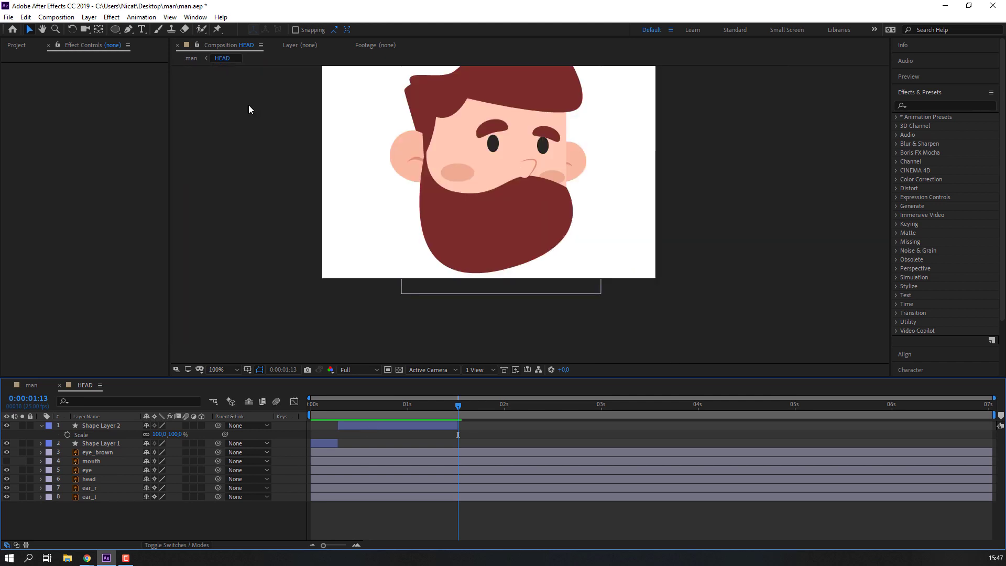
pyautogui.click(129, 29)
pyautogui.scroll(2, 541, 242)
pyautogui.click(32, 28)
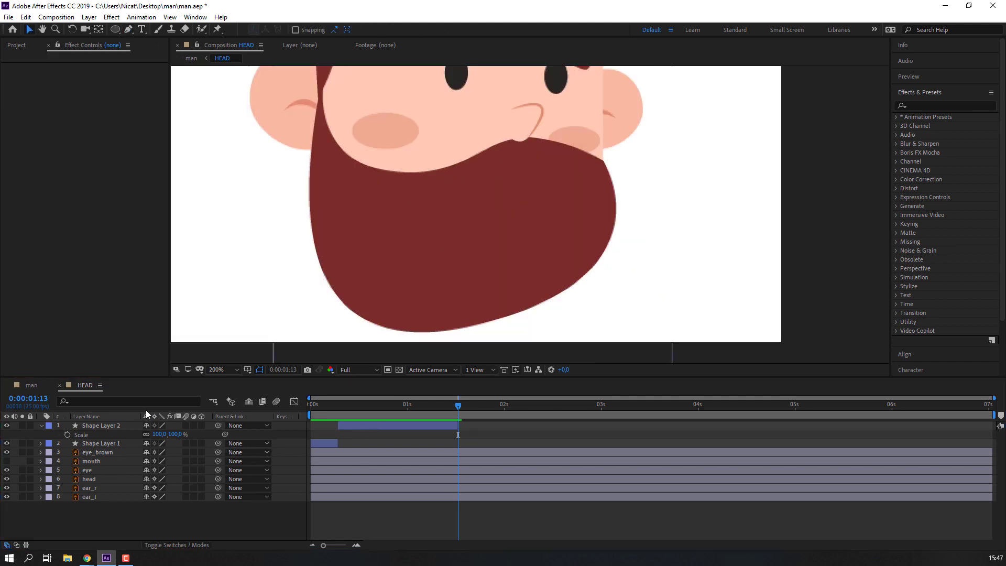
# Step: Duplicate the line mouth layer and make the copy start at 0:00:01:13
pyautogui.click(112, 445)
pyautogui.hotkey('ctrl', 'd')
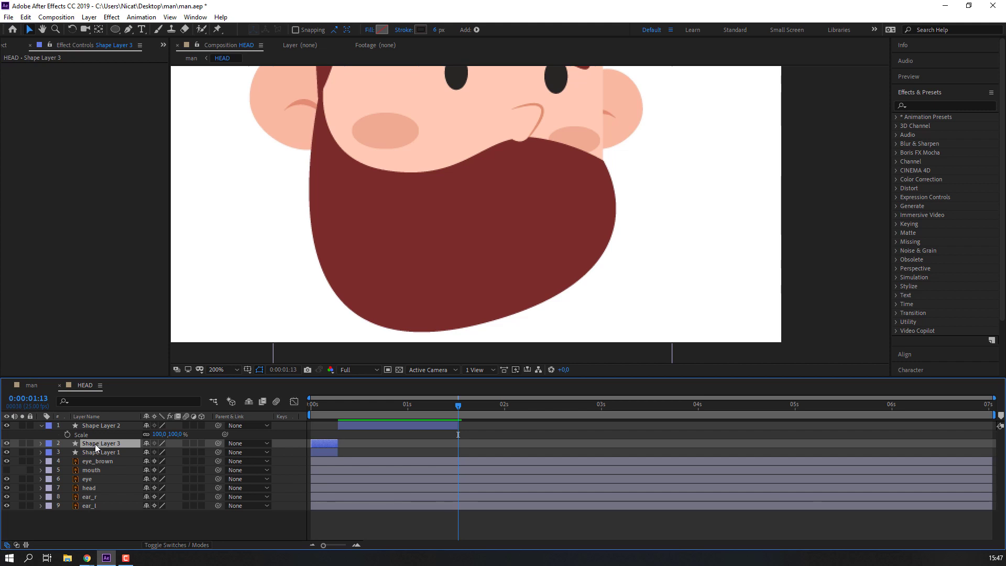
pyautogui.moveTo(330, 444); pyautogui.dragTo(475, 447)
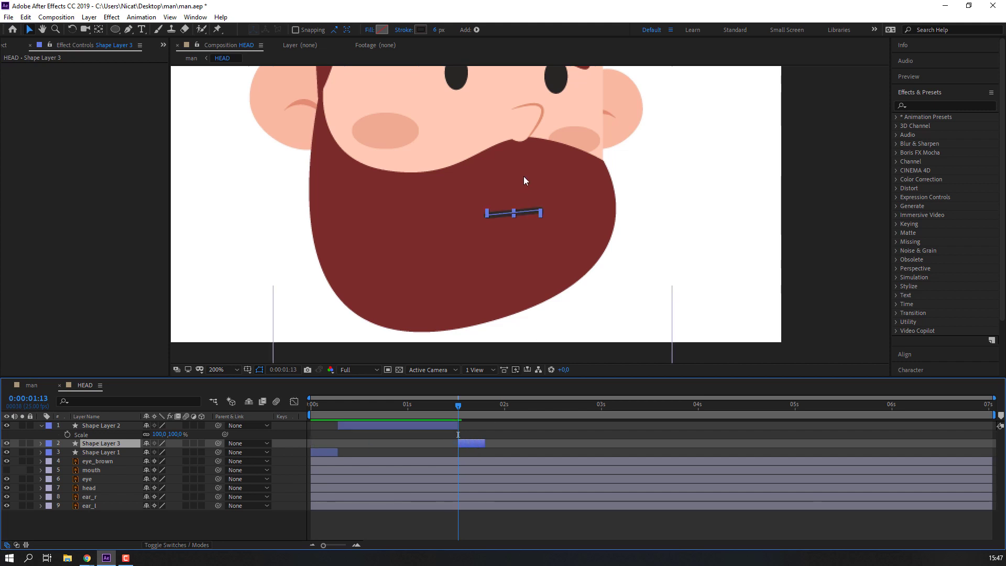
# Step: Rotate the copied line mouth, Shape Layer 3, to 22° using its Rotation property
pyautogui.scroll(2, 518, 230)
pyautogui.press('r')
pyautogui.moveTo(155, 451); pyautogui.dragTo(173, 452)
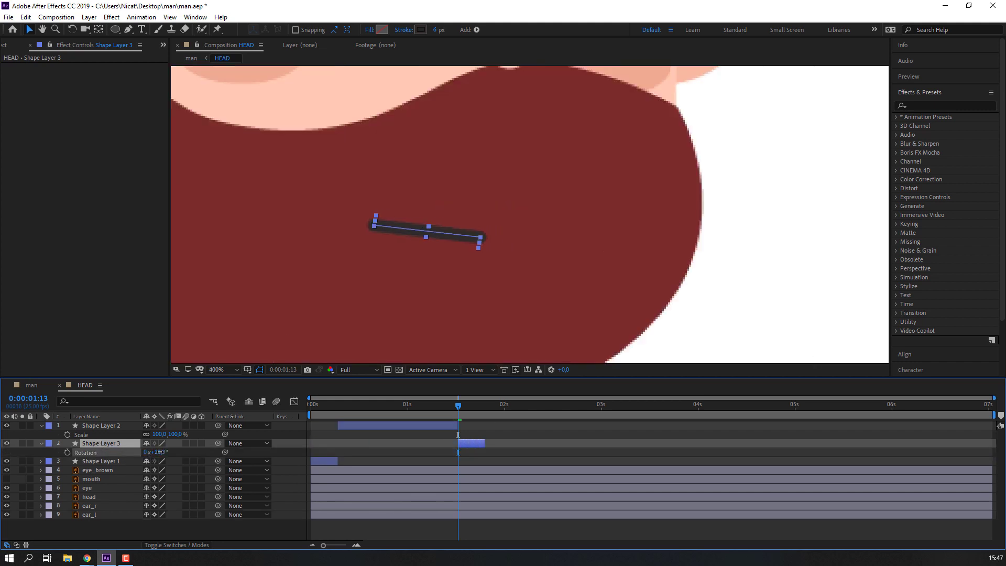
pyautogui.hotkey('ctrl', 'z')
pyautogui.click(97, 30)
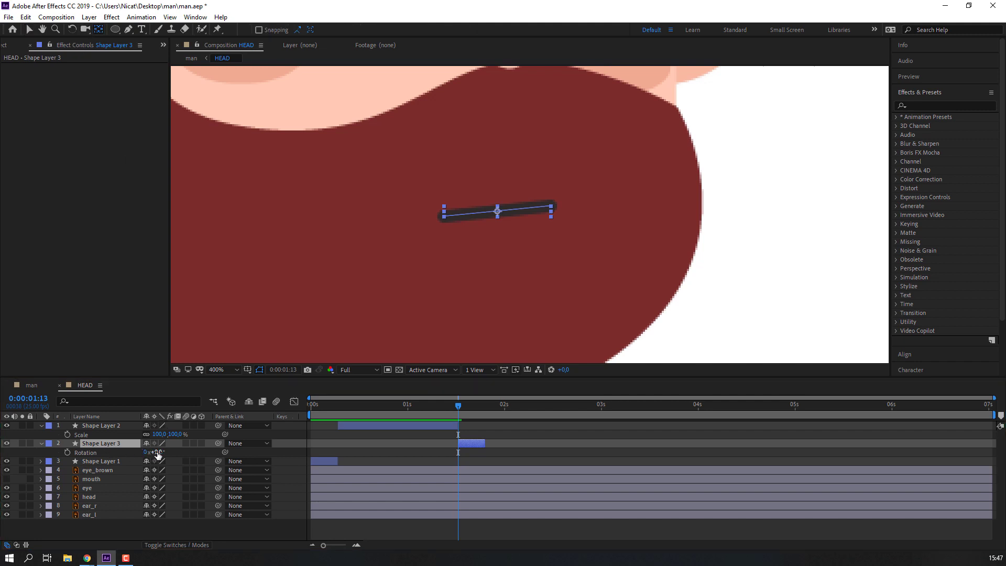
pyautogui.moveTo(159, 452); pyautogui.dragTo(170, 452)
pyautogui.scroll(-4, 572, 259)
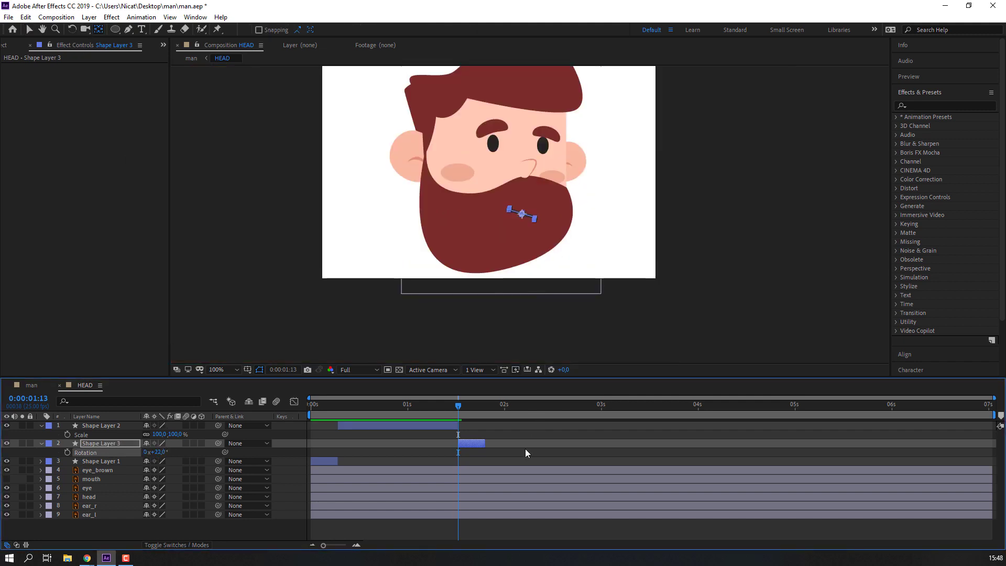
pyautogui.scroll(2, 527, 218)
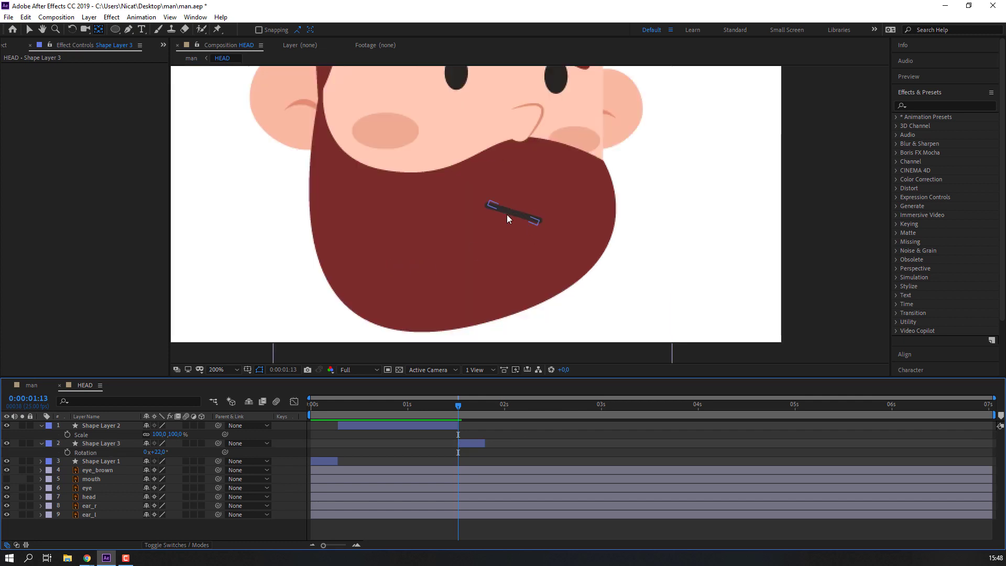
# Step: Shorten the mouth line by pulling its left path point inward
pyautogui.press('v')
pyautogui.click(128, 29)
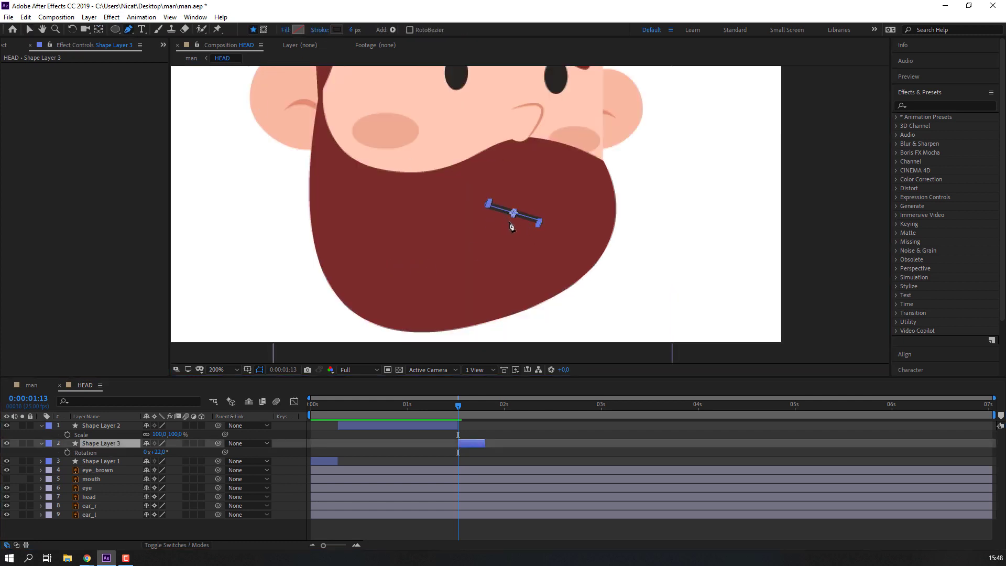
pyautogui.scroll(2, 530, 214)
pyautogui.moveTo(446, 197); pyautogui.dragTo(500, 215)
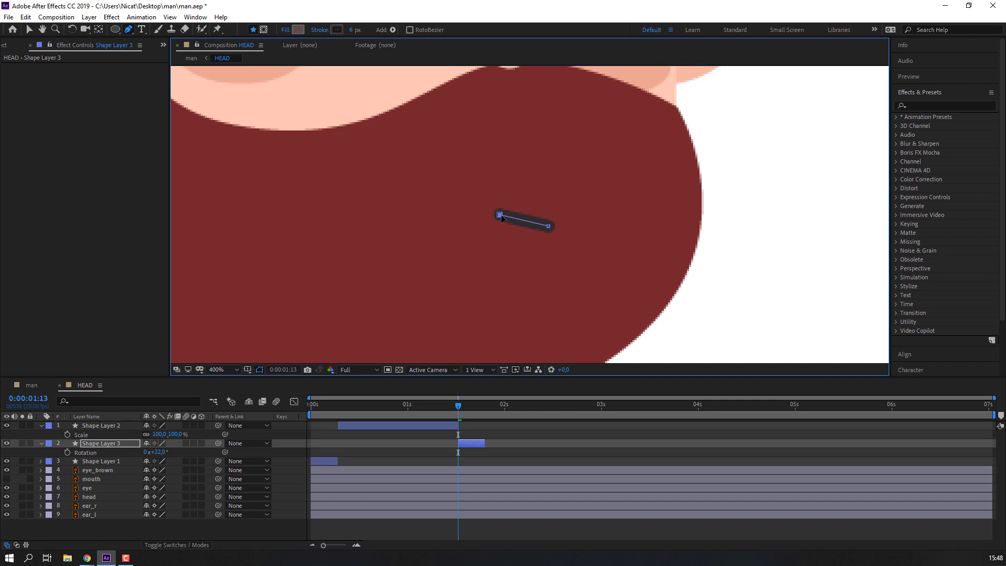
pyautogui.click(523, 429)
# Step: Move the tilted mouth line onto the beard where the oval mouth sits
pyautogui.scroll(-2, 456, 276)
pyautogui.scroll(-2, 471, 262)
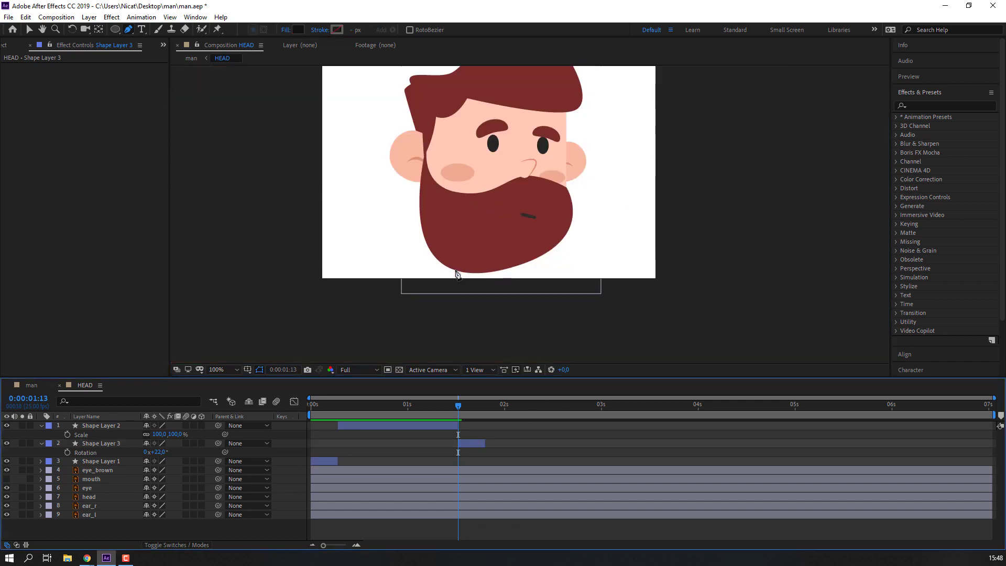
pyautogui.press('v')
pyautogui.scroll(2, 519, 228)
pyautogui.click(519, 219)
pyautogui.scroll(2, 524, 223)
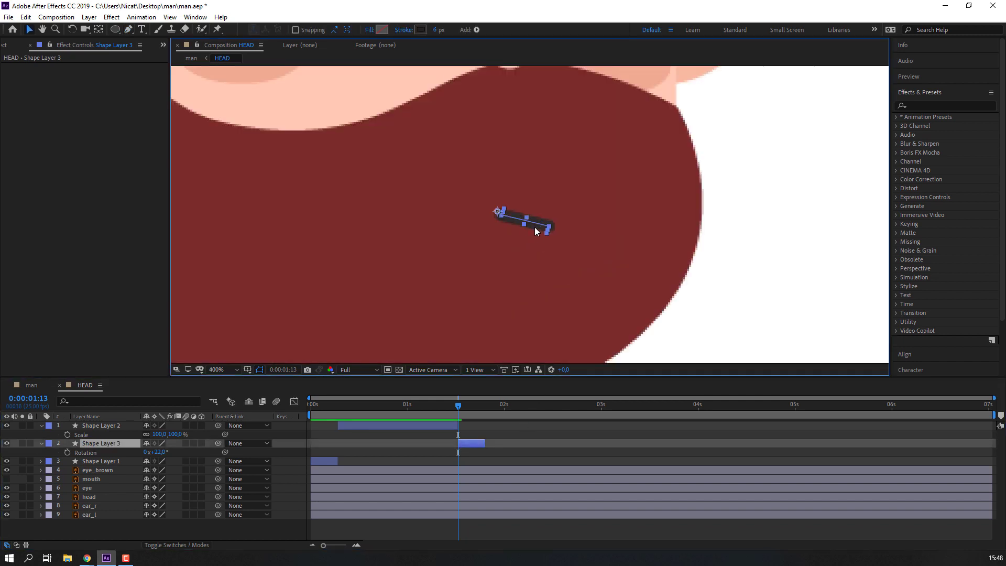
pyautogui.moveTo(531, 229); pyautogui.dragTo(576, 190)
pyautogui.click(516, 452)
pyautogui.scroll(-2, 445, 251)
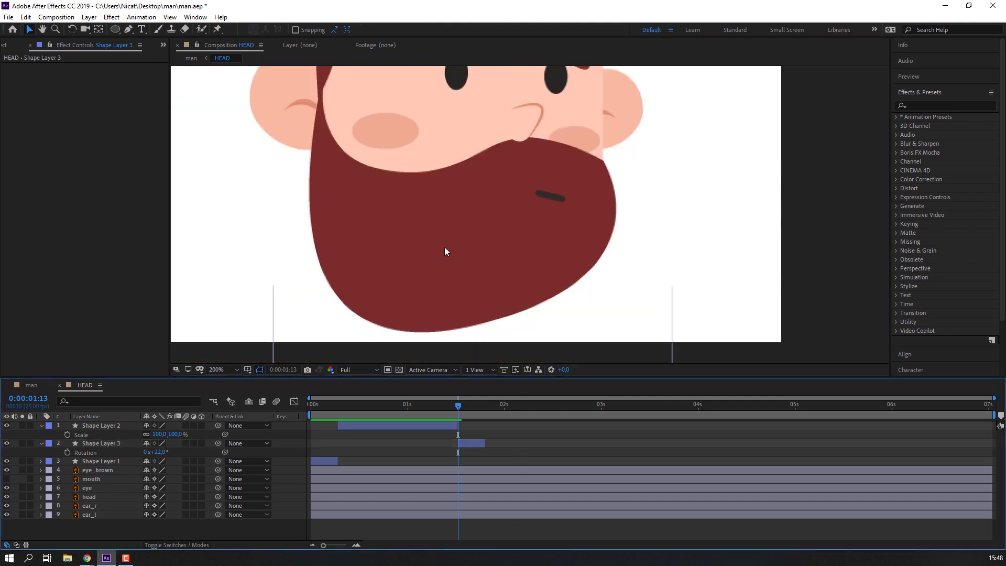
pyautogui.click(541, 194)
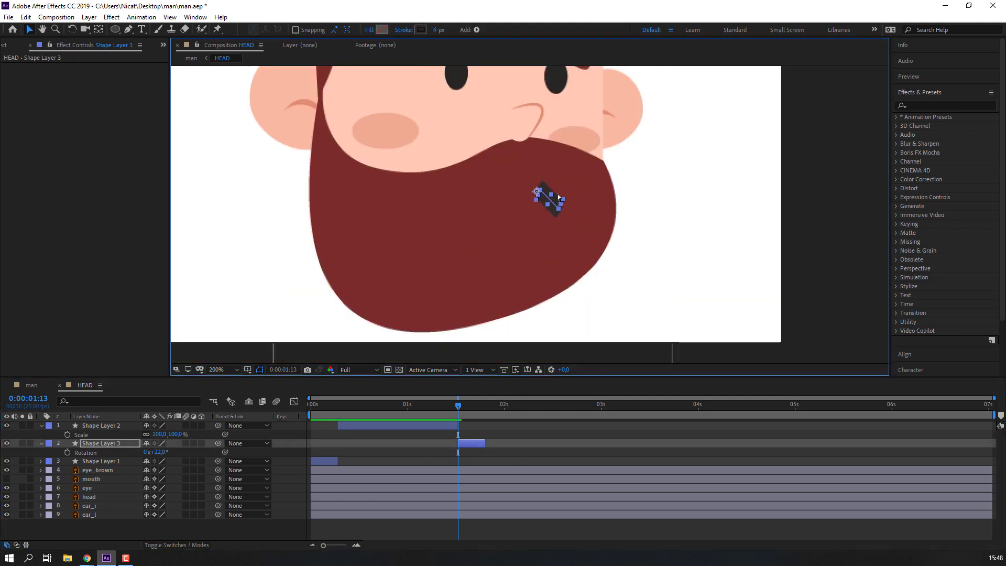
pyautogui.moveTo(539, 193); pyautogui.dragTo(512, 195)
pyautogui.click(471, 529)
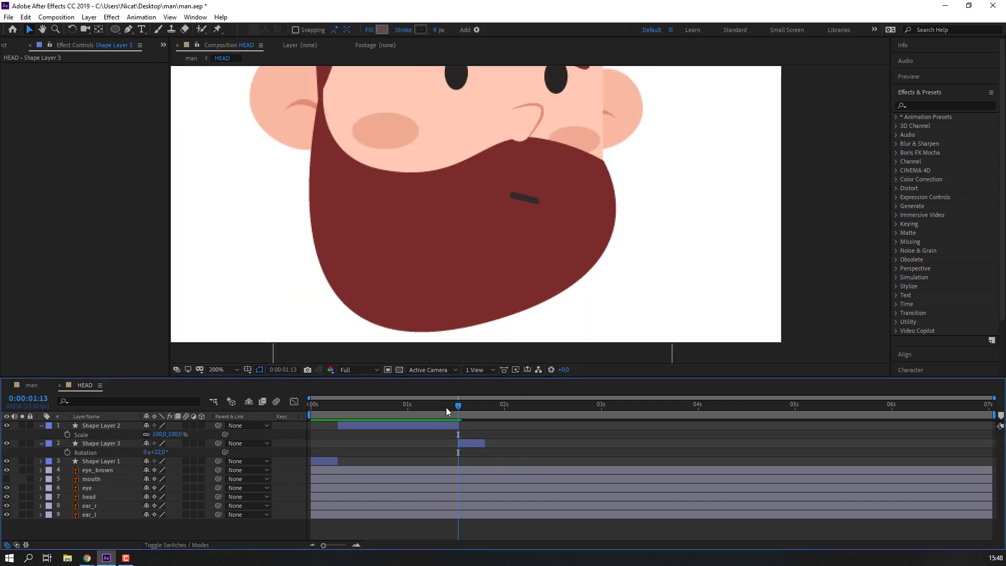
# Step: Step between the oval and line mouth frames to compare them, then preview HEAD
pyautogui.moveTo(459, 406)
pyautogui.mouseDown()
pyautogui.moveTo(471, 410)
pyautogui.moveTo(453, 410)
pyautogui.mouseUp()
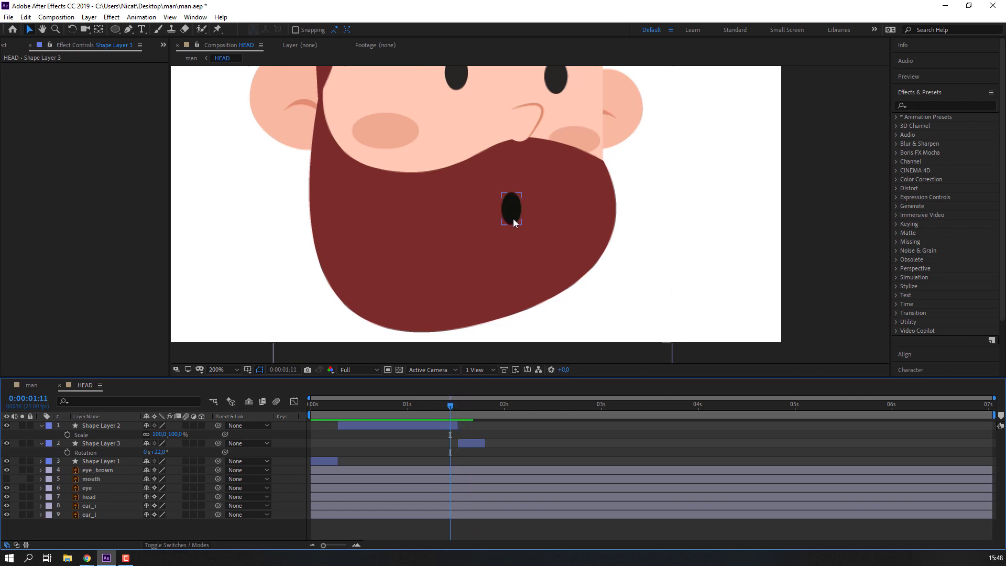
pyautogui.scroll(2, 513, 218)
pyautogui.press('pagedown')
pyautogui.press('pagedown')
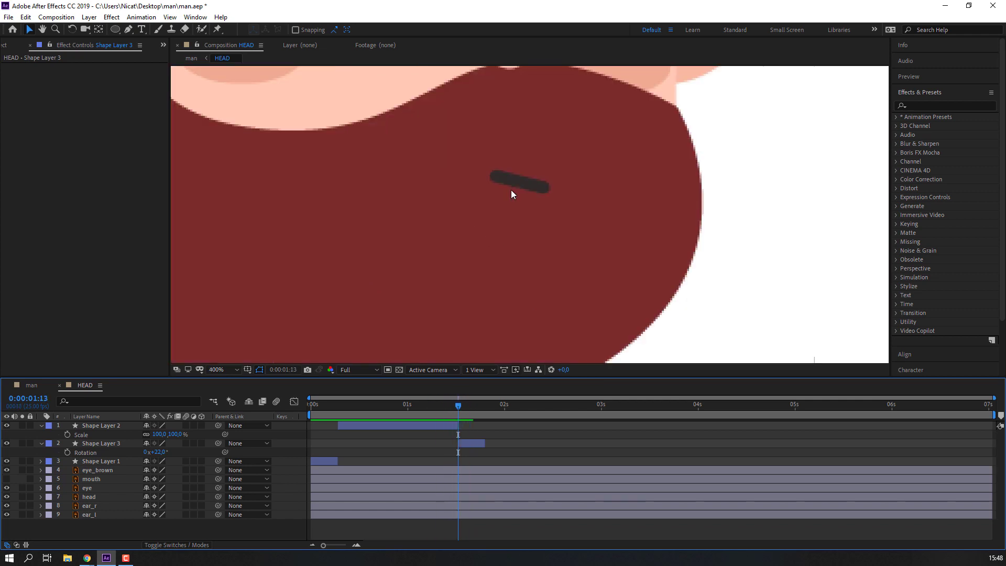
pyautogui.click(526, 188)
pyautogui.press('pageup')
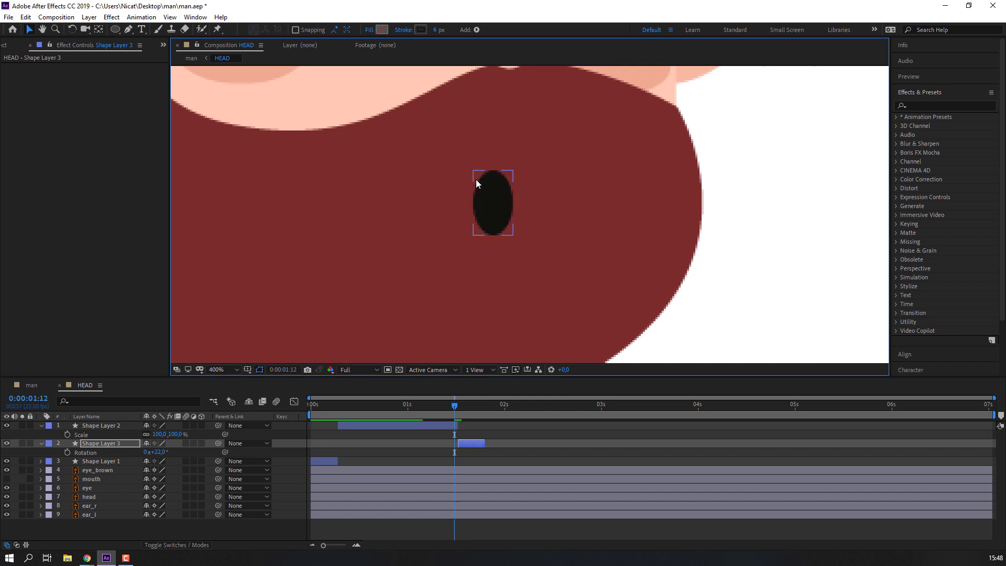
pyautogui.press('pagedown')
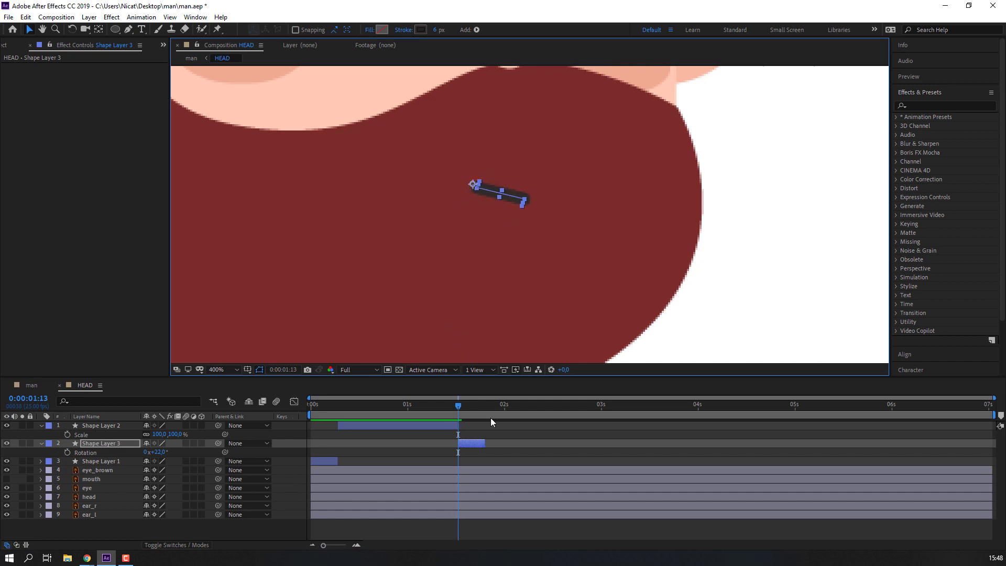
pyautogui.click(500, 433)
pyautogui.scroll(-6, 385, 262)
pyautogui.press('space')
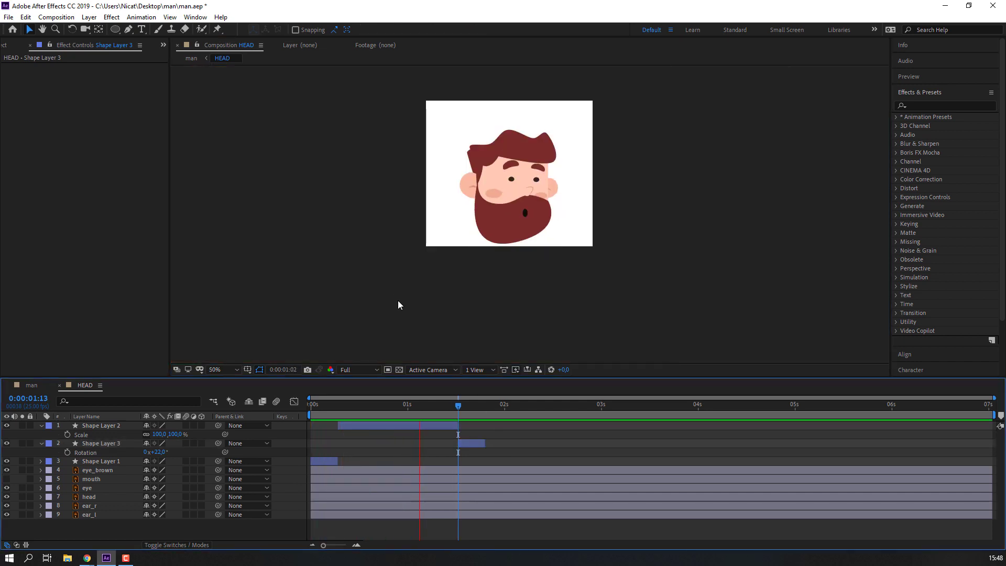
# Step: Extend the line mouth layer, Shape Layer 3, to end at 0:00:03:13
pyautogui.press('pagedown')
pyautogui.press('pagedown')
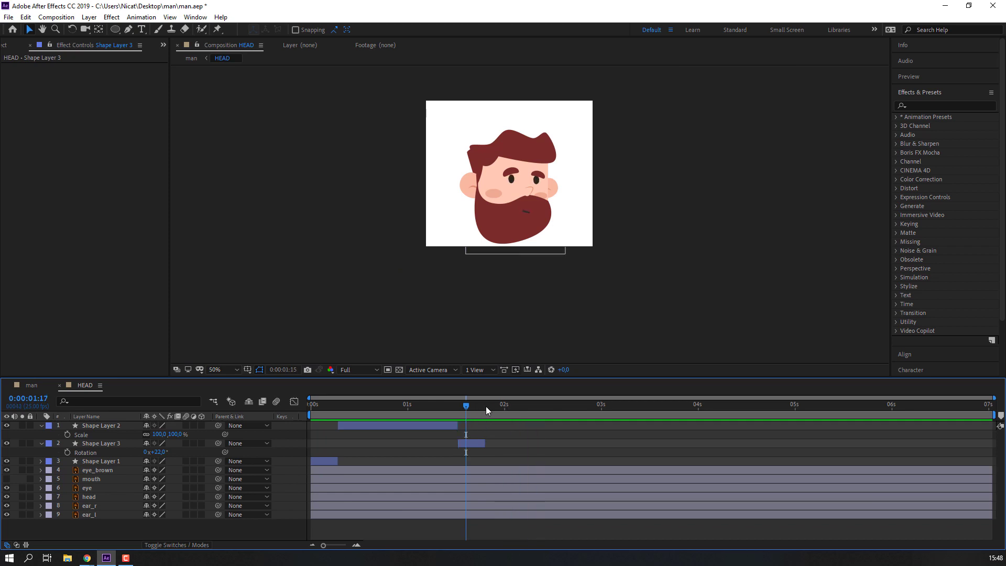
pyautogui.moveTo(486, 411)
pyautogui.mouseDown()
pyautogui.moveTo(660, 414)
pyautogui.moveTo(653, 411)
pyautogui.mouseUp()
pyautogui.moveTo(484, 443); pyautogui.dragTo(639, 447)
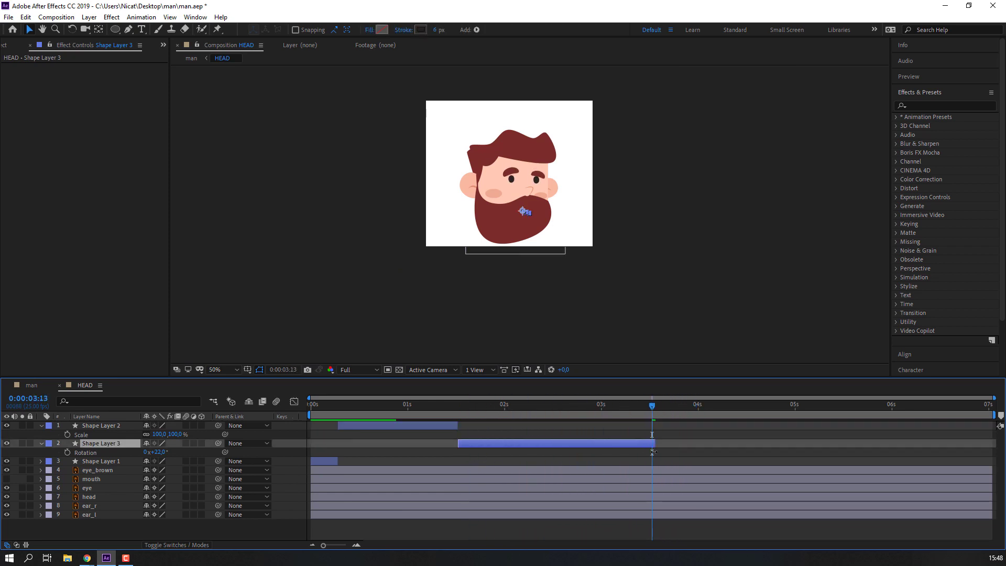
# Step: Duplicate the oval mouth, Shape Layer 2, and place the copy from 03:13 to 04:17
pyautogui.click(392, 425)
pyautogui.hotkey('ctrl', 'd')
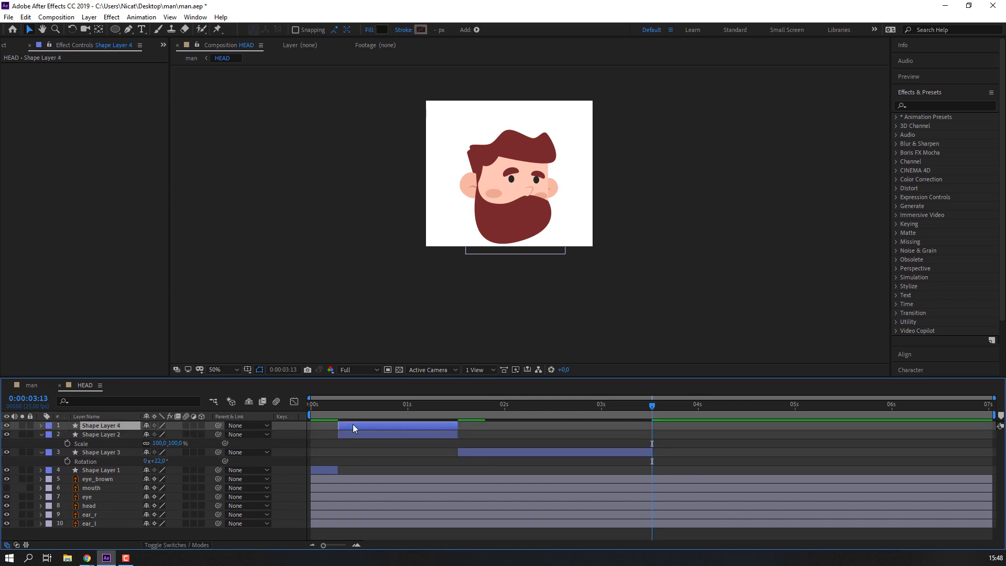
pyautogui.moveTo(353, 425)
pyautogui.mouseDown()
pyautogui.moveTo(670, 433)
pyautogui.moveTo(659, 407)
pyautogui.moveTo(763, 416)
pyautogui.mouseUp()
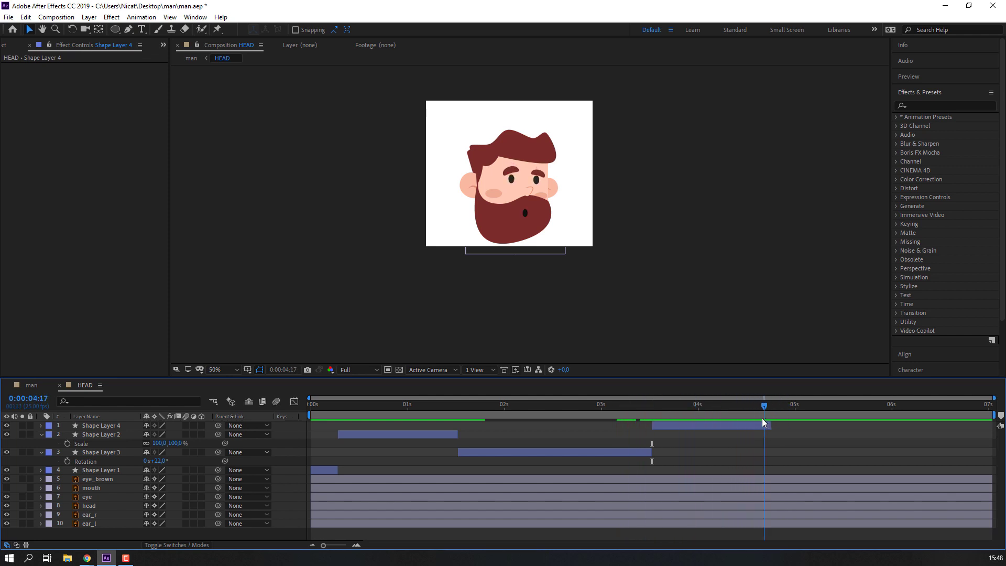
pyautogui.moveTo(774, 427); pyautogui.dragTo(763, 426)
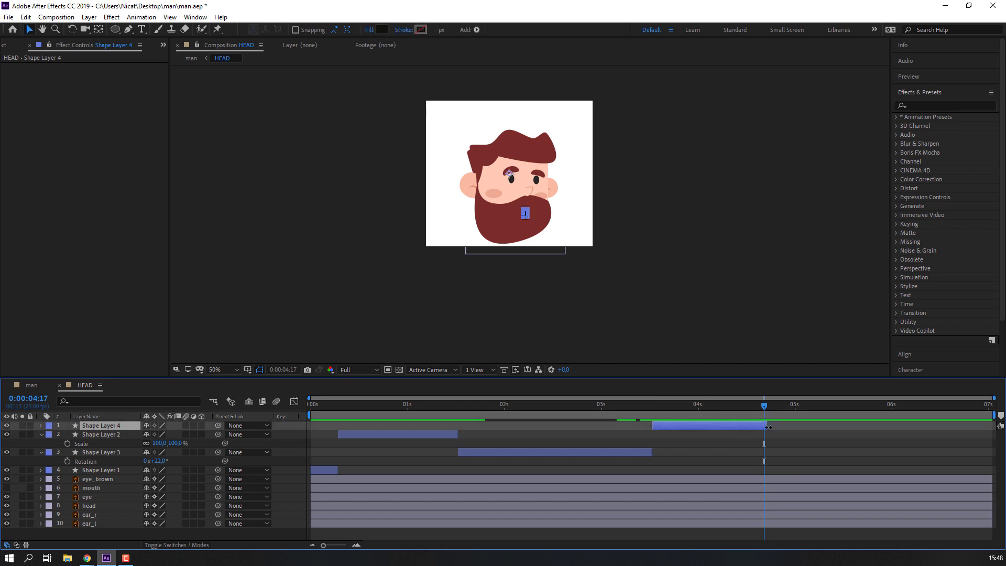
# Step: Duplicate the first mouth, Shape Layer 1, starting at 04:17 and running to the composition end
pyautogui.click(318, 470)
pyautogui.hotkey('ctrl', 'd')
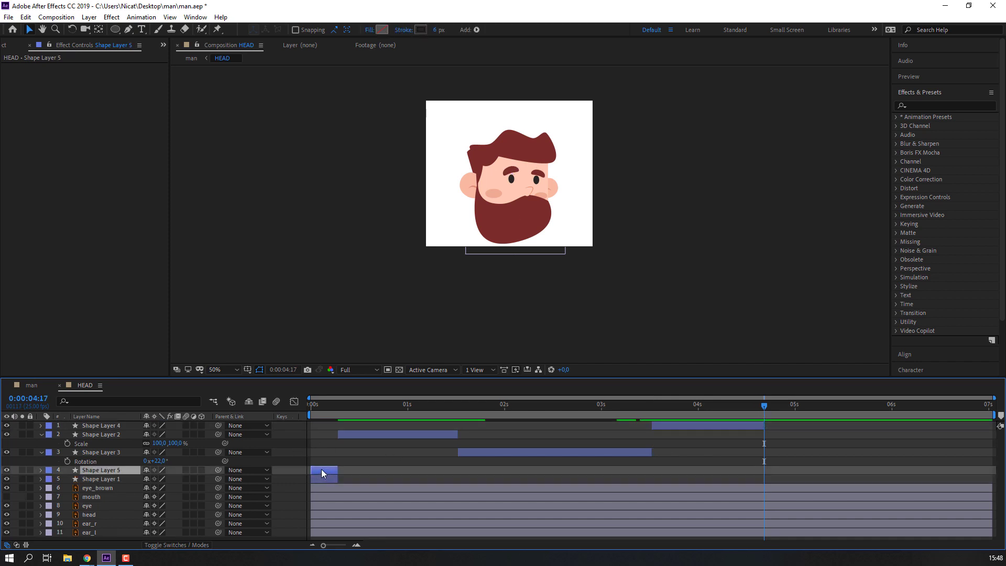
pyautogui.moveTo(322, 469); pyautogui.dragTo(779, 471)
pyautogui.click(790, 457)
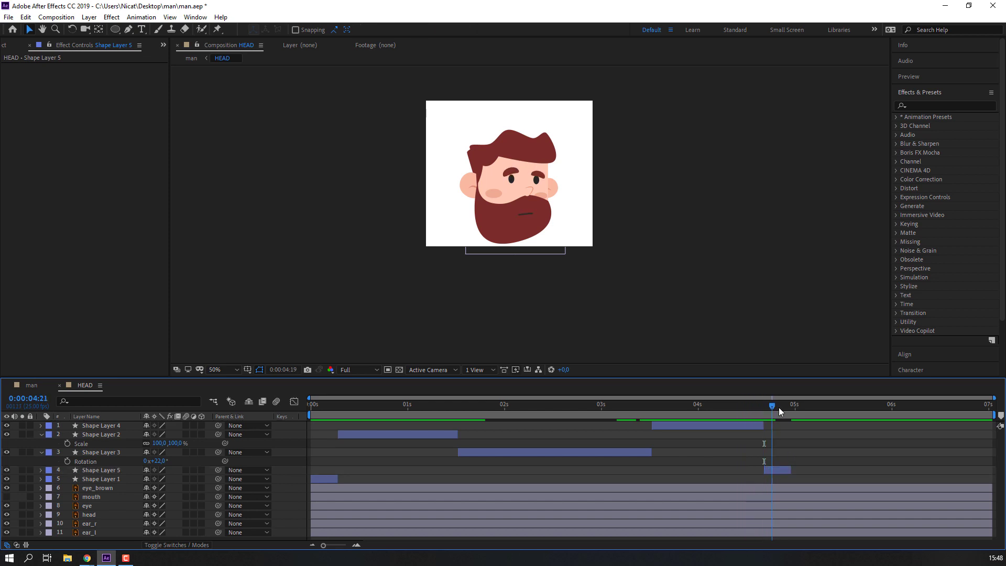
pyautogui.press('pagedown')
pyautogui.press('pagedown')
pyautogui.press('pagedown')
pyautogui.moveTo(791, 468); pyautogui.dragTo(996, 470)
# Step: Scrub ahead to check the later mouth frames and collapse the layer properties
pyautogui.moveTo(784, 406); pyautogui.dragTo(938, 414)
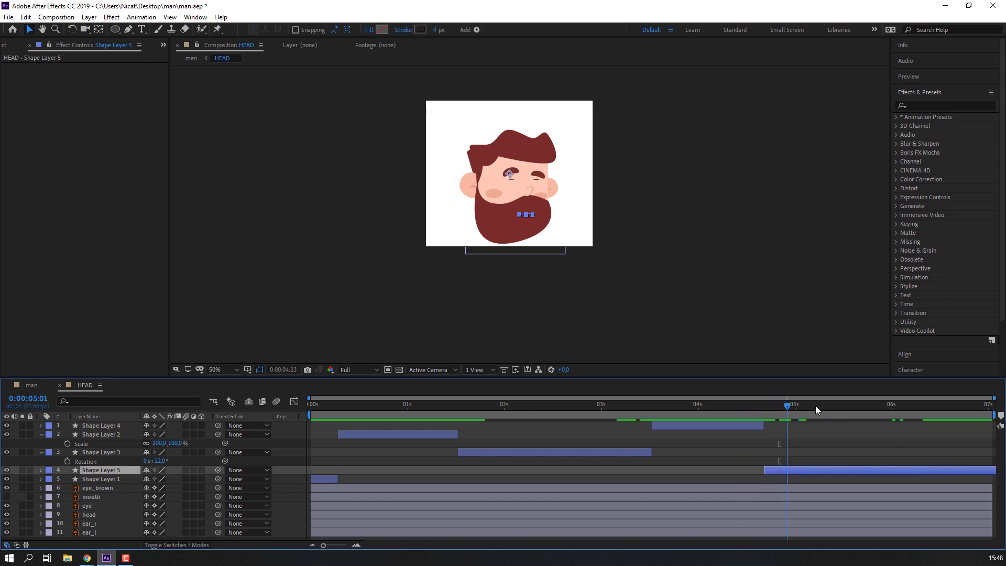
pyautogui.click(916, 431)
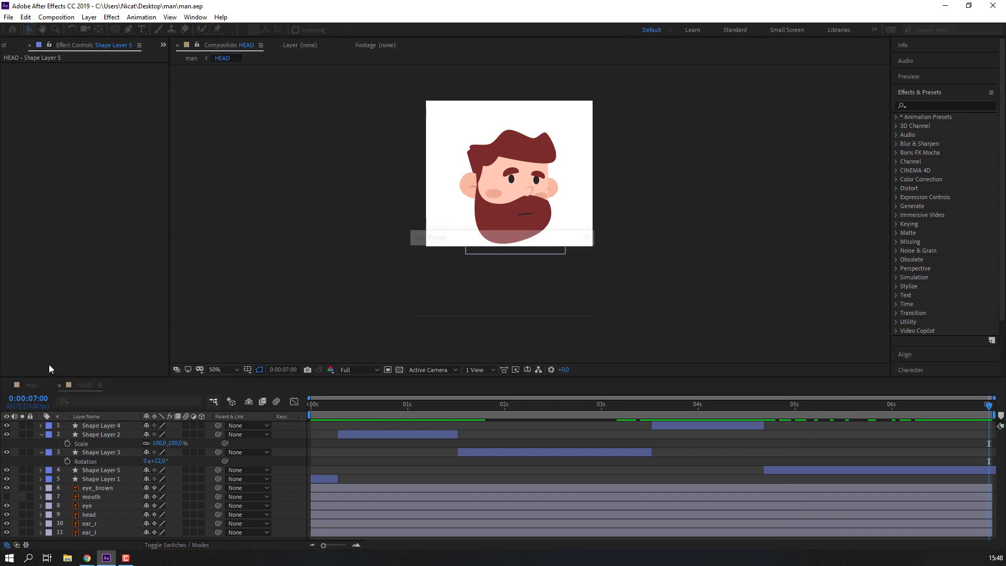
pyautogui.click(41, 434)
pyautogui.click(41, 443)
# Step: Preview the full man composition with the nested HEAD mouth animation
pyautogui.click(32, 385)
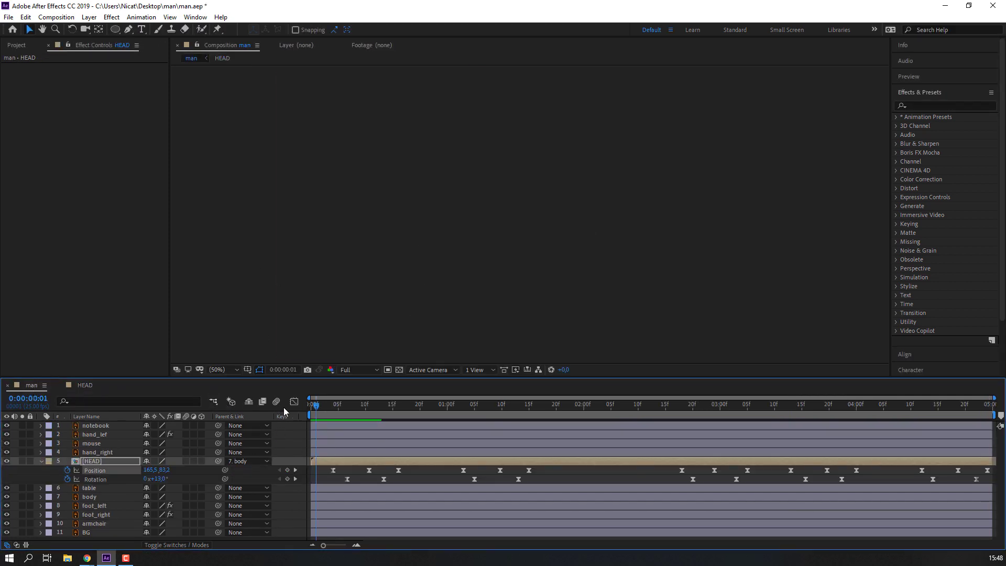
pyautogui.press('space')
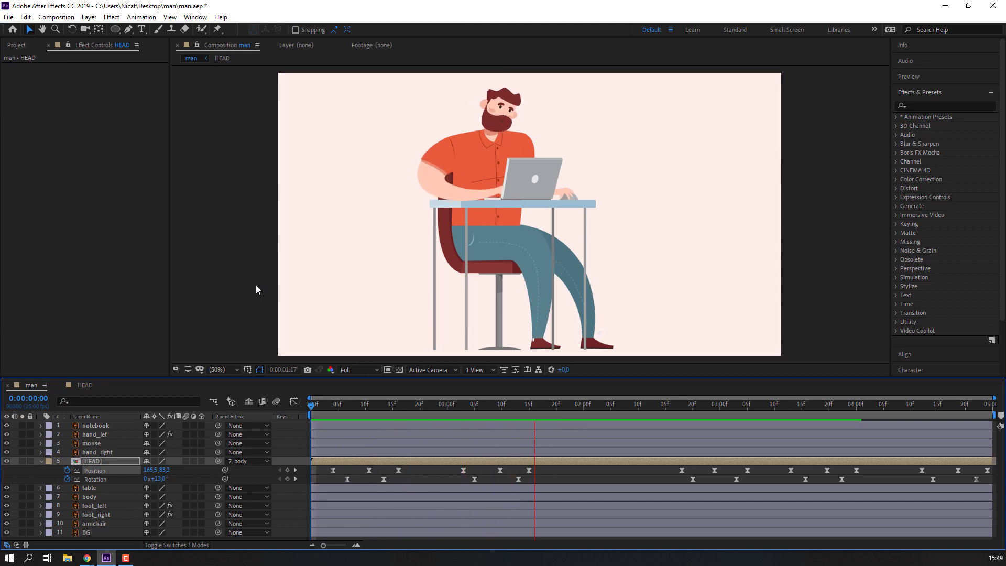
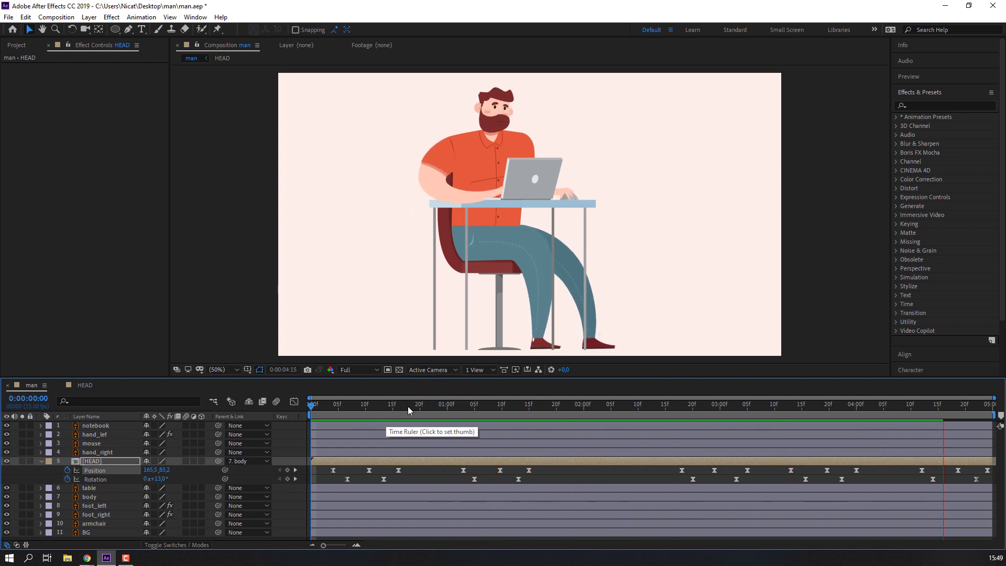
# Step: Stop playback, collapse the HEAD layer's properties, zoom the viewer to 25% and deselect
pyautogui.press('space')
pyautogui.click(42, 461)
pyautogui.press(',')
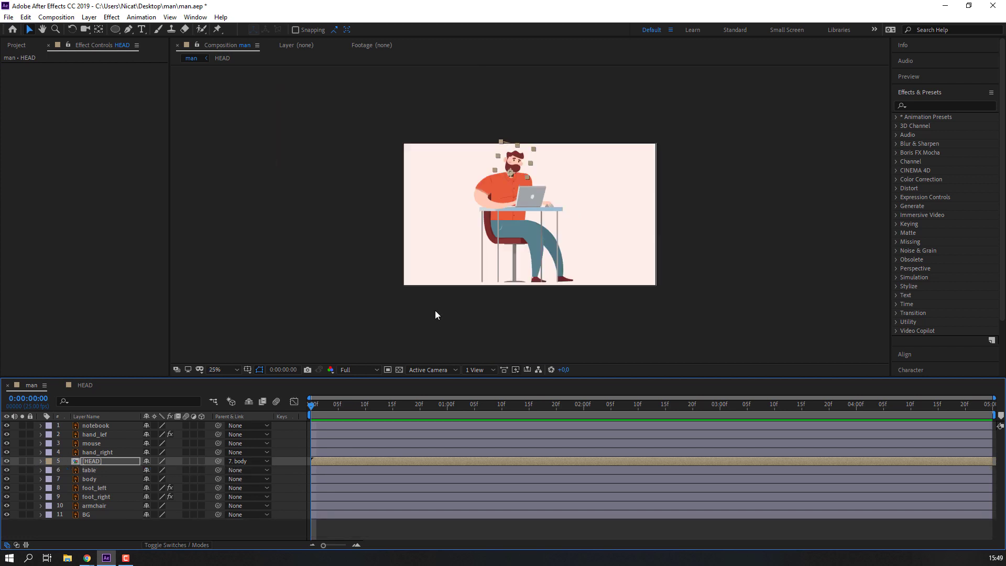
pyautogui.click(95, 526)
# Step: Create a new solid coloured with the armchair's dark red, sampled from the scene
pyautogui.rightClick(95, 529)
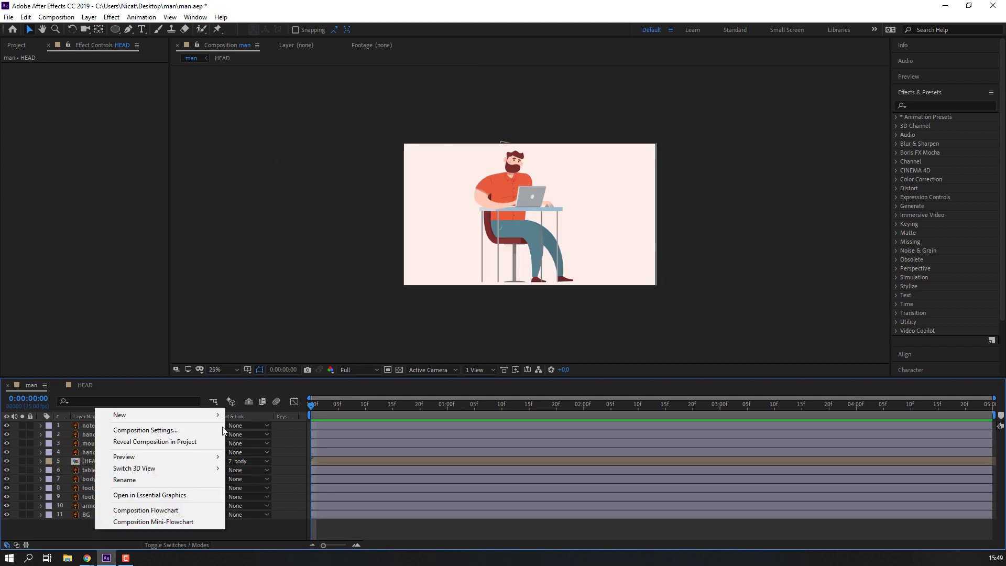
pyautogui.moveTo(199, 414)
pyautogui.click(270, 443)
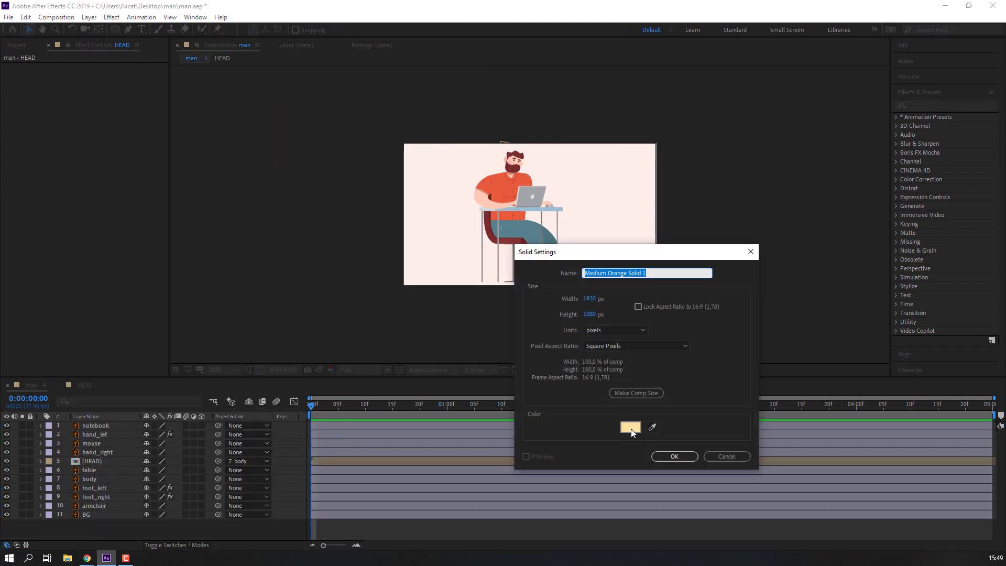
pyautogui.click(630, 428)
pyautogui.click(461, 369)
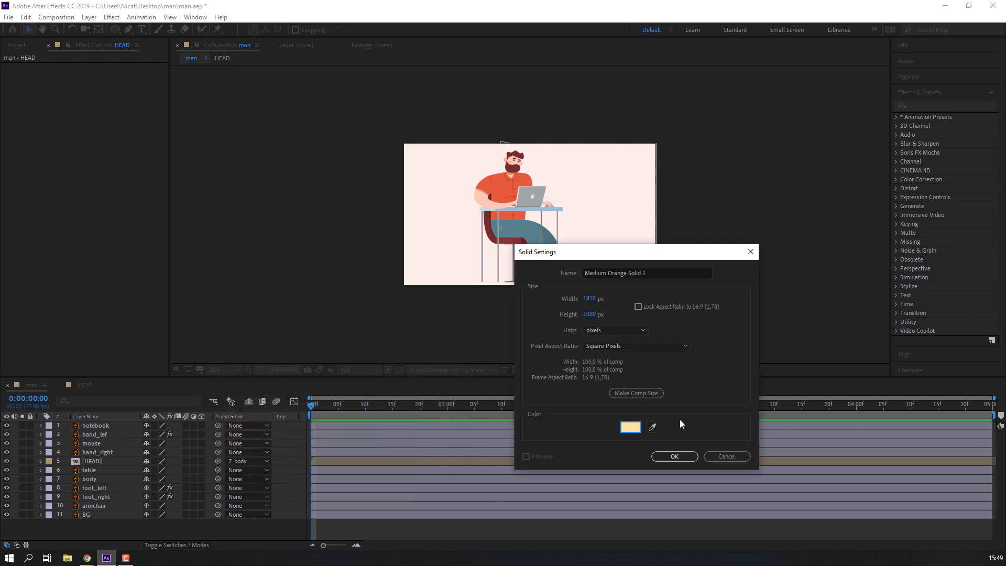
pyautogui.click(627, 427)
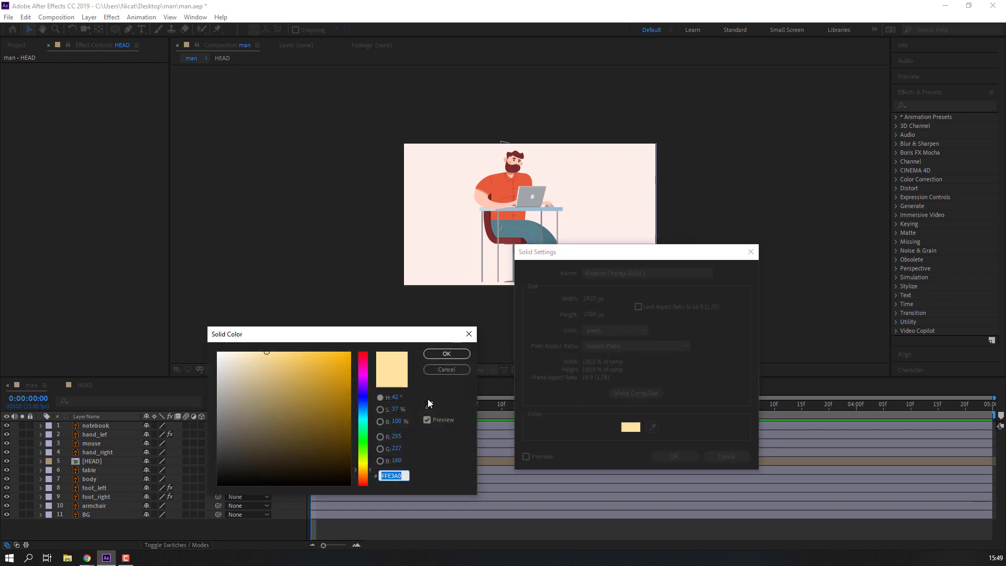
pyautogui.click(429, 405)
pyautogui.click(512, 252)
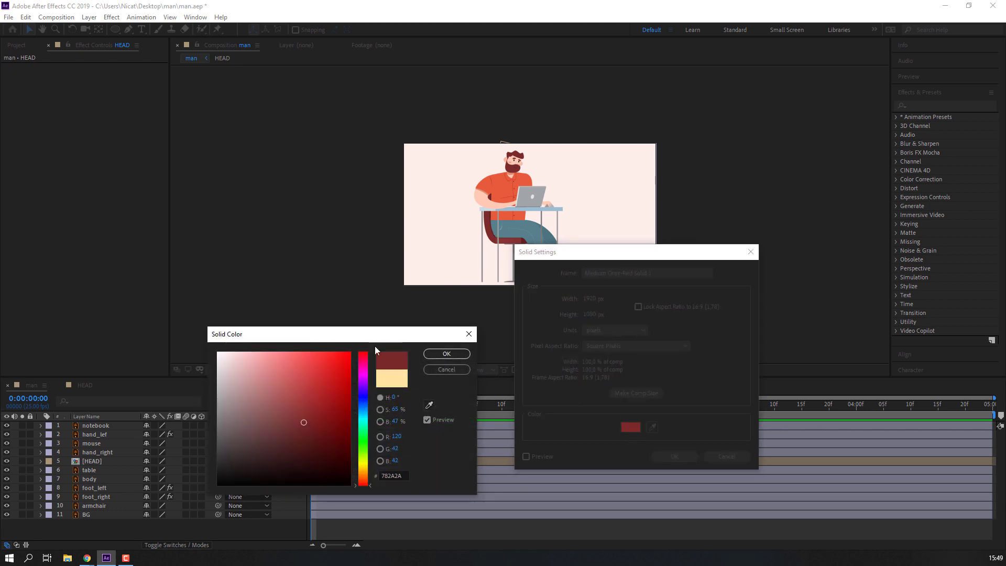
pyautogui.click(446, 353)
pyautogui.click(675, 456)
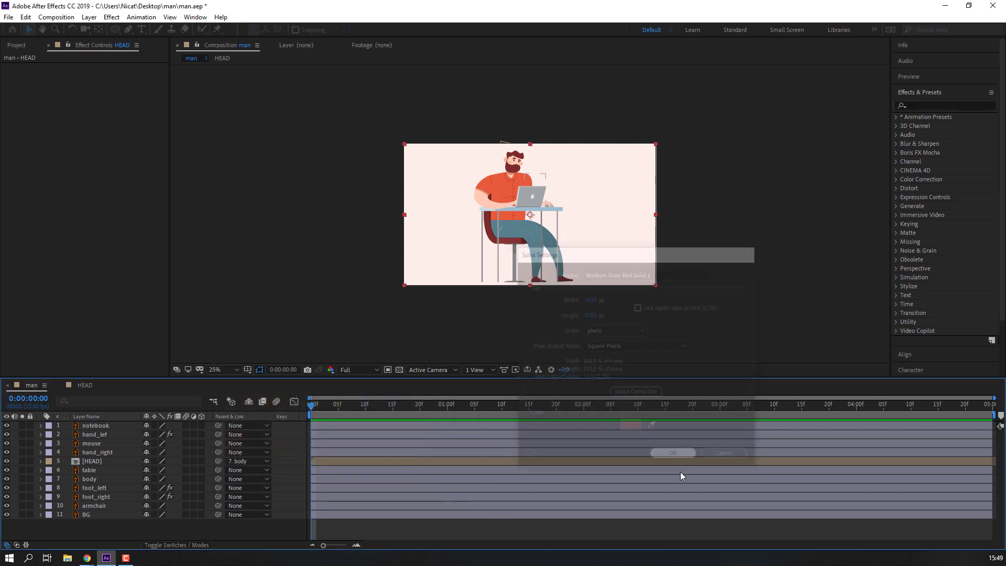
# Step: Squash the solid into a thin band, place it above BG and move it to the bottom
pyautogui.moveTo(404, 144); pyautogui.dragTo(362, 200)
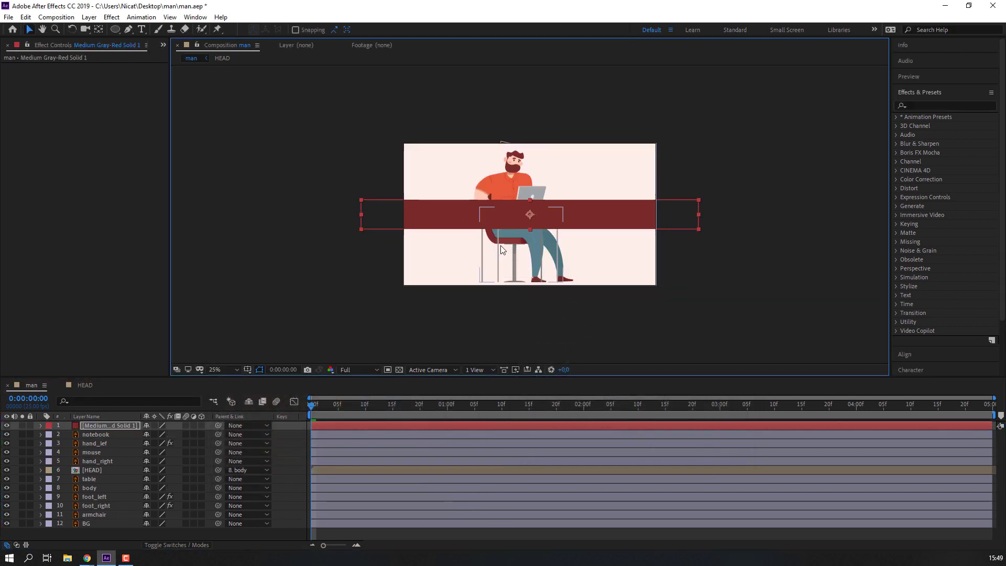
pyautogui.moveTo(109, 430); pyautogui.dragTo(97, 524)
pyautogui.scroll(2, 520, 269)
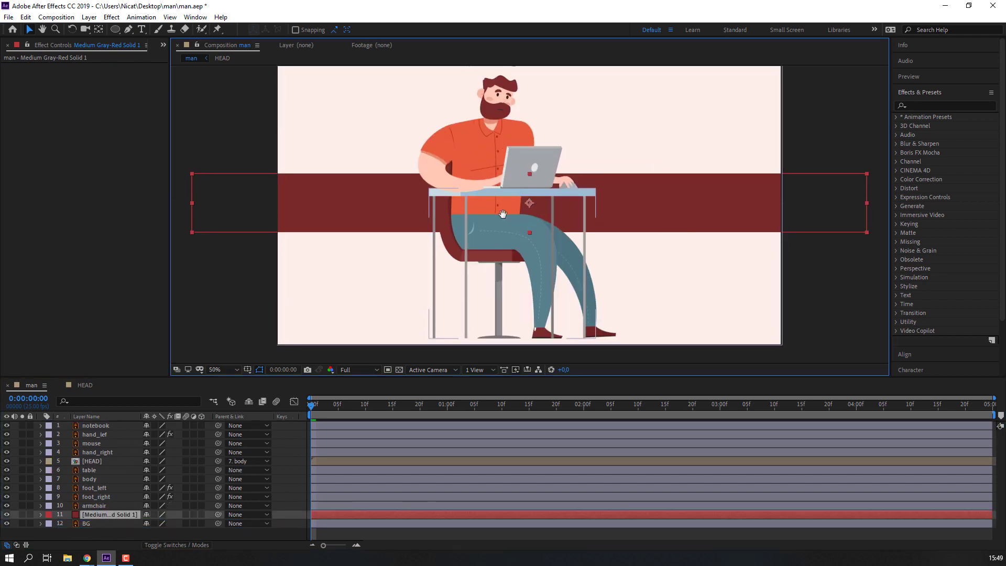
pyautogui.moveTo(407, 315); pyautogui.dragTo(407, 304)
pyautogui.scroll(2, 461, 309)
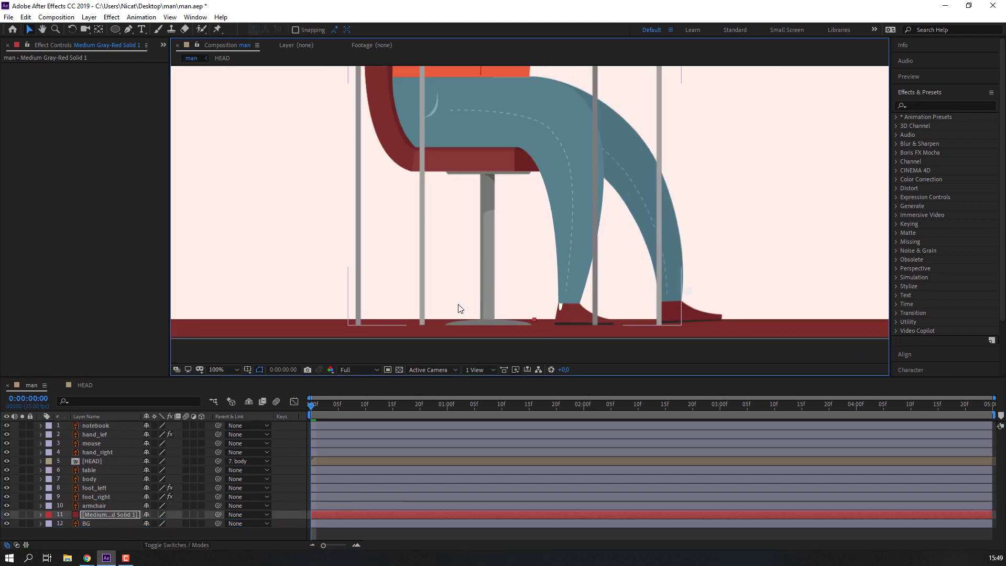
pyautogui.scroll(-3, 439, 215)
pyautogui.scroll(-2, 450, 221)
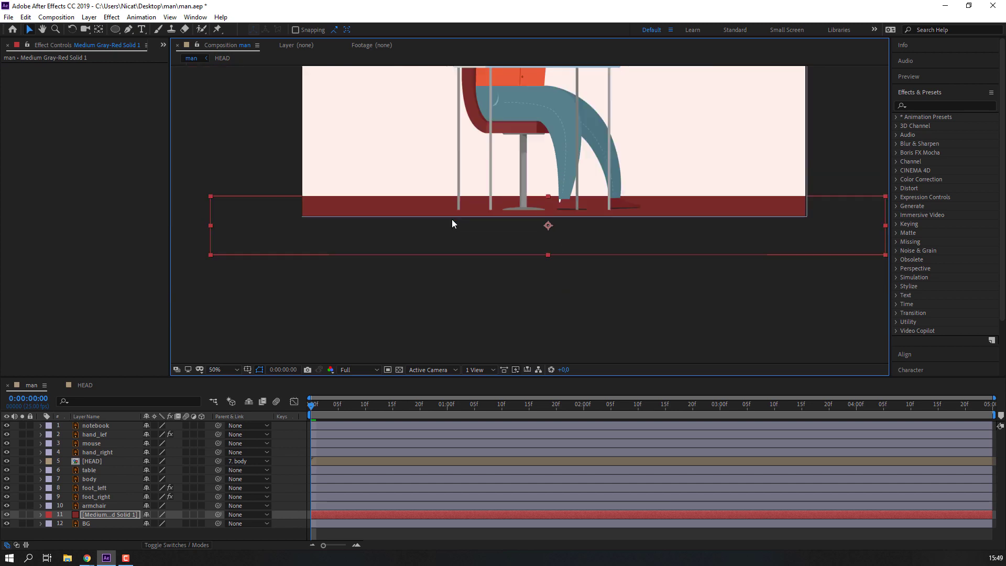
# Step: Apply the Fill effect to the solid and set its colour to pale pink F4C3B8
pyautogui.click(938, 107)
pyautogui.write('fill')
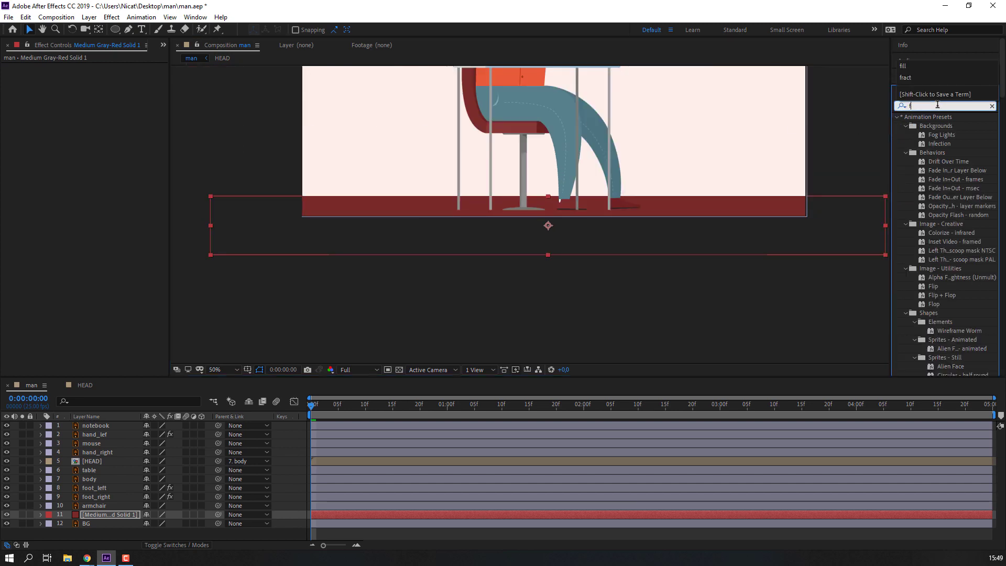
pyautogui.doubleClick(931, 170)
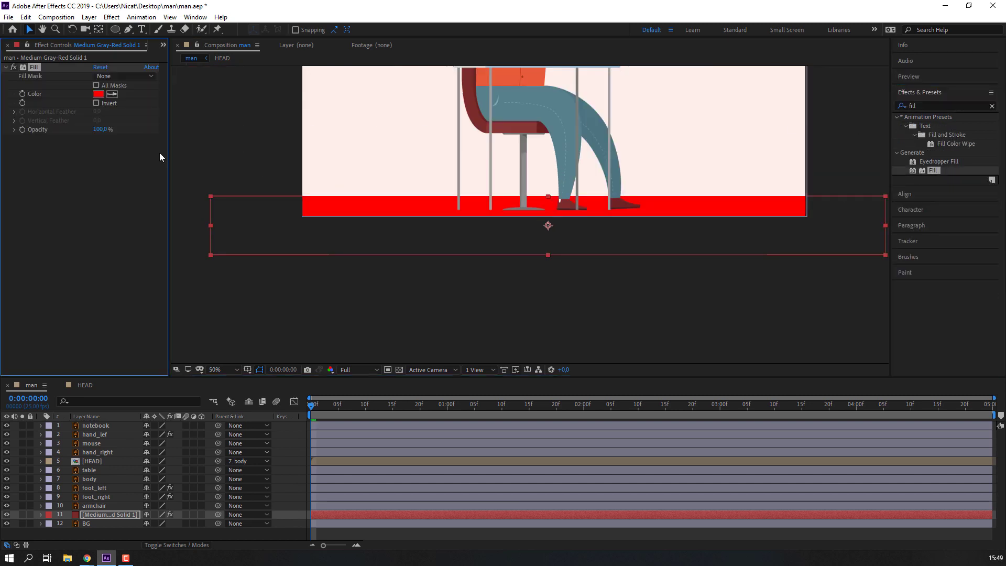
pyautogui.click(98, 95)
pyautogui.click(225, 390)
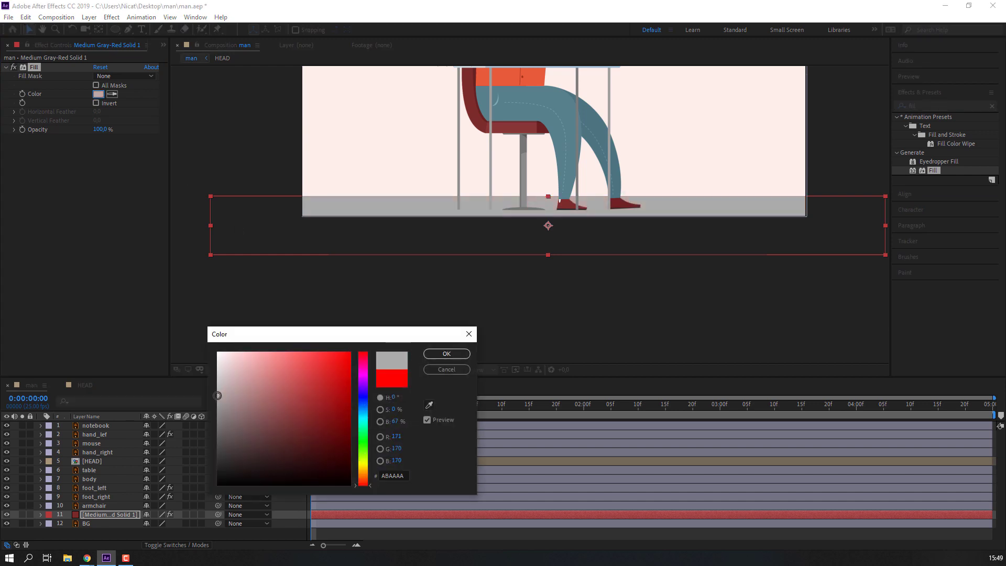
pyautogui.click(429, 405)
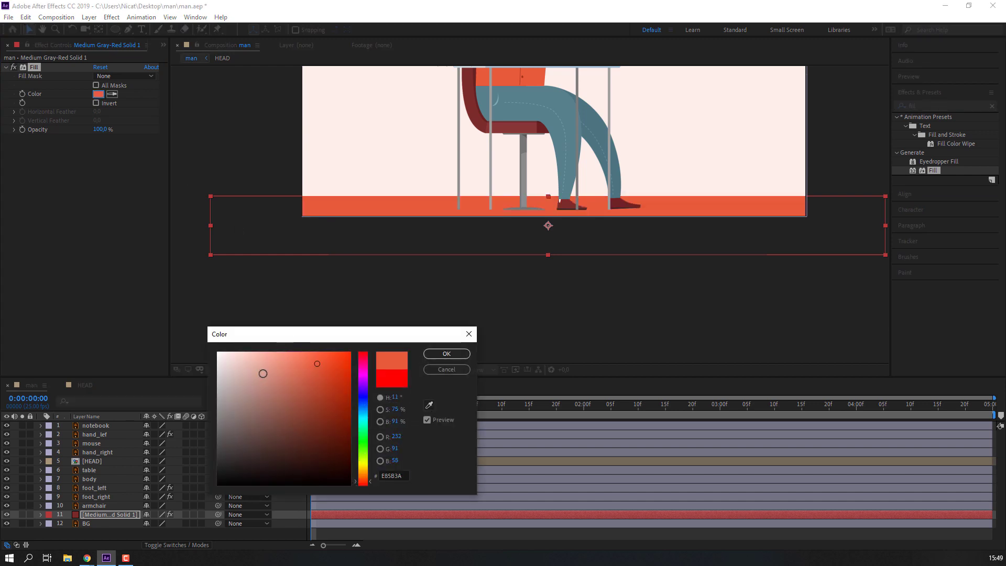
pyautogui.click(429, 405)
pyautogui.moveTo(306, 375); pyautogui.dragTo(250, 357)
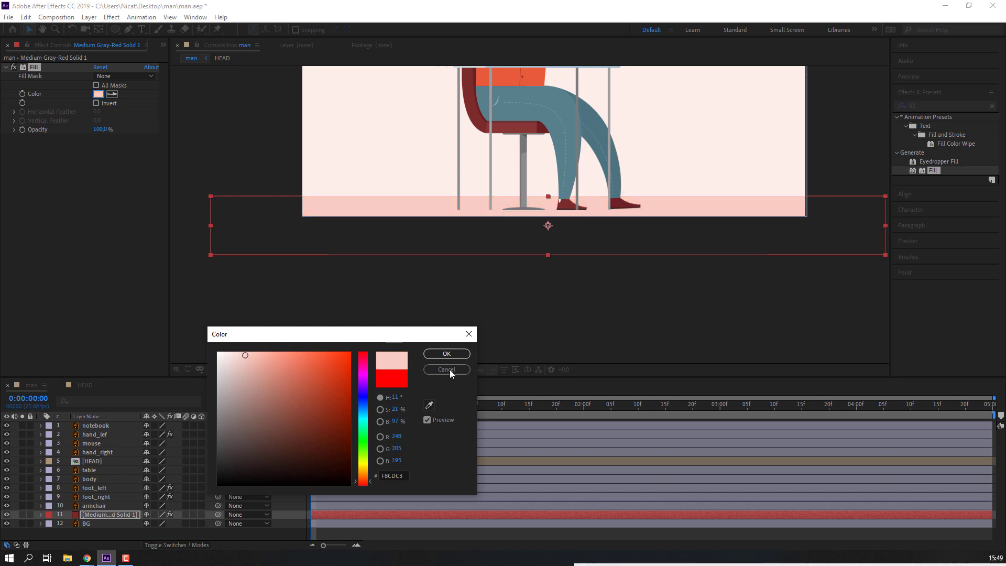
pyautogui.click(446, 353)
# Step: Set the viewer zoom to Fit up to 100% and play the preview
pyautogui.click(218, 369)
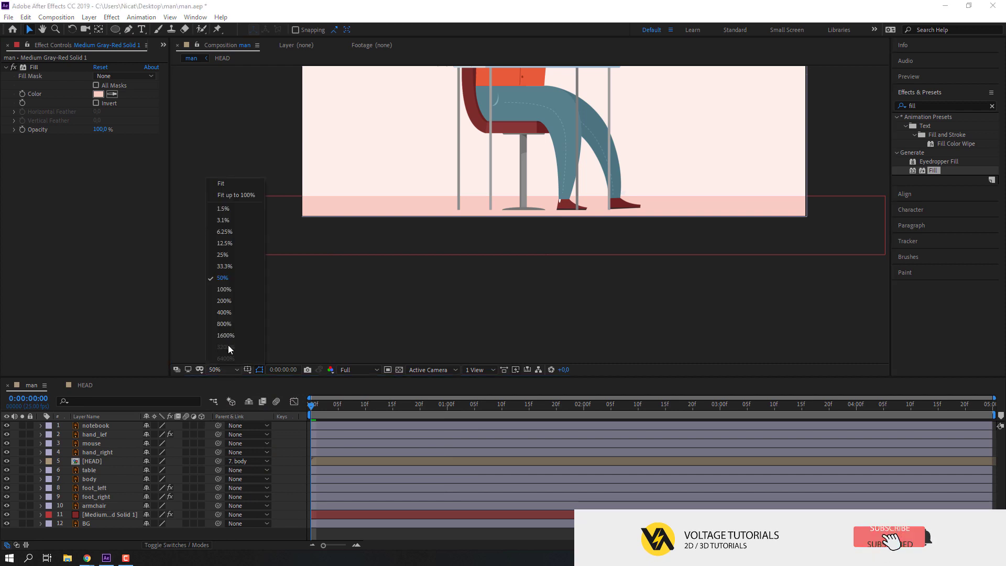
pyautogui.click(240, 199)
pyautogui.press('space')
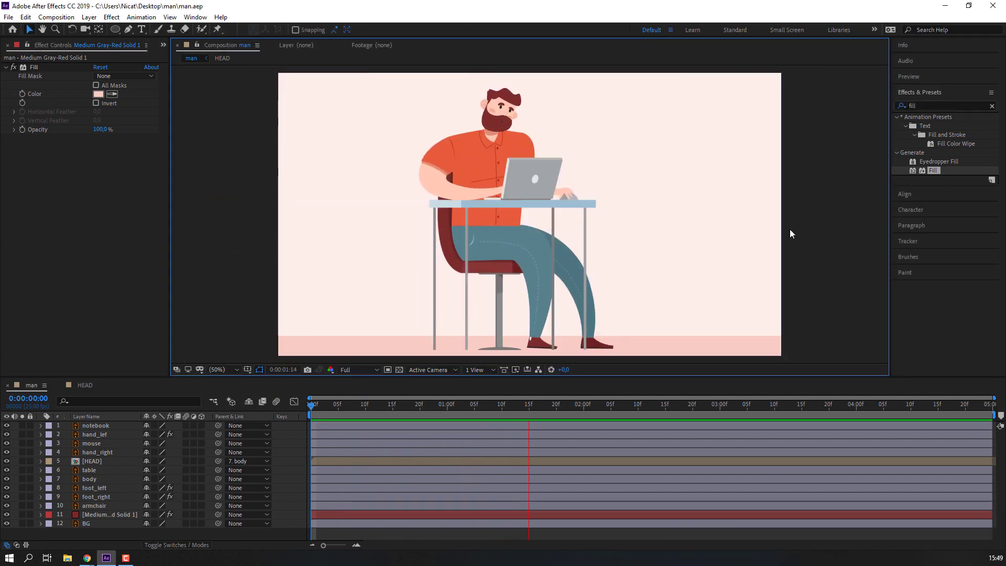
# Step: In the HEAD precomp, solo ear_r and move its anchor point to its inner left edge
pyautogui.doubleClick(102, 463)
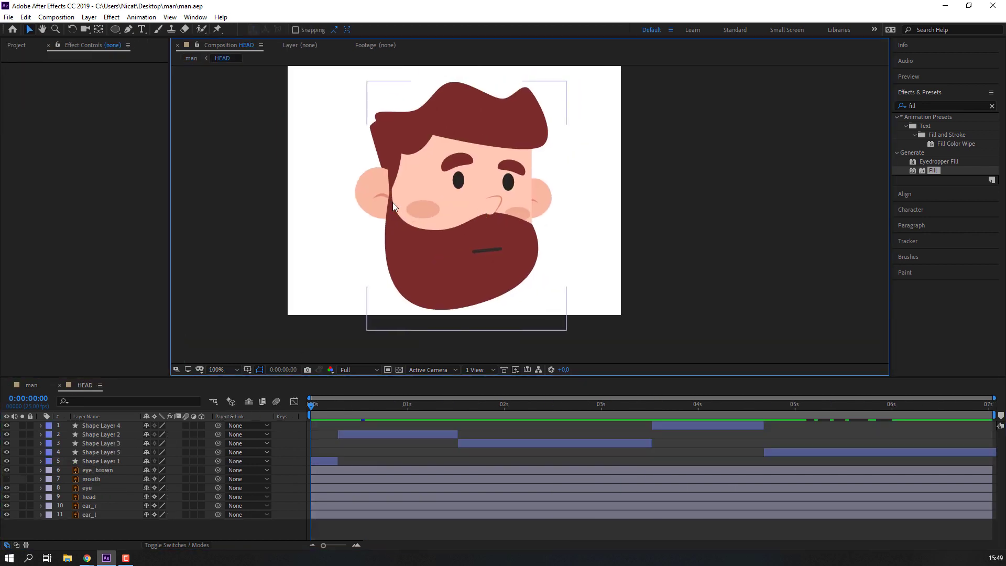
pyautogui.click(392, 203)
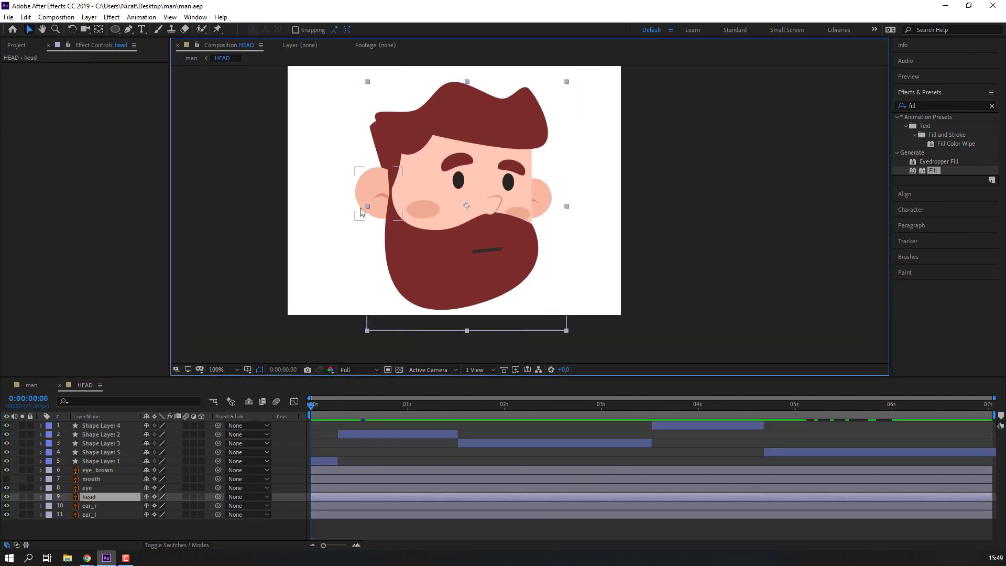
pyautogui.click(98, 506)
pyautogui.click(22, 506)
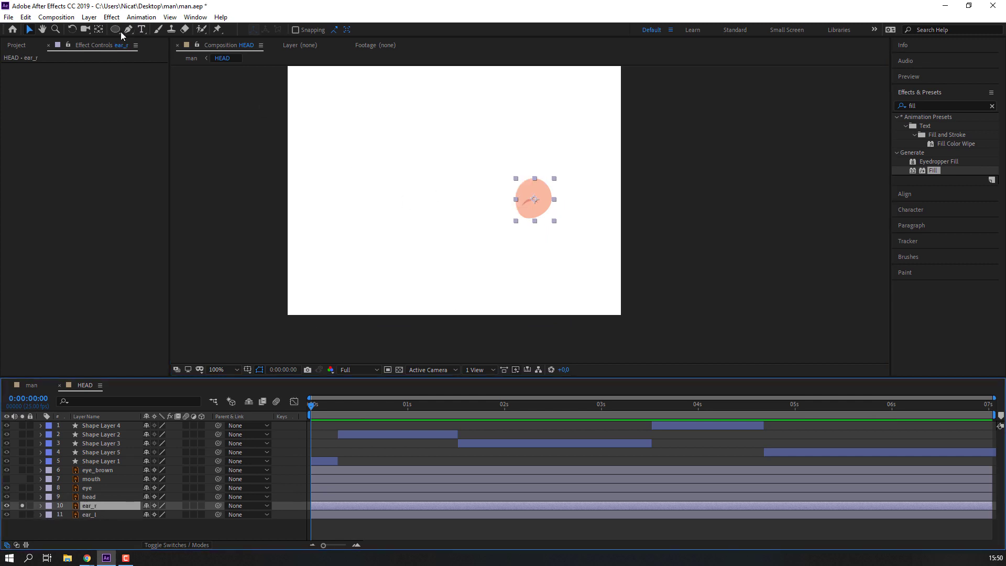
pyautogui.click(100, 30)
pyautogui.moveTo(535, 201); pyautogui.dragTo(513, 201)
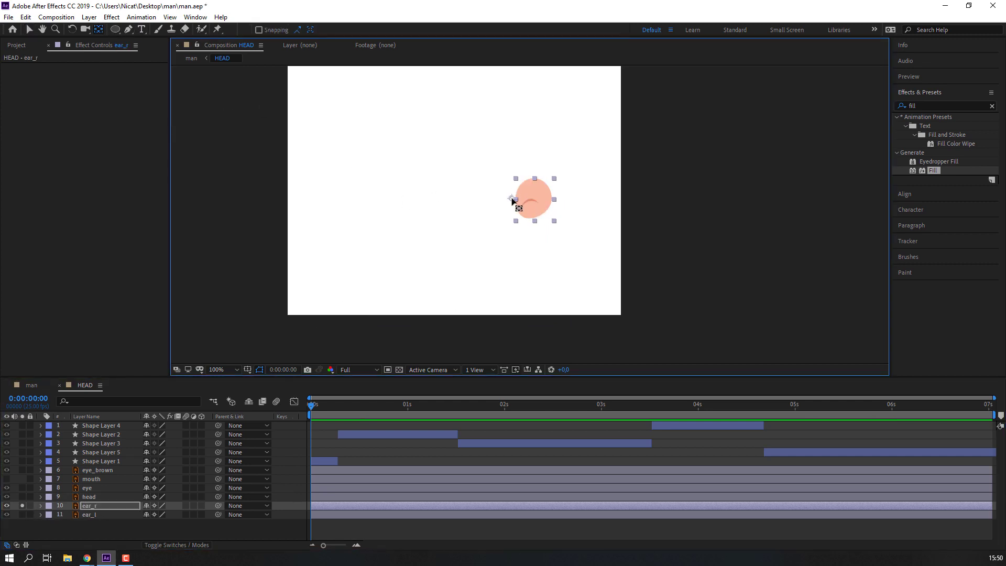
pyautogui.click(29, 29)
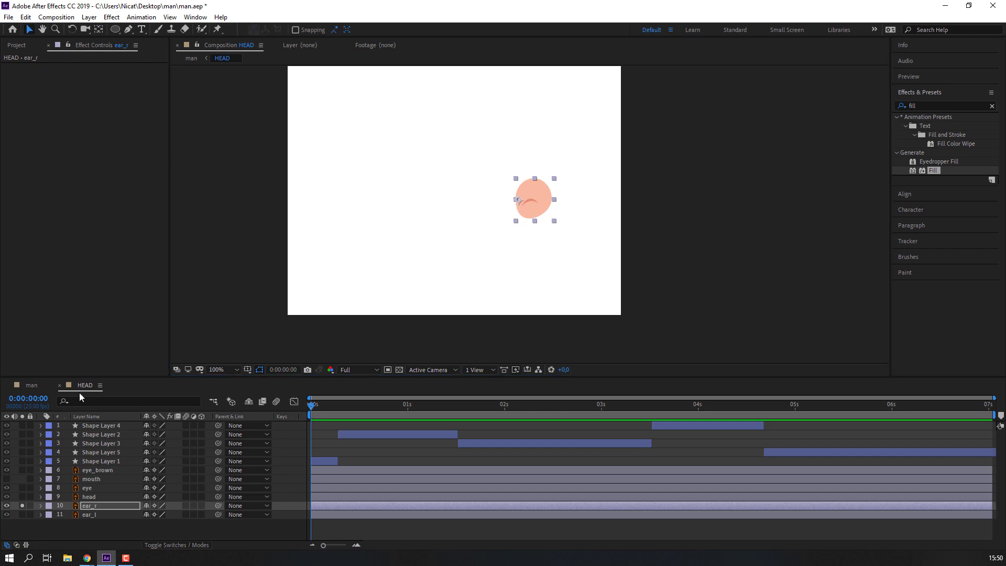
# Step: Solo ear_l, move its anchor to the inner edge, unsolo, and zoom to 200%
pyautogui.click(22, 506)
pyautogui.click(22, 514)
pyautogui.click(79, 515)
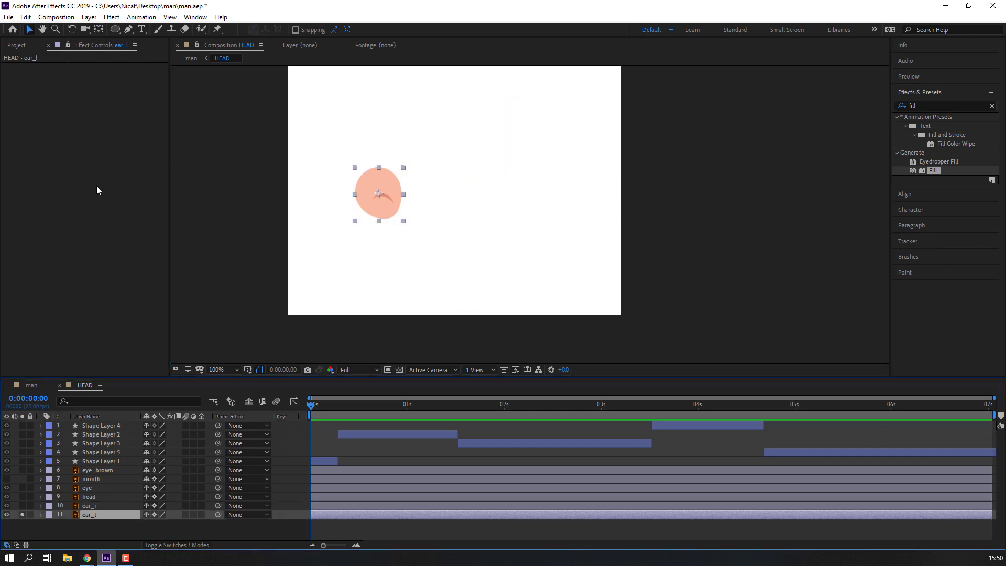
pyautogui.click(100, 30)
pyautogui.moveTo(378, 196); pyautogui.dragTo(399, 196)
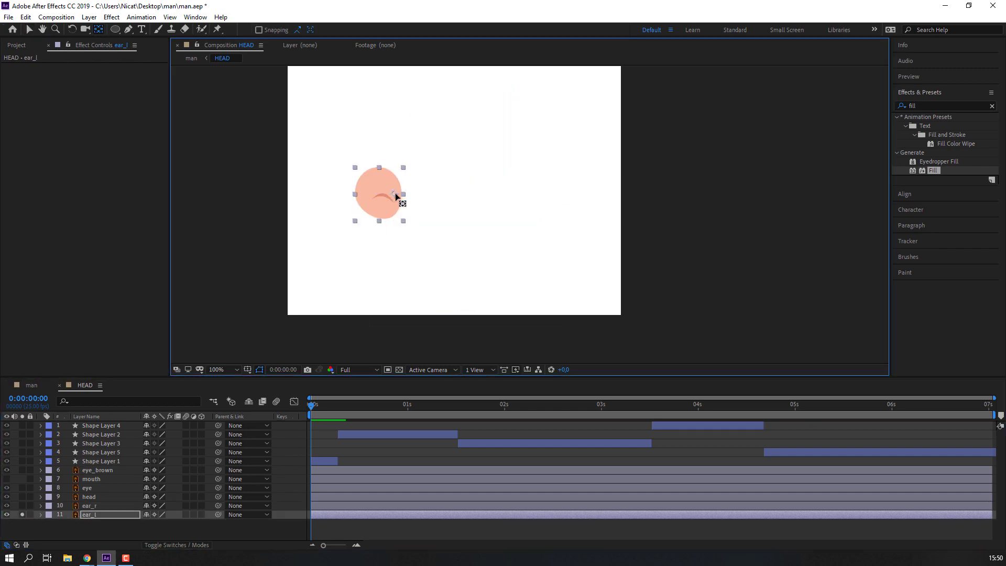
pyautogui.press('v')
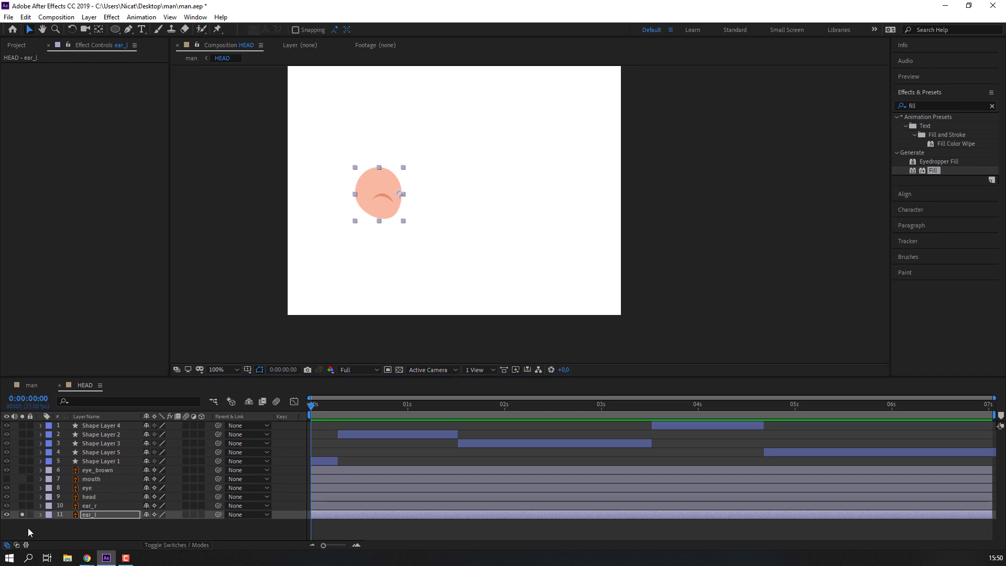
pyautogui.click(22, 514)
pyautogui.press('.')
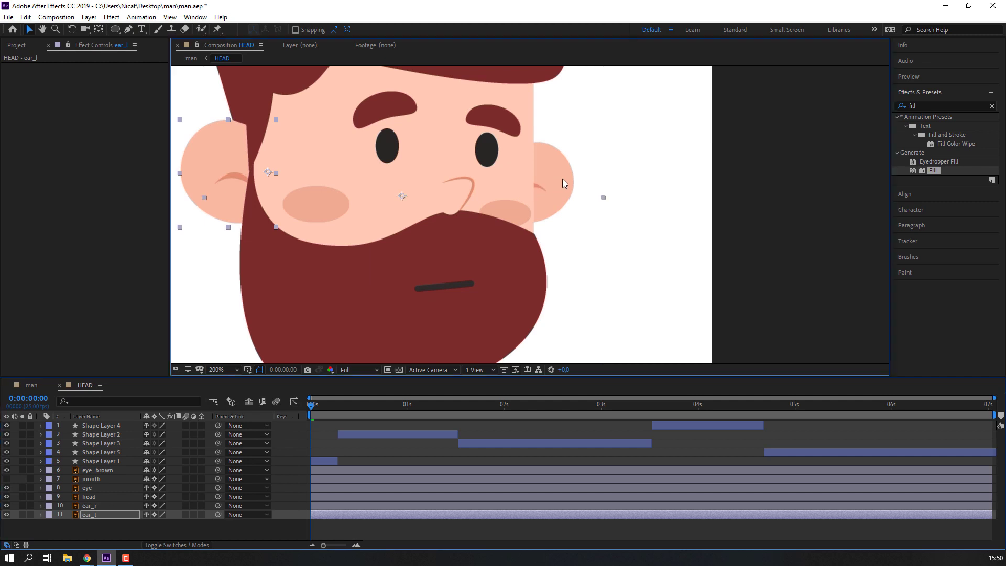
# Step: Keyframe both ears' Rotation at 0° at 0:07, then rotate them to ±15° at 0:10
pyautogui.click(88, 505)
pyautogui.keyDown('shift'); pyautogui.click(117, 516); pyautogui.keyUp('shift')
pyautogui.press('r')
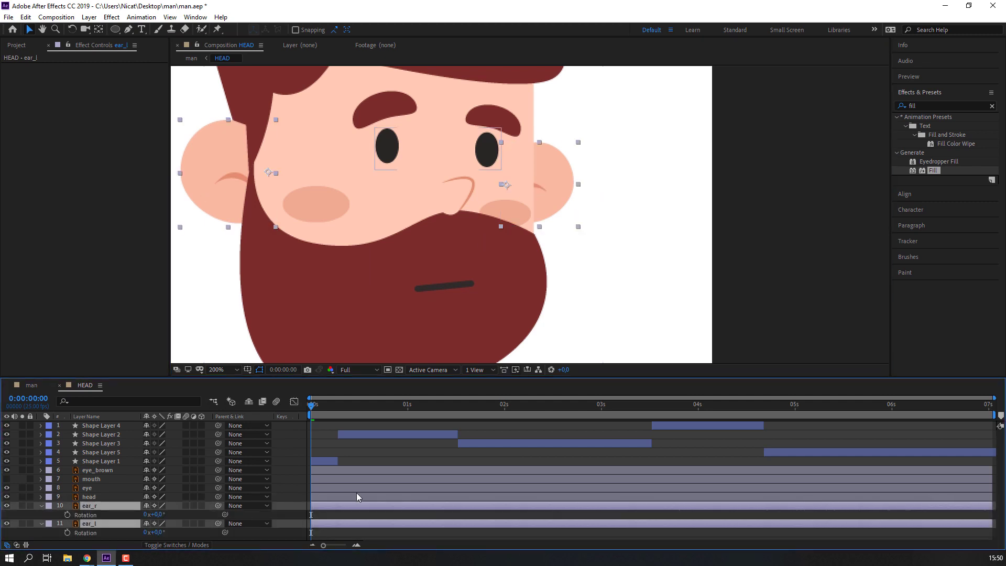
pyautogui.moveTo(312, 408); pyautogui.dragTo(338, 409)
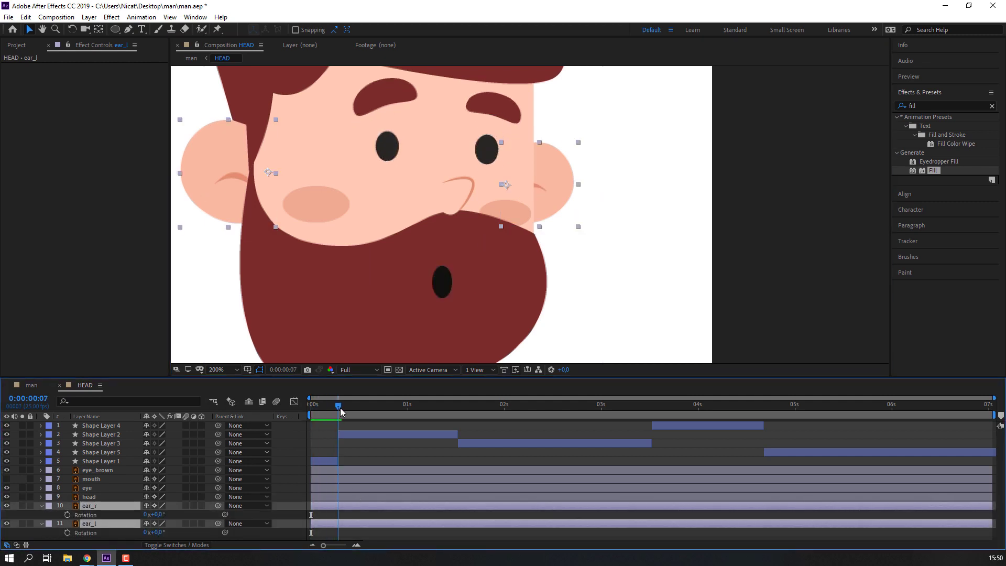
pyautogui.click(67, 515)
pyautogui.click(67, 532)
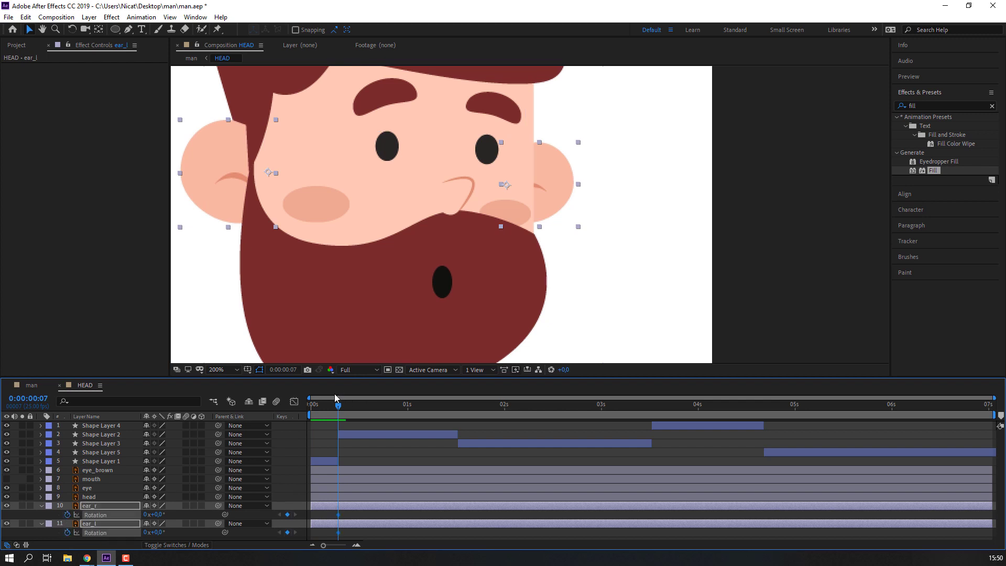
pyautogui.moveTo(338, 405); pyautogui.dragTo(350, 410)
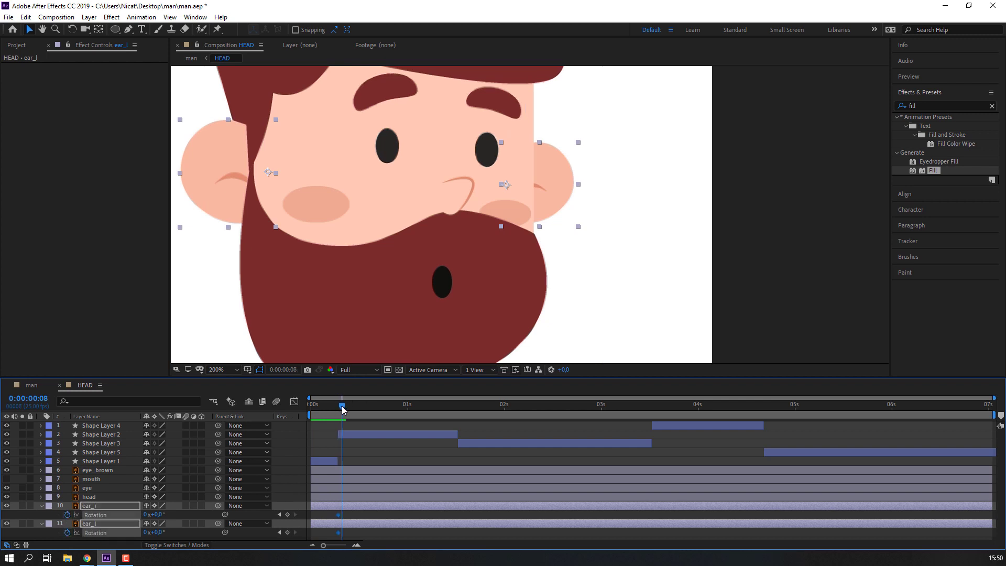
pyautogui.click(385, 459)
pyautogui.moveTo(159, 518)
pyautogui.mouseDown()
pyautogui.moveTo(149, 517)
pyautogui.moveTo(152, 533)
pyautogui.moveTo(162, 532)
pyautogui.mouseUp()
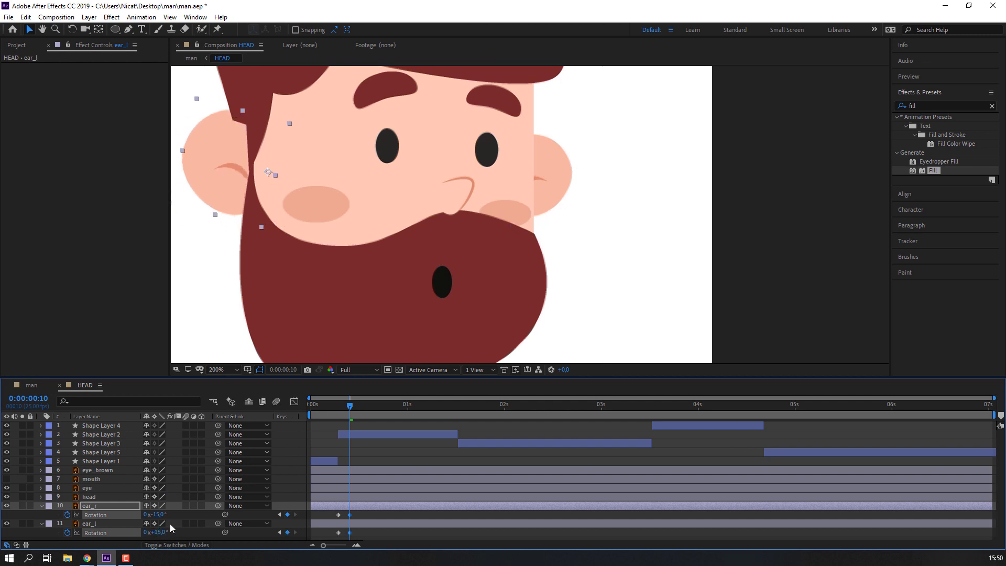
pyautogui.click(171, 526)
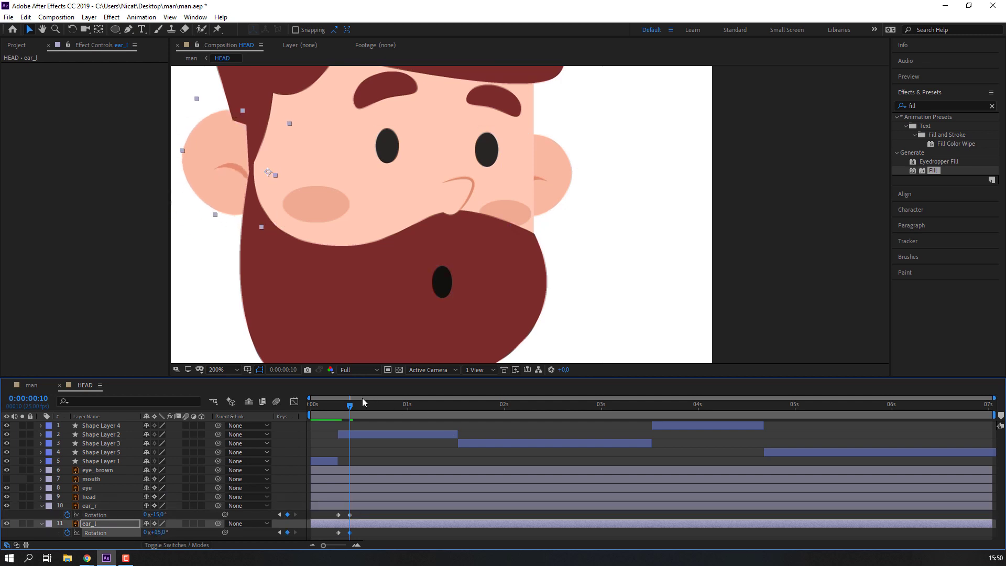
pyautogui.click(188, 541)
# Step: Paste the 0° keys at 0:13, apply Easy Ease, preview, stretch the wiggle, and return to man
pyautogui.click(339, 532)
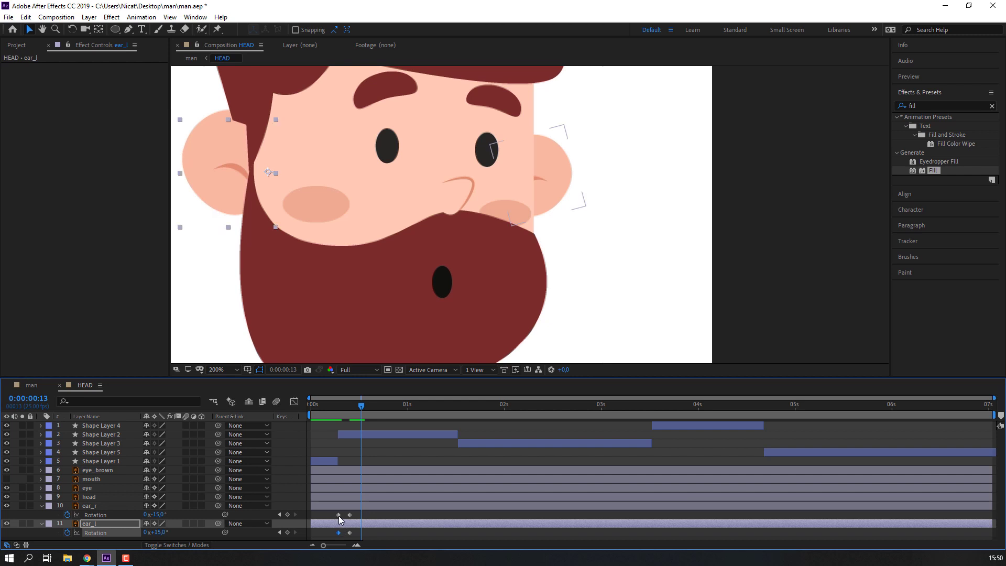
pyautogui.keyDown('shift'); pyautogui.click(339, 515); pyautogui.keyUp('shift')
pyautogui.hotkey('ctrl', 'c')
pyautogui.hotkey('ctrl', 'v')
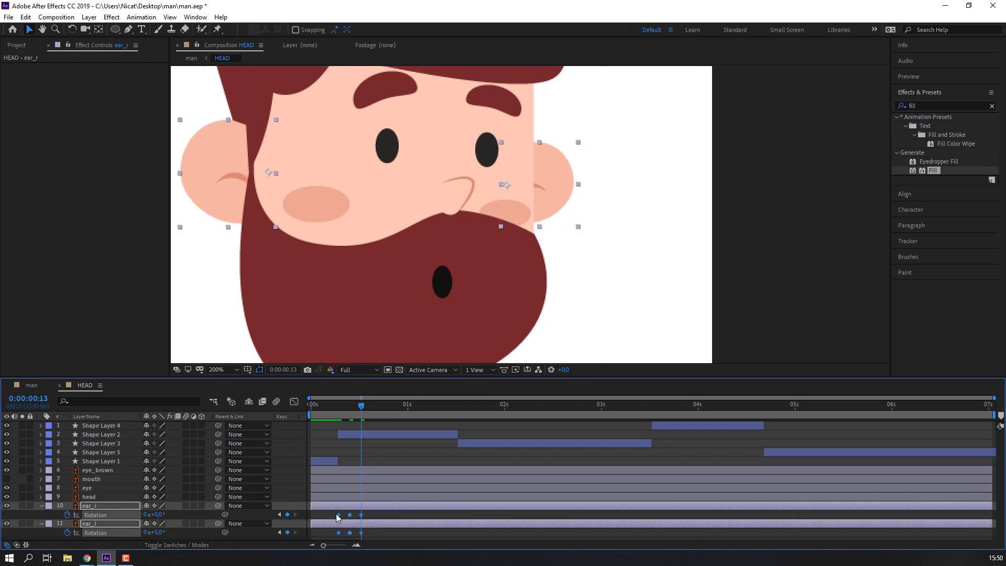
pyautogui.rightClick(338, 517)
pyautogui.moveTo(403, 505)
pyautogui.click(505, 434)
pyautogui.press('space')
pyautogui.press('space')
pyautogui.moveTo(364, 518); pyautogui.dragTo(388, 517)
pyautogui.press('space')
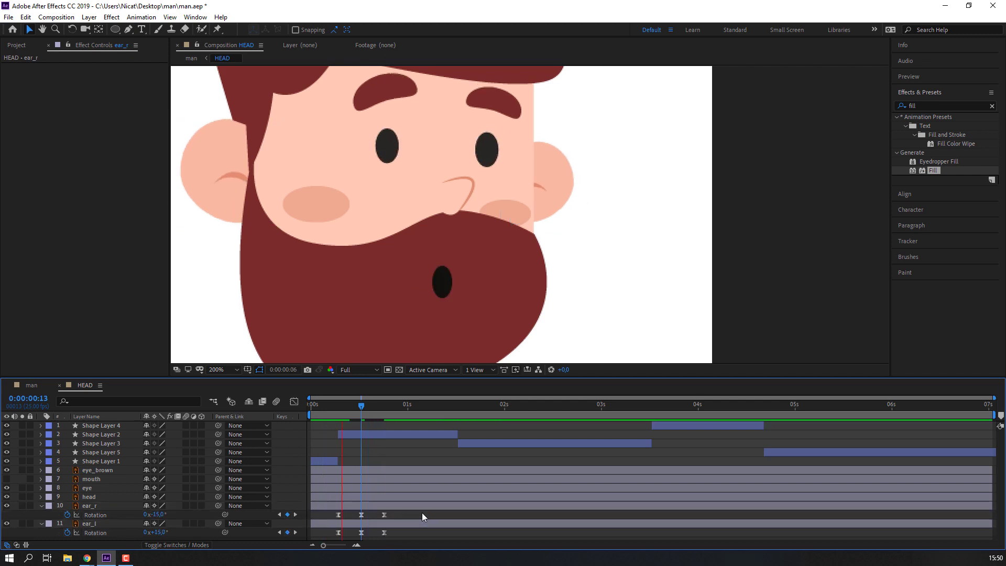
pyautogui.click(41, 384)
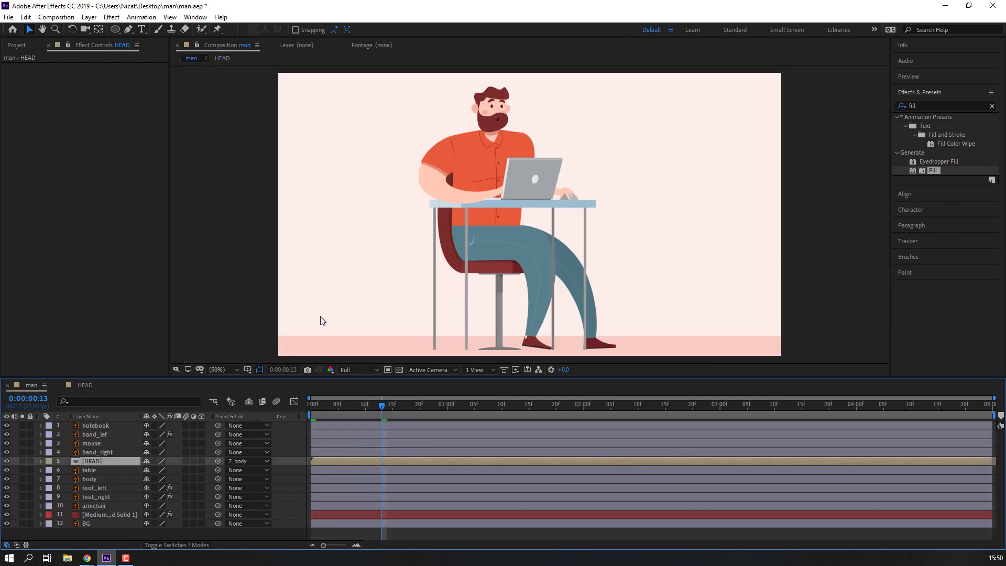
# Step: In HEAD, copy the ears' rotation keyframes and paste the wiggle at 1:12 and 3:13
pyautogui.click(83, 386)
pyautogui.moveTo(394, 512); pyautogui.dragTo(322, 523)
pyautogui.moveTo(424, 405)
pyautogui.mouseDown()
pyautogui.moveTo(470, 405)
pyautogui.moveTo(456, 407)
pyautogui.mouseUp()
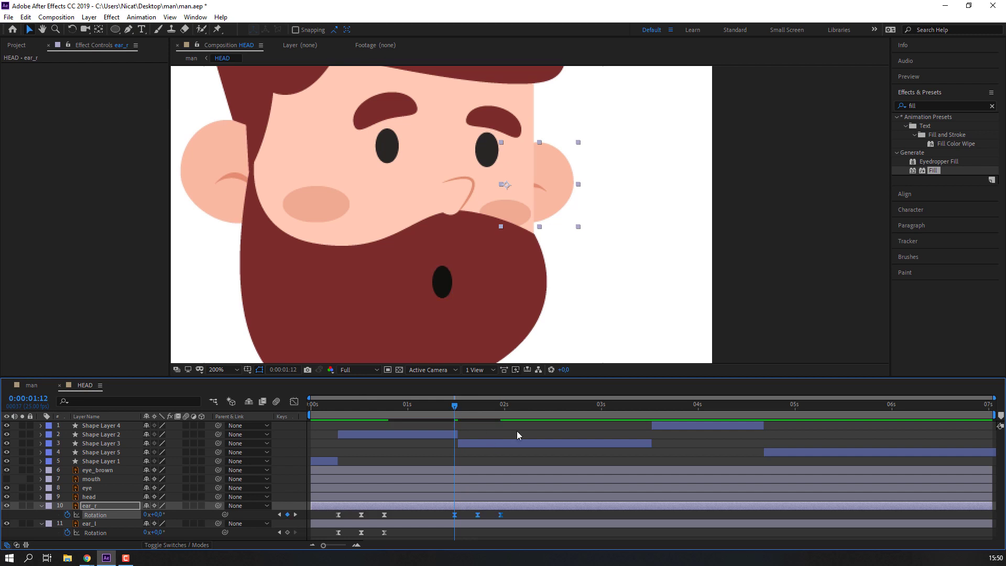
pyautogui.moveTo(402, 535); pyautogui.dragTo(322, 538)
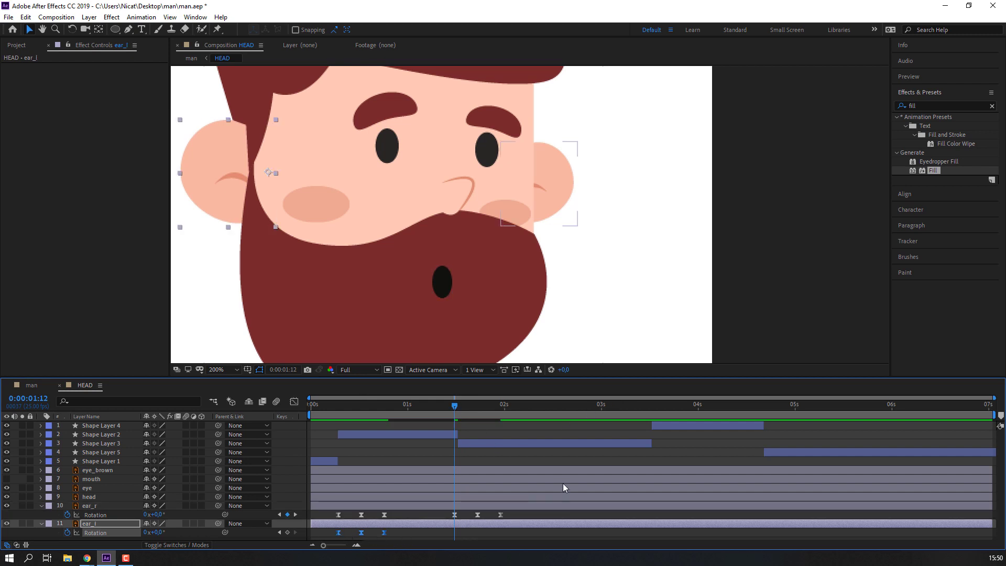
pyautogui.hotkey('ctrl', 'v')
pyautogui.moveTo(642, 405); pyautogui.dragTo(653, 407)
pyautogui.hotkey('ctrl', 'v')
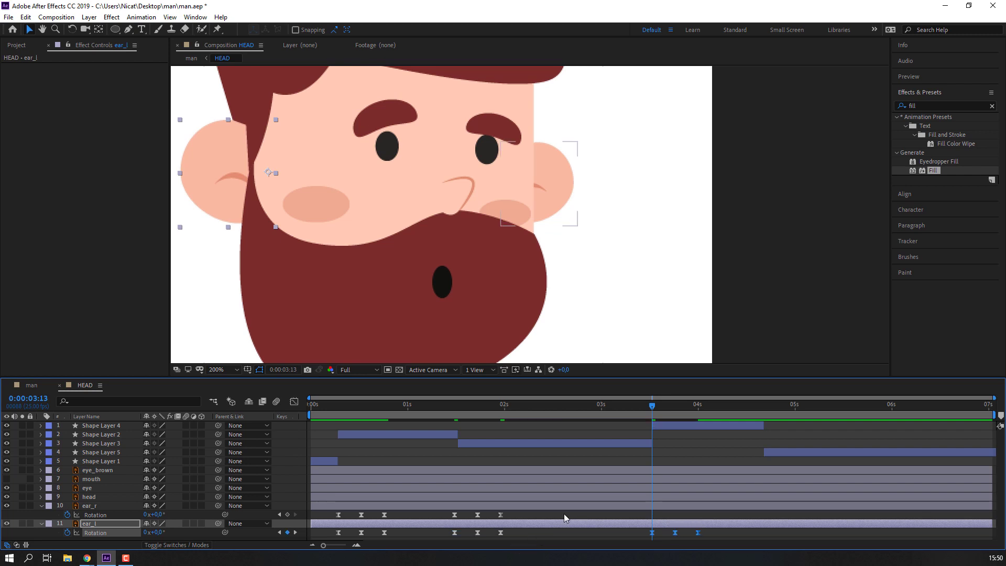
# Step: Select the ear keyframes again, set the time to 0:00:04:15, then go back to man
pyautogui.moveTo(564, 513); pyautogui.dragTo(443, 520)
pyautogui.moveTo(727, 410); pyautogui.dragTo(764, 406)
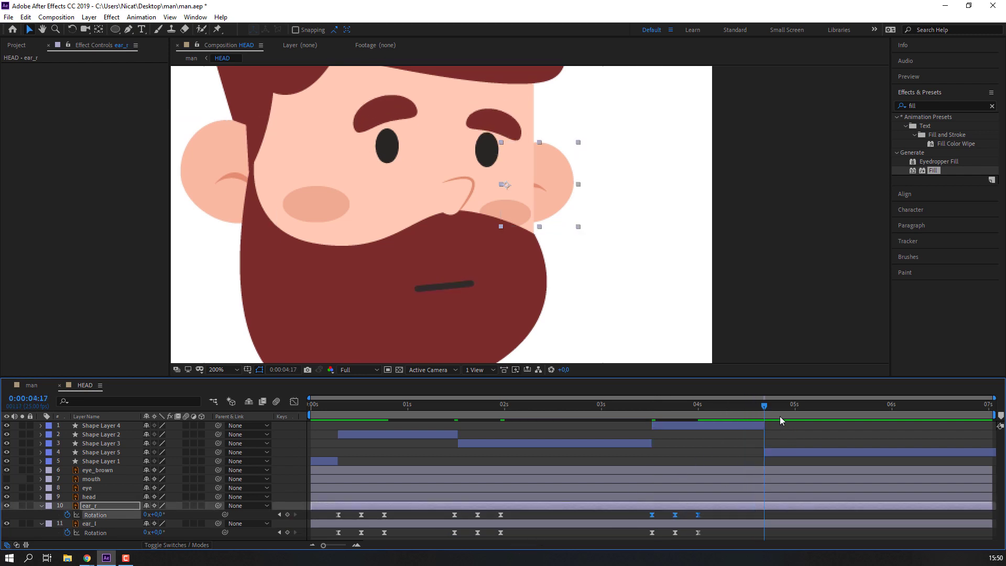
pyautogui.click(757, 405)
pyautogui.moveTo(710, 523); pyautogui.dragTo(636, 540)
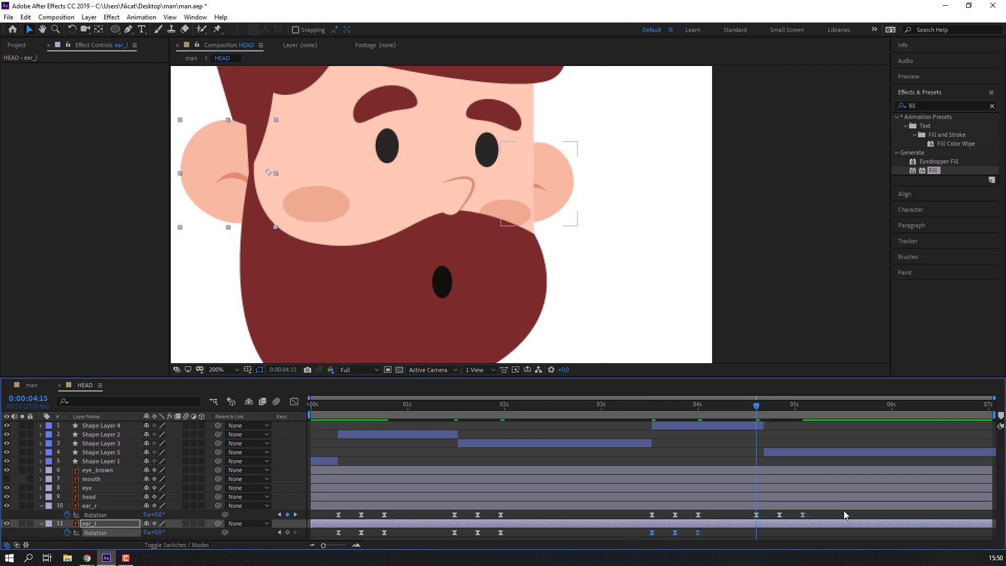
pyautogui.click(43, 388)
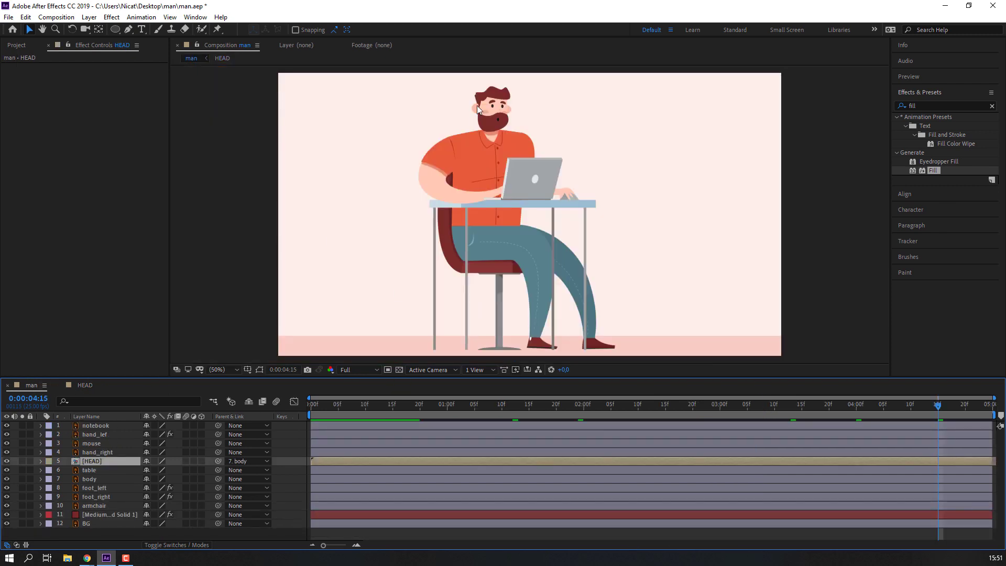
pyautogui.press('space')
pyautogui.scroll(2, 477, 109)
pyautogui.scroll(2, 473, 170)
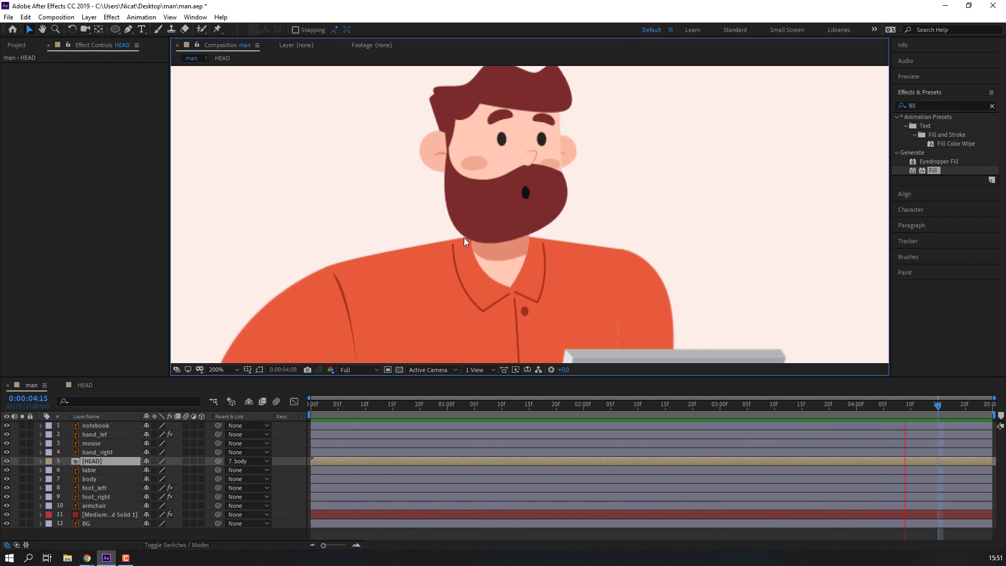
pyautogui.click(220, 369)
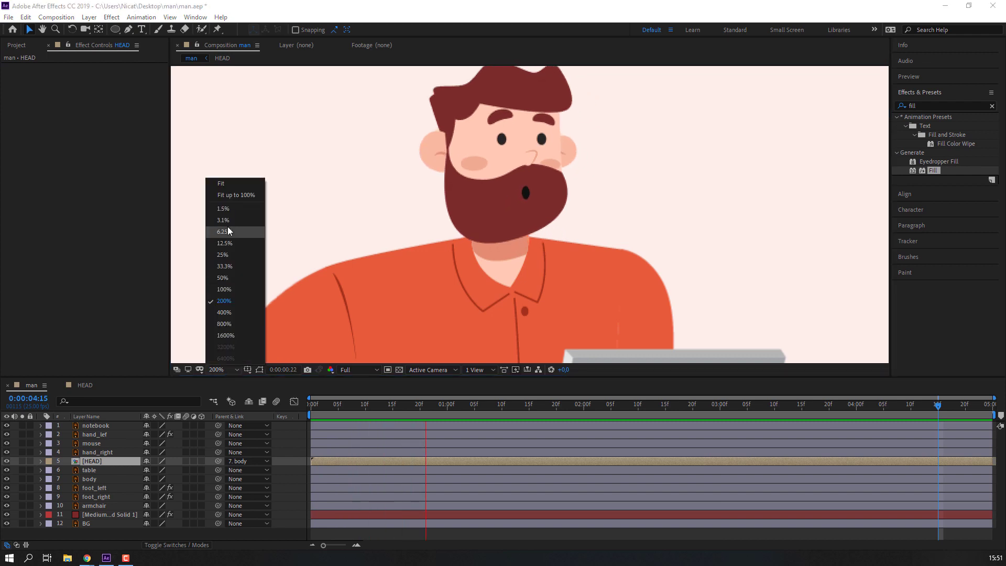
pyautogui.click(246, 200)
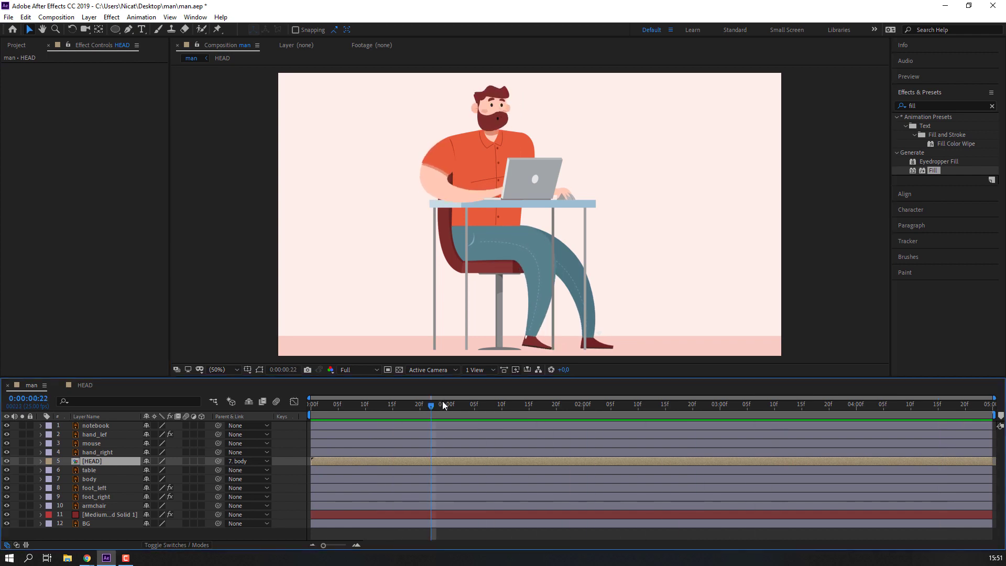
pyautogui.moveTo(442, 401); pyautogui.dragTo(227, 430)
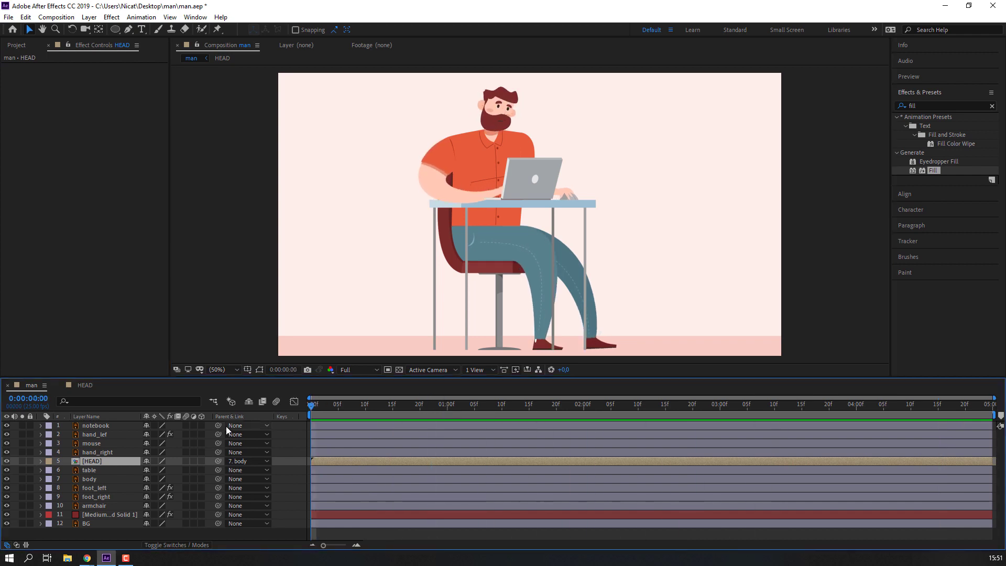